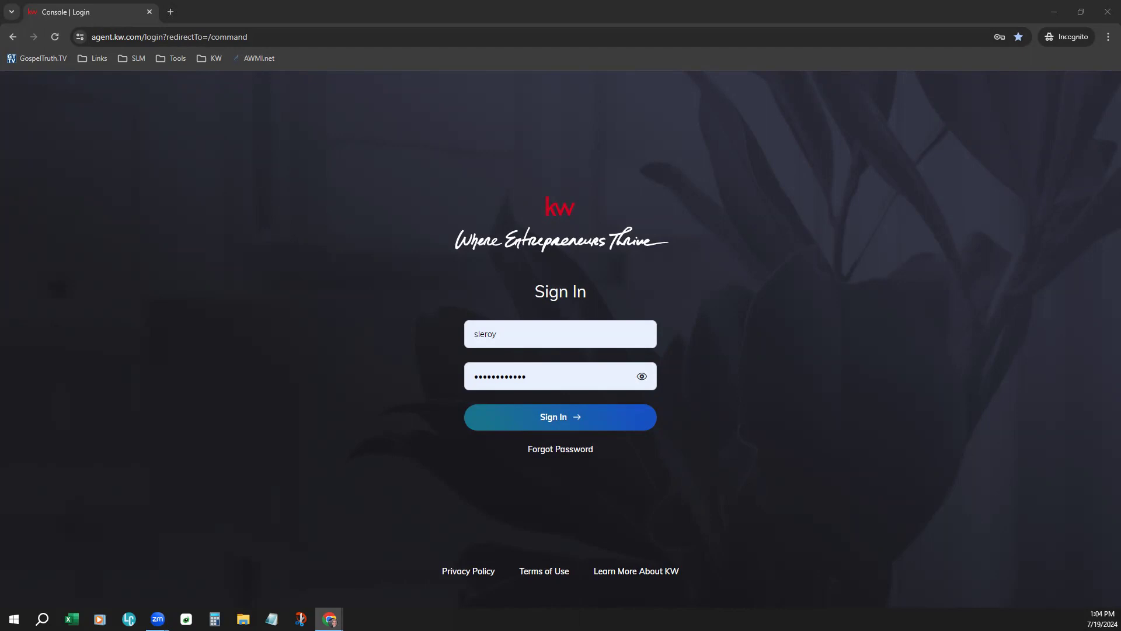
- Sign in to KW Command and zoom the browser page in
left_click(582, 426)
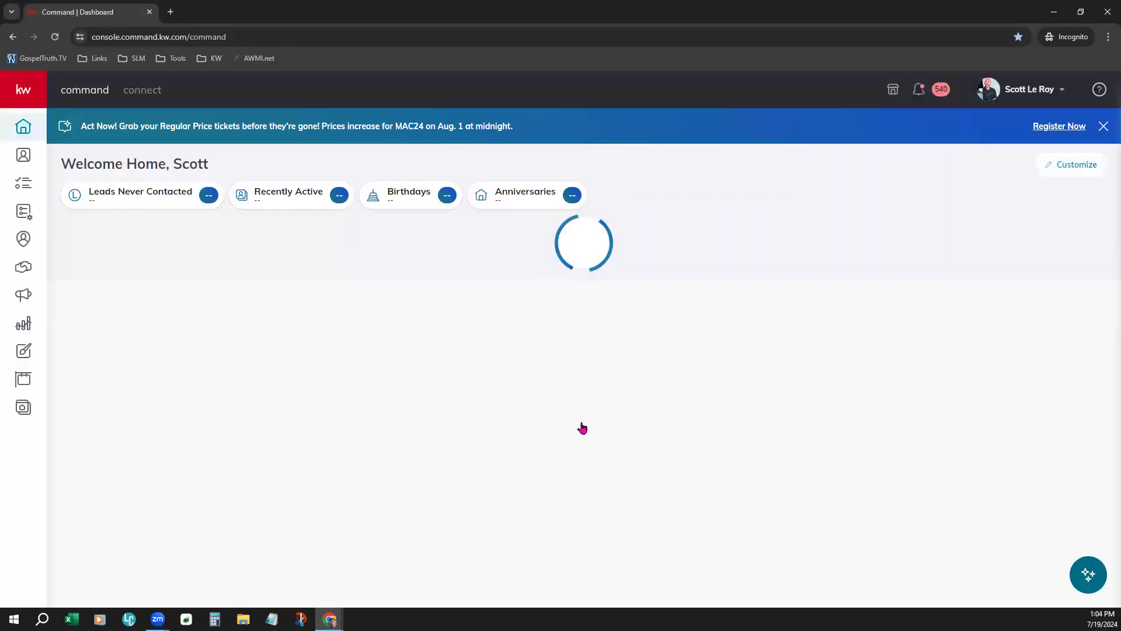
left_click(1030, 86)
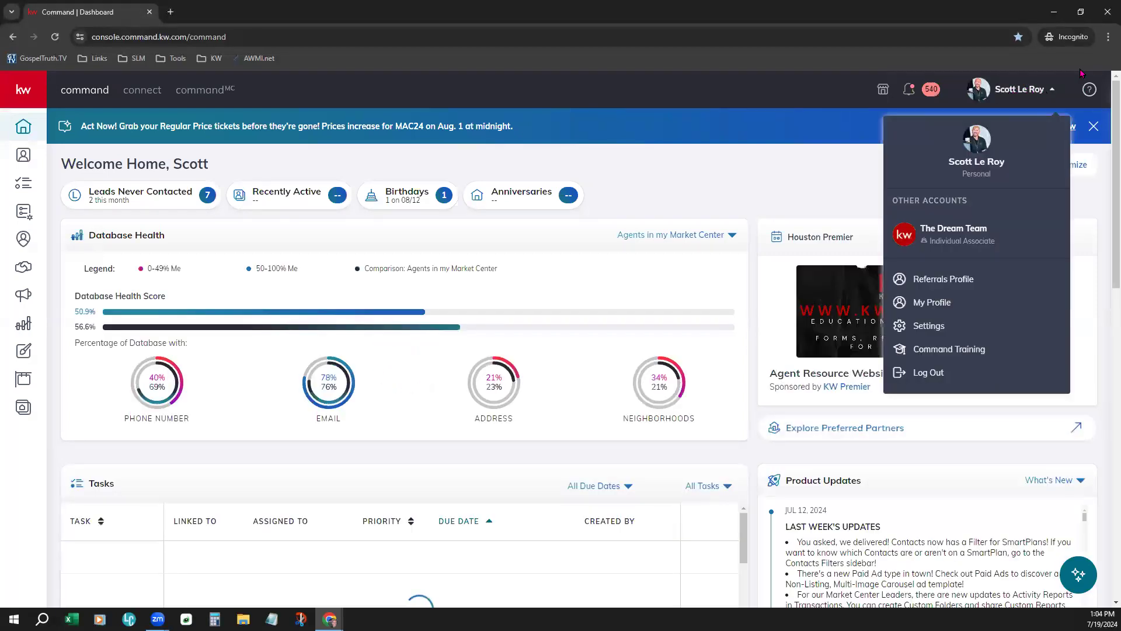
left_click(1108, 36)
left_click(1075, 246)
left_click(1076, 246)
left_click(752, 152)
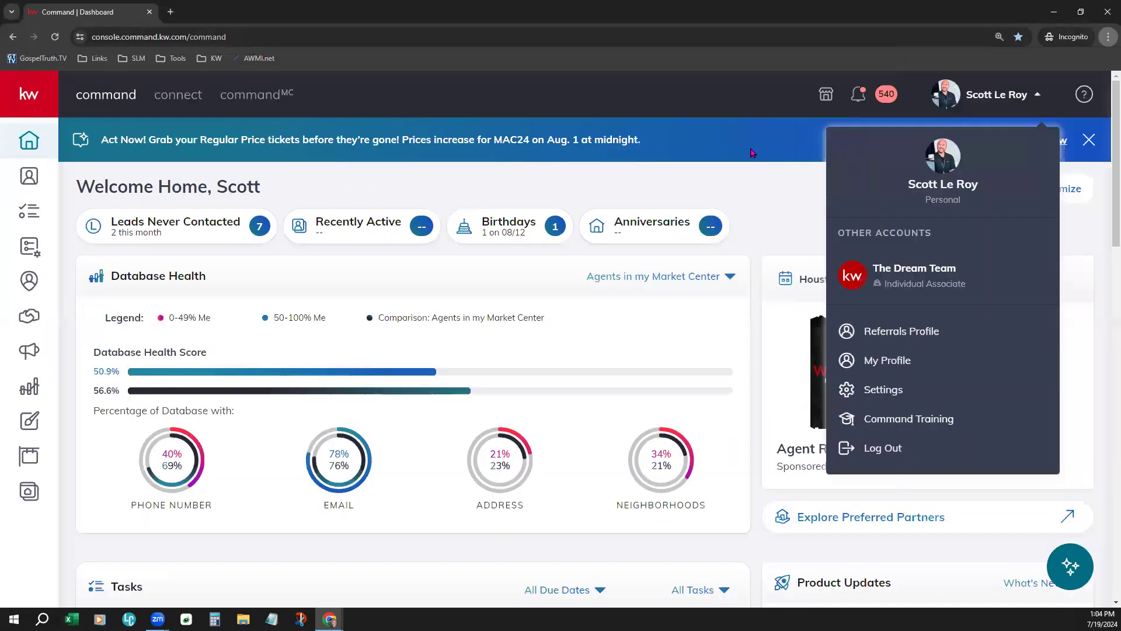
- Choose Settings from the account dropdown under your name
left_click(951, 122)
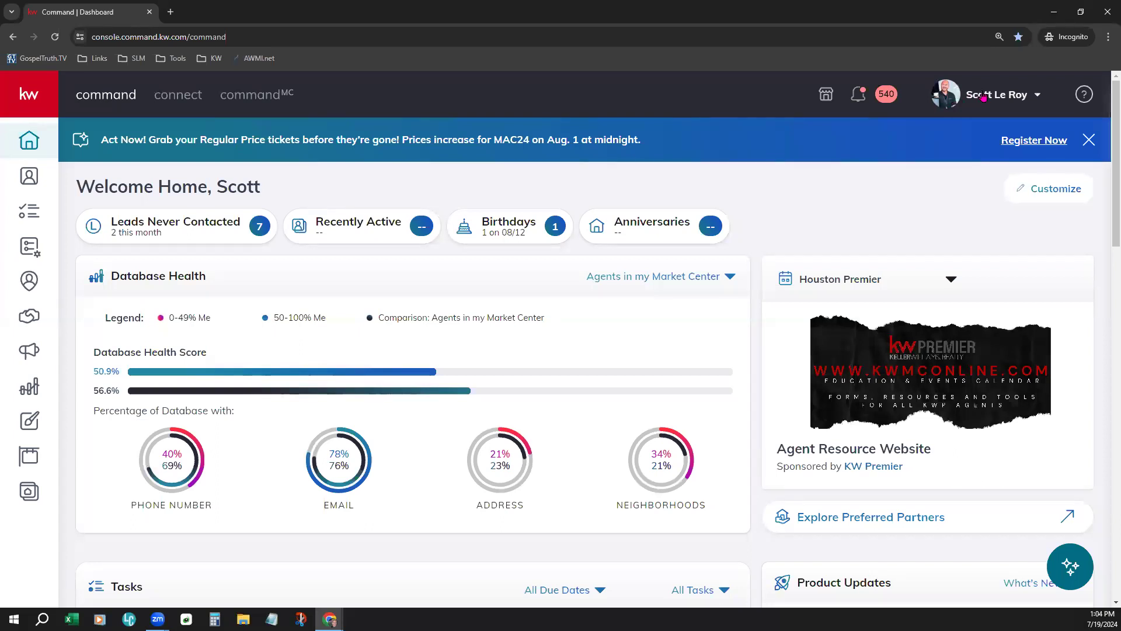
left_click(984, 97)
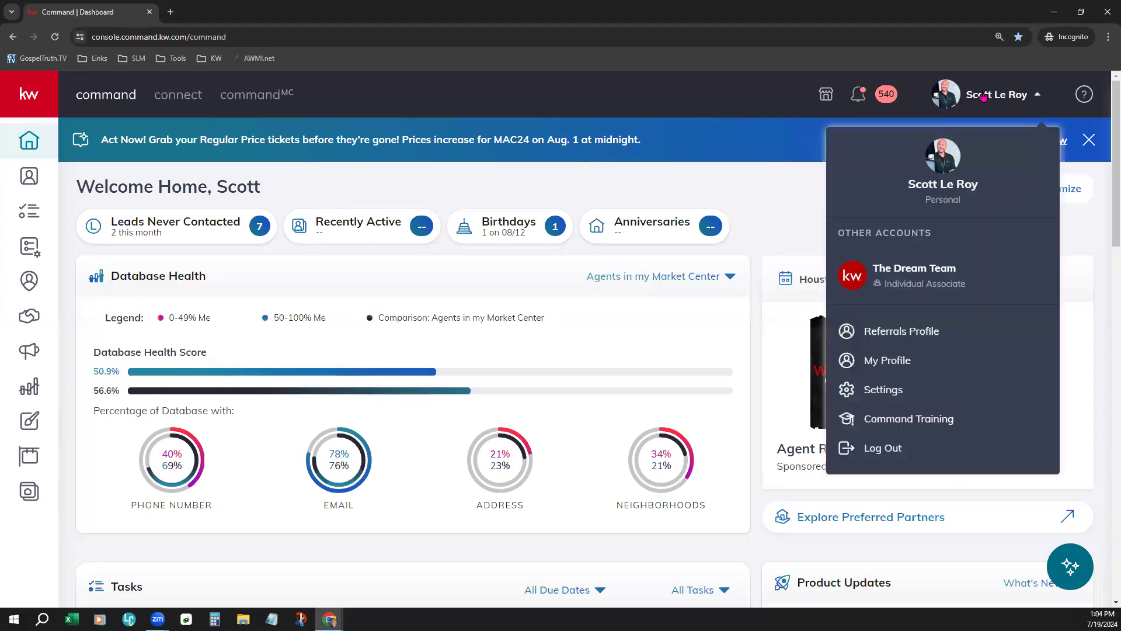
left_click(911, 383)
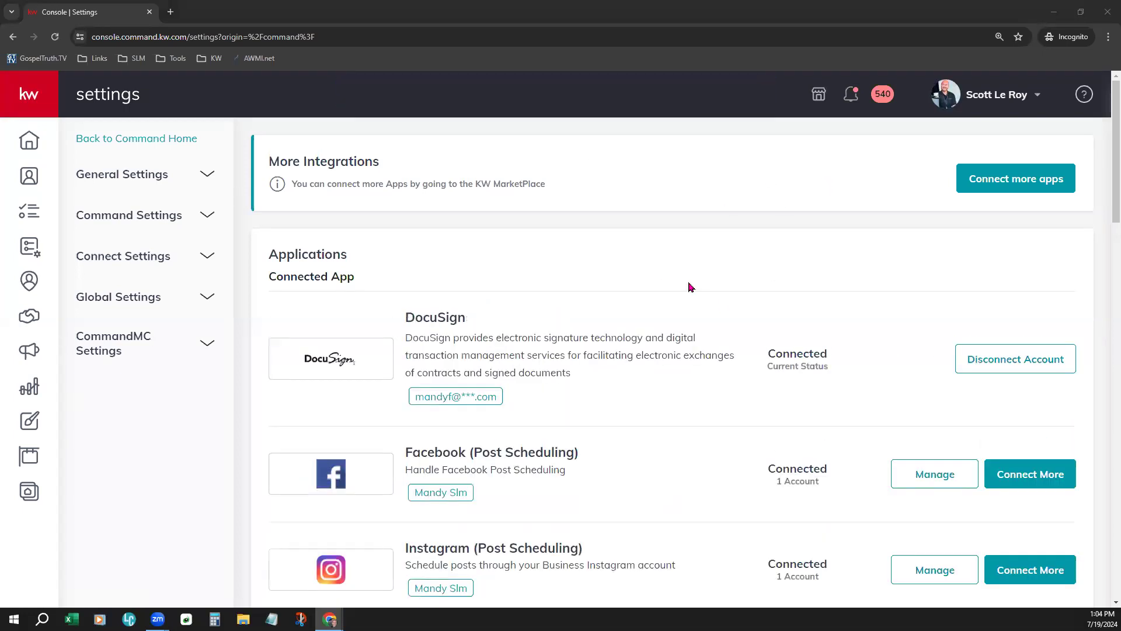
left_click_drag(268, 253, 359, 278)
left_click(462, 256)
scroll(571, 295, "down", 2)
left_click_drag(407, 200, 466, 201)
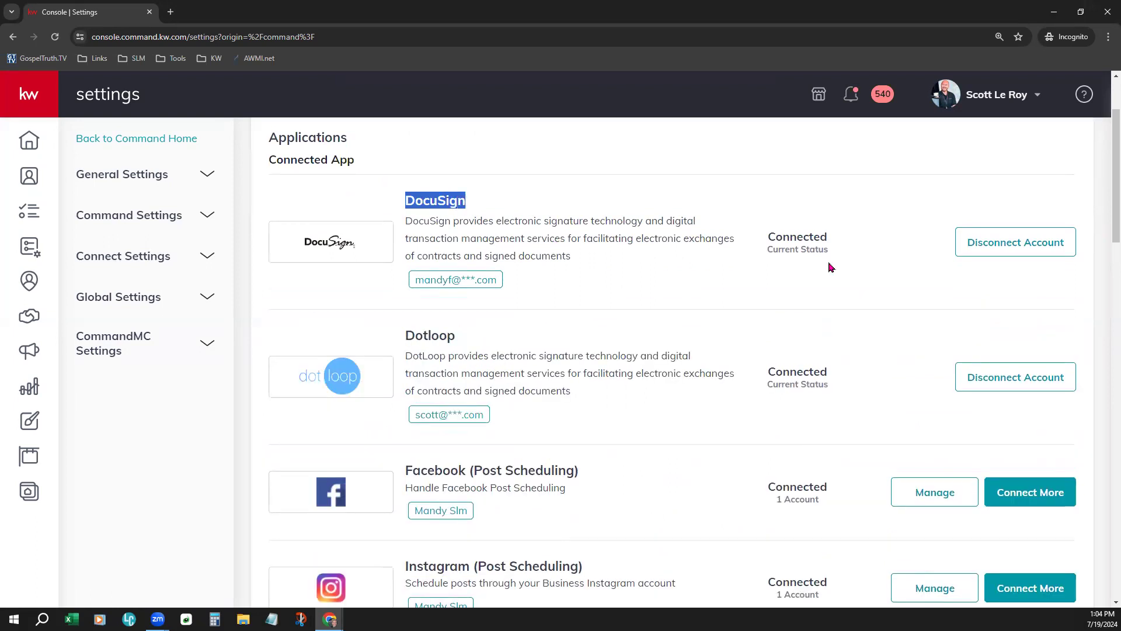
left_click_drag(768, 237, 830, 245)
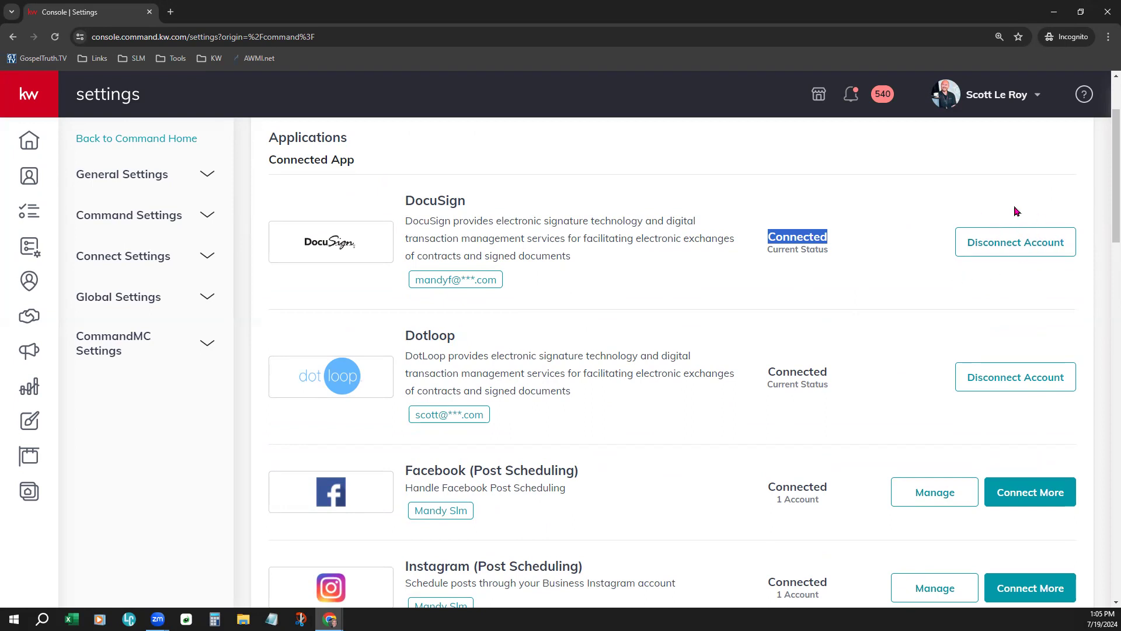
- Disconnect the DocuSign account and confirm the disconnection
left_click(1021, 249)
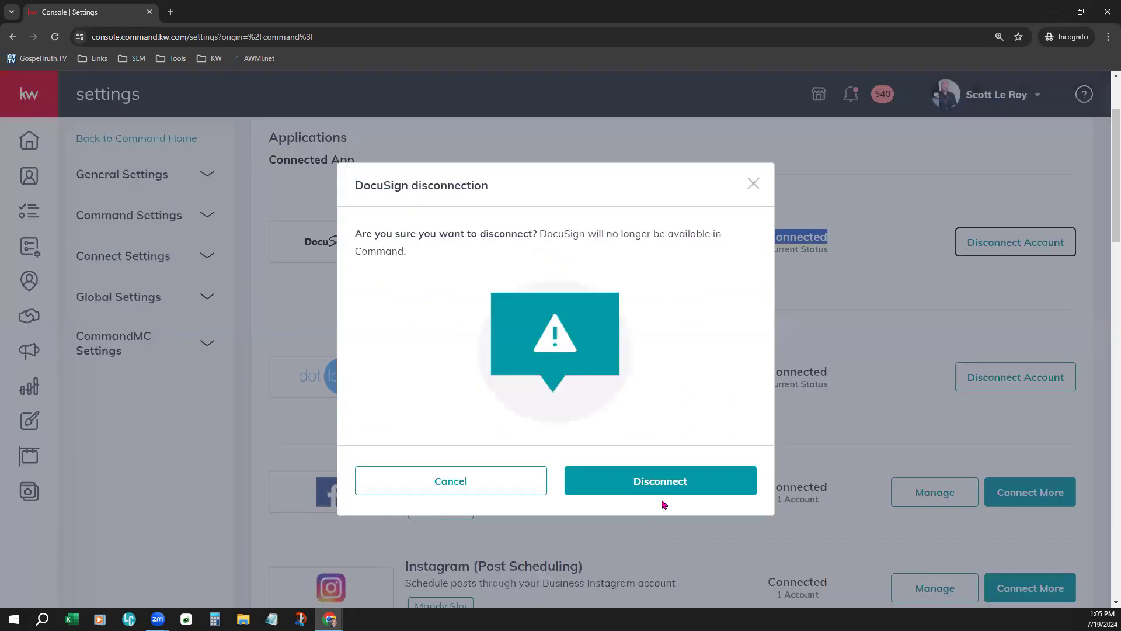
left_click(670, 490)
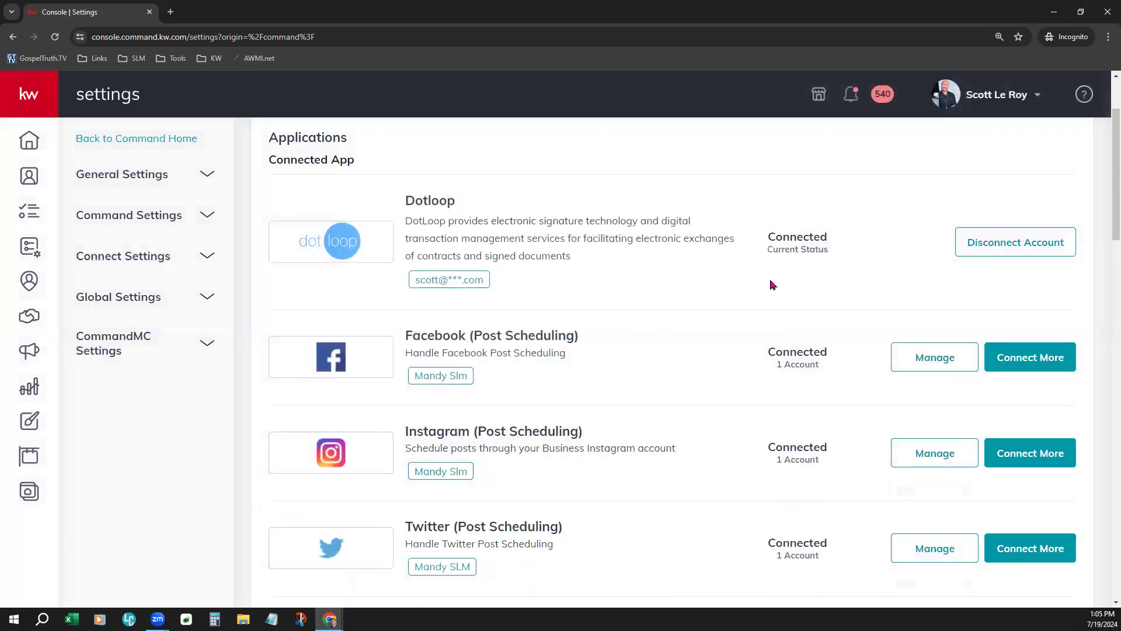
scroll(612, 232, "up", 2)
left_click_drag(267, 276, 365, 282)
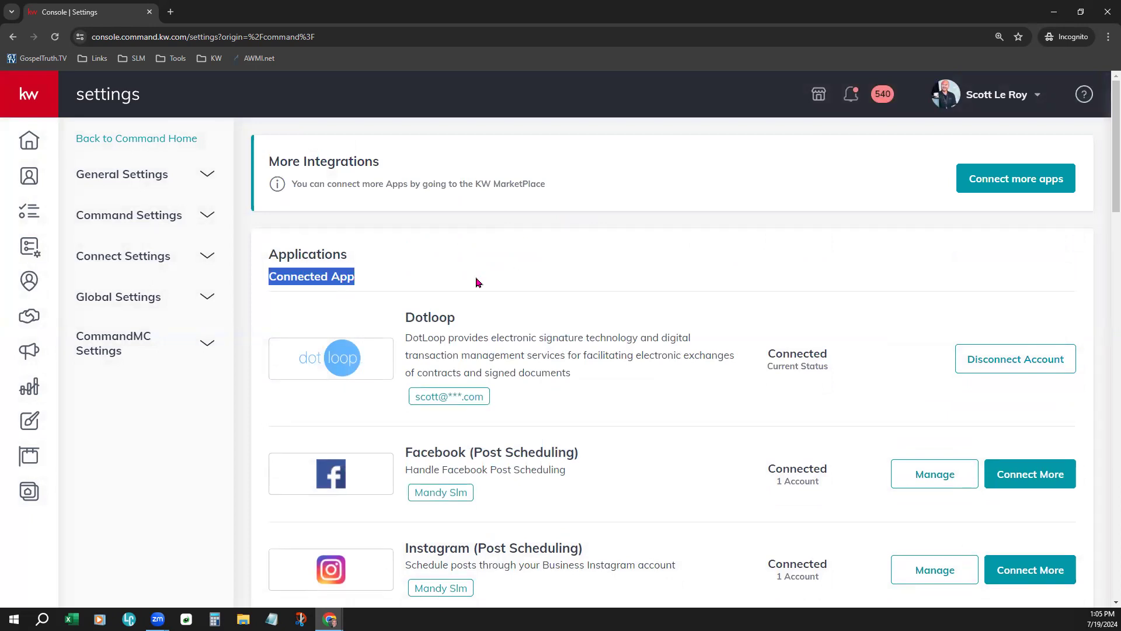
scroll(496, 283, "down", 9)
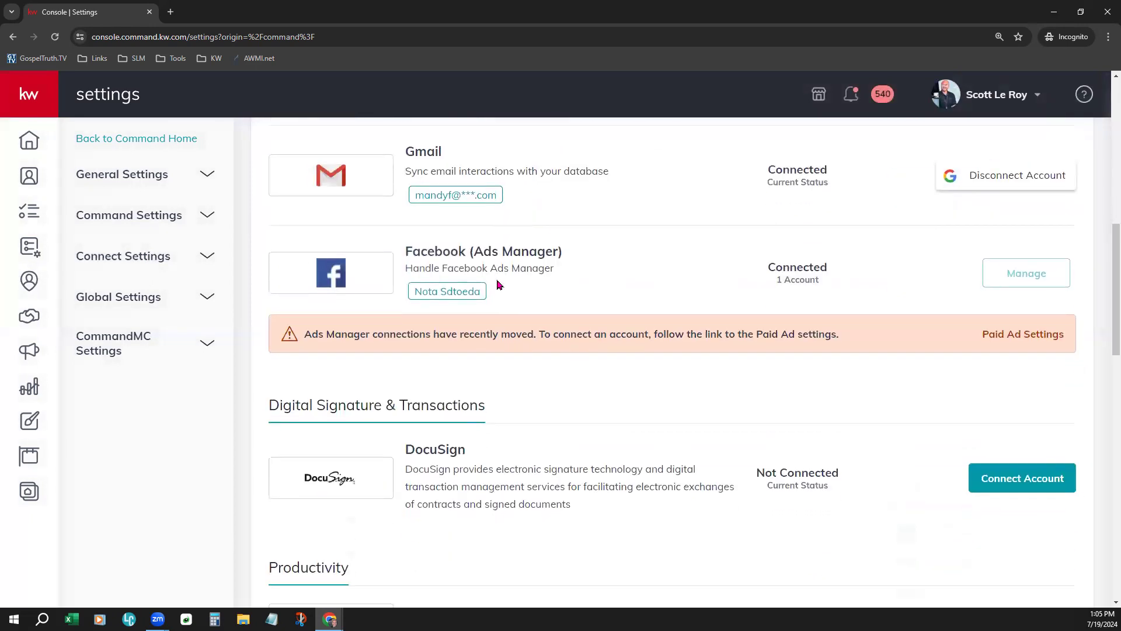
- Find the Not Connected DocuSign under Digital Signature & Transactions and start connecting it
scroll(495, 283, "down", 2)
left_click_drag(268, 295, 491, 298)
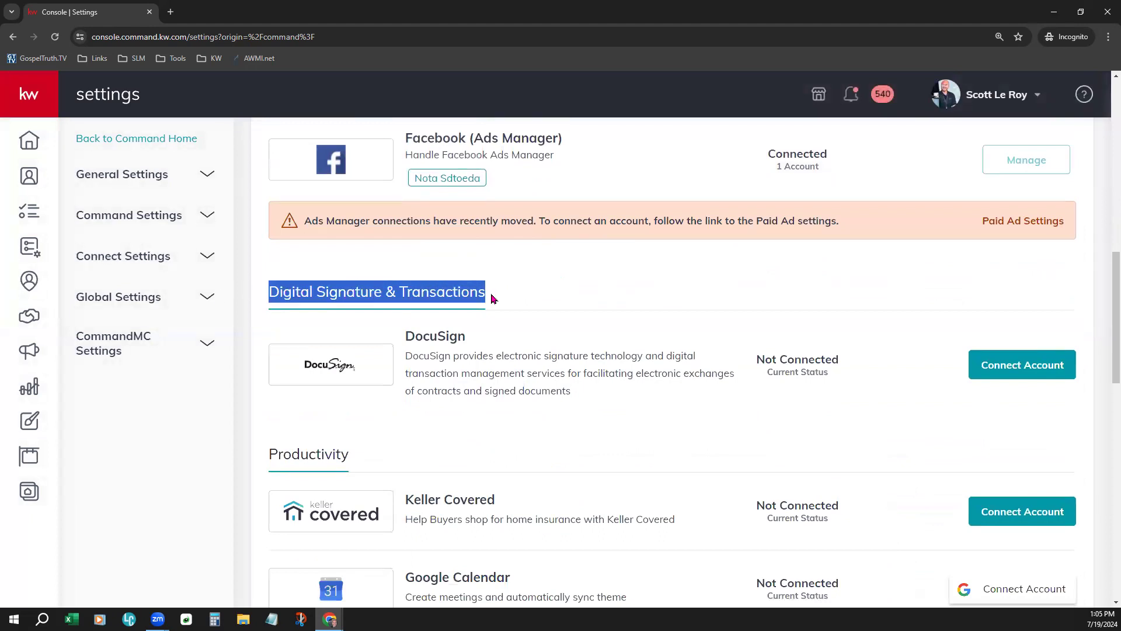
scroll(549, 315, "down", 2)
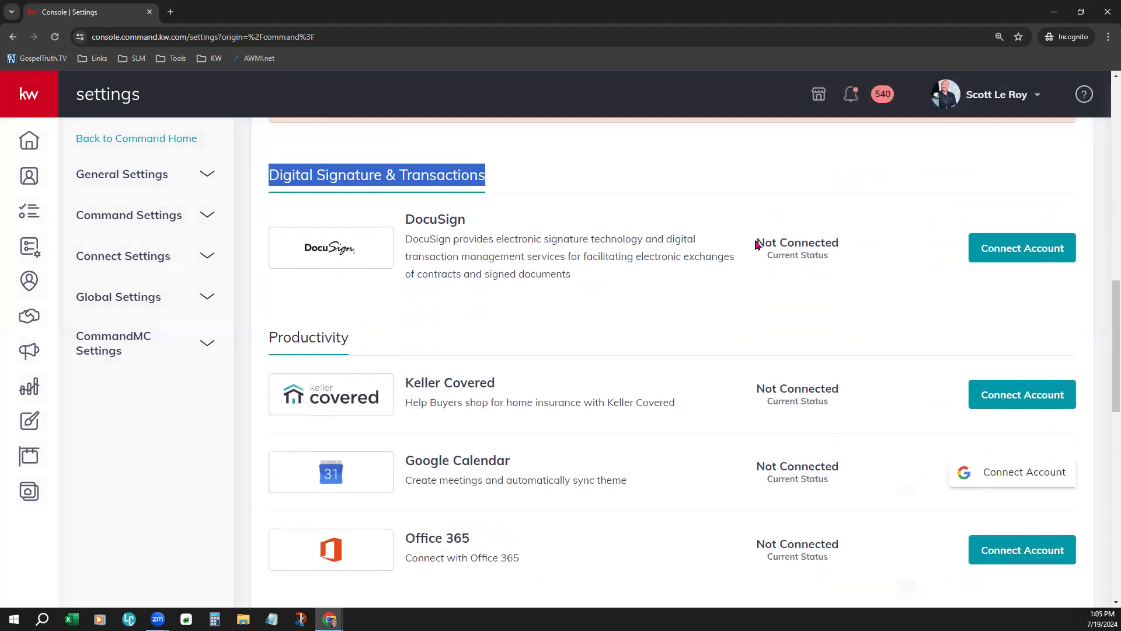
left_click_drag(756, 243, 843, 249)
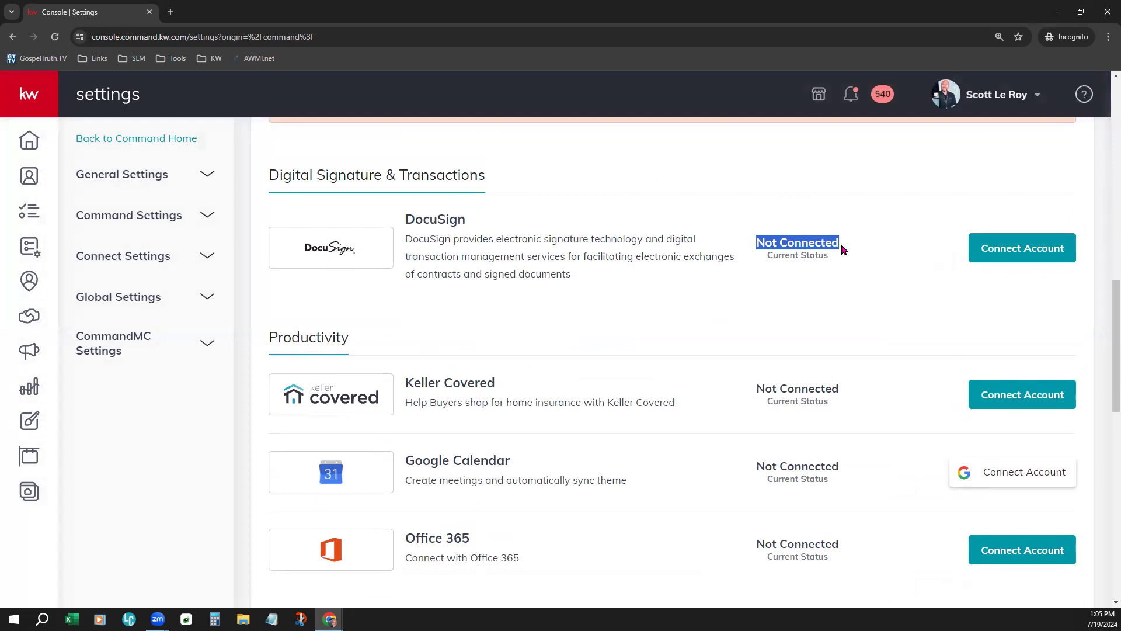
left_click(847, 270)
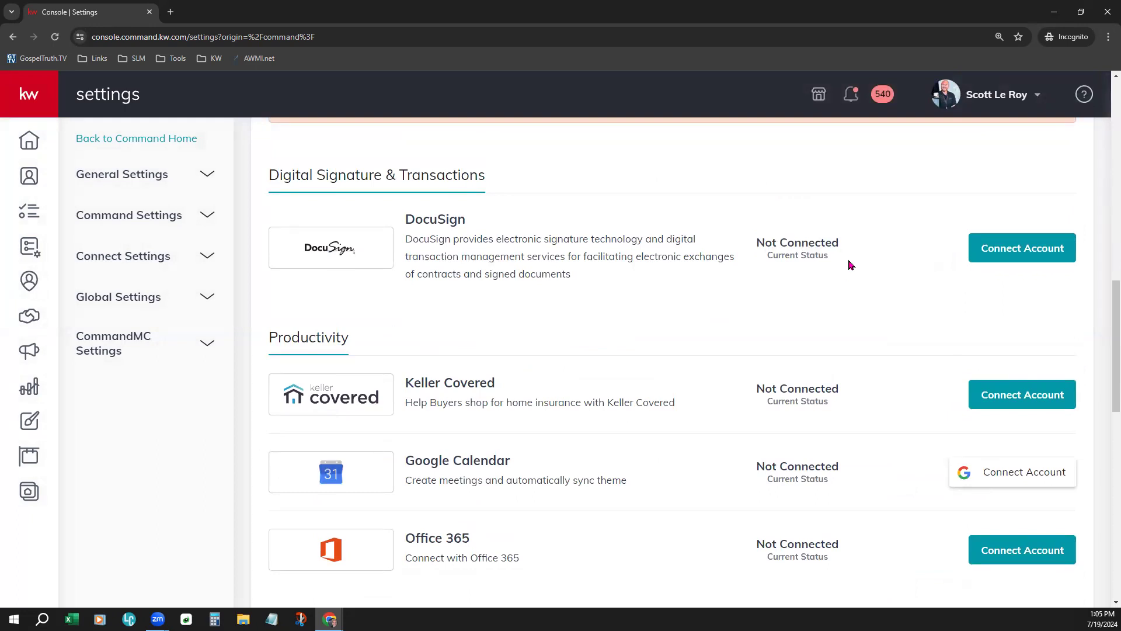
left_click(1032, 248)
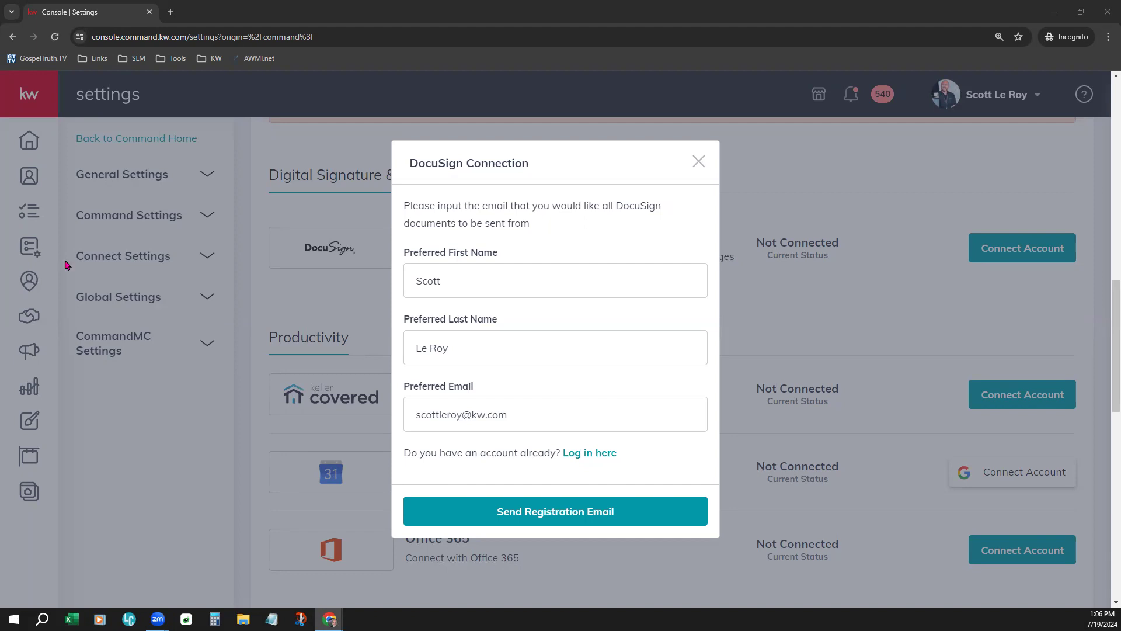
- Switch to an existing DocuSign account and replace the email with its address
left_click(602, 455)
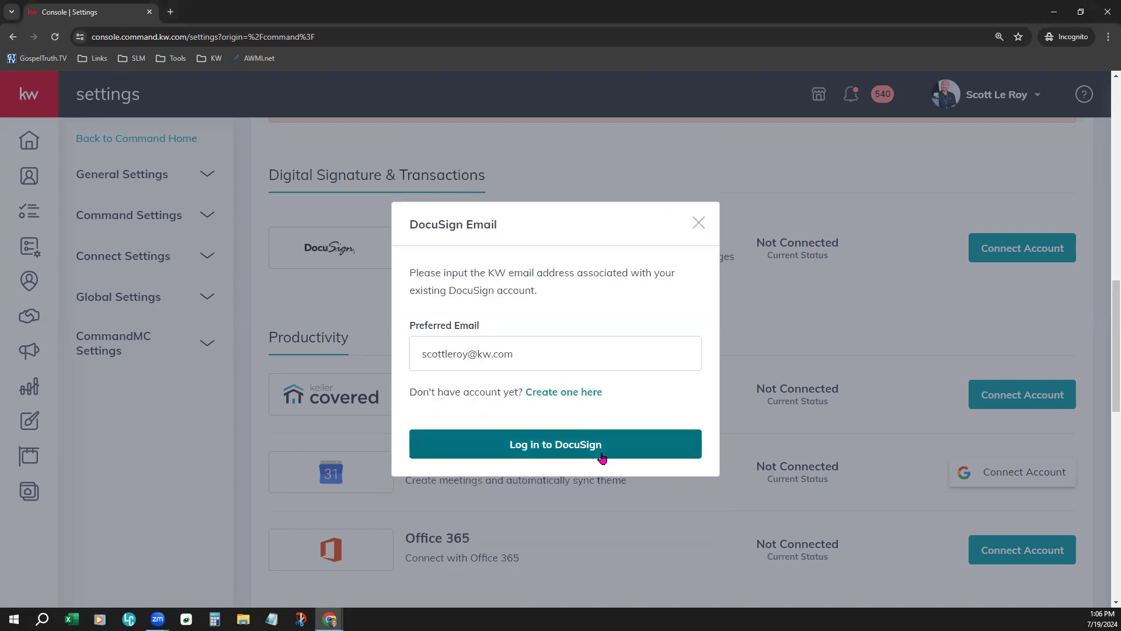
triple_click(572, 357)
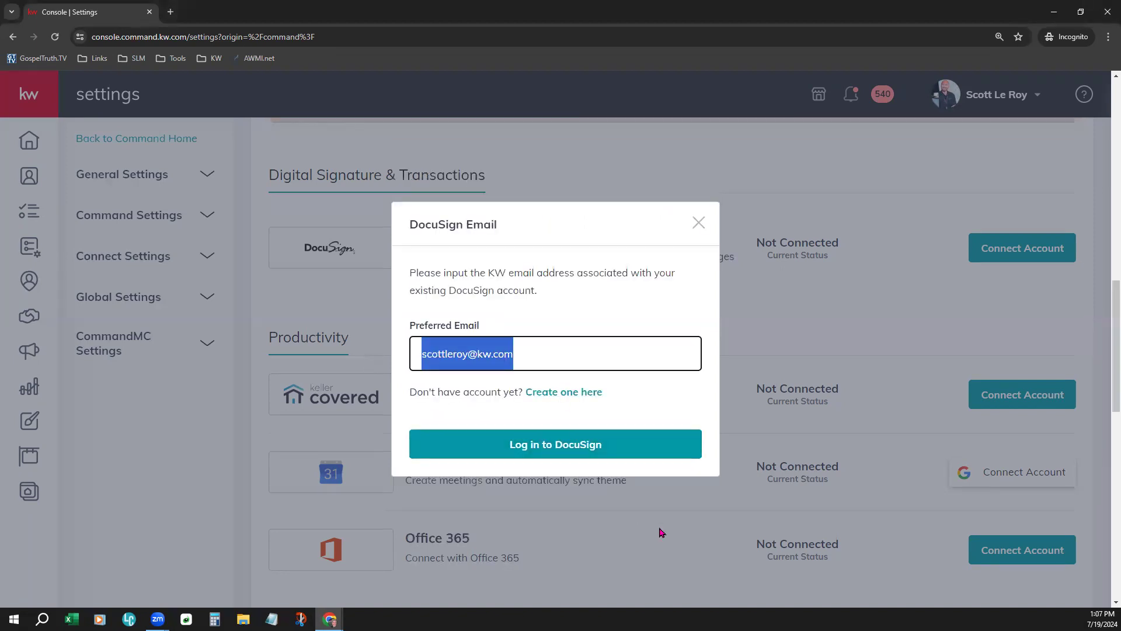
key("ctrl+v")
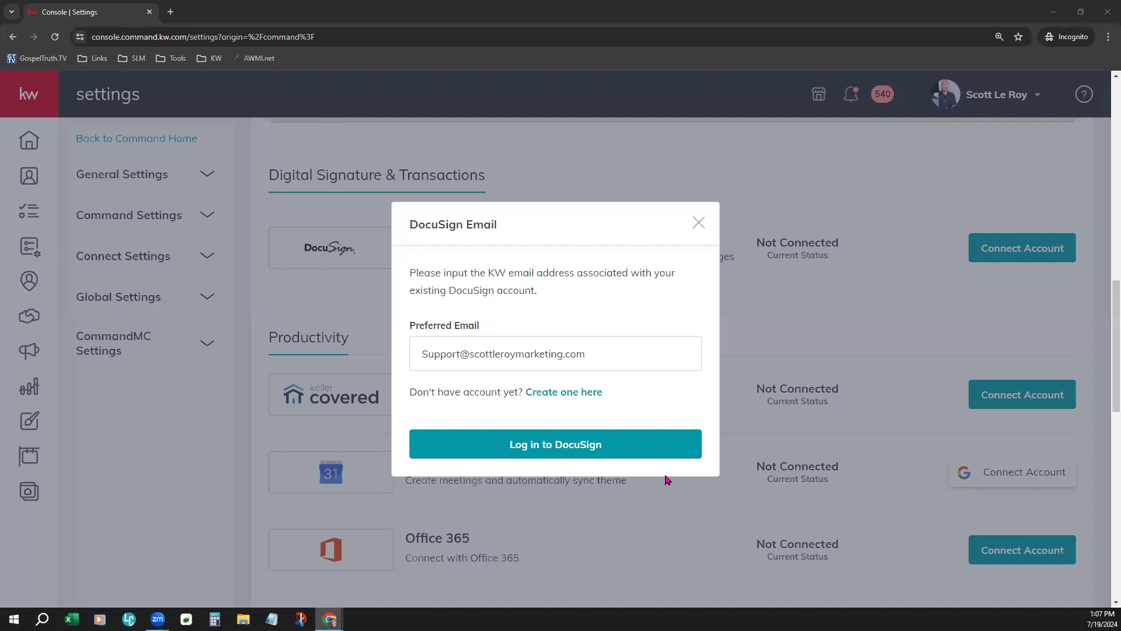
left_click(276, 358)
key("ctrl+a")
key("ctrl+v")
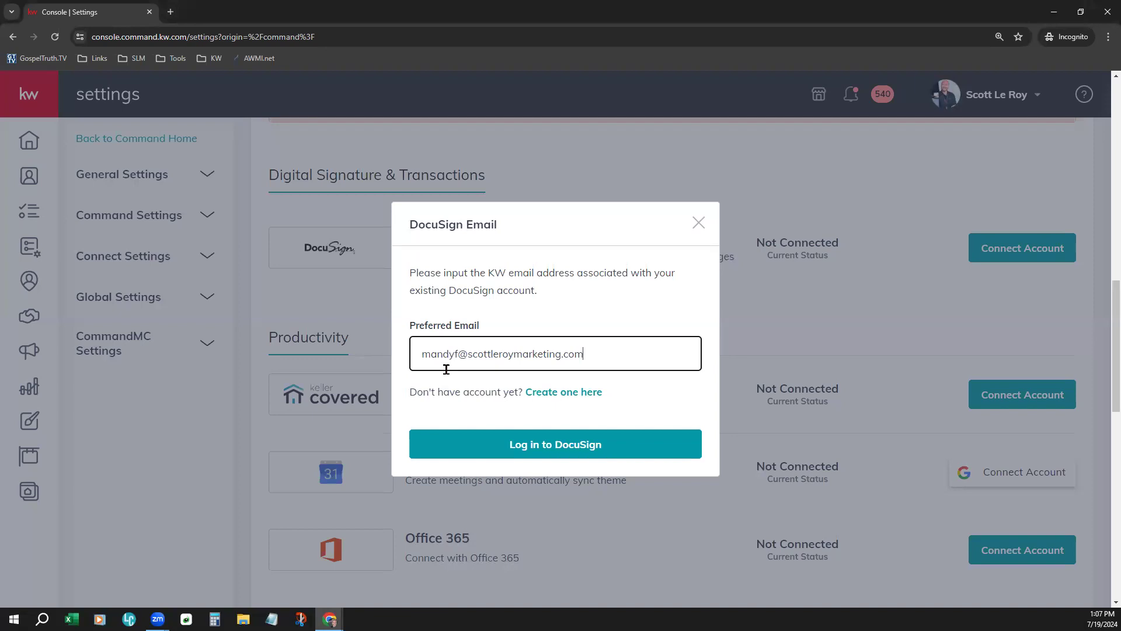
left_click(570, 457)
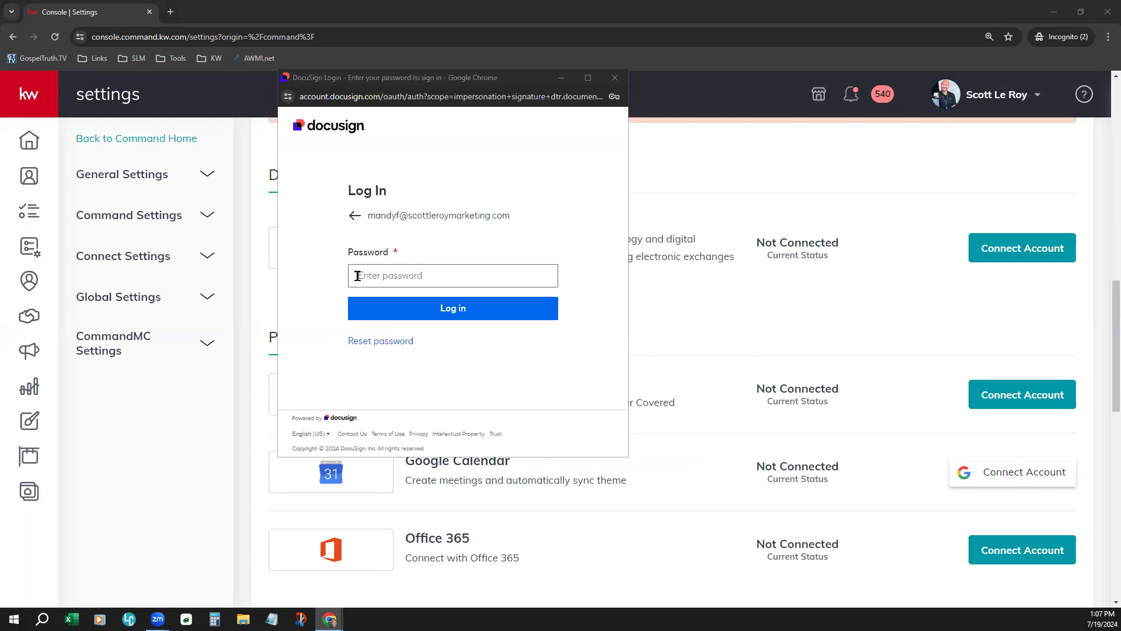
- Fill in the DocuSign account password and submit the login
left_click(357, 276)
left_click(491, 308)
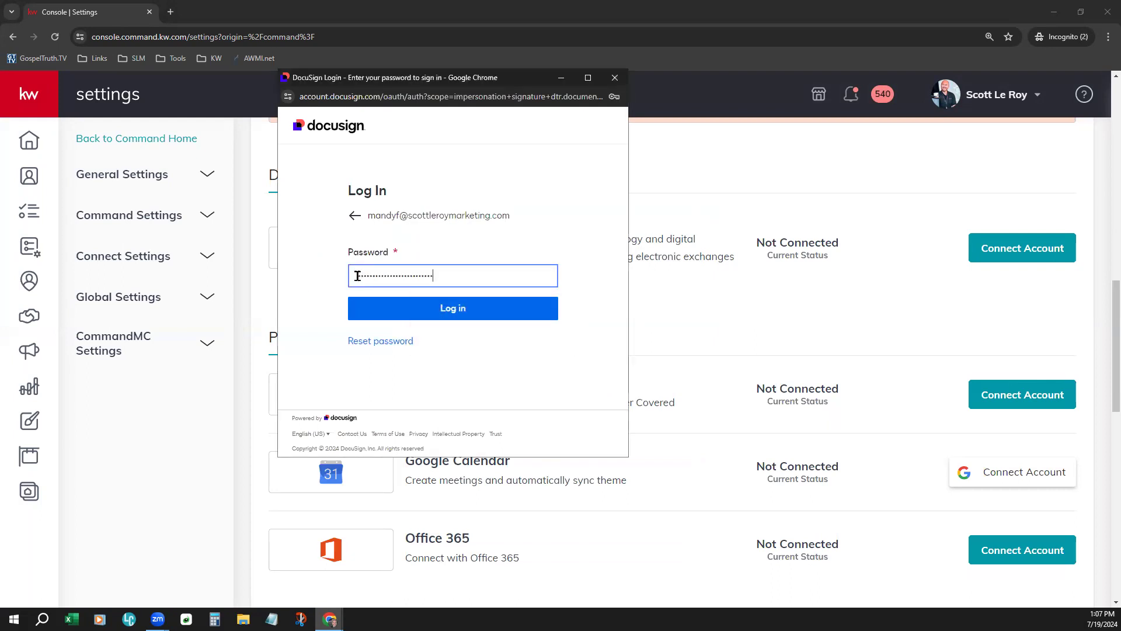
left_click(464, 309)
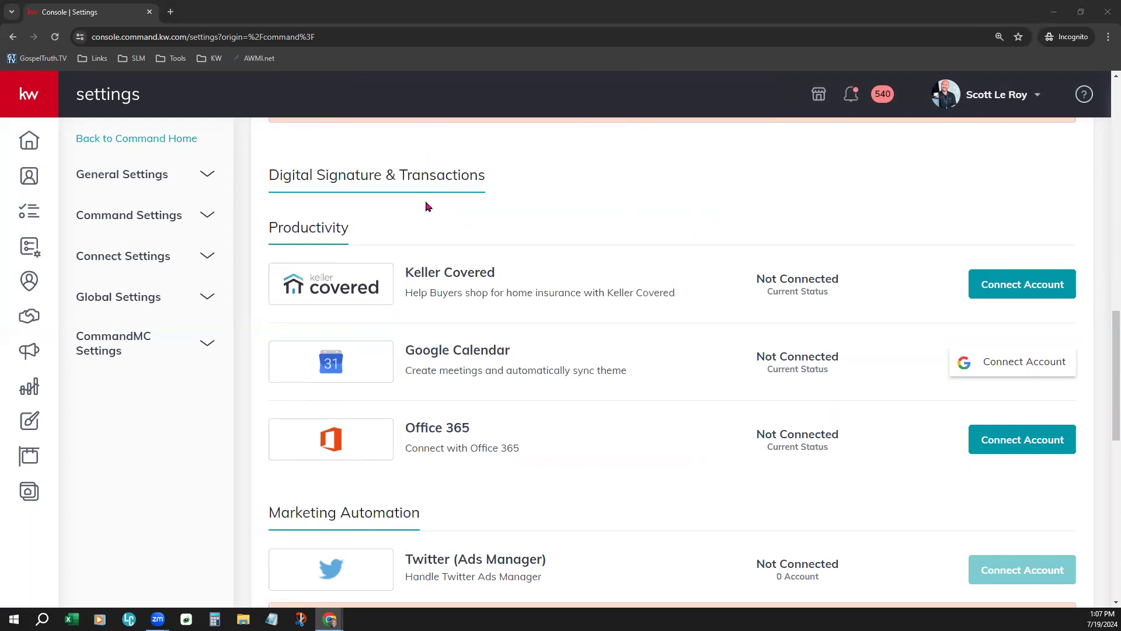
left_click_drag(269, 174, 491, 179)
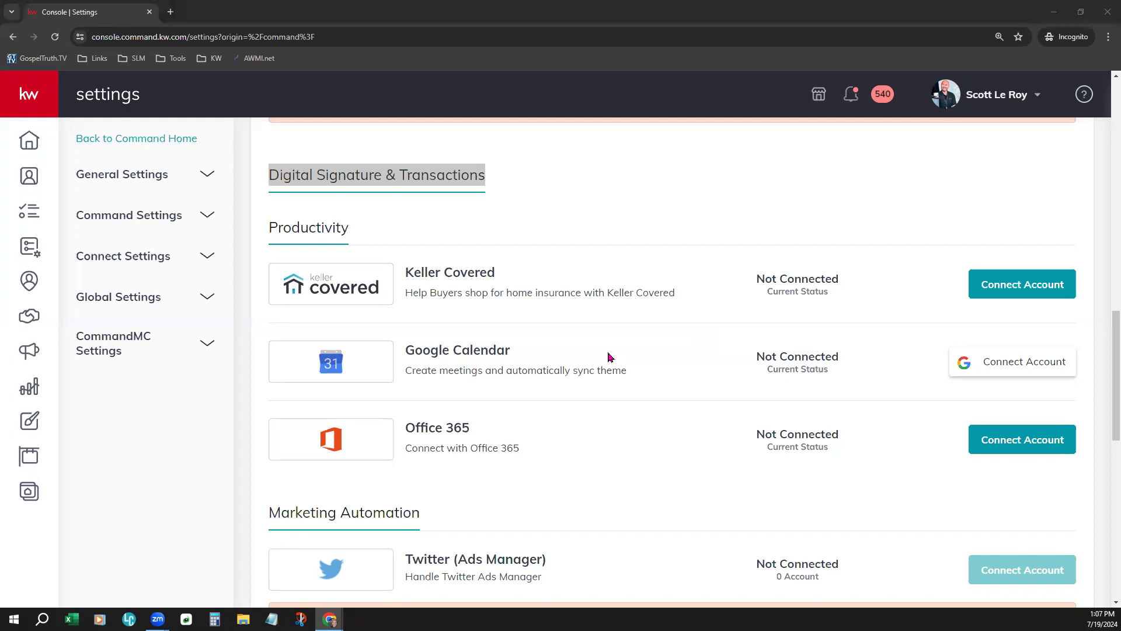
scroll(607, 356, "up", 1)
scroll(607, 357, "up", 15)
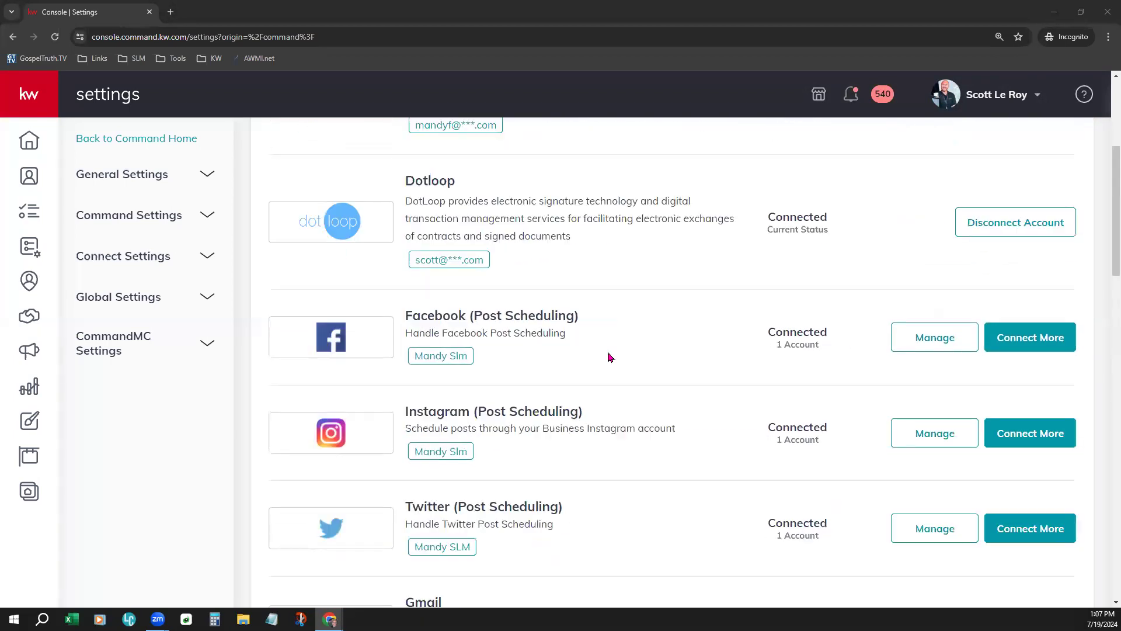
left_click_drag(276, 273, 359, 285)
left_click(393, 275)
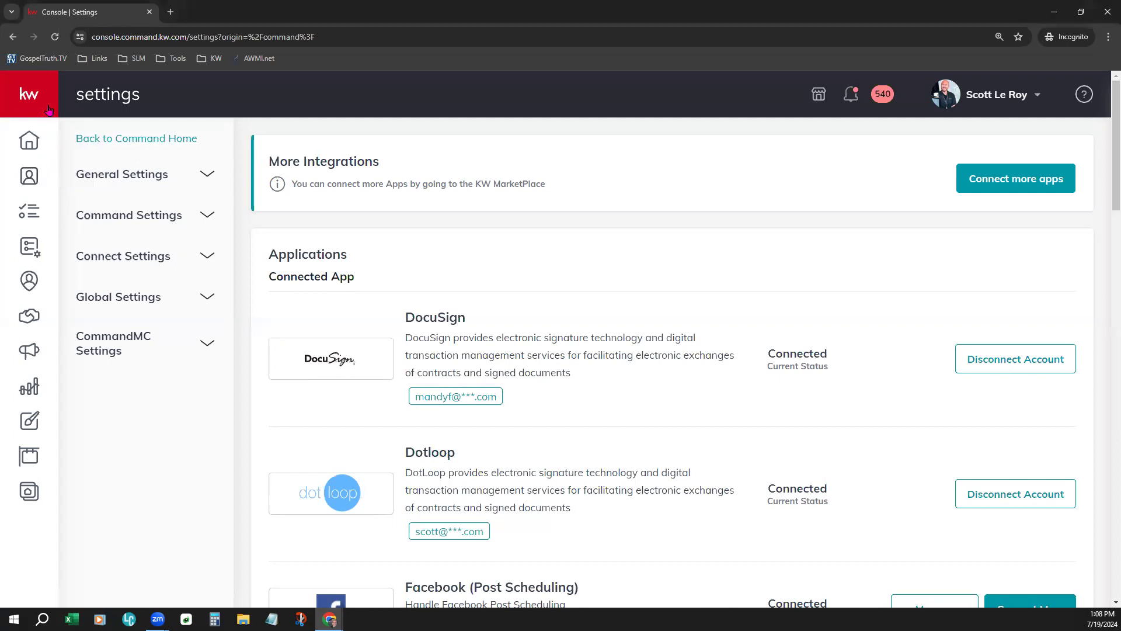
mouse_move(48, 109)
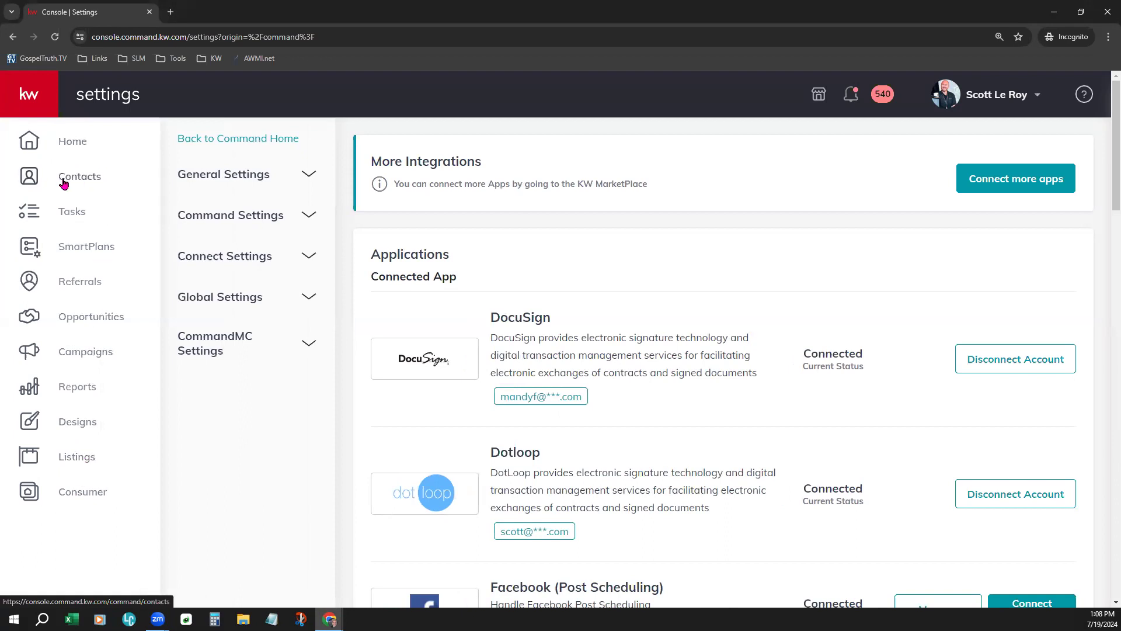
- Open Contacts from the left navigation rail
left_click(90, 183)
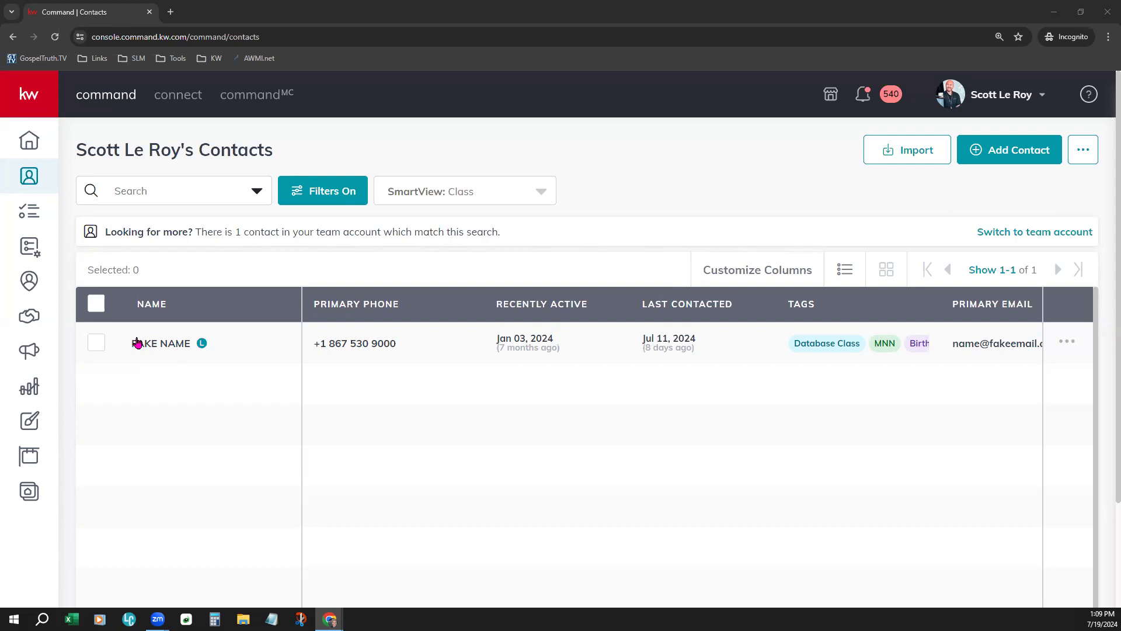
- Open the contact's record and browse its 9 opportunities on the Opportunities tab
left_click(147, 347)
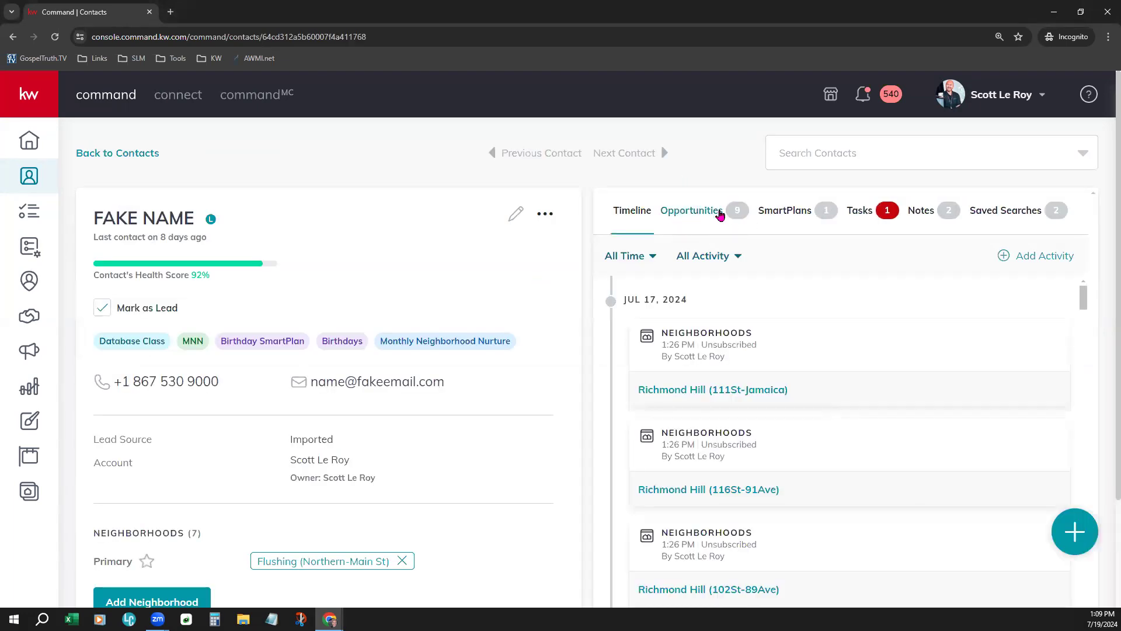
left_click(720, 215)
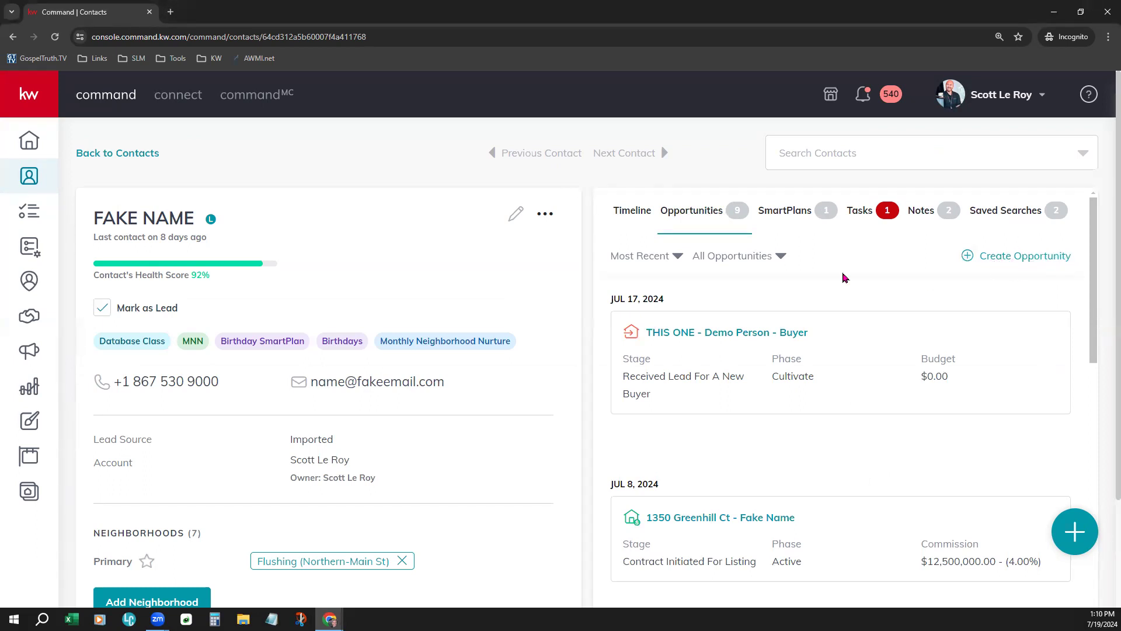
scroll(891, 372, "down", 3)
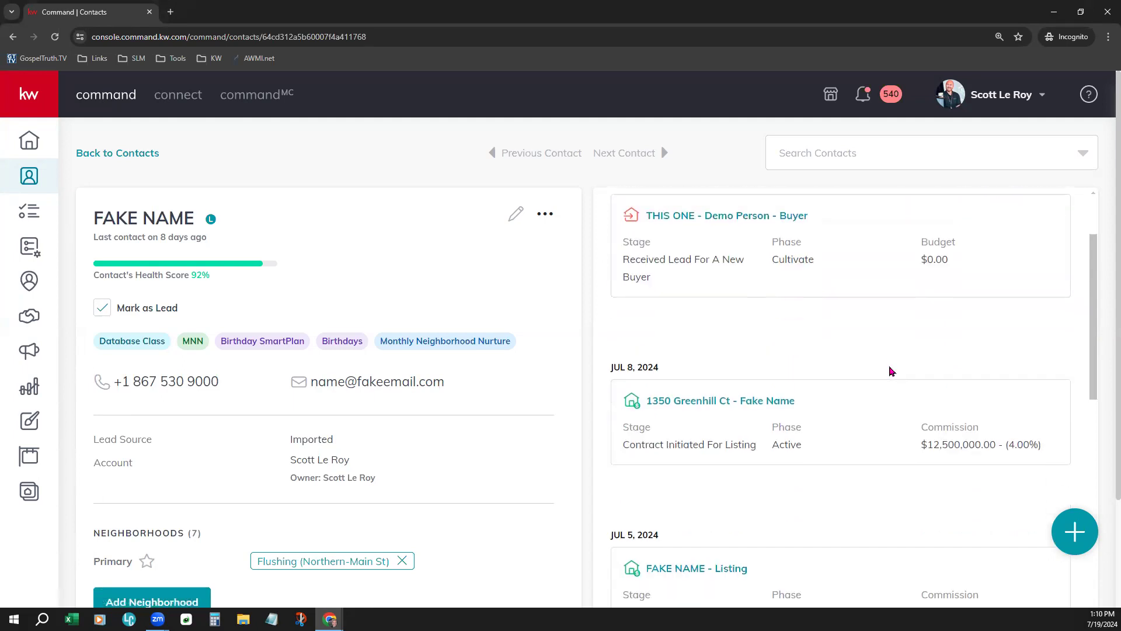
scroll(892, 371, "up", 4)
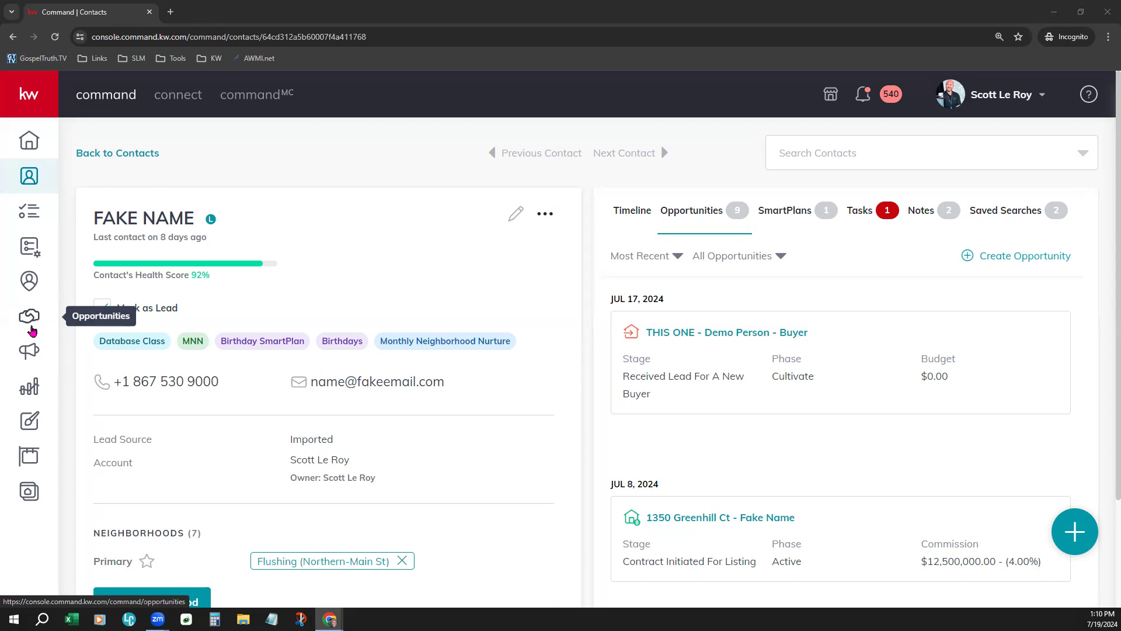
- Open the Opportunities pipeline and switch to the agent's tab beside The Dream Team
left_click(32, 330)
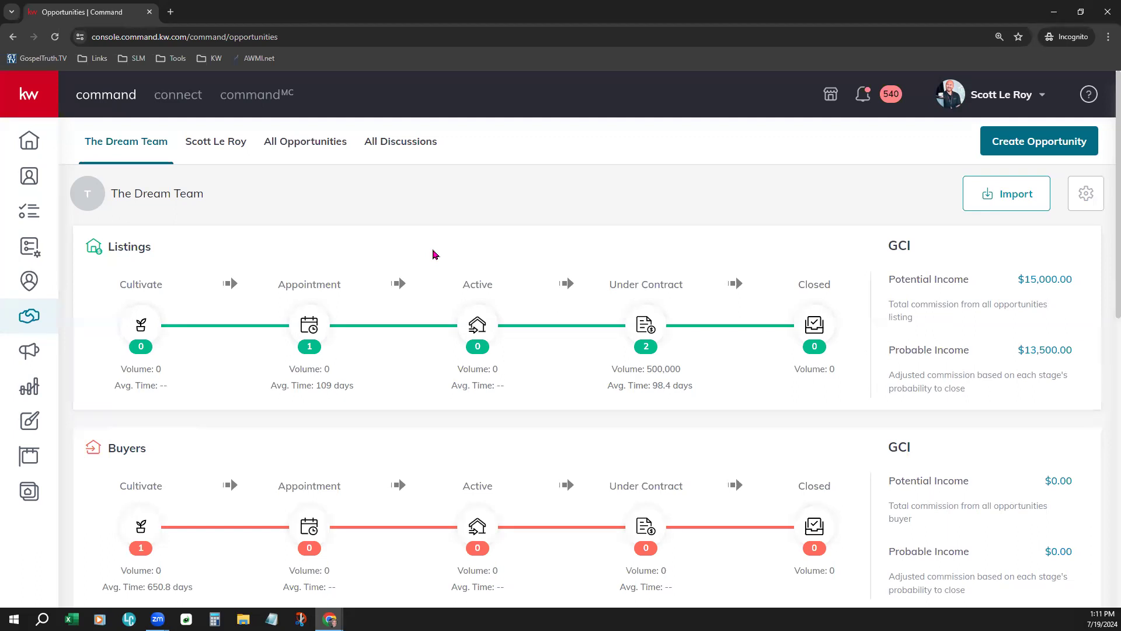
left_click(234, 157)
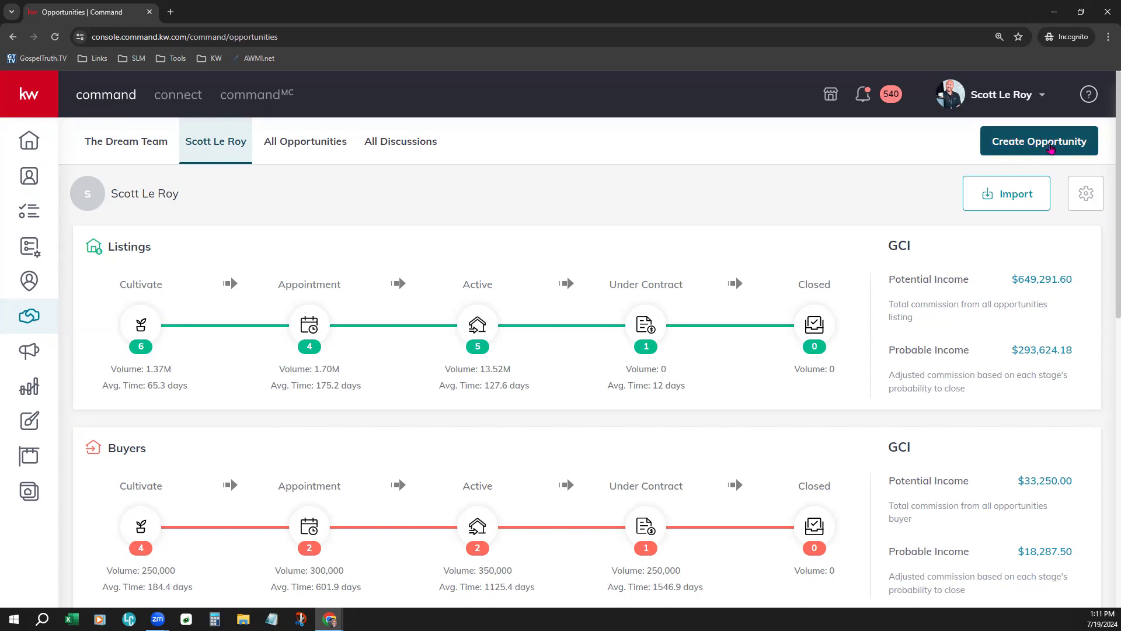
- Start a new Listing opportunity in the Houston Premier market center
left_click(1041, 147)
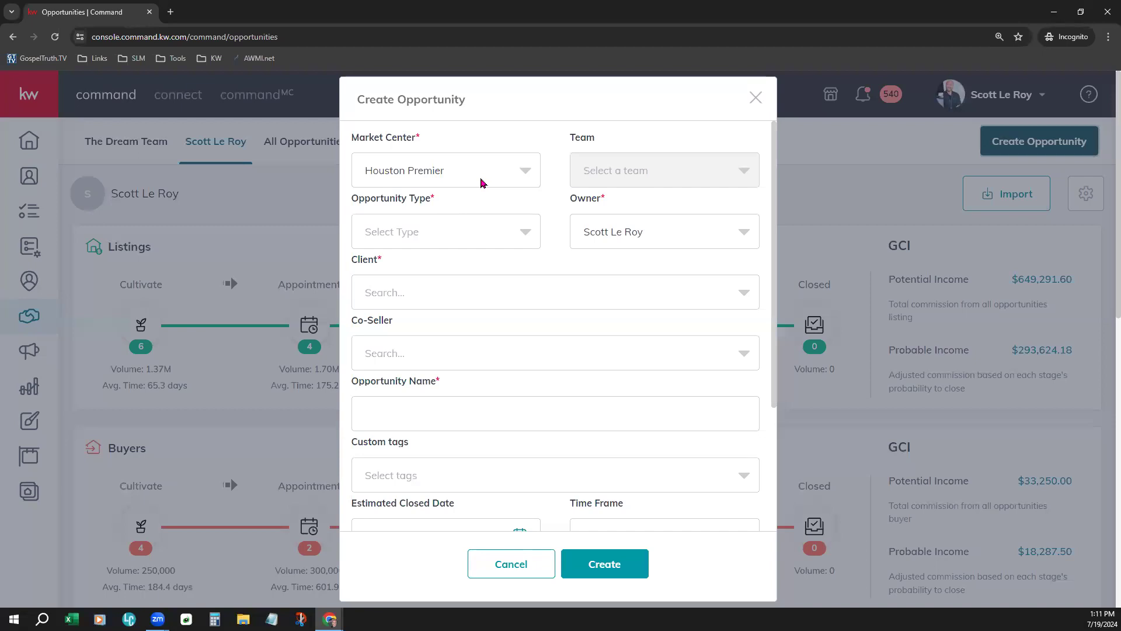
left_click(482, 183)
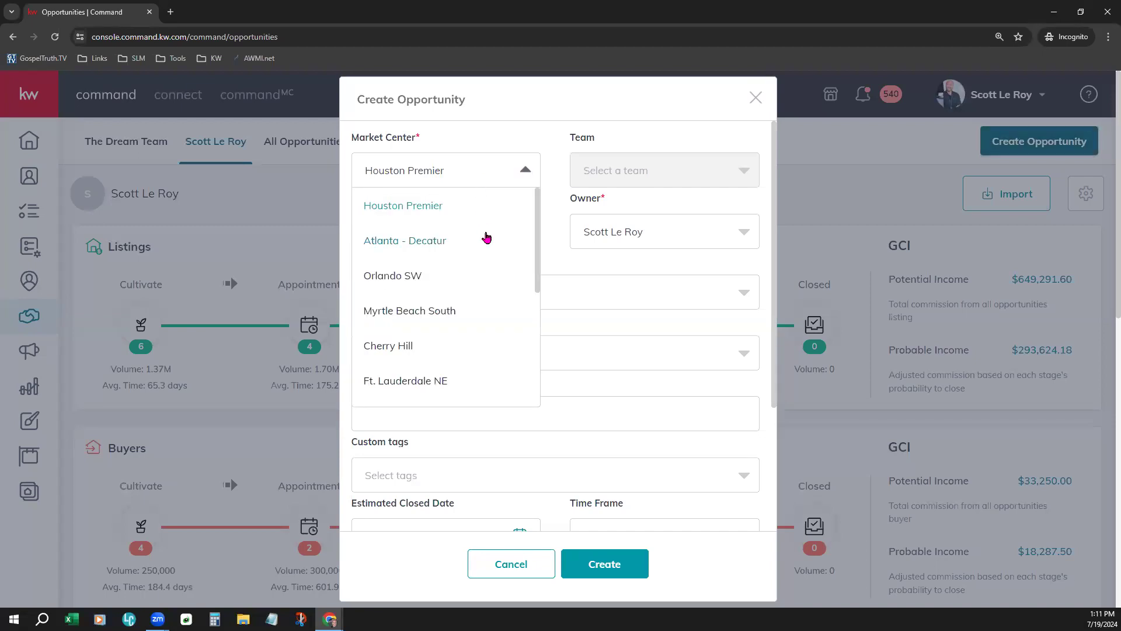
left_click(572, 322)
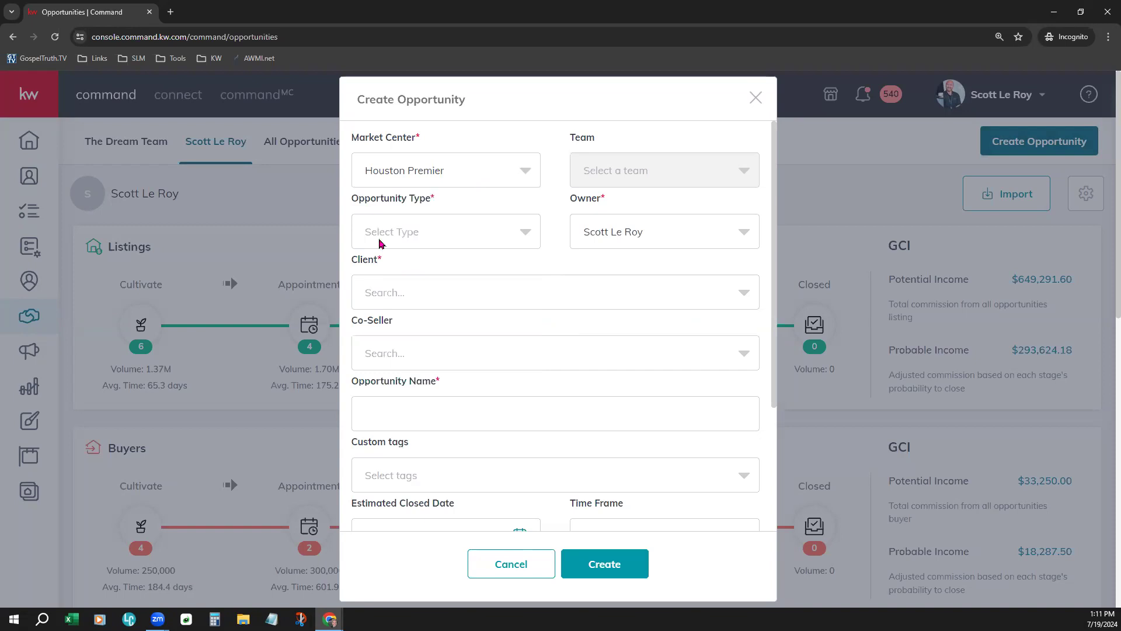
left_click(410, 231)
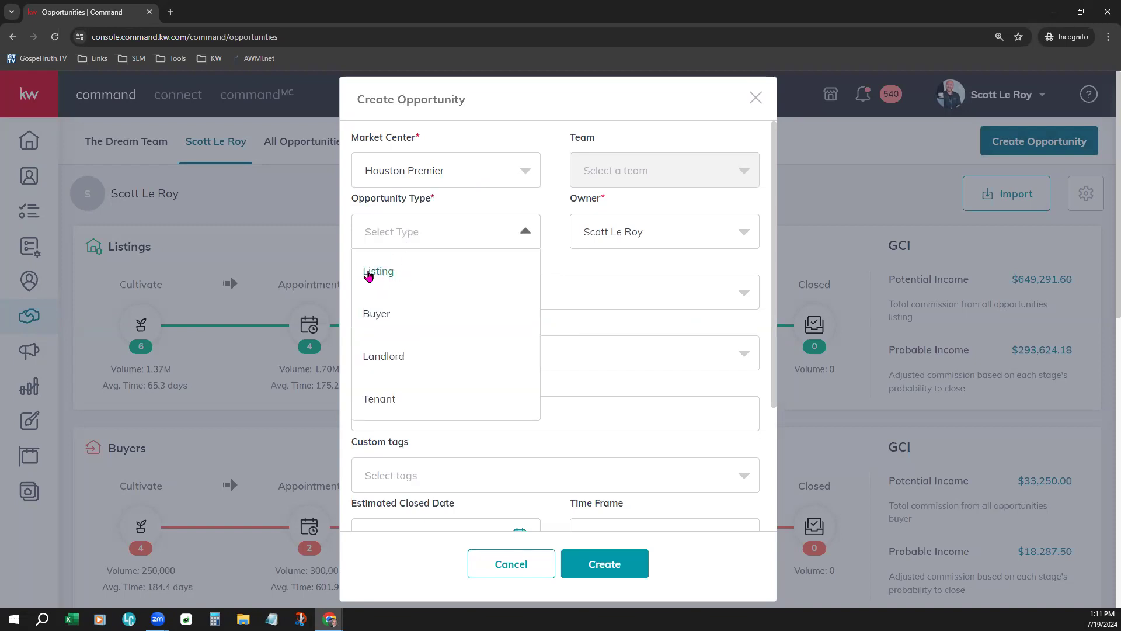
left_click(368, 272)
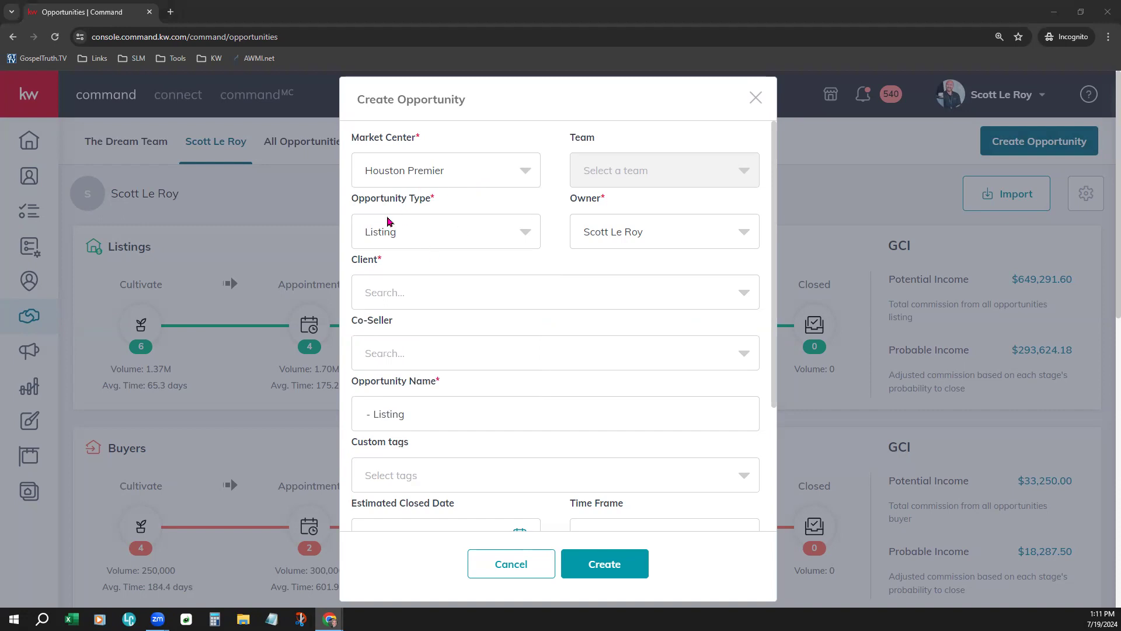
- Search 'fake' and pick the matching contact as the client
left_click(479, 302)
type("Fake")
left_click(461, 303)
type("fake")
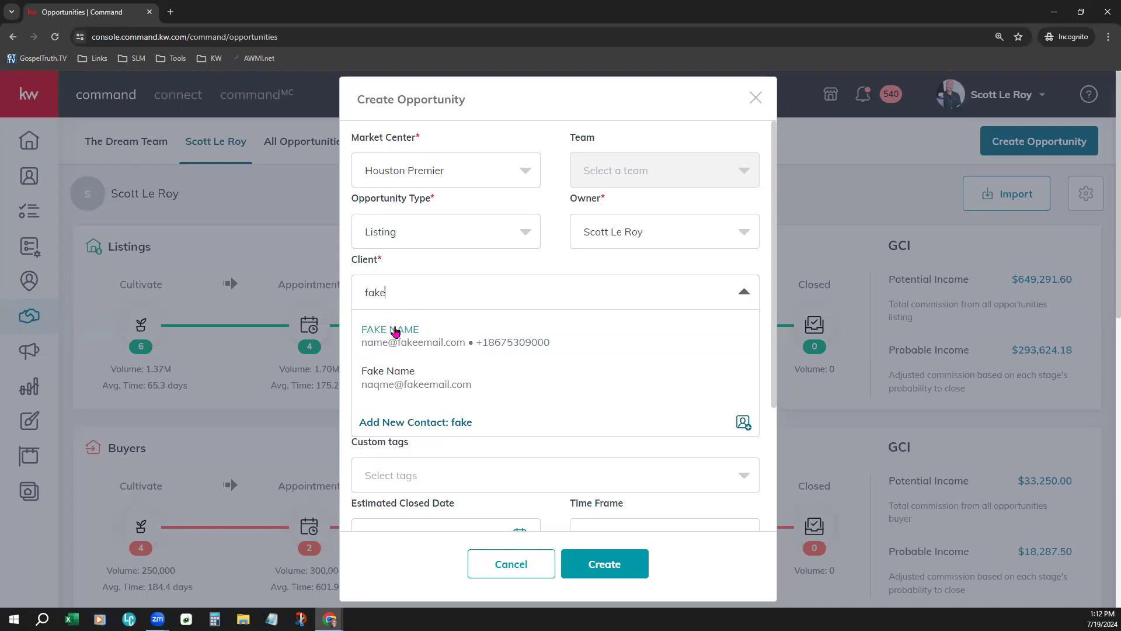
left_click(396, 332)
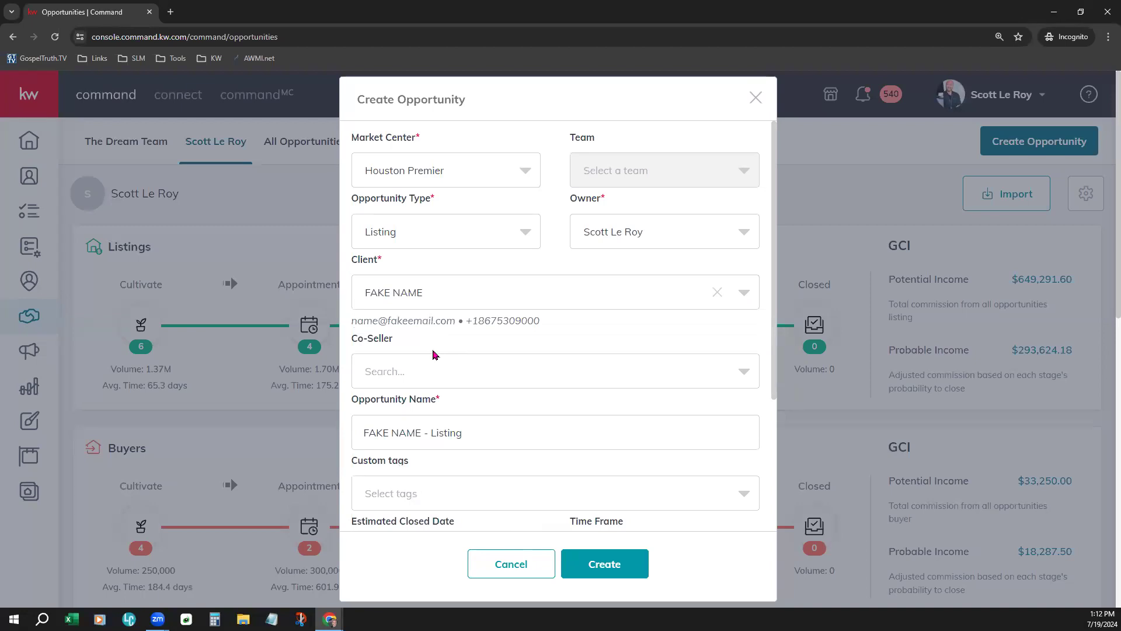
- Prefix the opportunity name with DS, set 4% commission rate, and create it
scroll(570, 383, "down", 3)
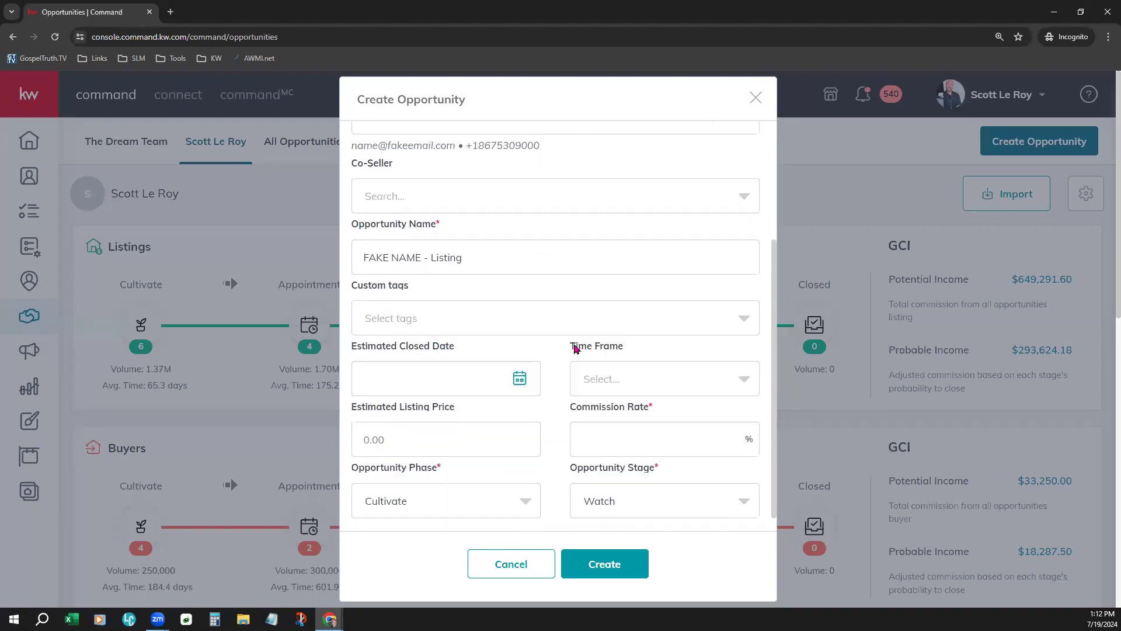
scroll(575, 349, "down", 1)
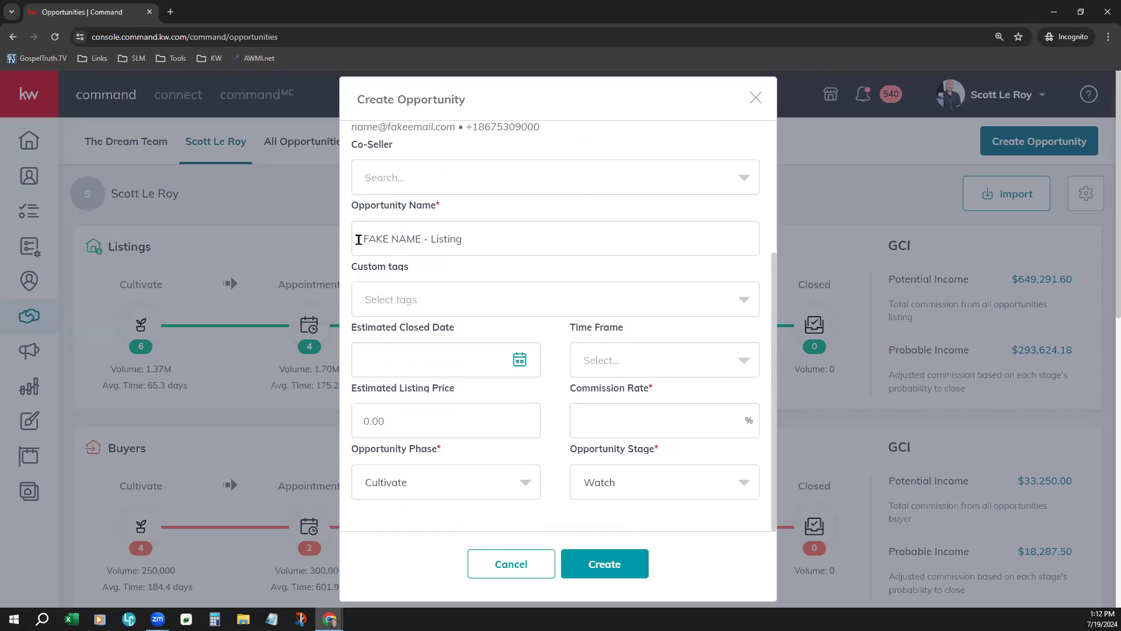
left_click(364, 238)
type("Do")
key("BackSpace")
type("S")
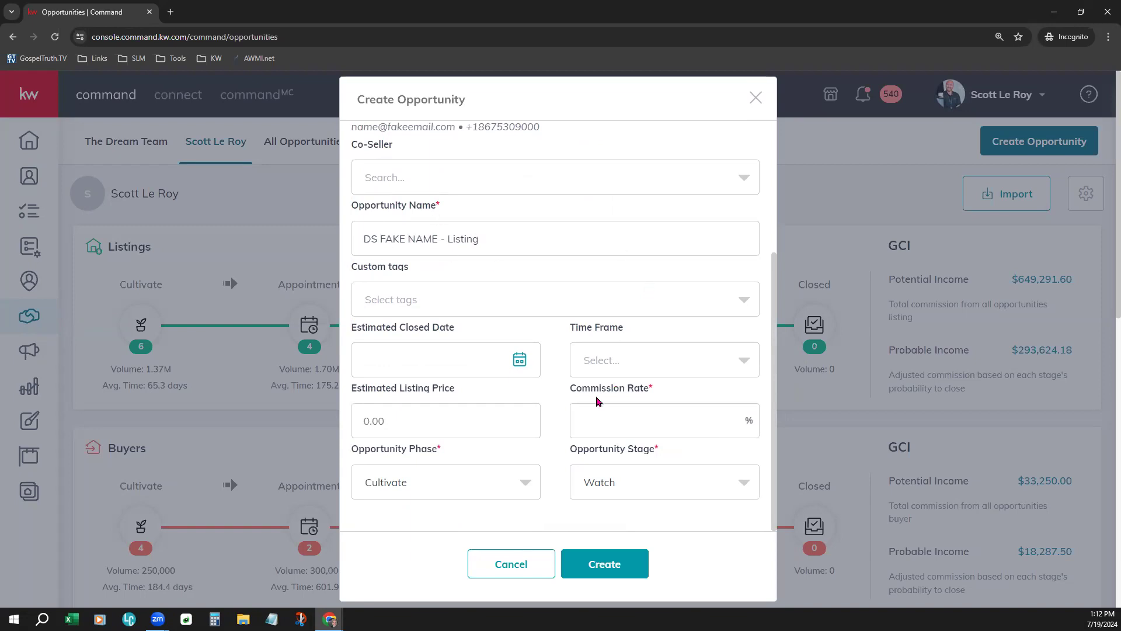
left_click(586, 417)
type("4")
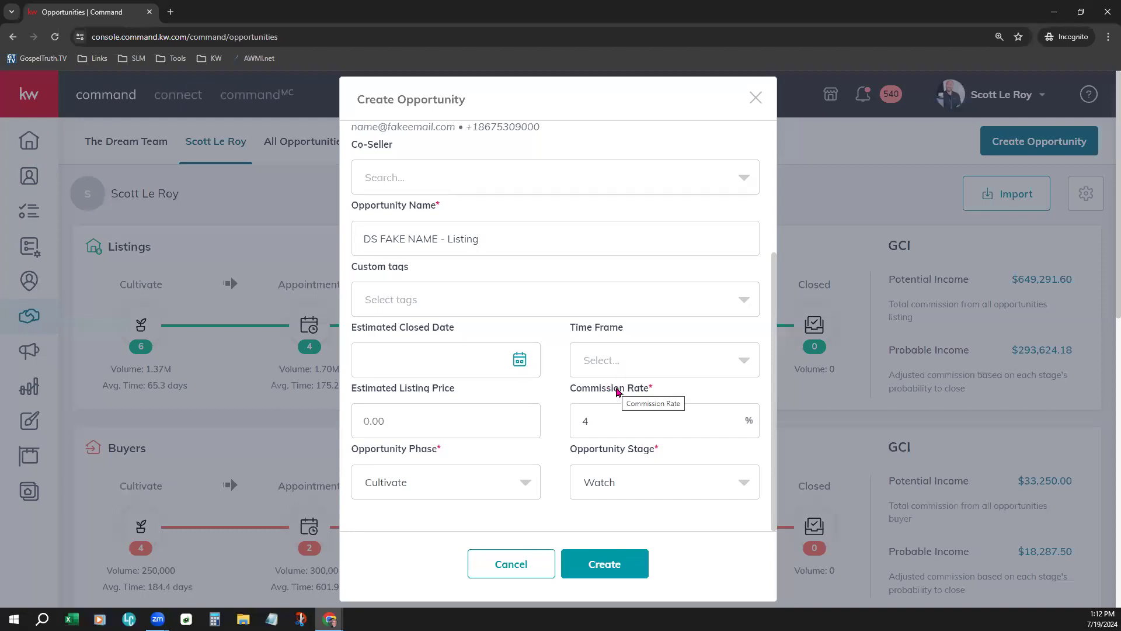
left_click(579, 567)
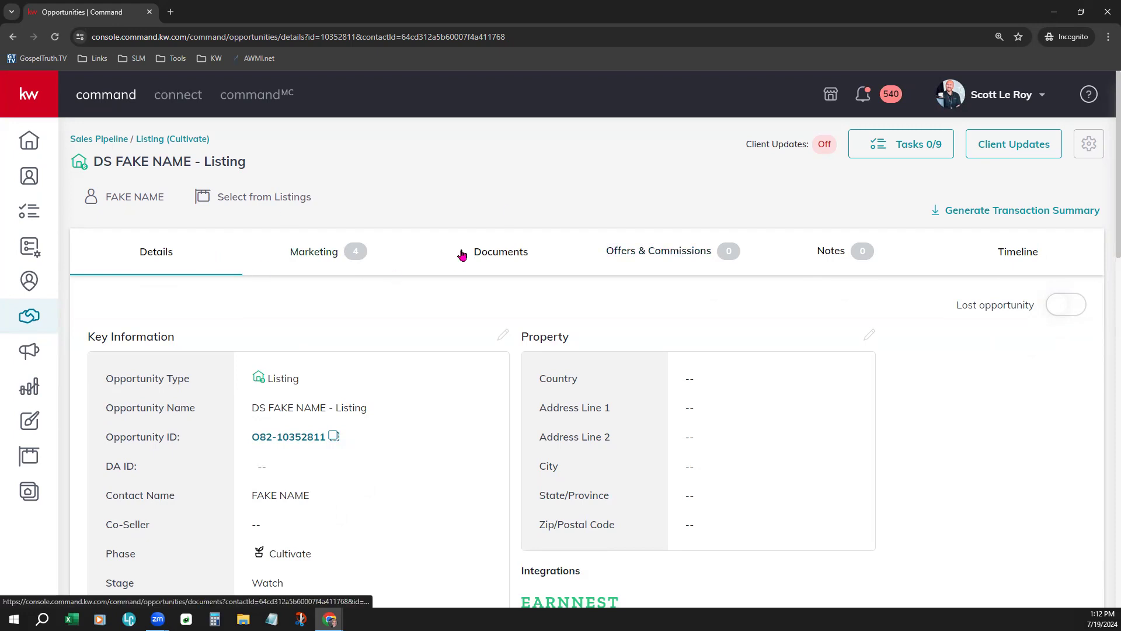
- Open the Documents tab on the new DS listing's details page
left_click(516, 252)
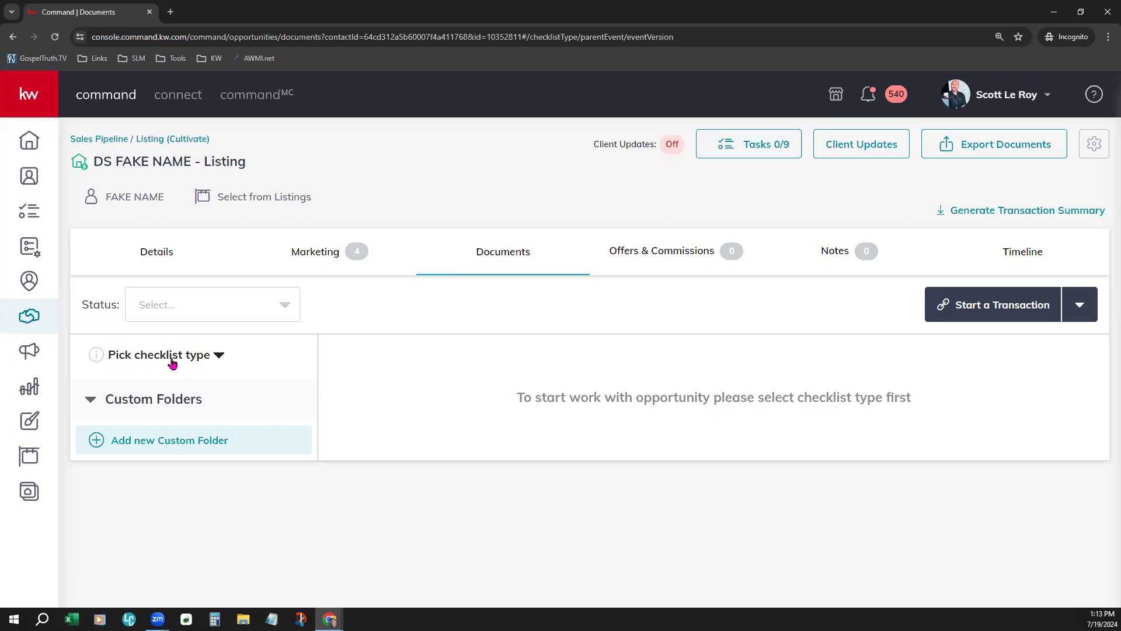
- Choose Residential-Listing as the opportunity's checklist type
left_click(172, 363)
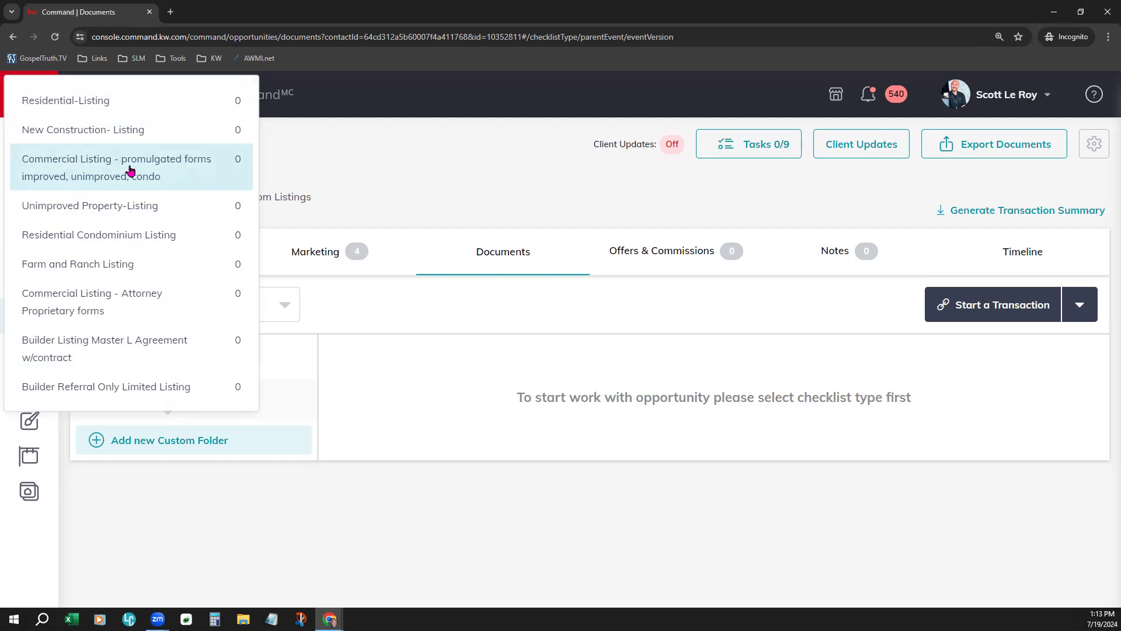
left_click(146, 109)
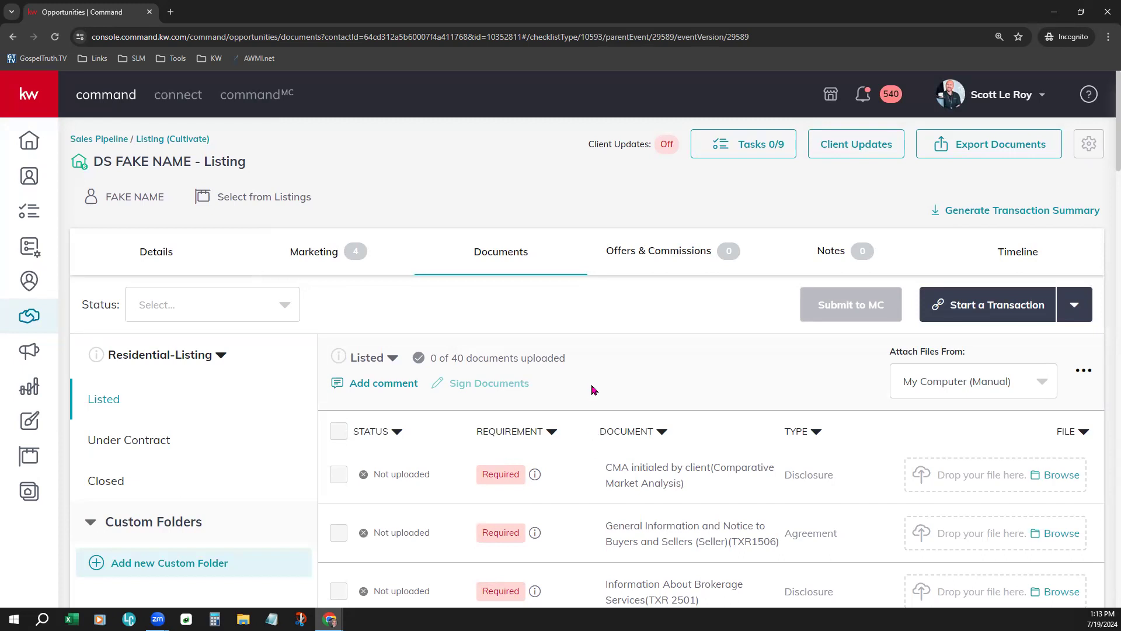
scroll(592, 390, "down", 3)
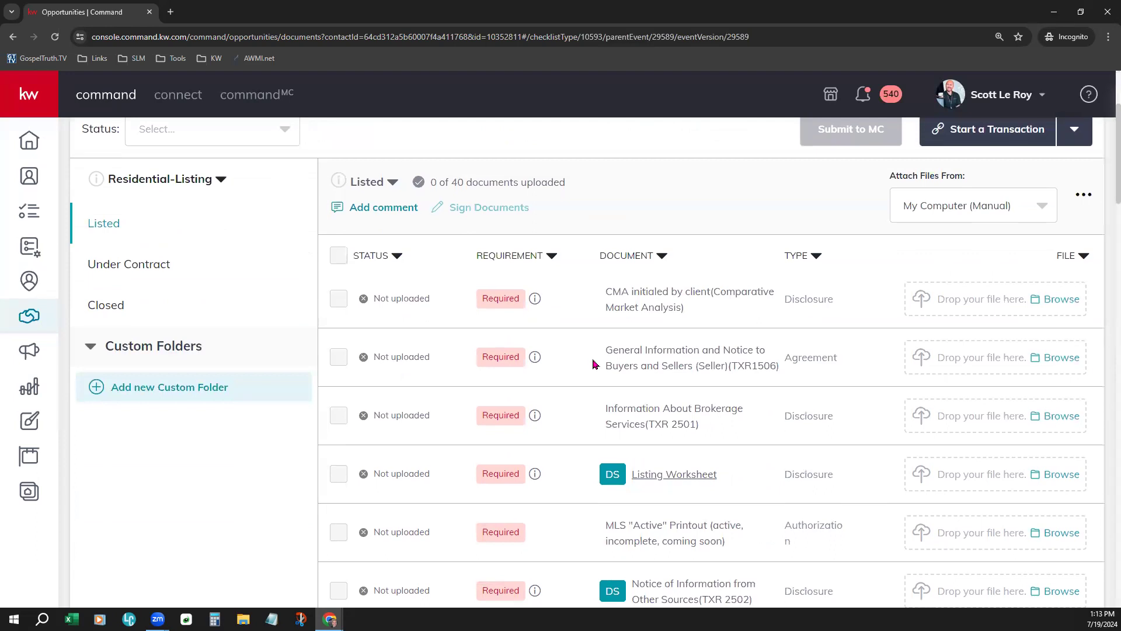
scroll(593, 363, "down", 2)
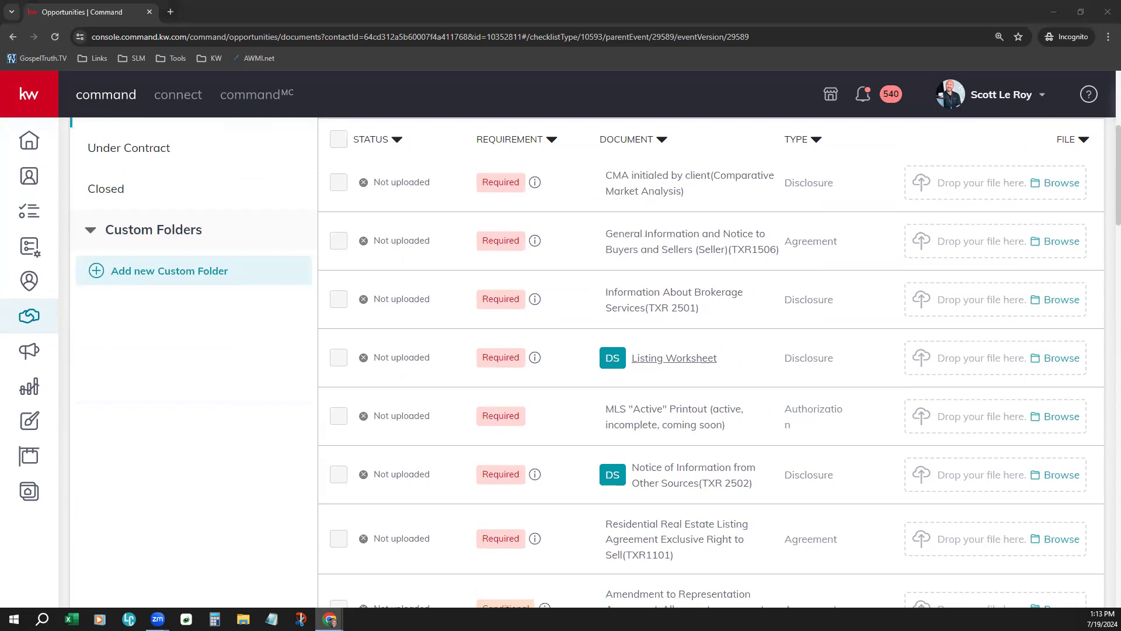
scroll(545, 508, "down", 3)
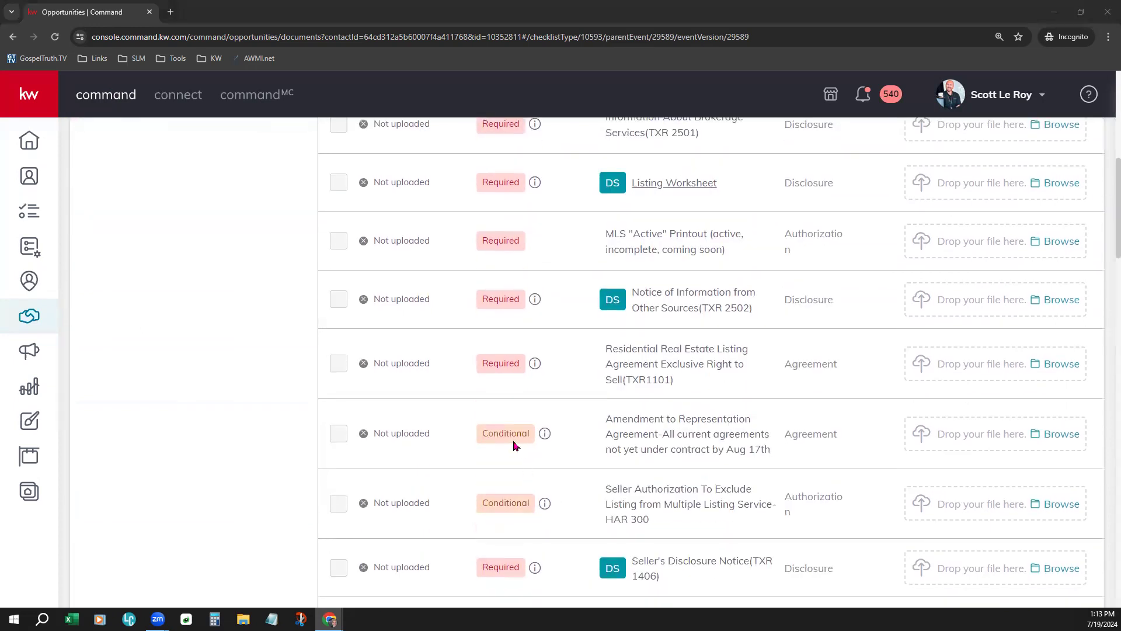
scroll(563, 507, "down", 6)
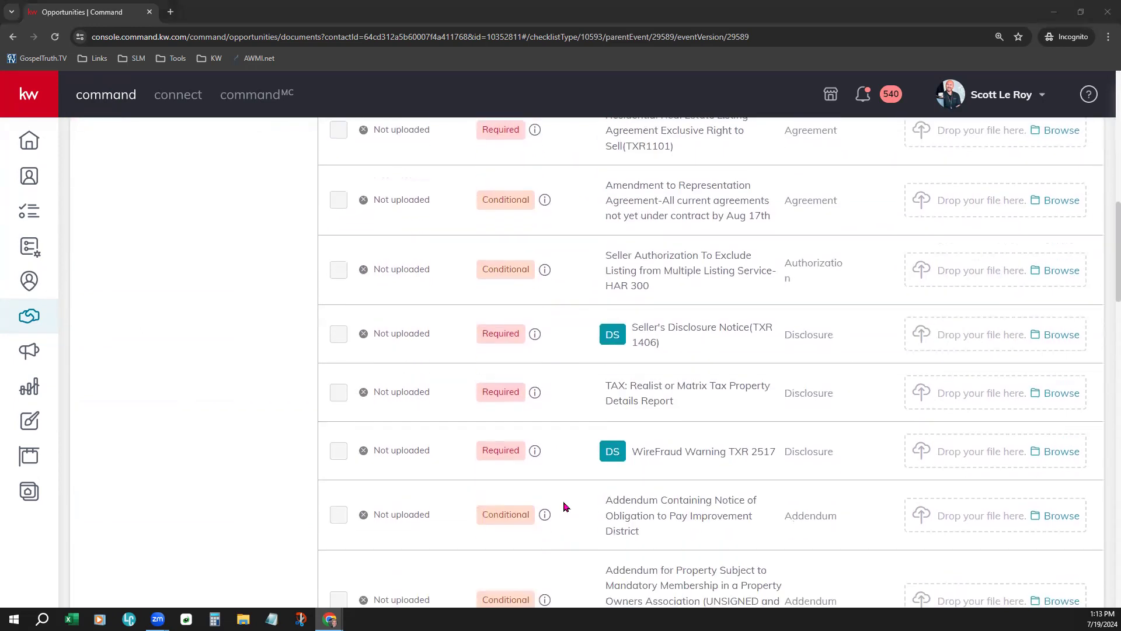
scroll(564, 506, "down", 7)
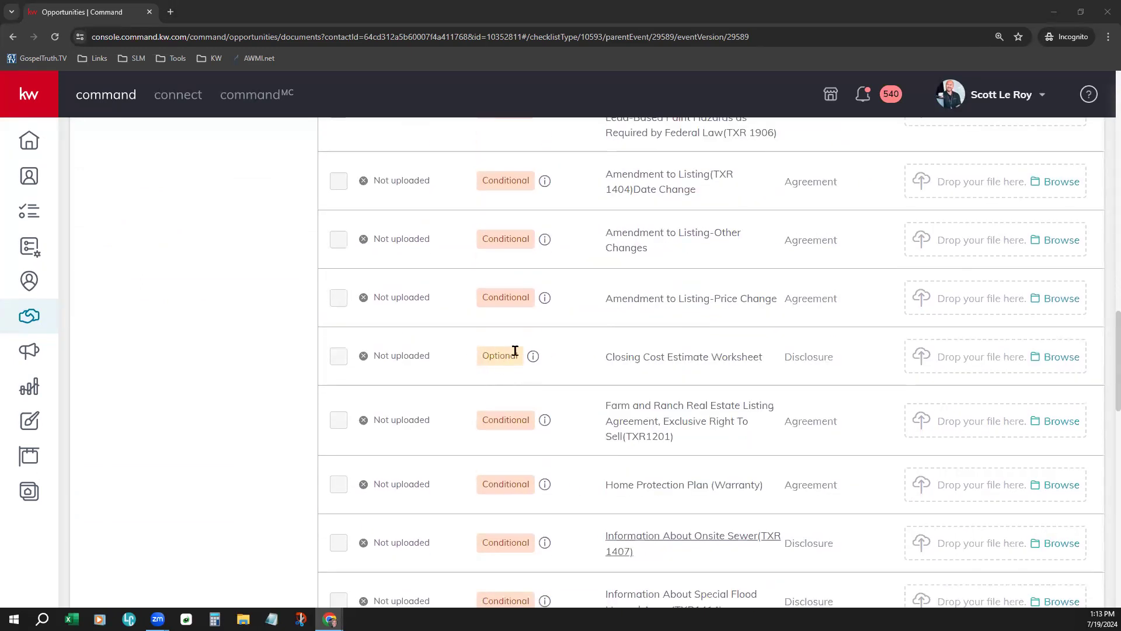
left_click_drag(607, 355, 775, 351)
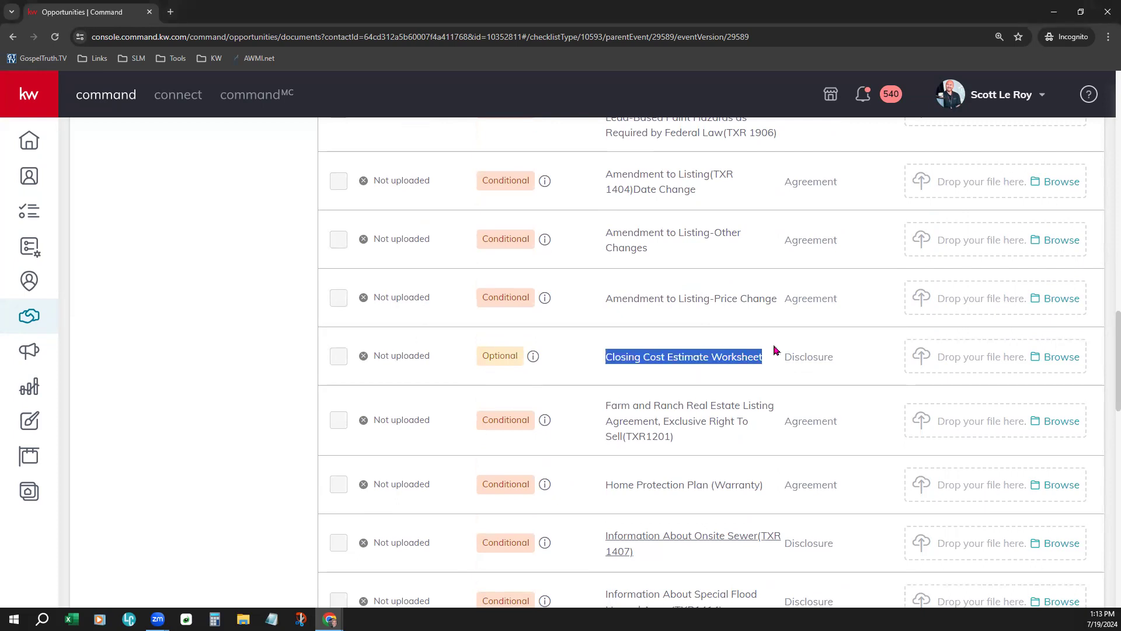
left_click_drag(373, 356, 432, 357)
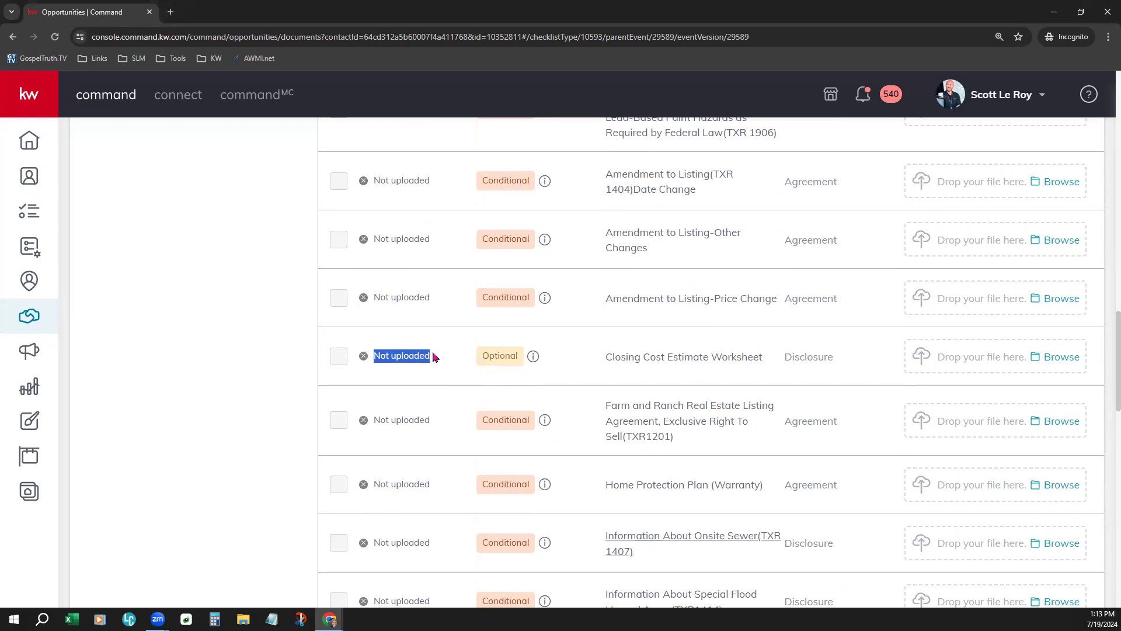
scroll(425, 374, "up", 3)
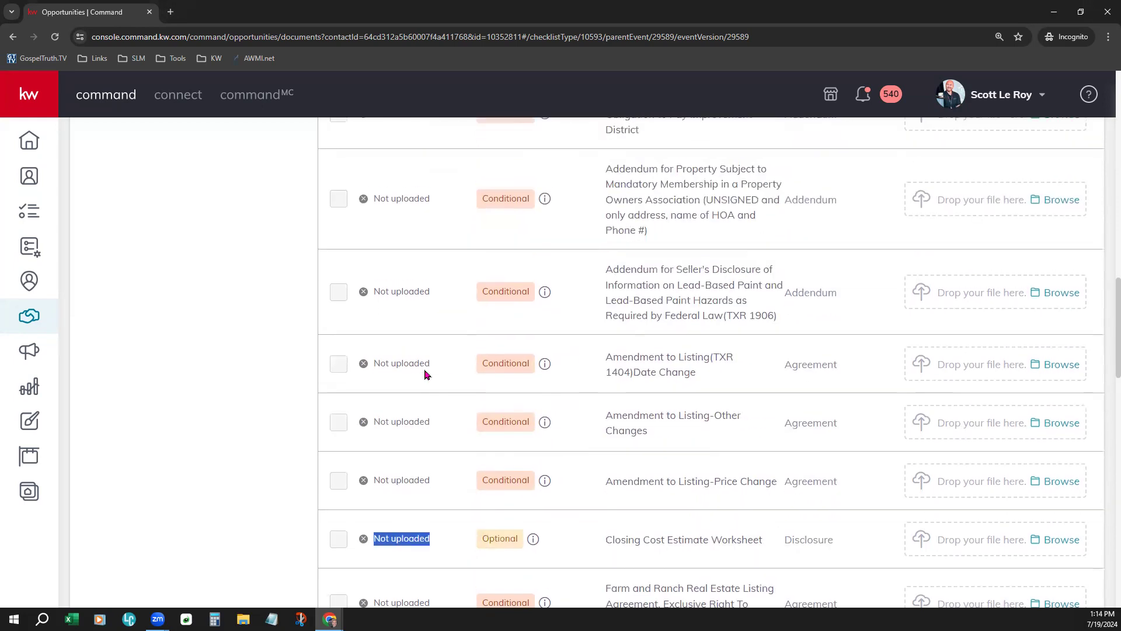
scroll(426, 373, "up", 15)
scroll(485, 263, "up", 6)
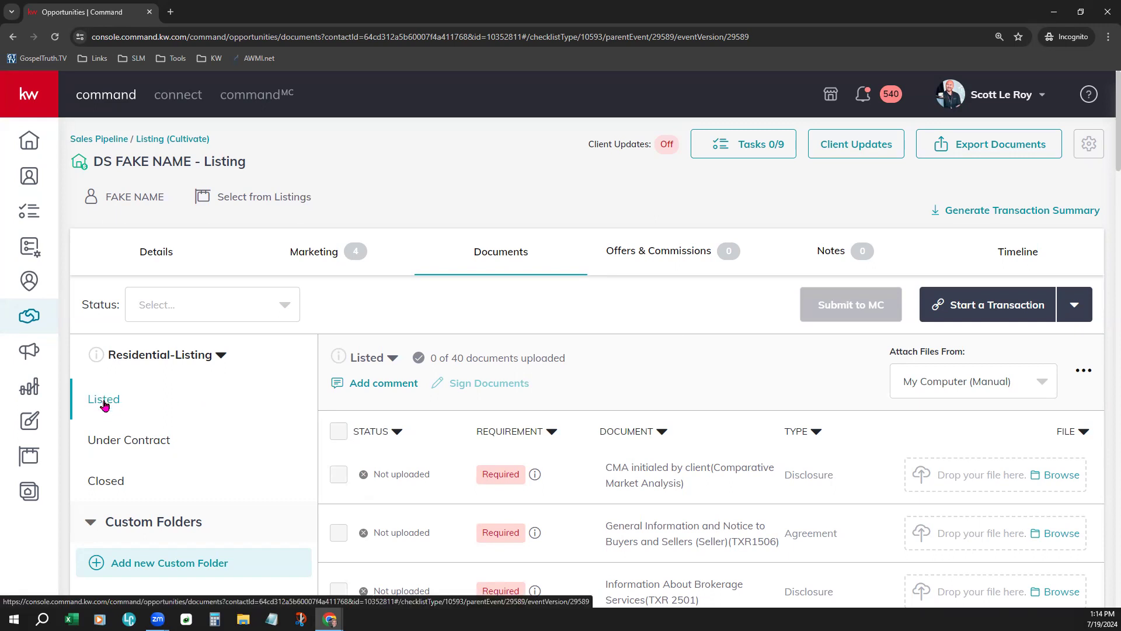
- View the Under Contract and Closed stage documents, then return to Listed
left_click(109, 446)
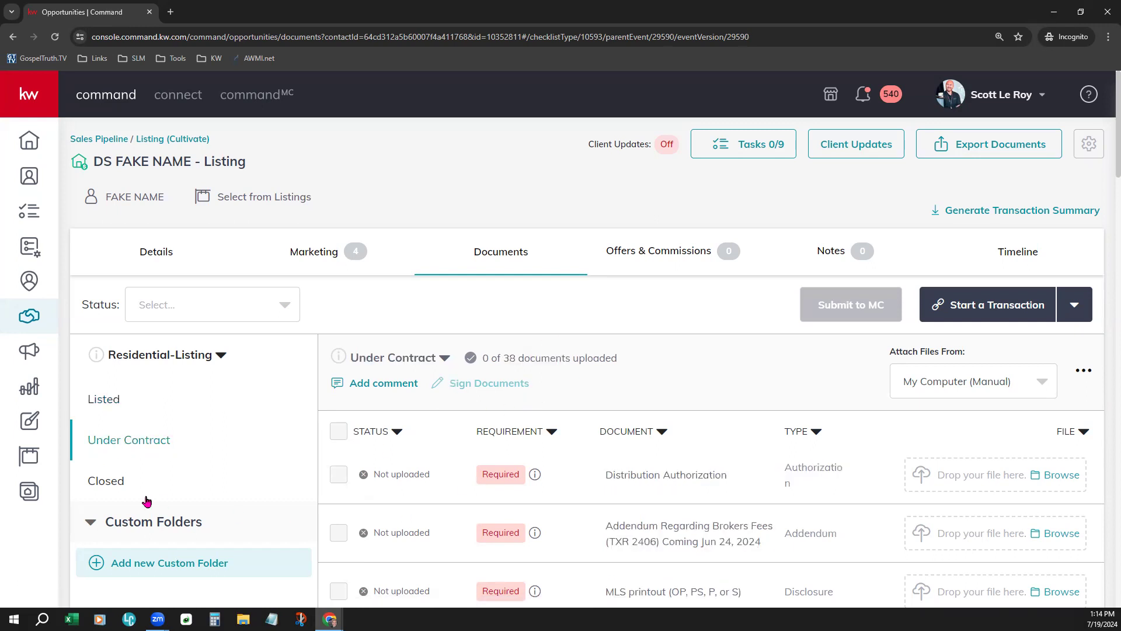
left_click(115, 486)
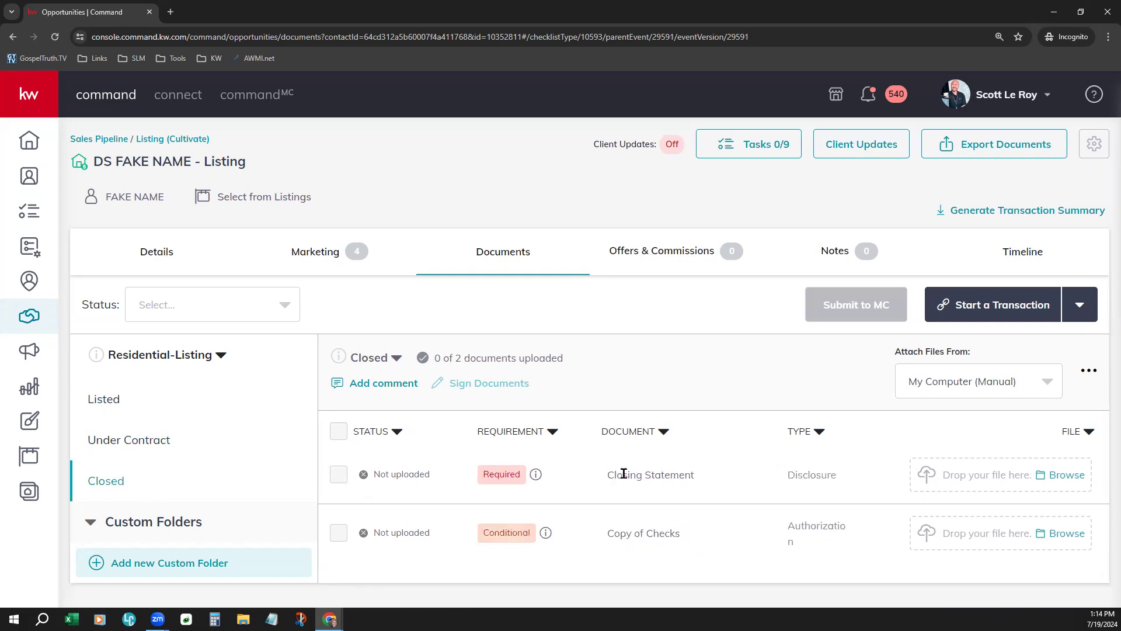
left_click(112, 411)
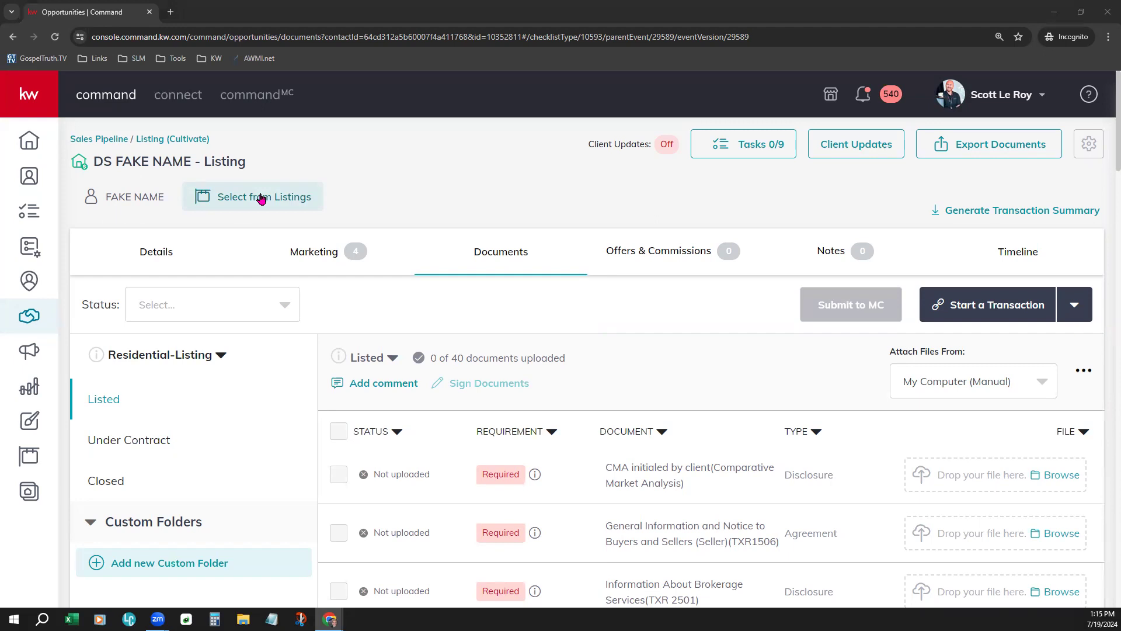
- Show the DS listing's Details tab and point out its still-empty Property address section
left_click(149, 257)
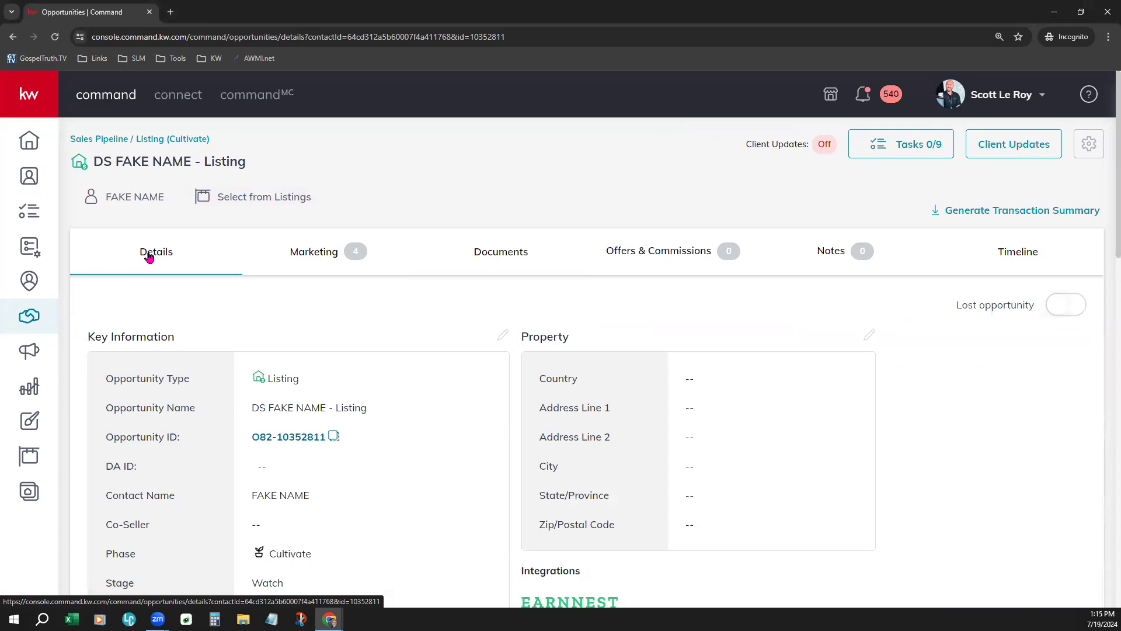
scroll(288, 360, "down", 2)
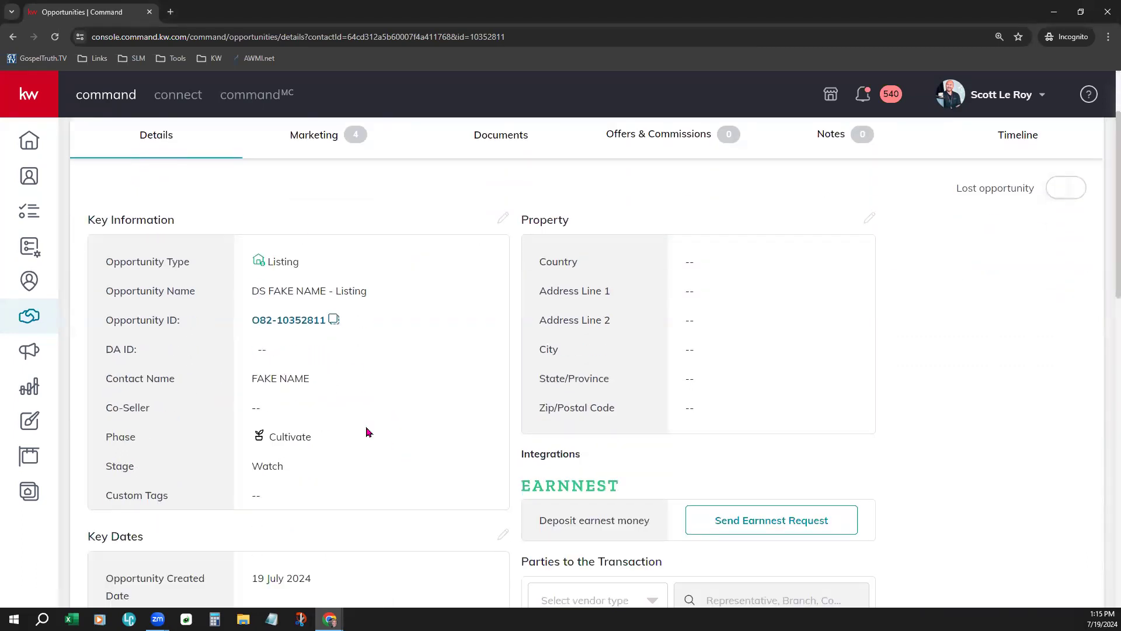
scroll(388, 462, "up", 2)
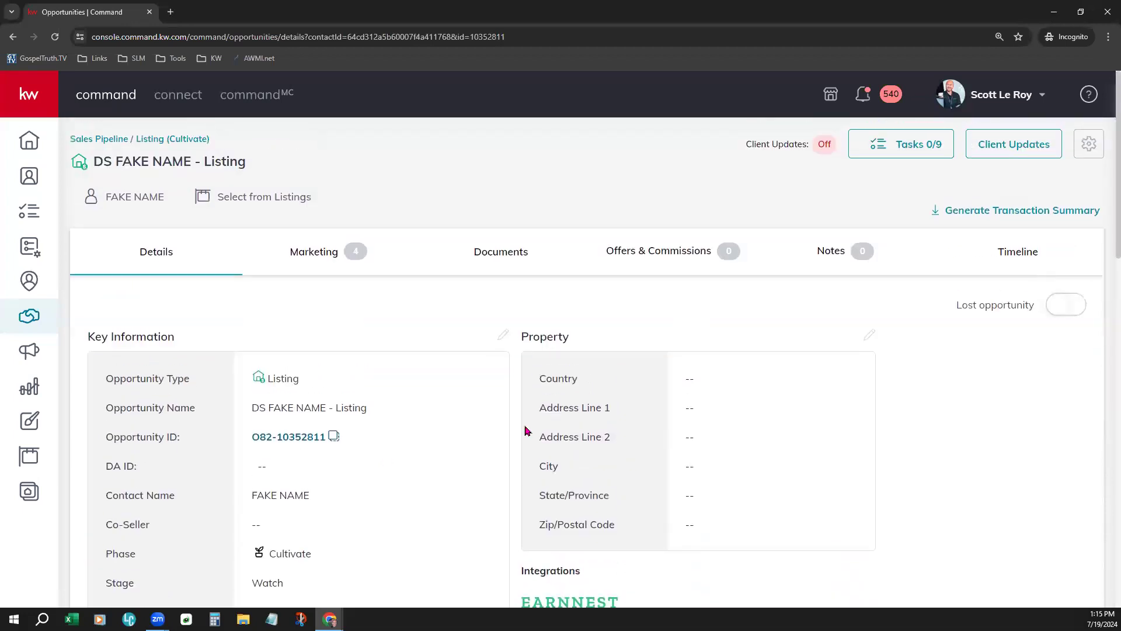
left_click_drag(520, 327, 590, 332)
left_click(534, 357)
left_click_drag(520, 336, 573, 348)
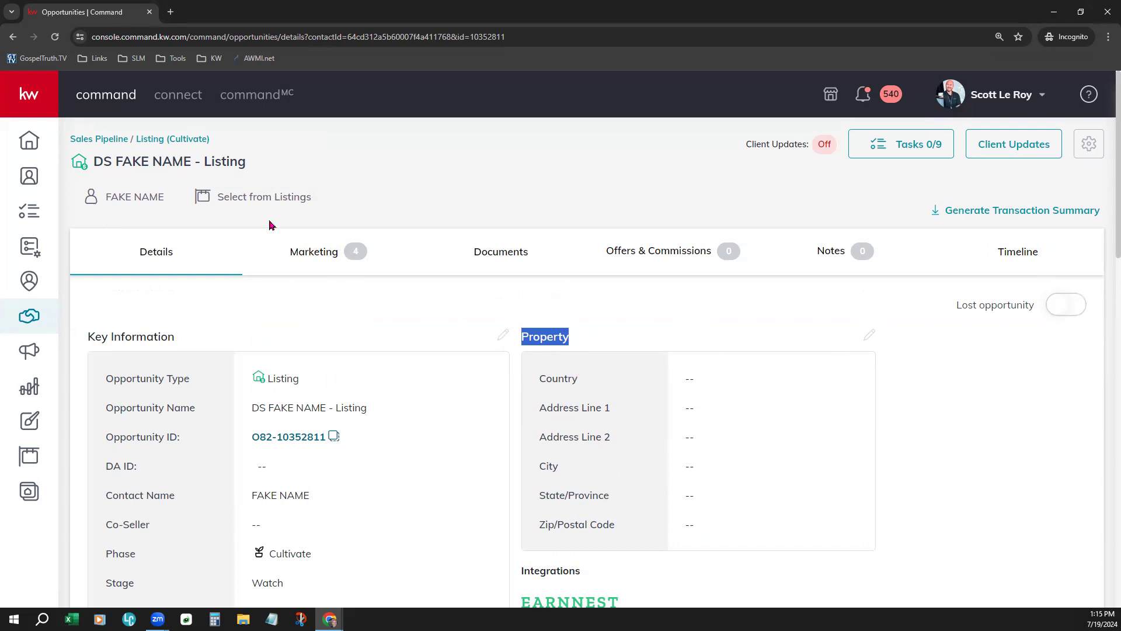
- Open Select from Listings and filter to All Listings with For Sale status
left_click(280, 193)
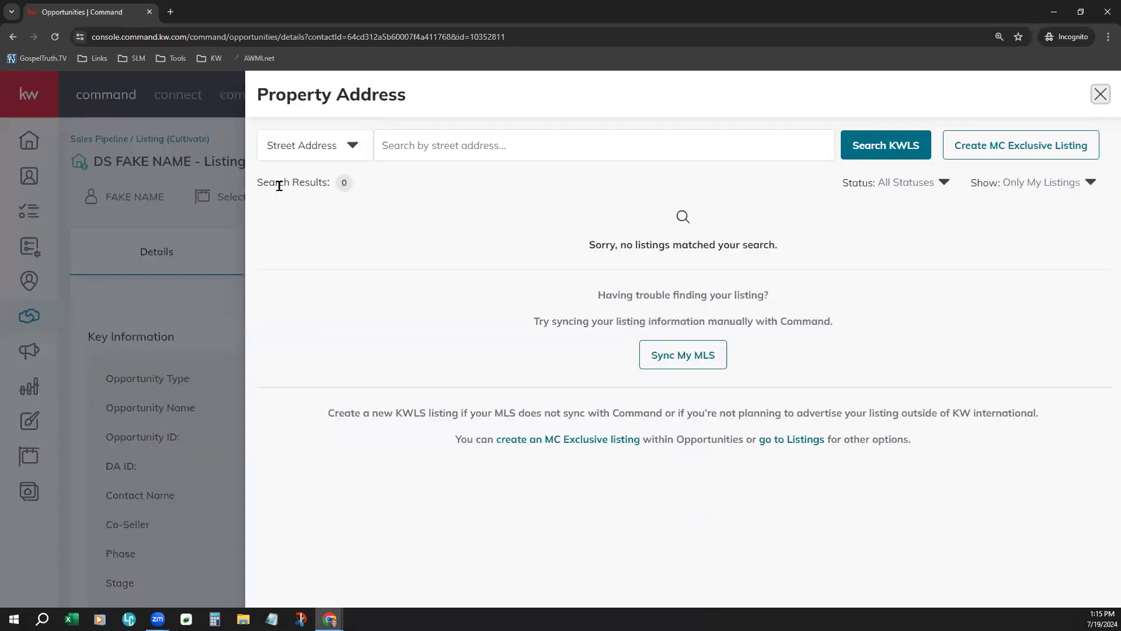
left_click(1057, 182)
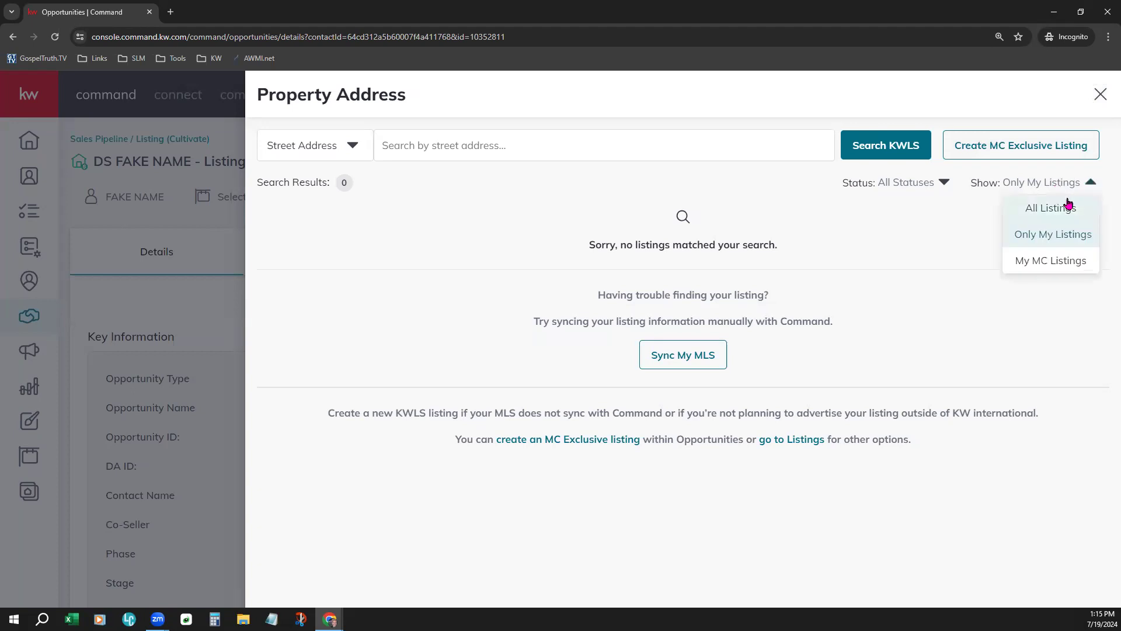
left_click(1068, 206)
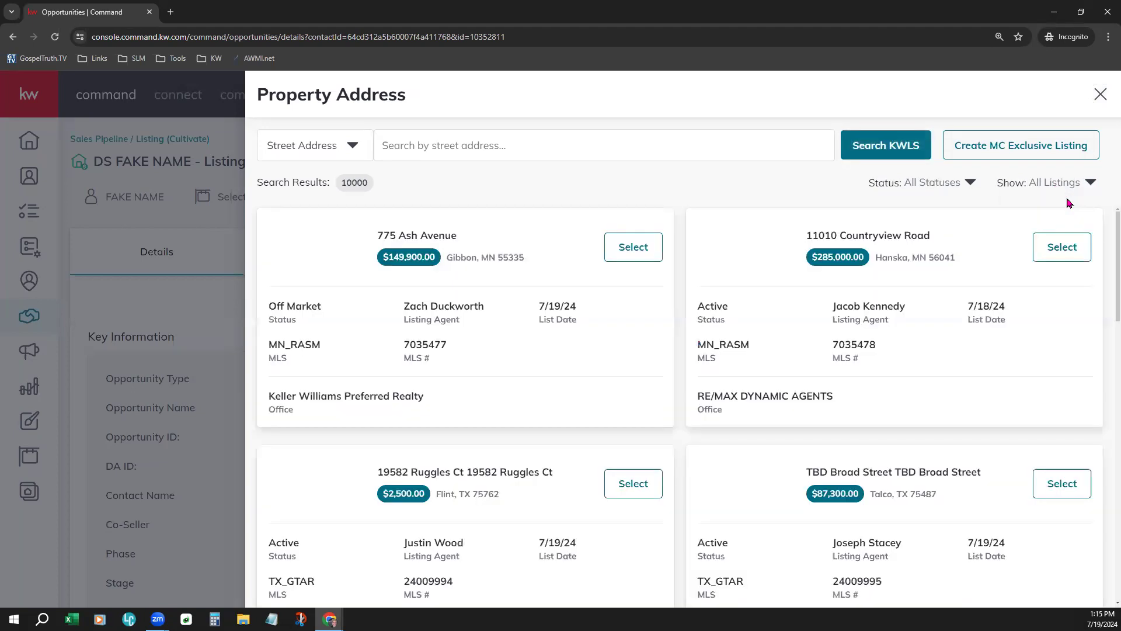
left_click(938, 184)
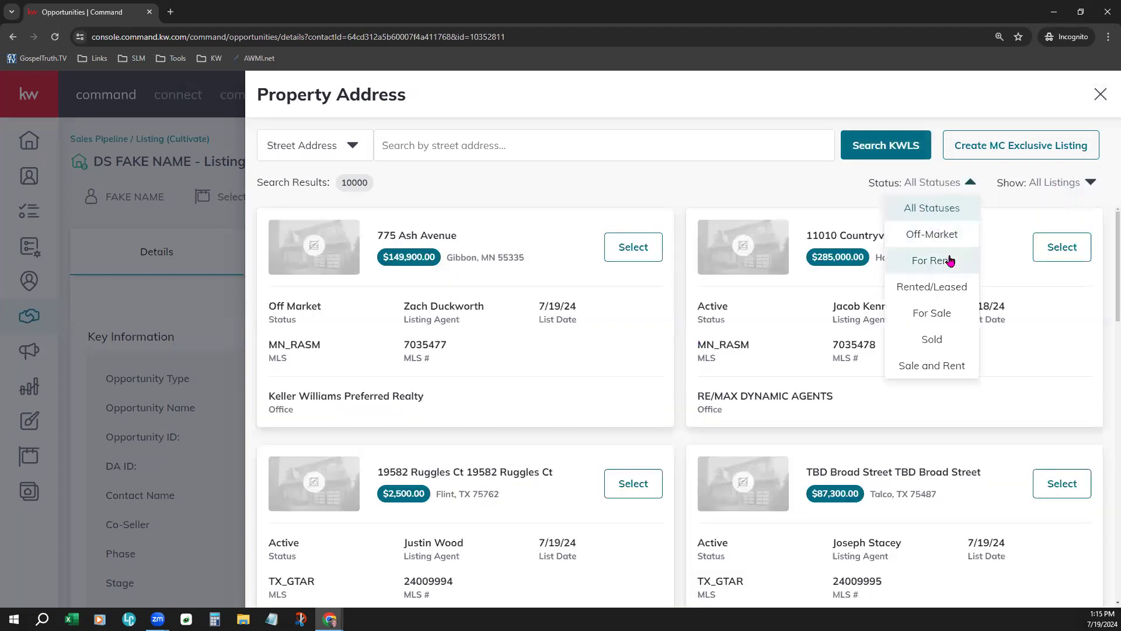
left_click(938, 314)
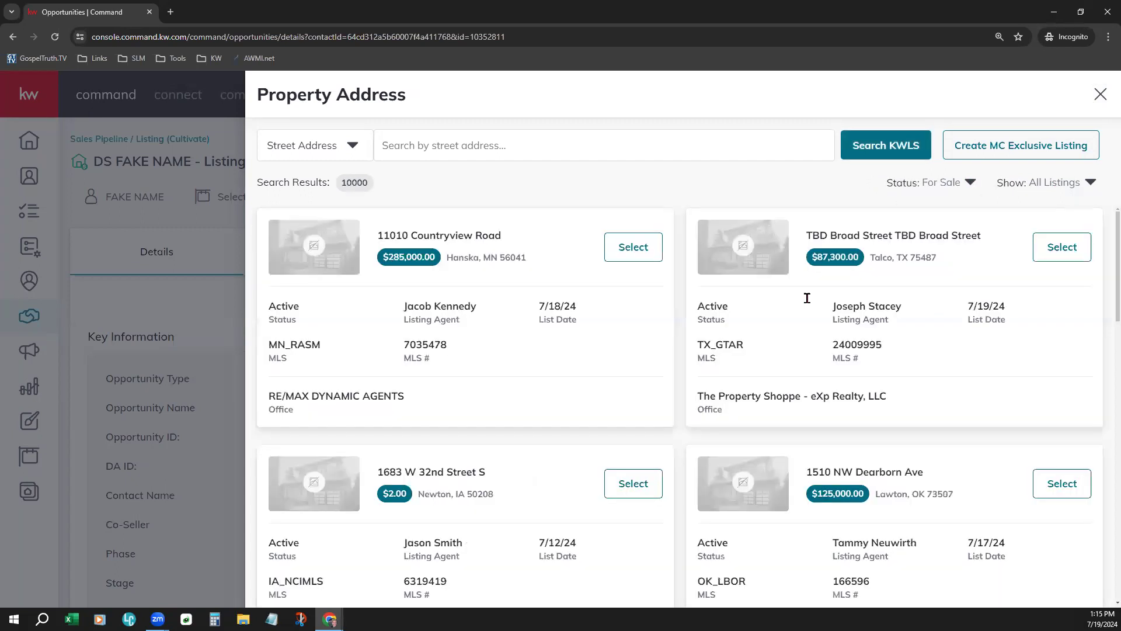
- Keep searching by Street Address and browse the 10,000 For Sale KWLS results
left_click(336, 153)
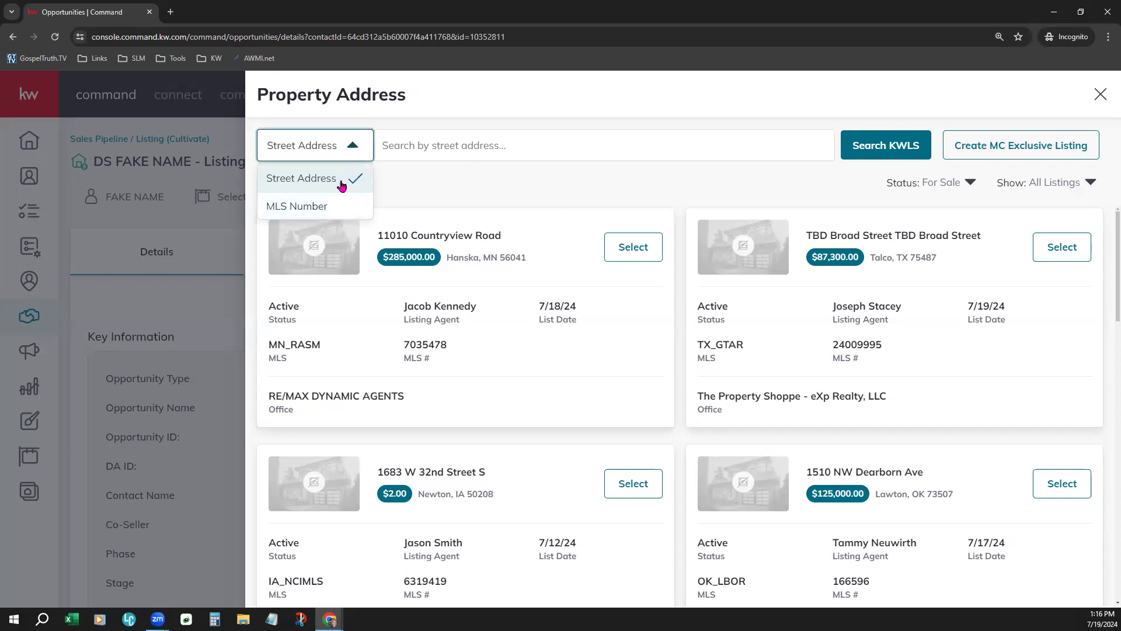
left_click(428, 179)
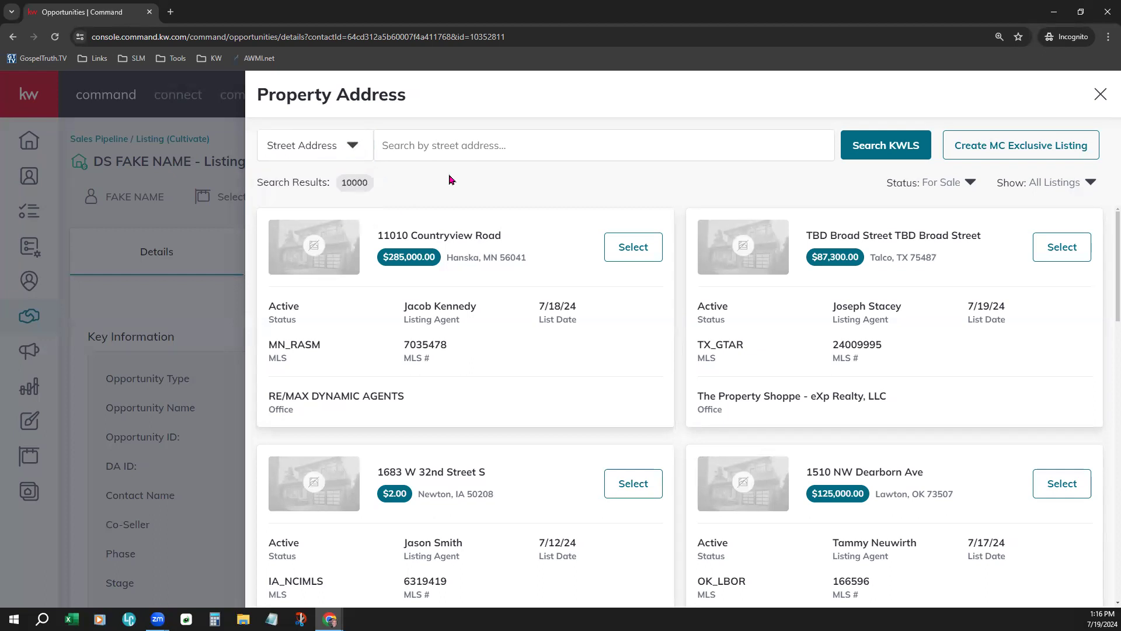
scroll(698, 298, "down", 8)
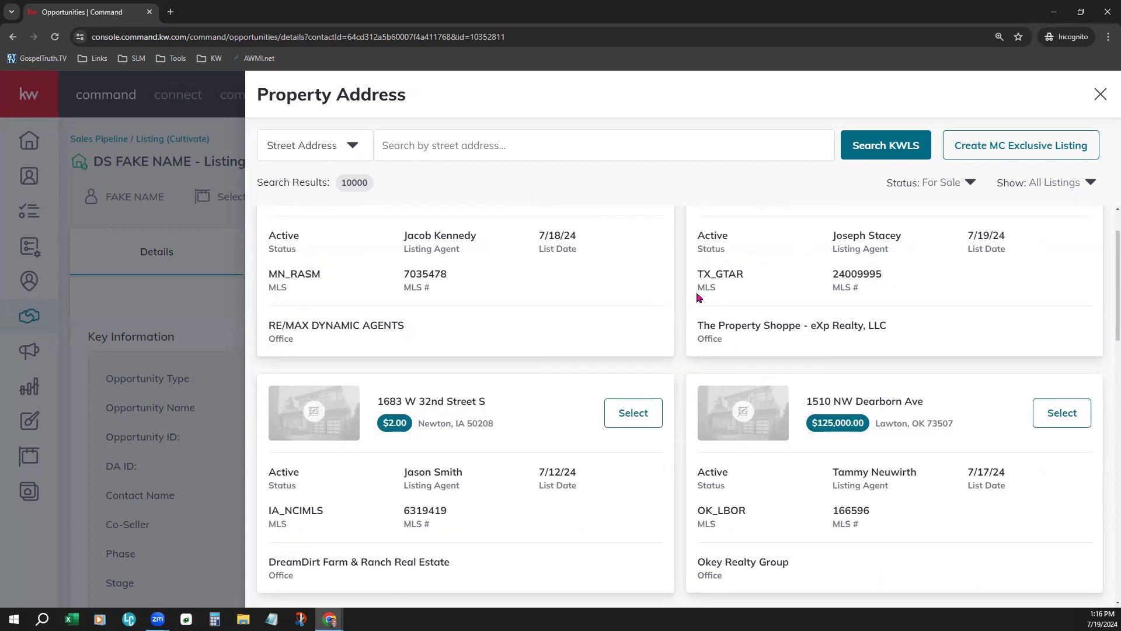
scroll(699, 298, "down", 5)
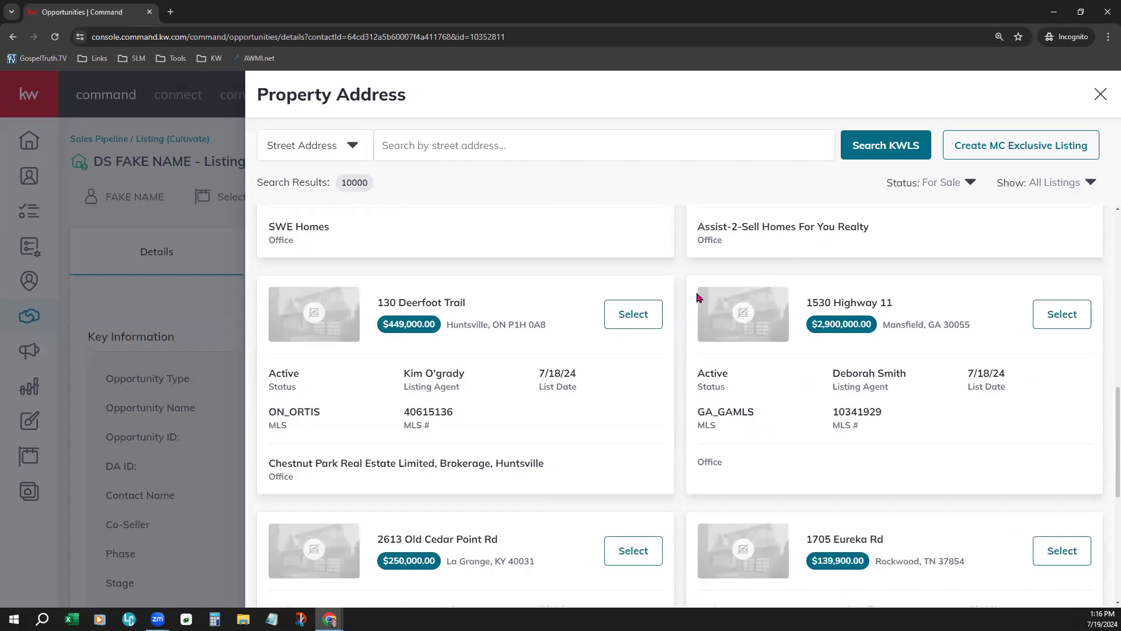
scroll(699, 298, "down", 5)
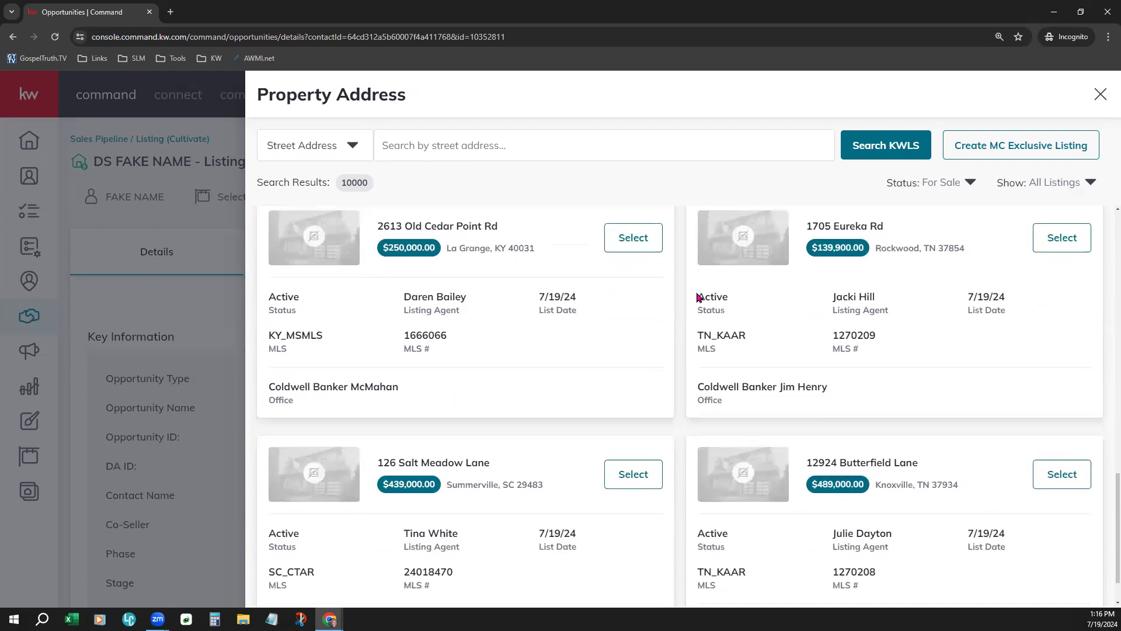
scroll(688, 318, "down", 10)
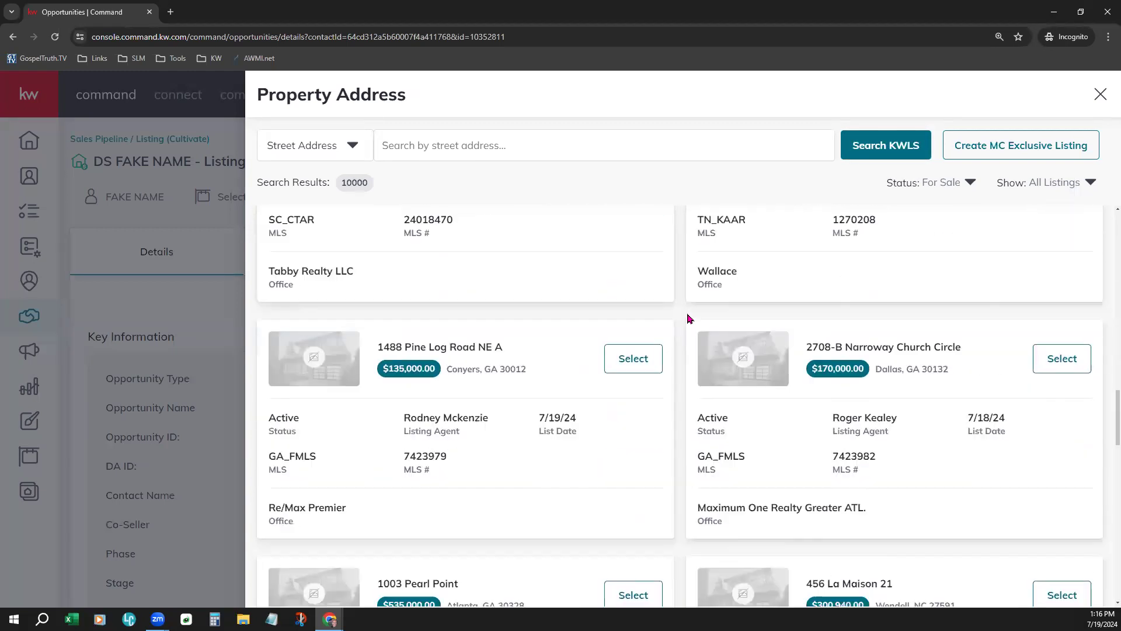
scroll(688, 318, "down", 8)
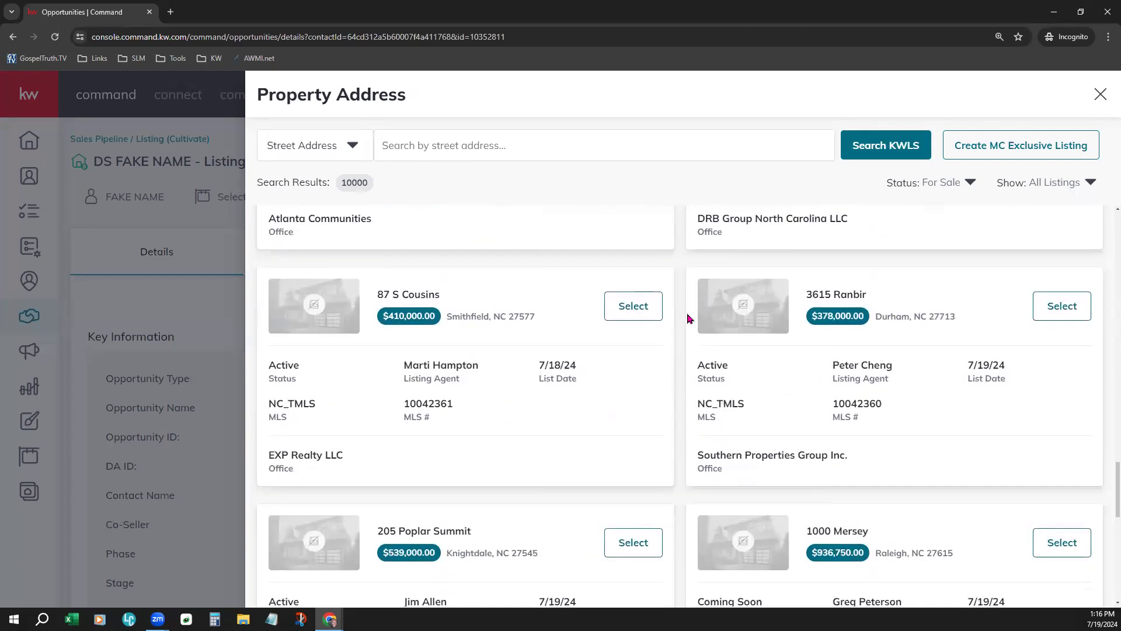
scroll(688, 318, "down", 6)
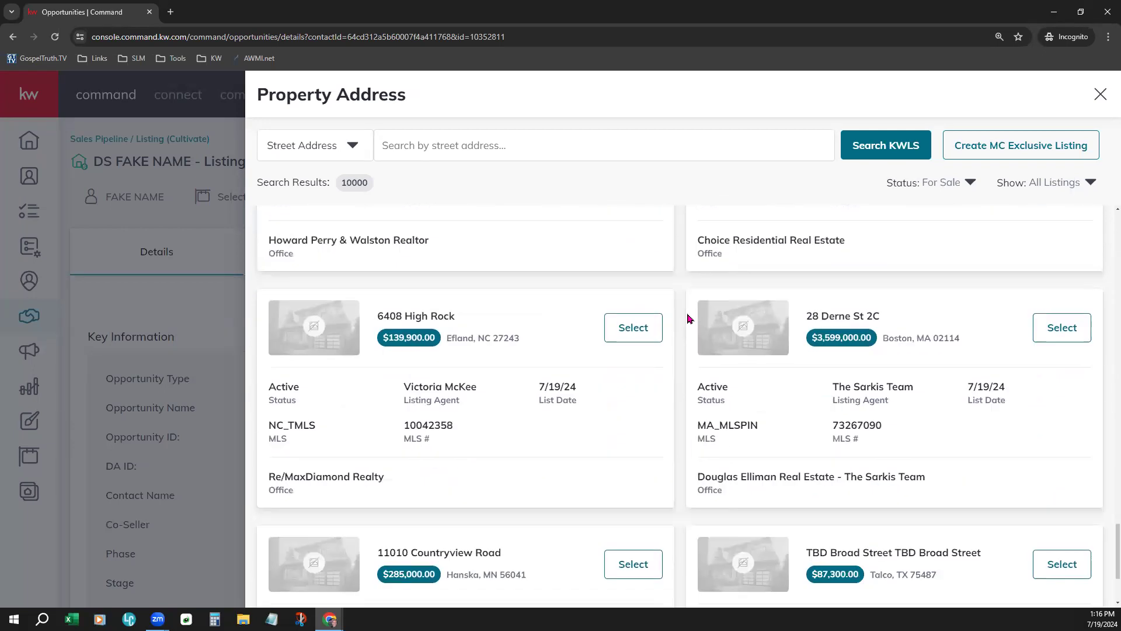
scroll(683, 351, "down", 5)
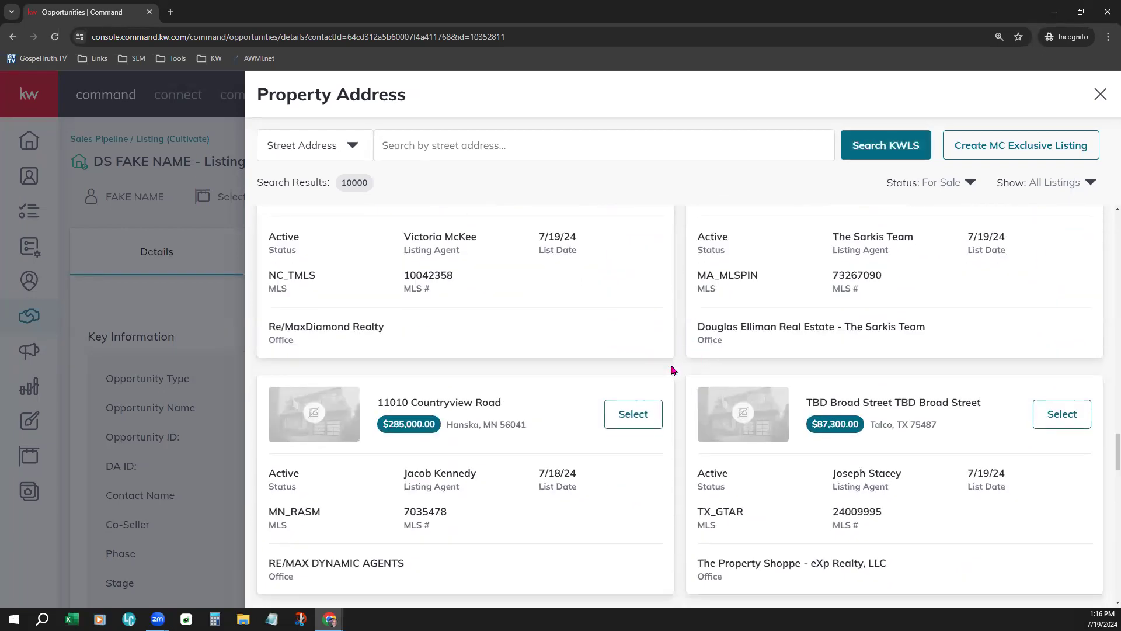
scroll(674, 432, "down", 8)
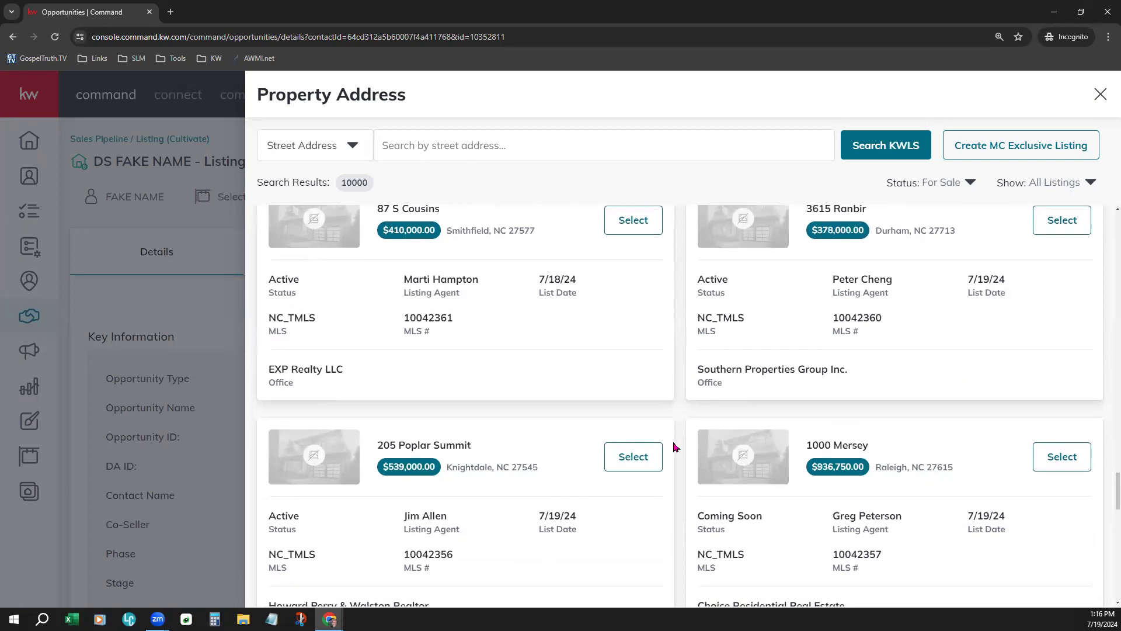
scroll(674, 460, "down", 5)
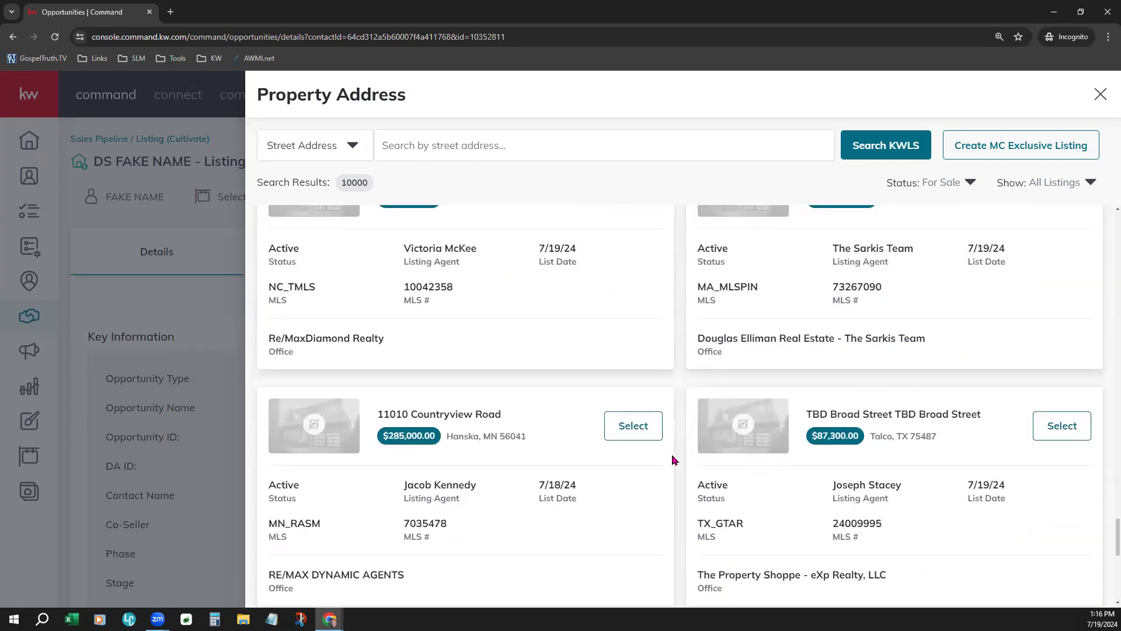
scroll(674, 460, "down", 2)
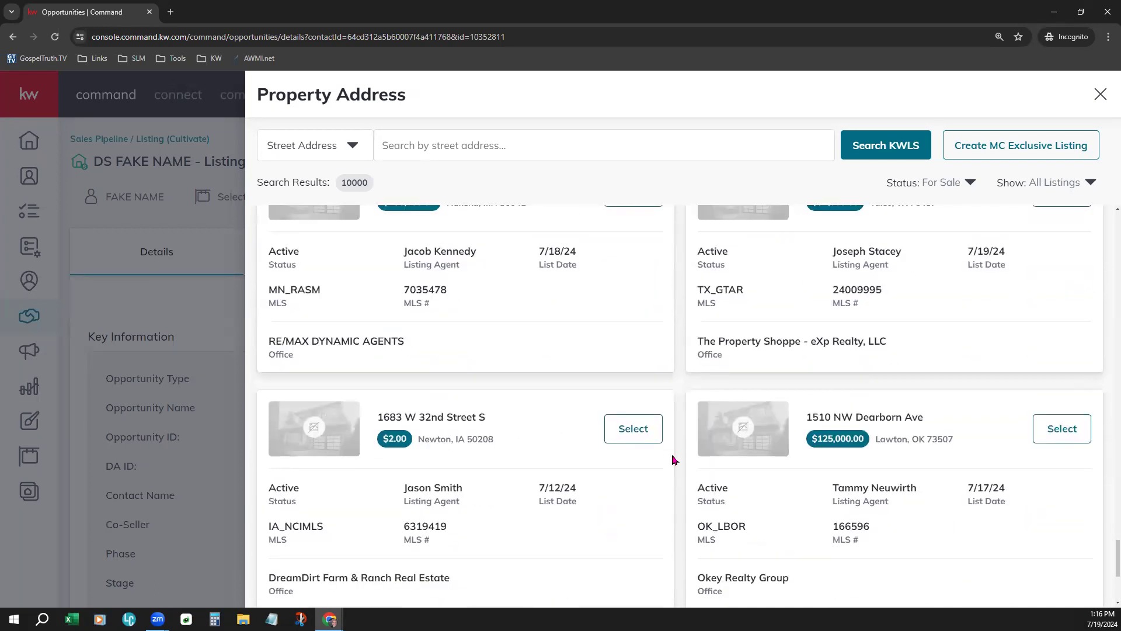
left_click(590, 147)
type("123 main")
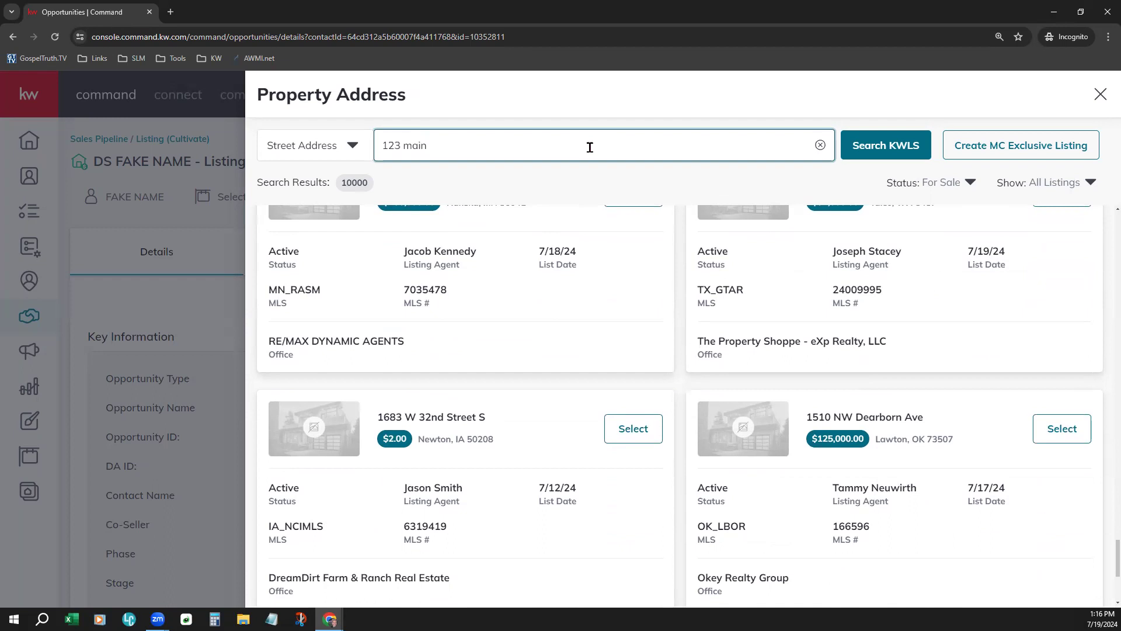
key("Return")
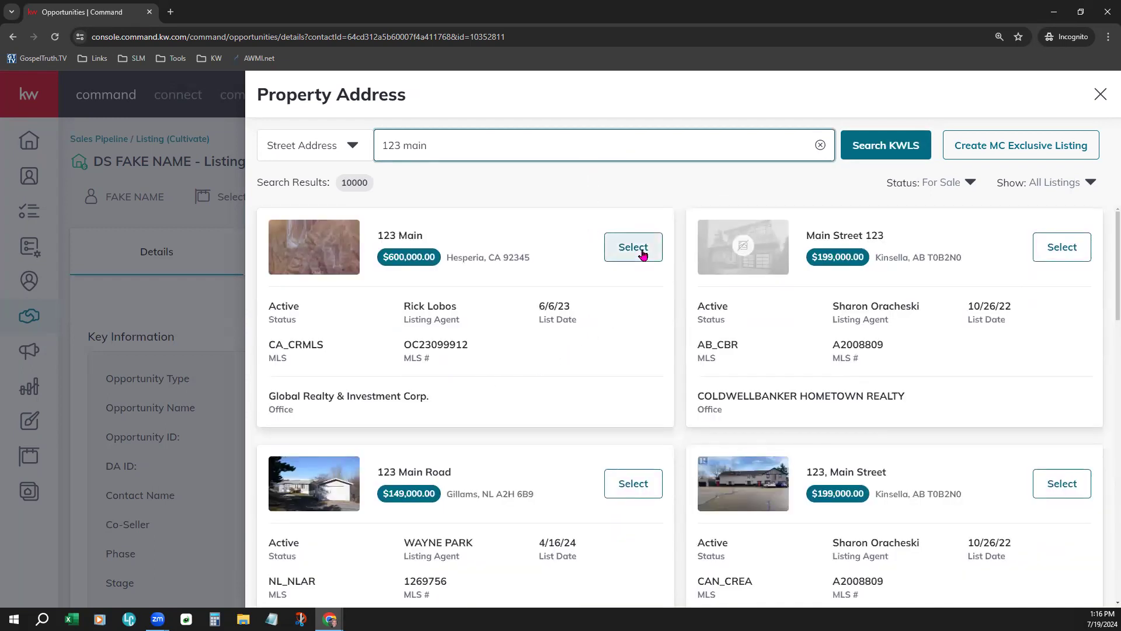
scroll(642, 254, "down", 2)
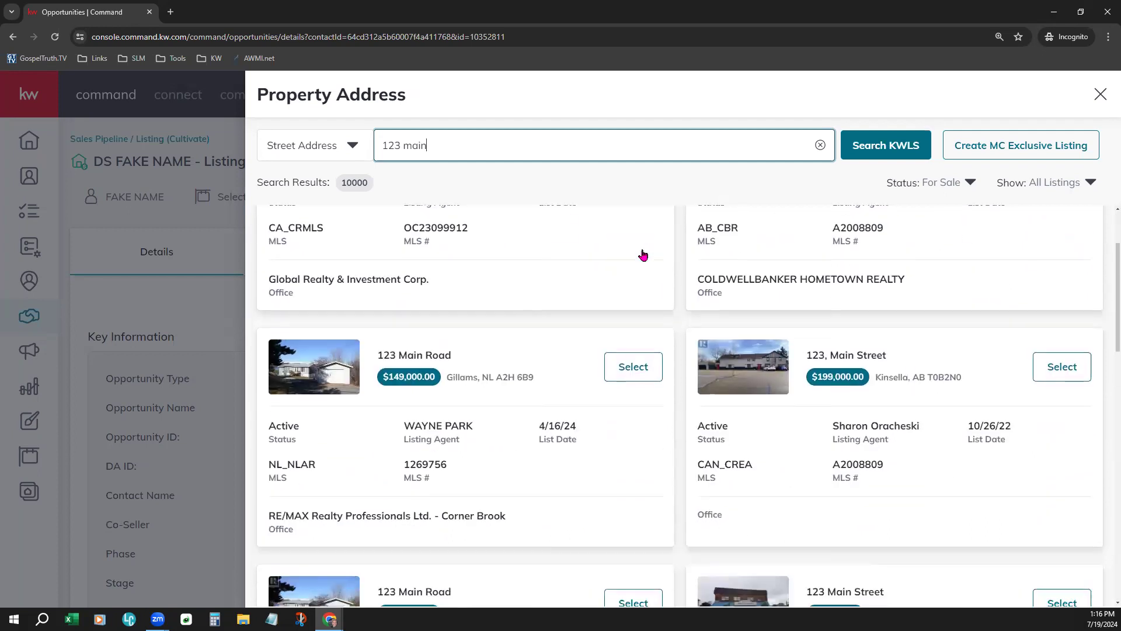
left_click(643, 372)
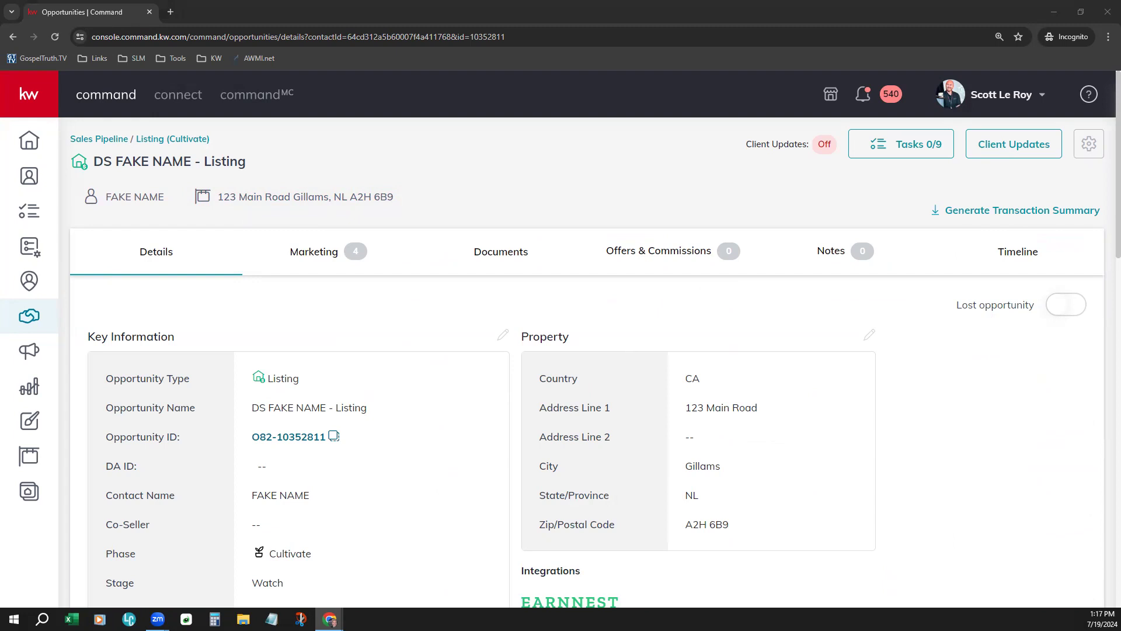
- Switch to the Documents tab and expand Start a Transaction to show DocuSign and Dotloop
left_click(501, 252)
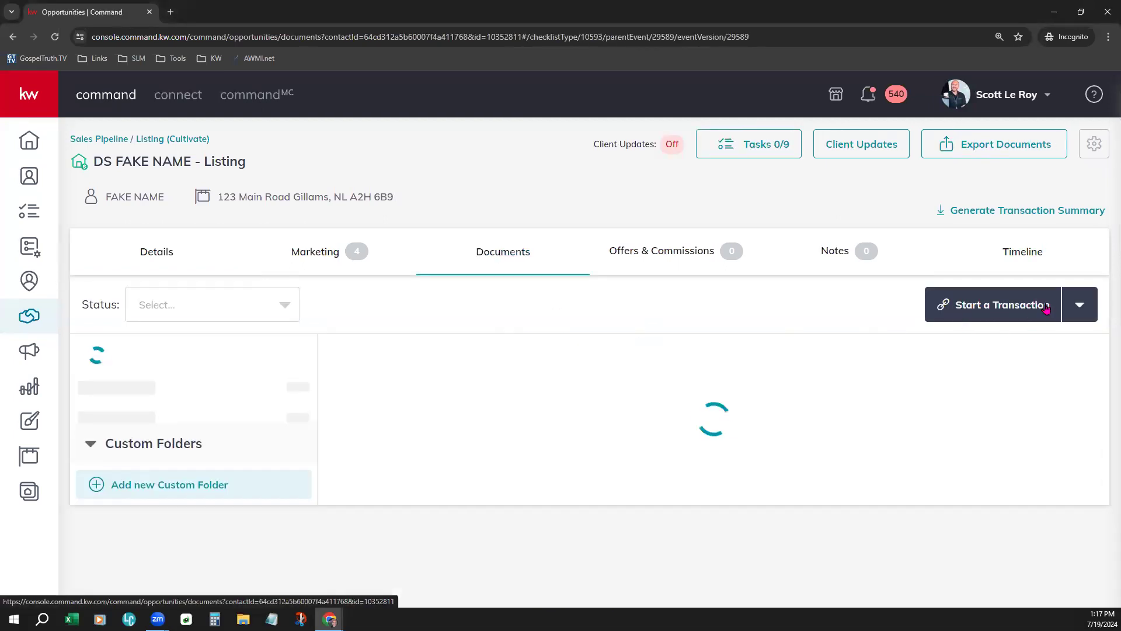
left_click(981, 308)
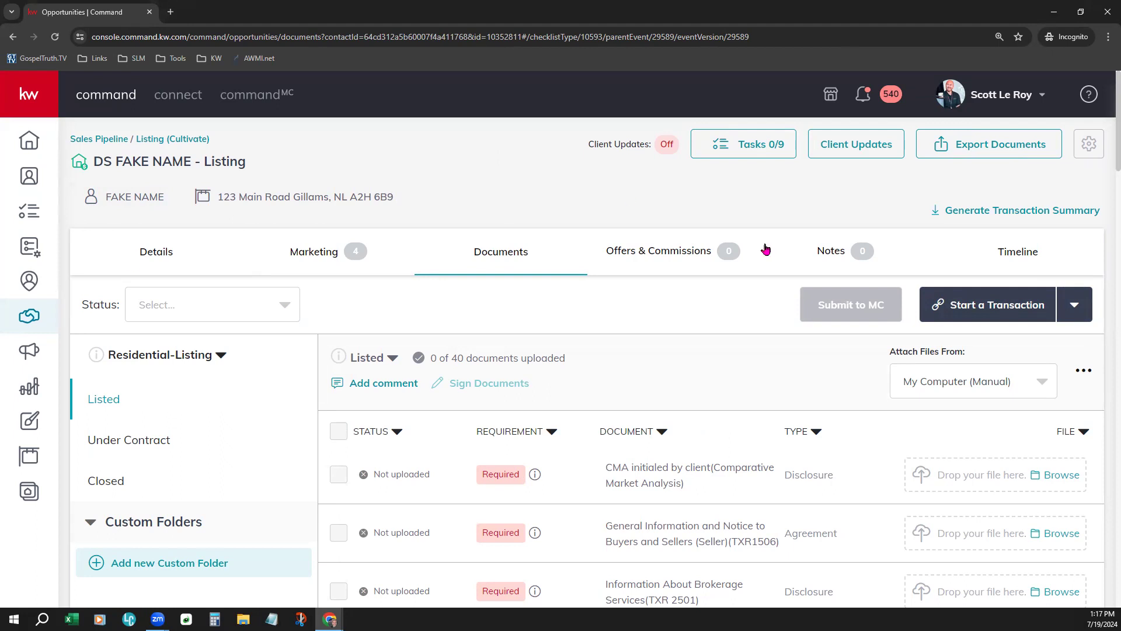
left_click(1017, 316)
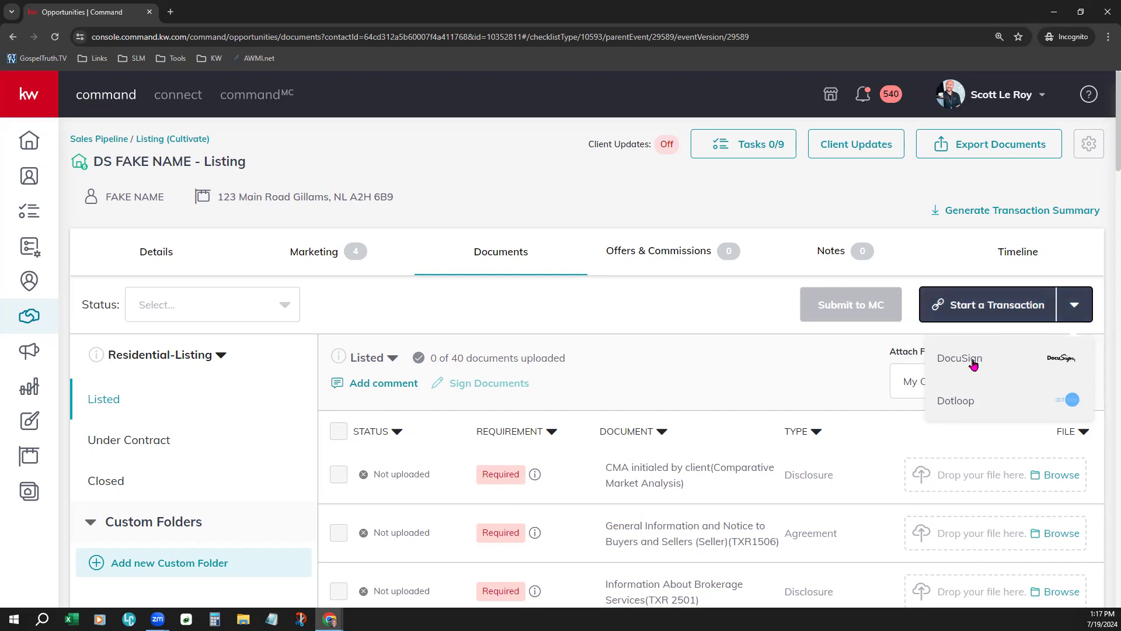
- Choose DocuSign to create the transaction for the DS FAKE NAME listing
left_click(973, 363)
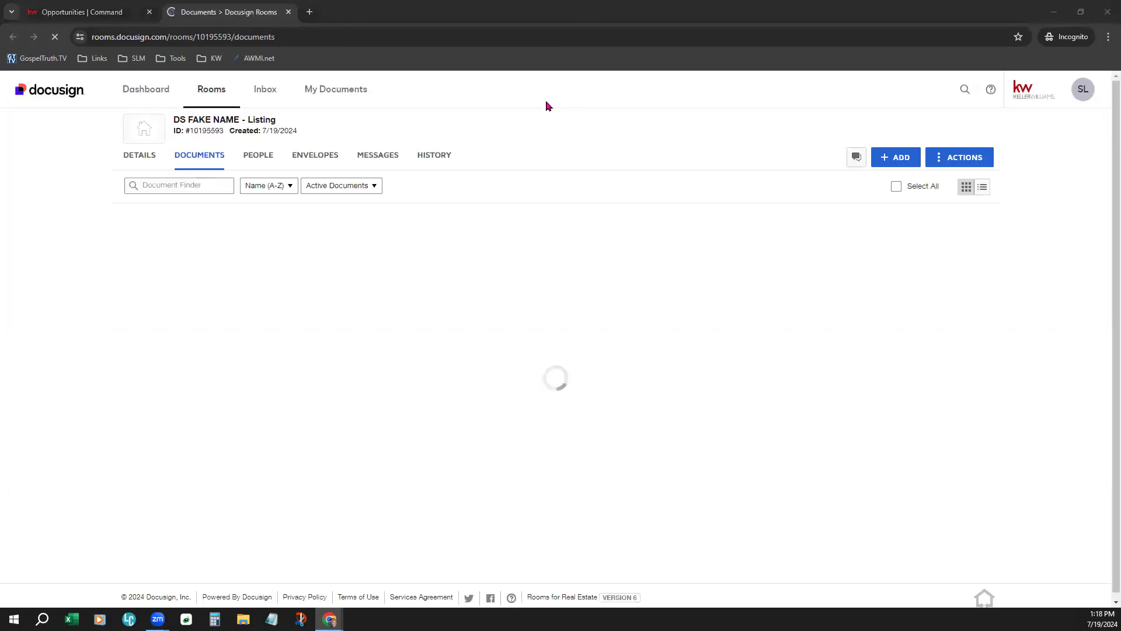
- Zoom the Chrome page to 125% from the browser menu
left_click(1107, 37)
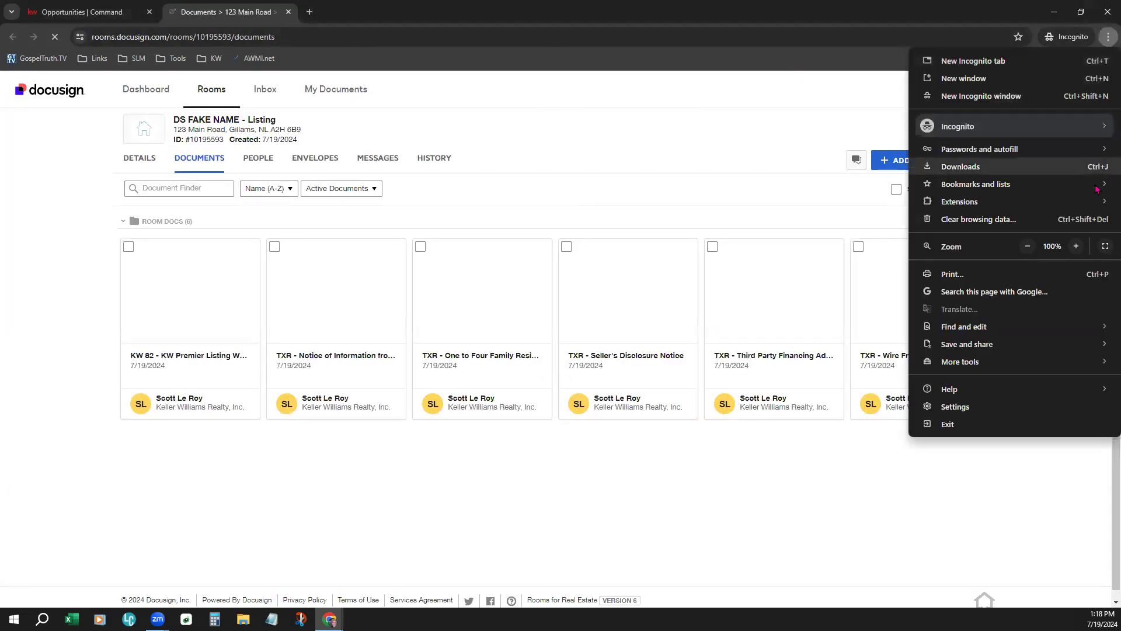
left_click(1076, 246)
left_click(1078, 246)
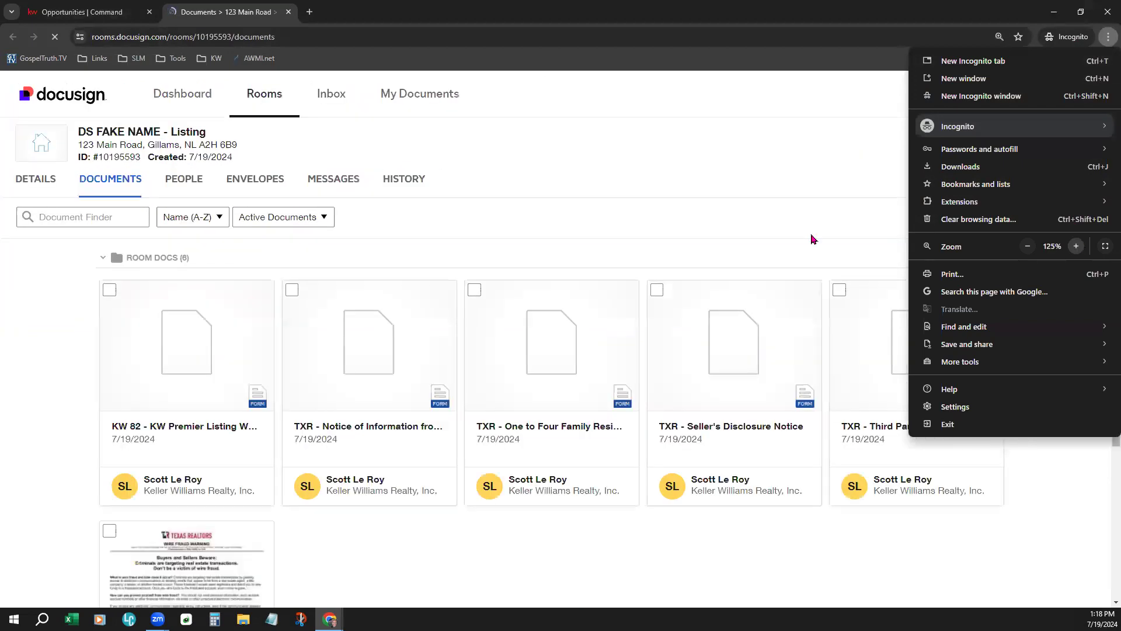
left_click(610, 99)
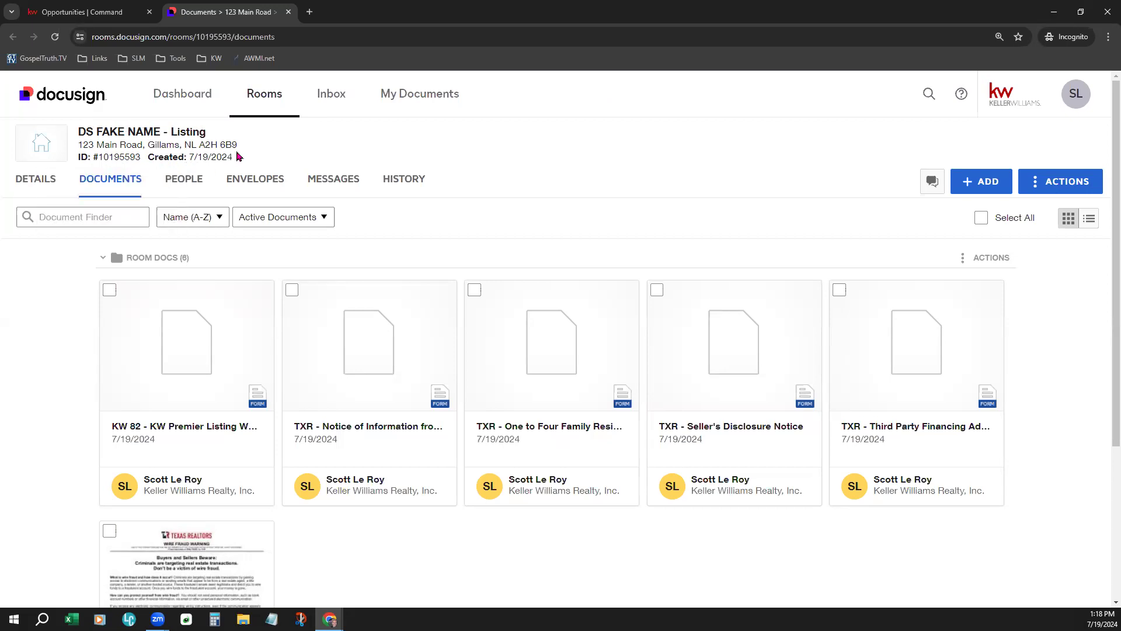
left_click_drag(238, 144, 81, 143)
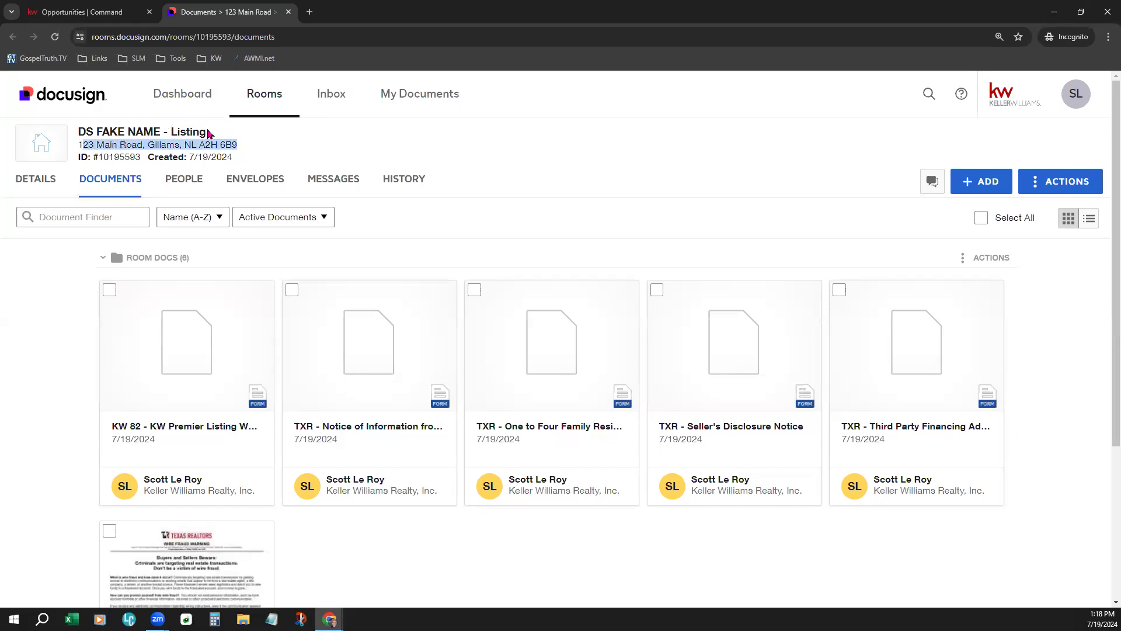
left_click_drag(212, 135, 96, 132)
left_click(473, 149)
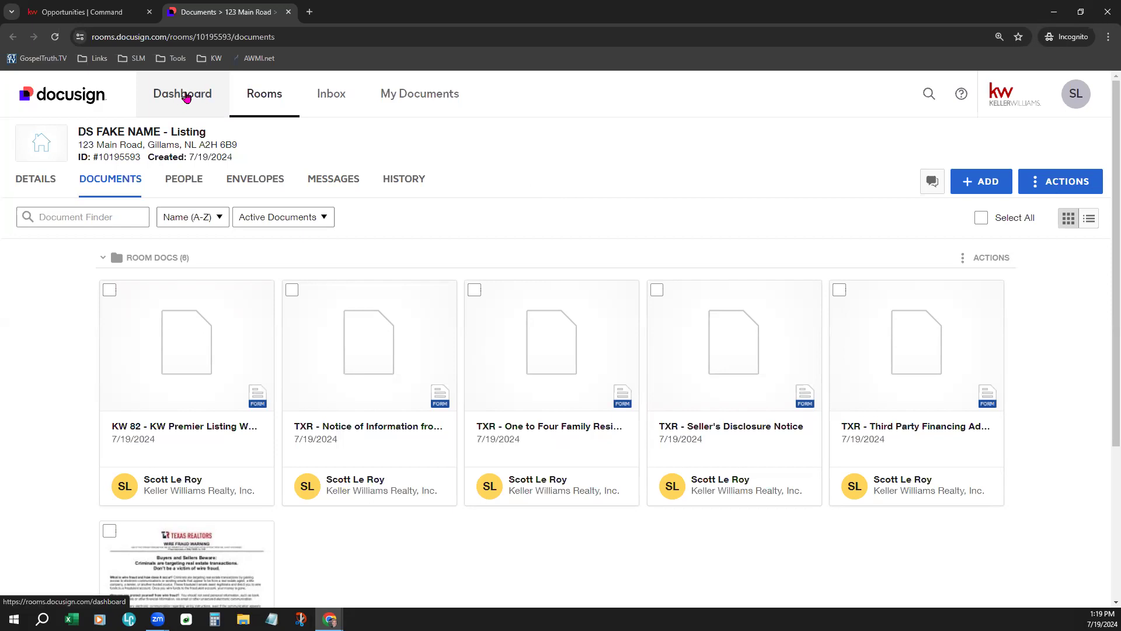
- Dismiss the Congratulations prompt on the dashboard and point out Recently Viewed Rooms and New Rooms
left_click(175, 110)
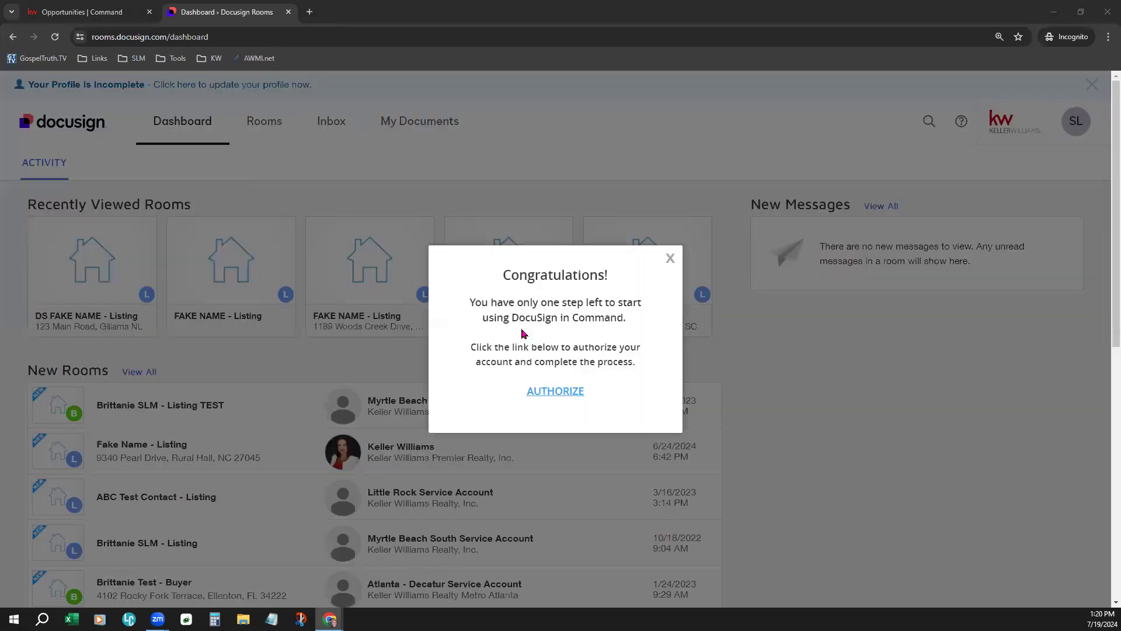
left_click(669, 262)
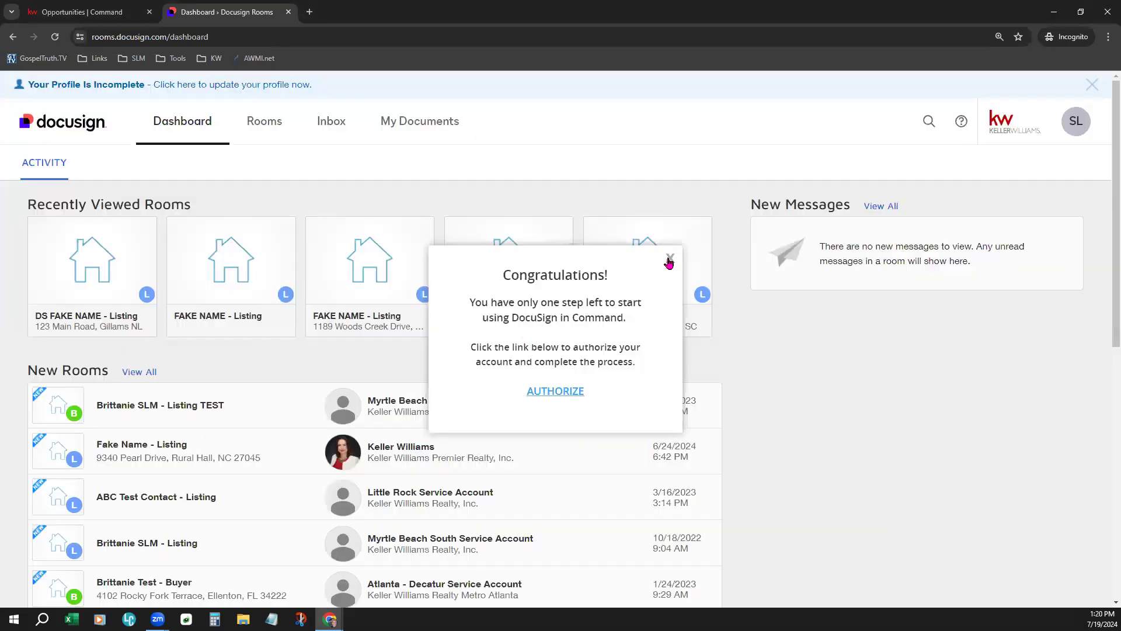
left_click_drag(30, 203, 204, 203)
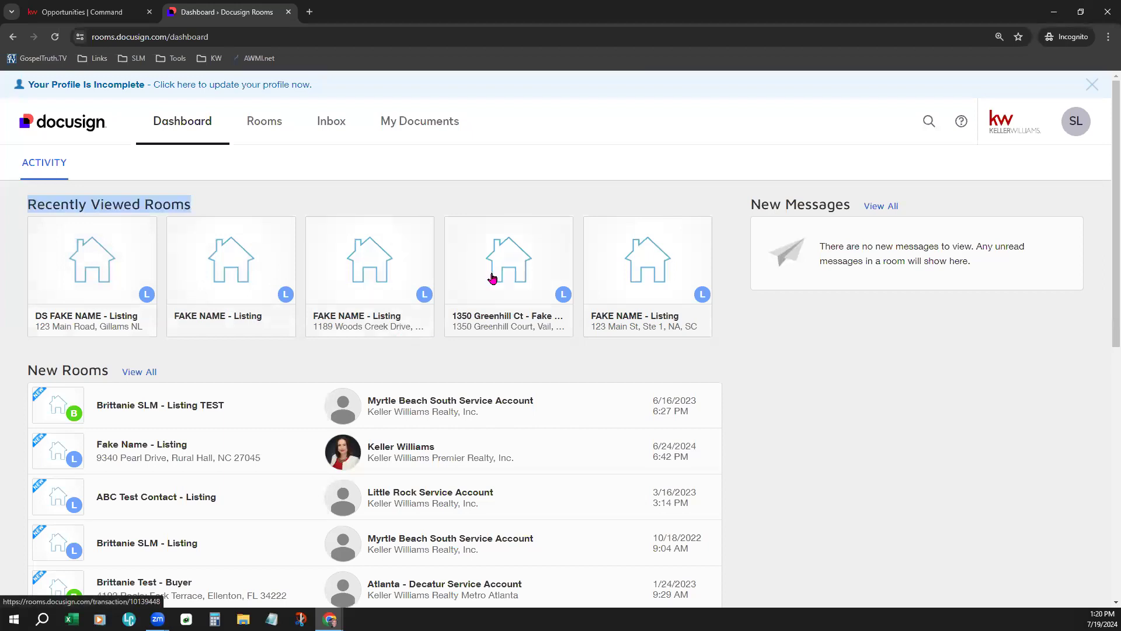
mouse_move(676, 286)
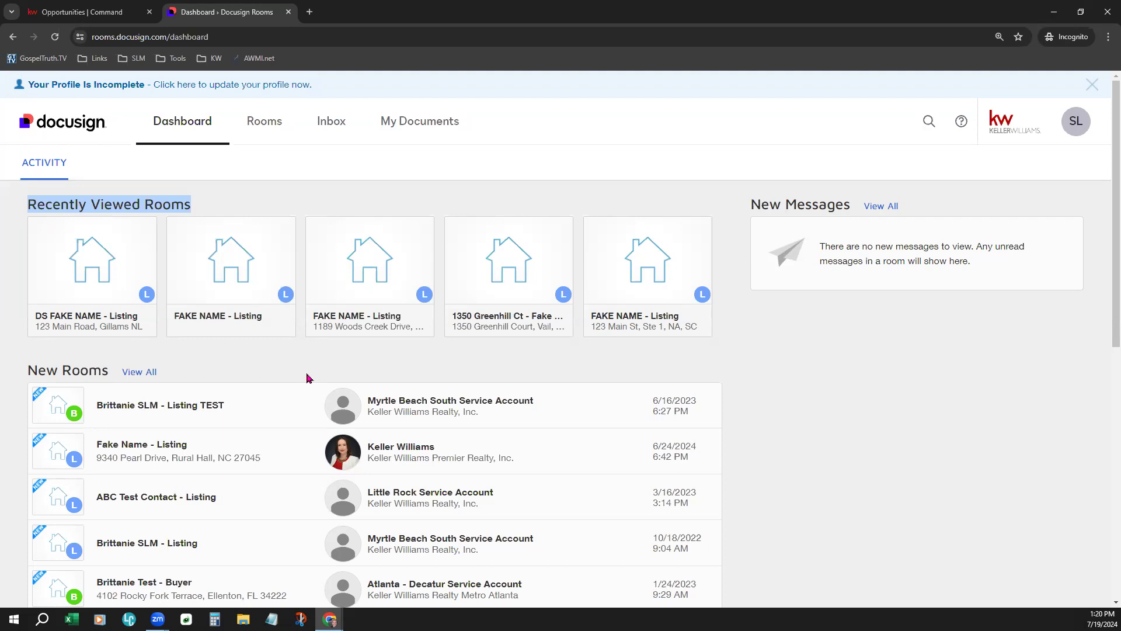
scroll(308, 378, "down", 1)
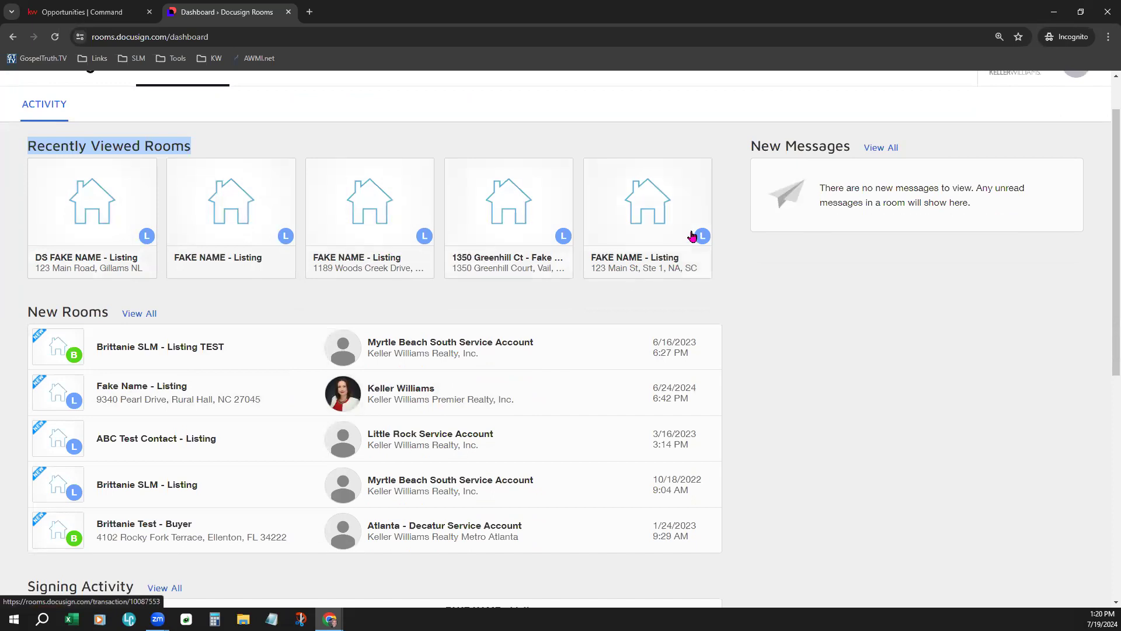
left_click_drag(27, 312, 108, 311)
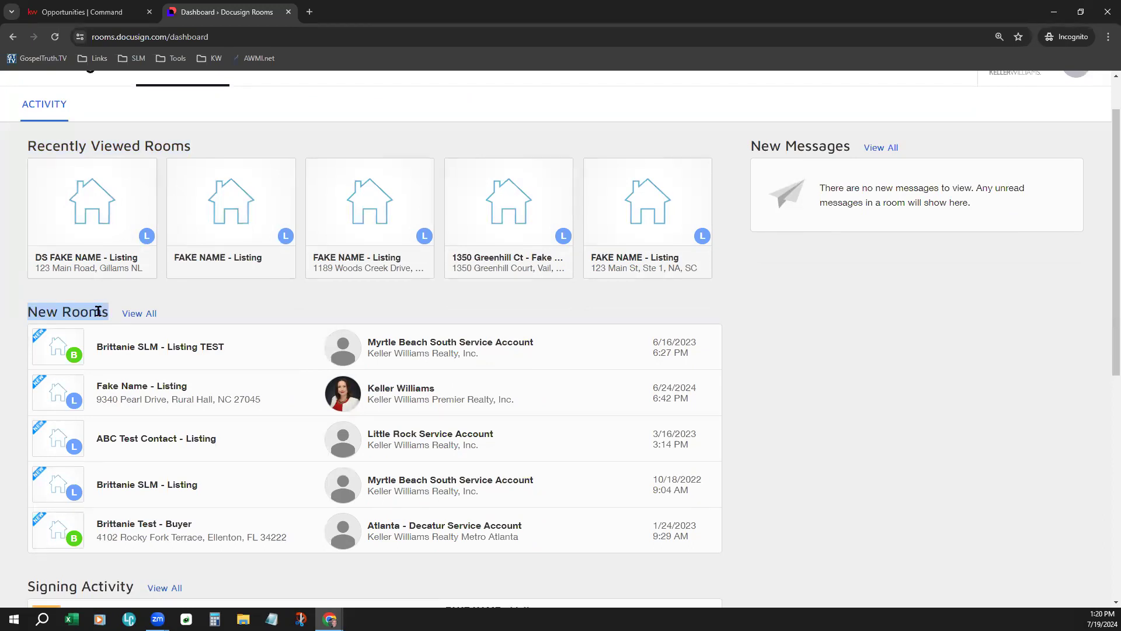
left_click(309, 312)
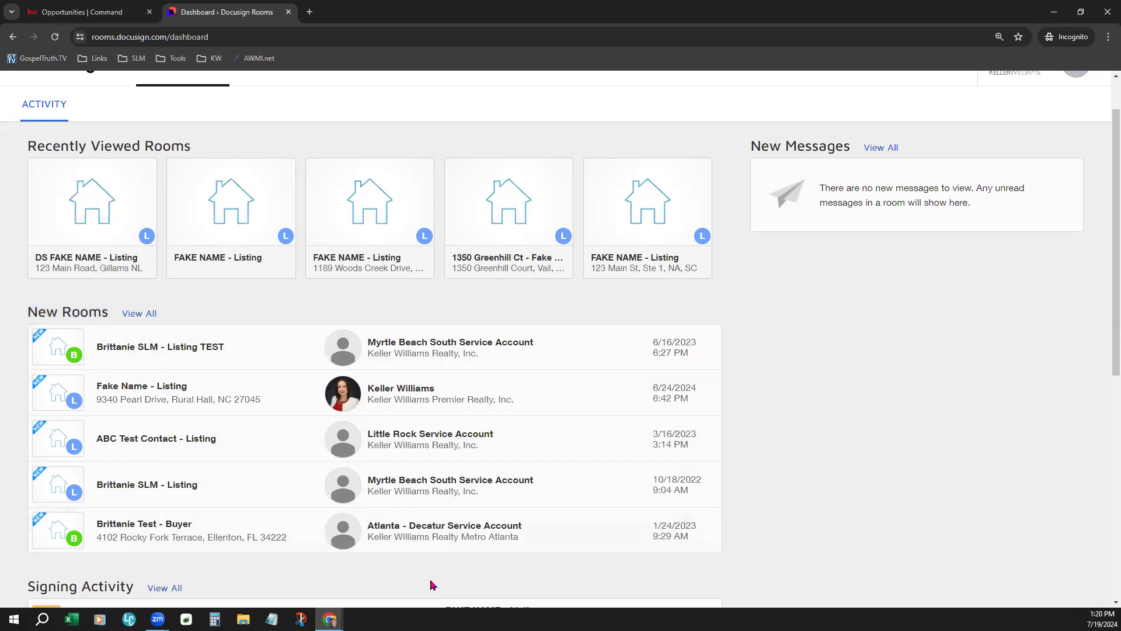
- Scroll through the dashboard's Signing Activity and New Document Access sections and back up
scroll(432, 584, "down", 5)
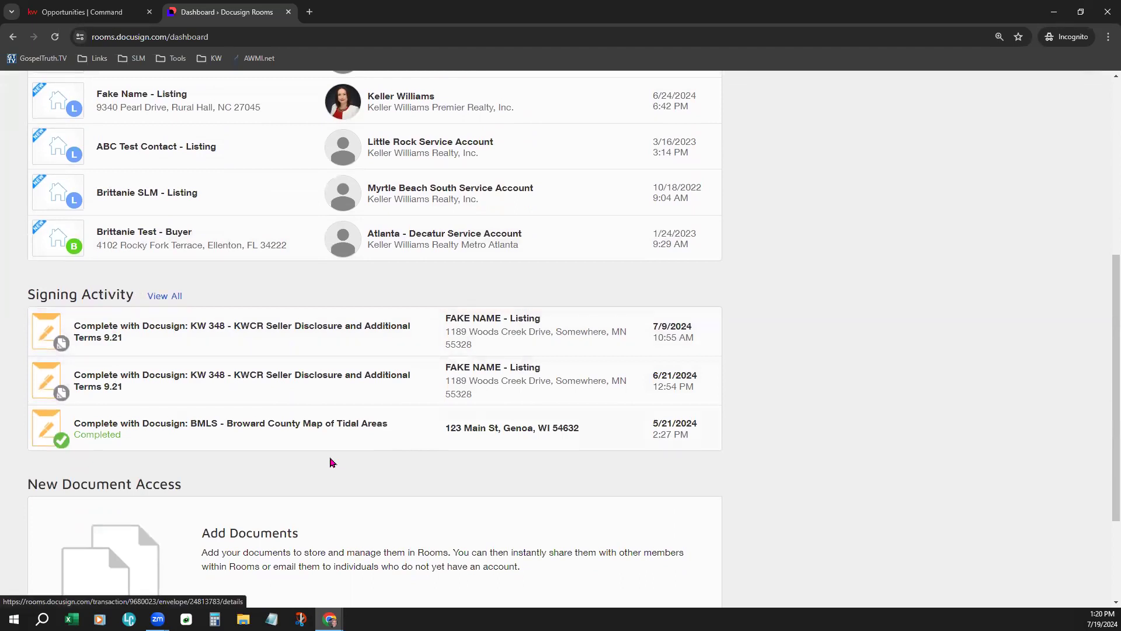
scroll(328, 461, "down", 2)
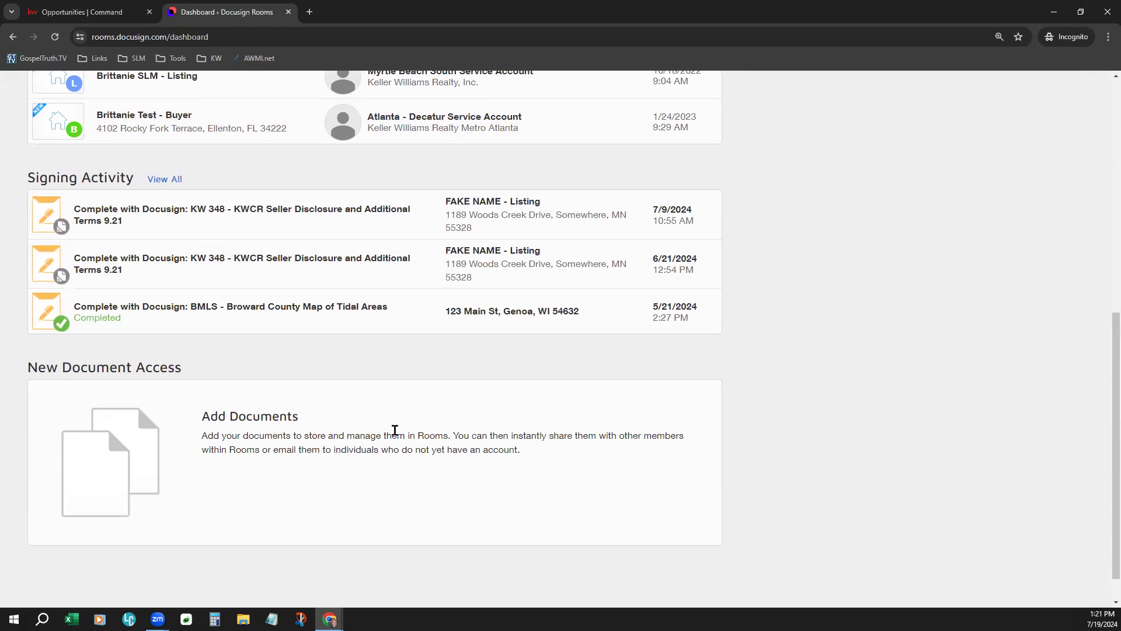
scroll(936, 468, "up", 7)
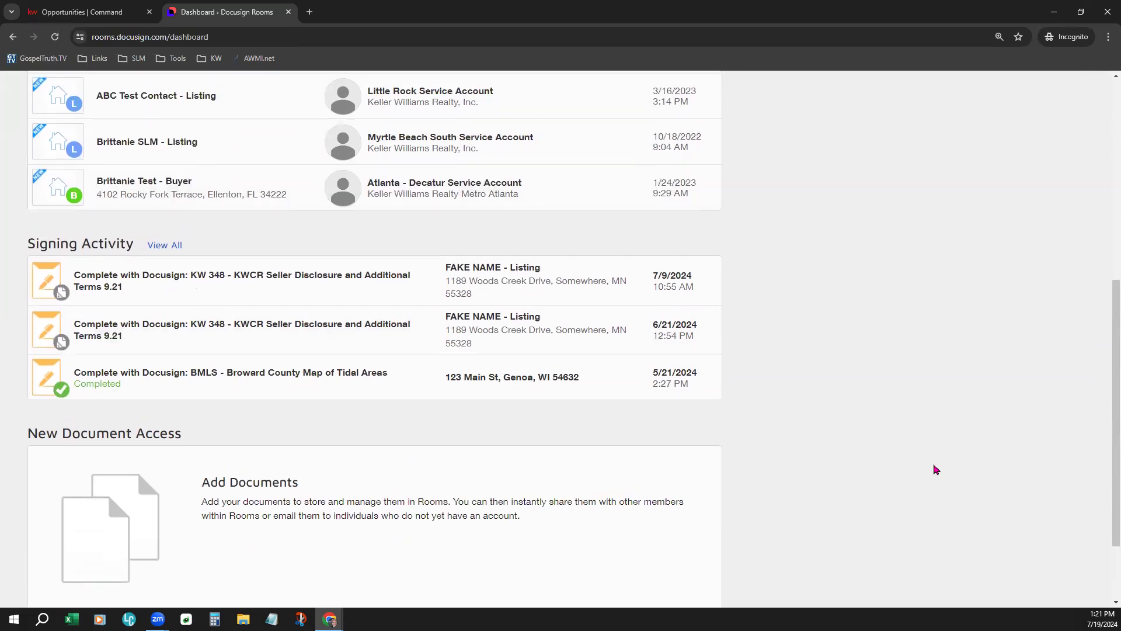
scroll(936, 468, "up", 2)
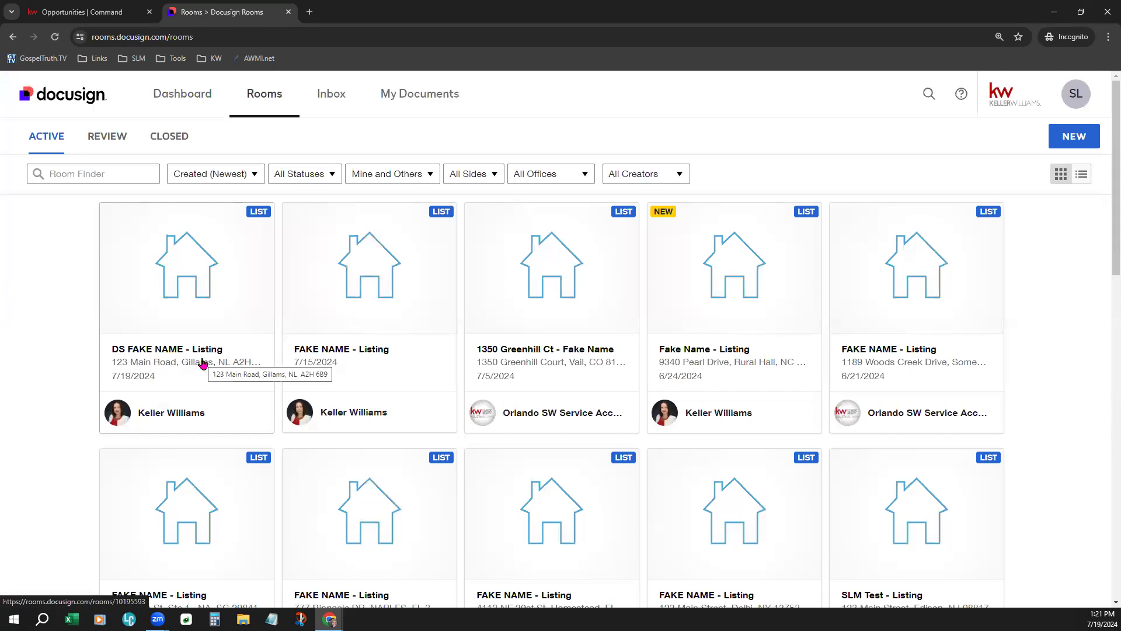
- Switch Rooms to List View and back to Grid View, then open the DS FAKE NAME - Listing room
mouse_move(620, 211)
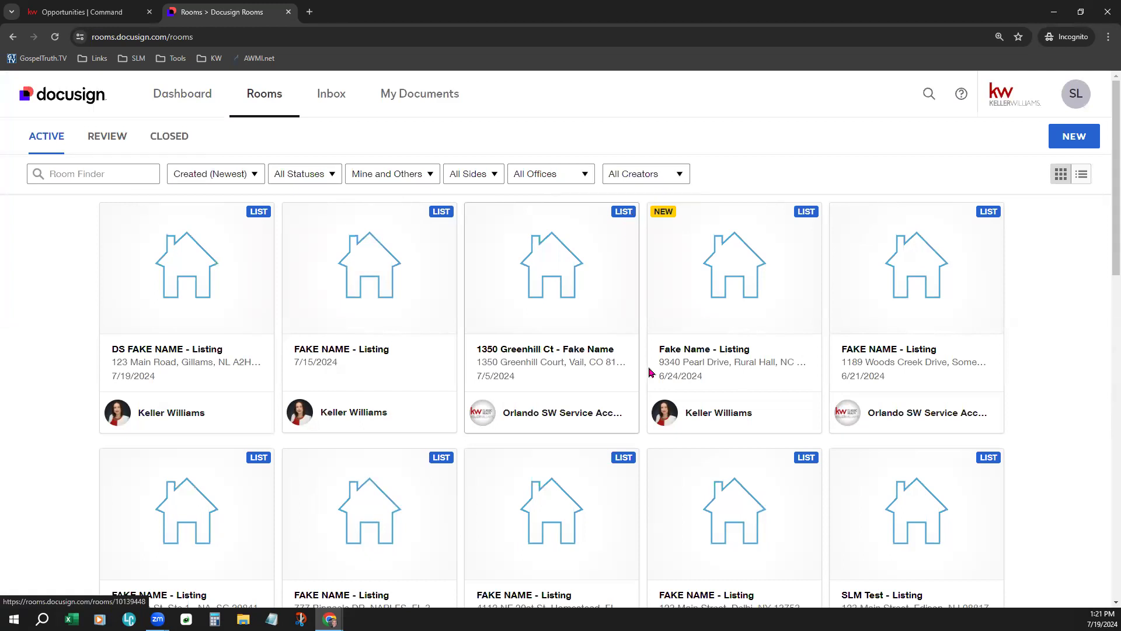
scroll(700, 514, "down", 4)
scroll(700, 515, "down", 6)
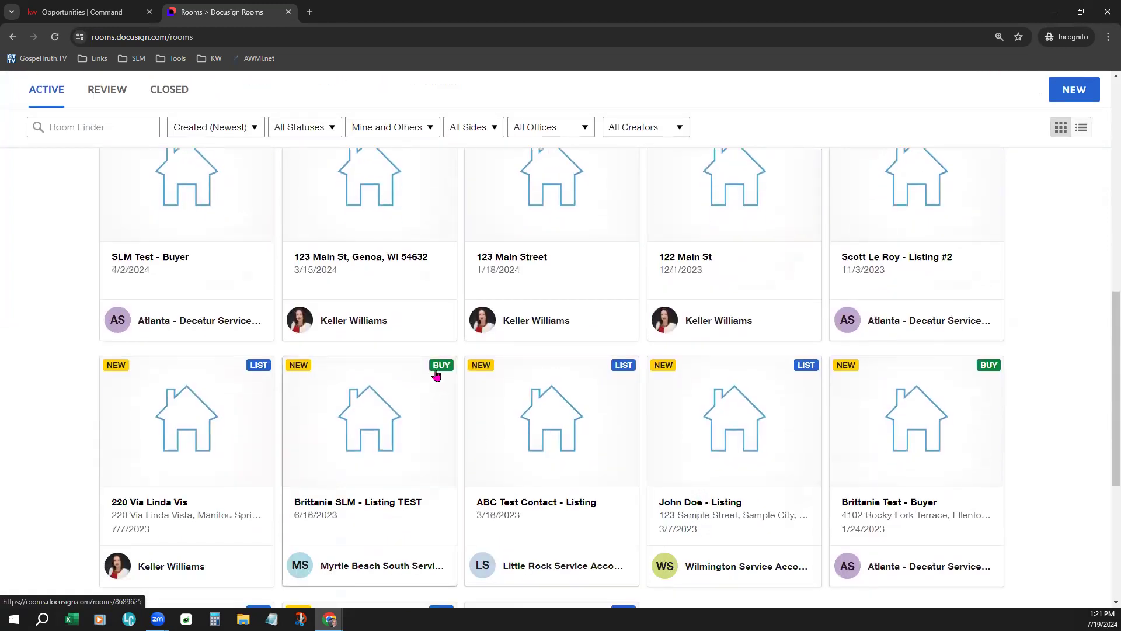
mouse_move(444, 366)
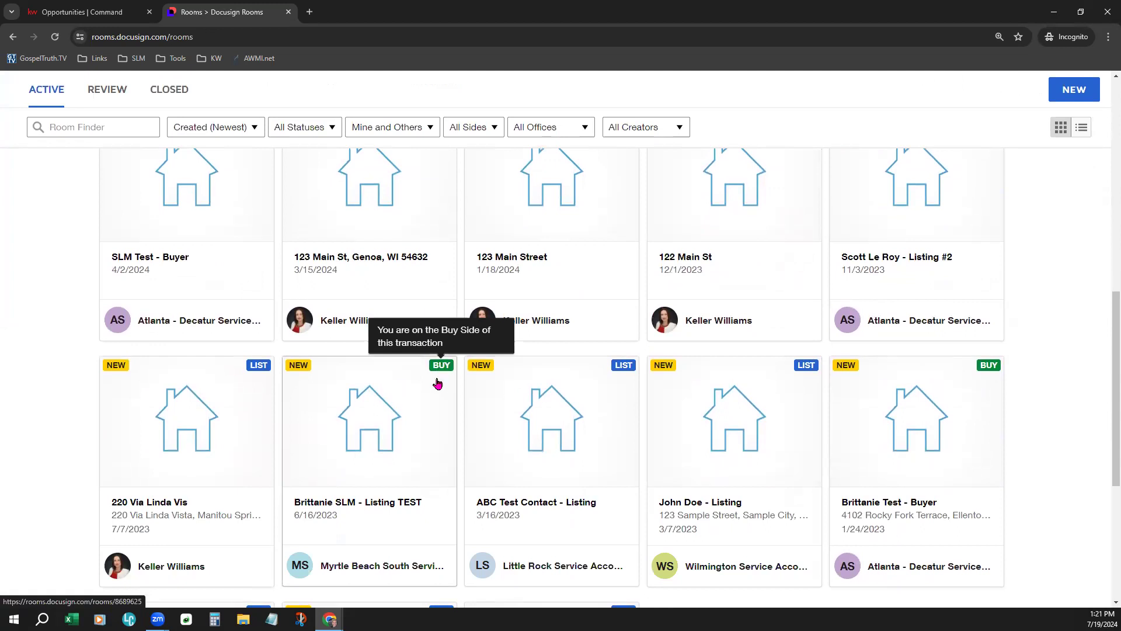
scroll(1063, 389, "up", 12)
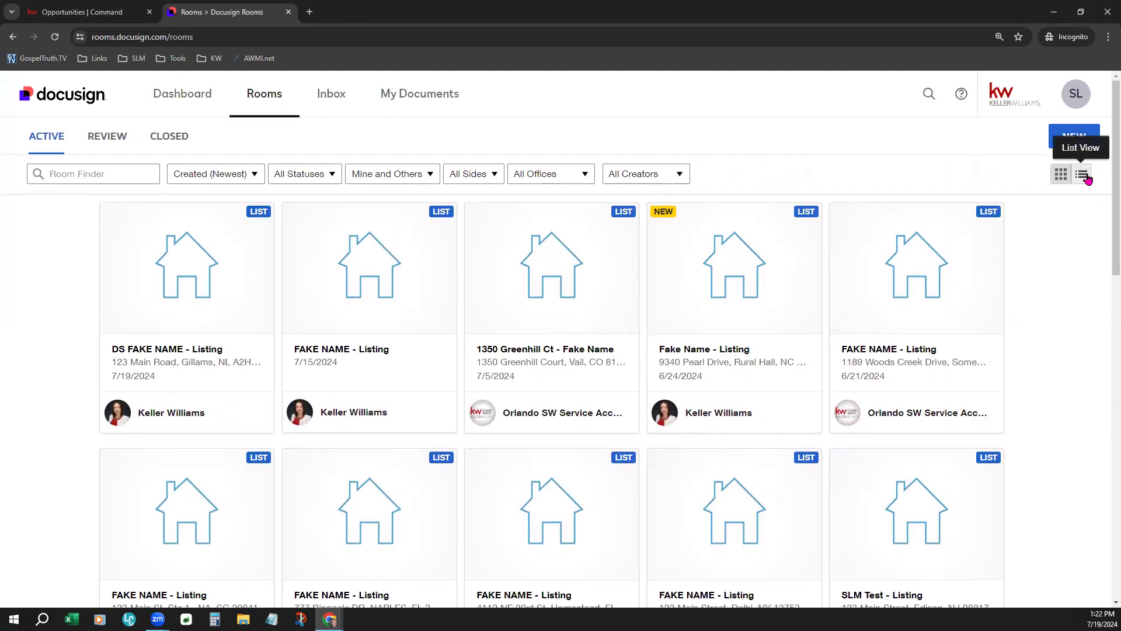
left_click(1082, 174)
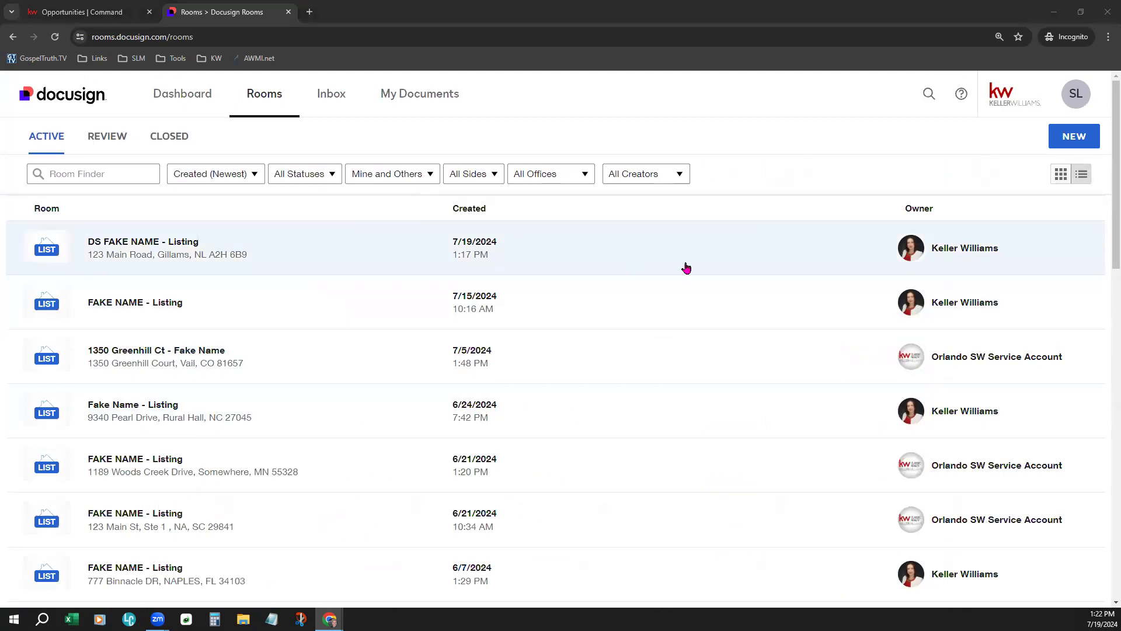
left_click(1058, 173)
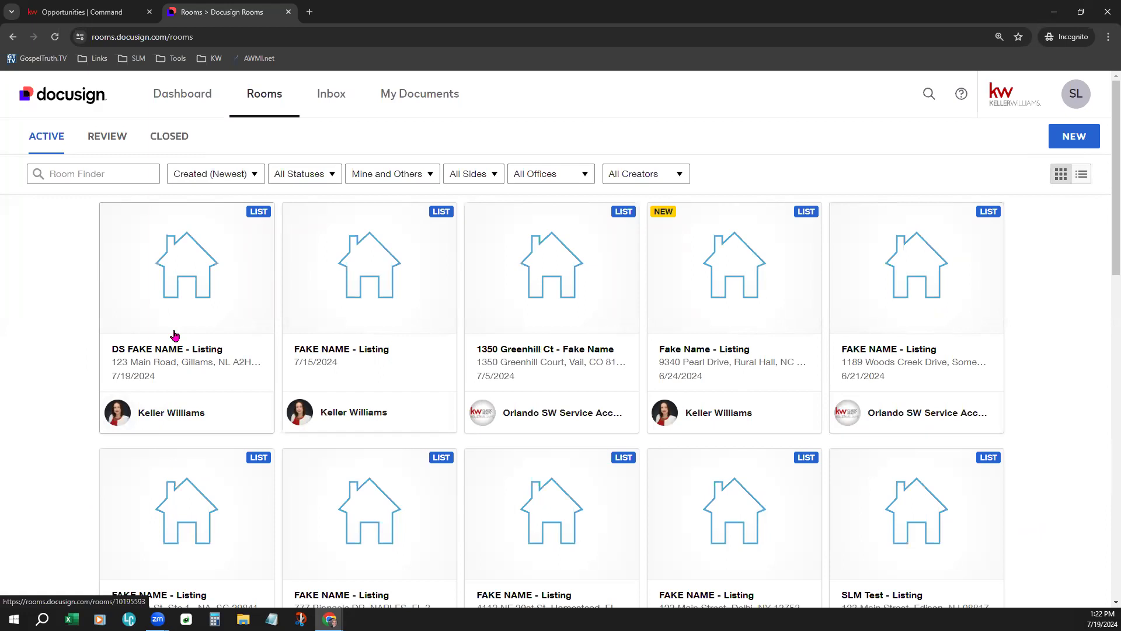
left_click(174, 332)
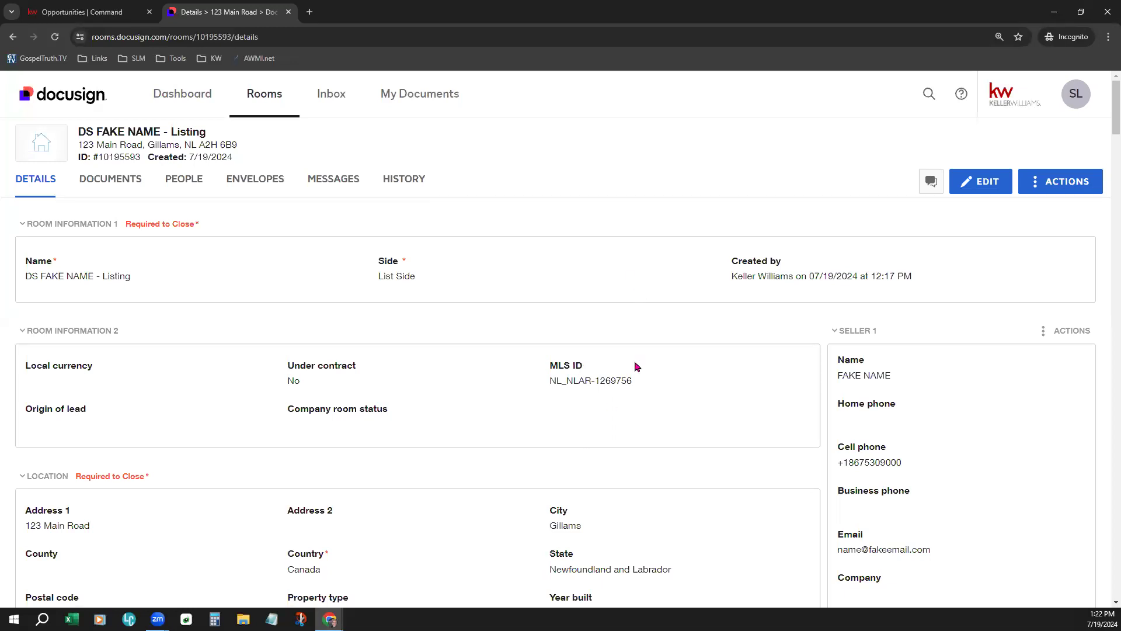
- Highlight the seller's name, the seller's cell phone number and the room's full name
left_click_drag(839, 380, 891, 377)
left_click(856, 464)
double_click(855, 464)
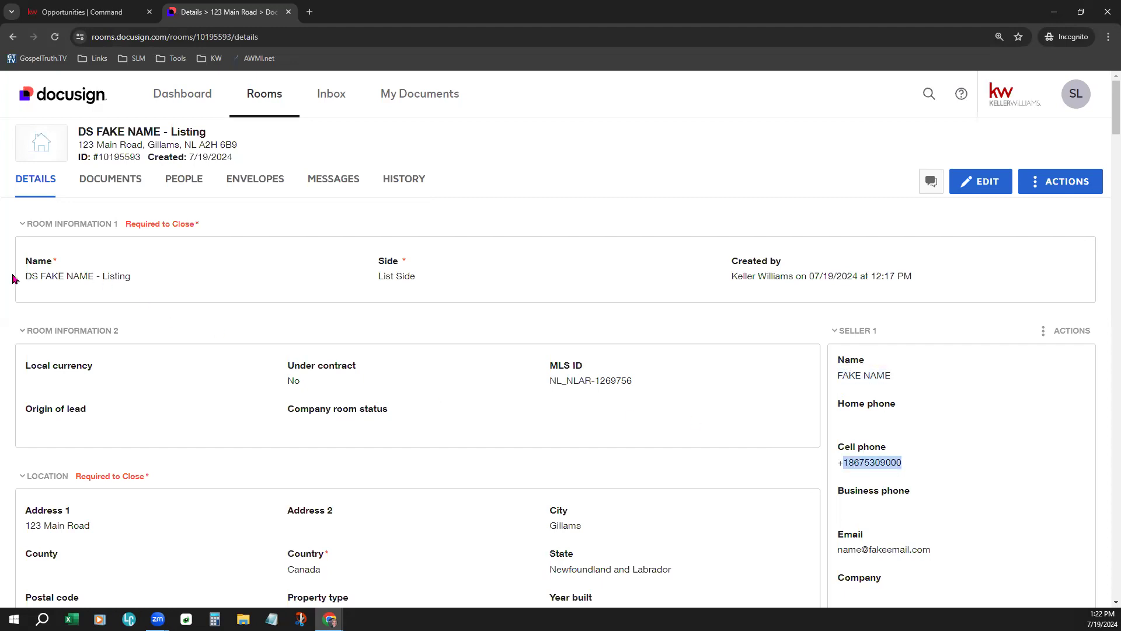
triple_click(163, 277)
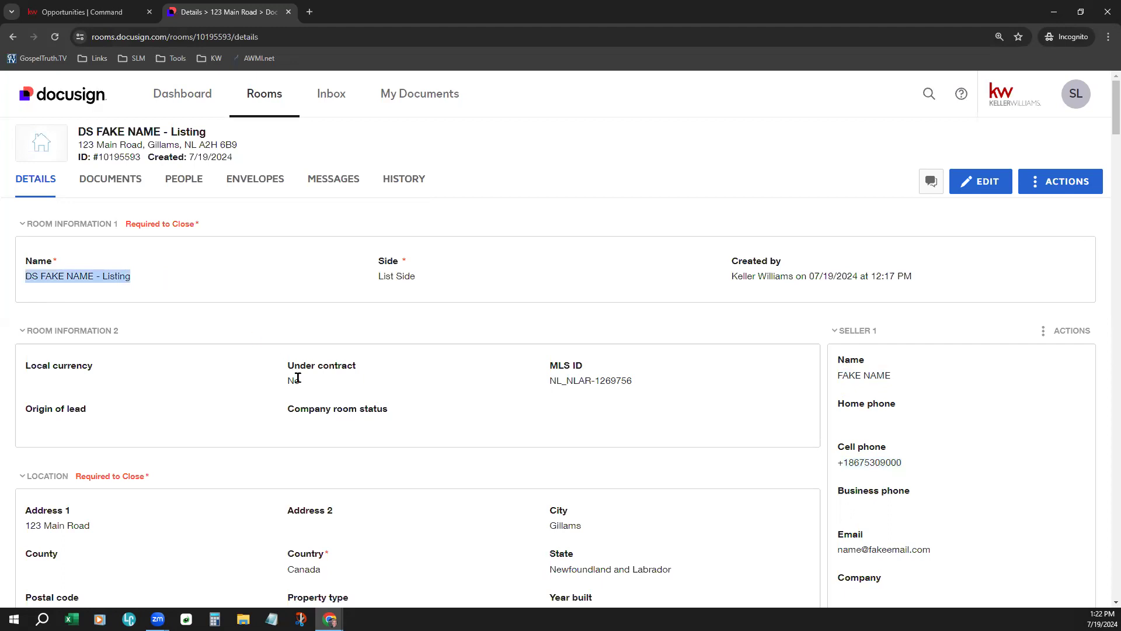
- Highlight the property's street address and the $149,000.00 current listing amount
scroll(298, 382, "down", 4)
scroll(298, 382, "down", 1)
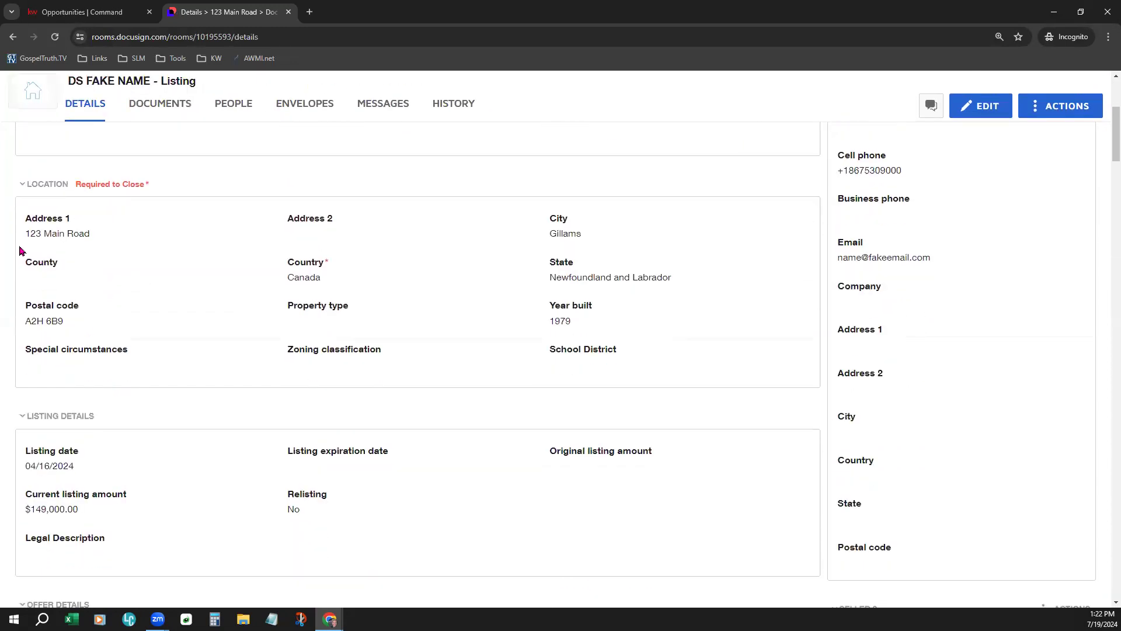
left_click_drag(25, 236, 91, 234)
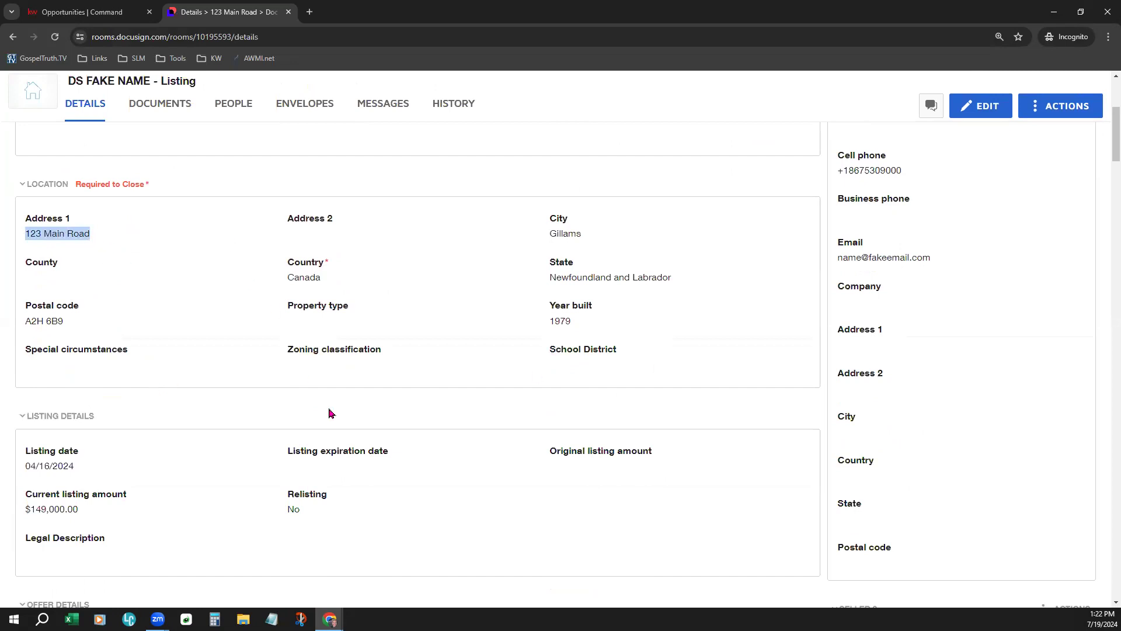
left_click_drag(25, 508, 86, 517)
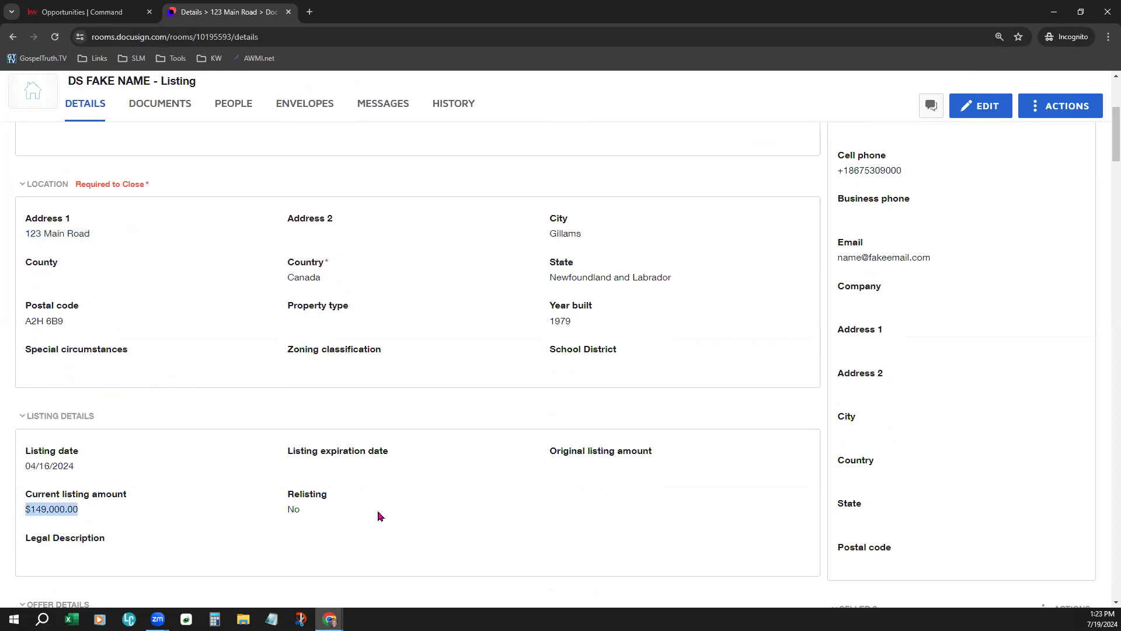
scroll(378, 516, "up", 5)
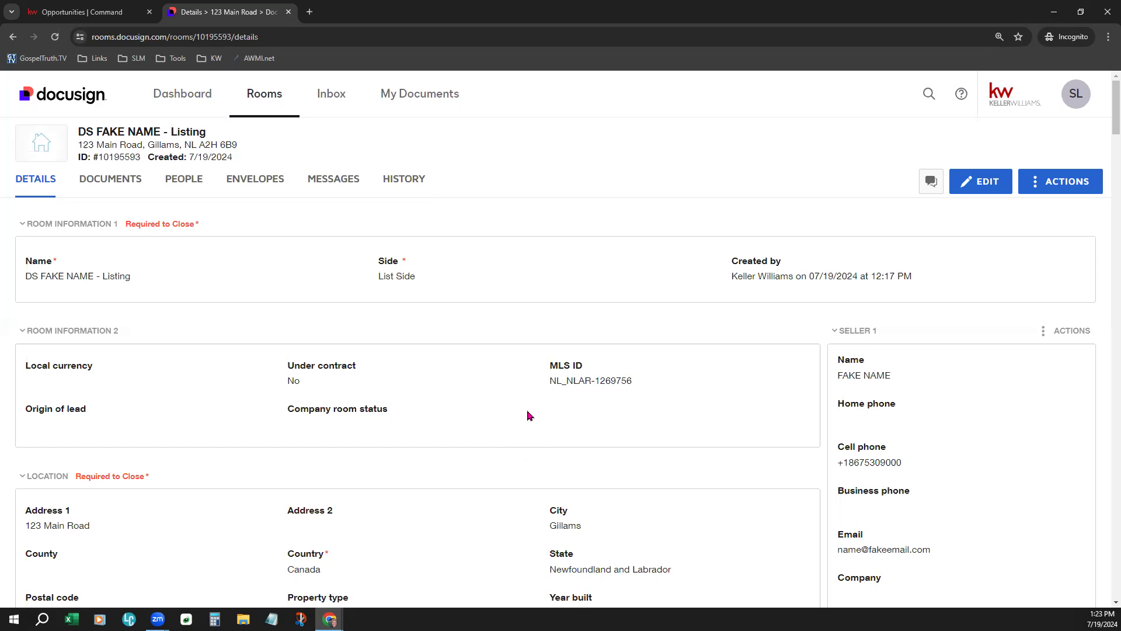
- Bring up the listing opportunity's details in KW Command and review them
left_click(70, 8)
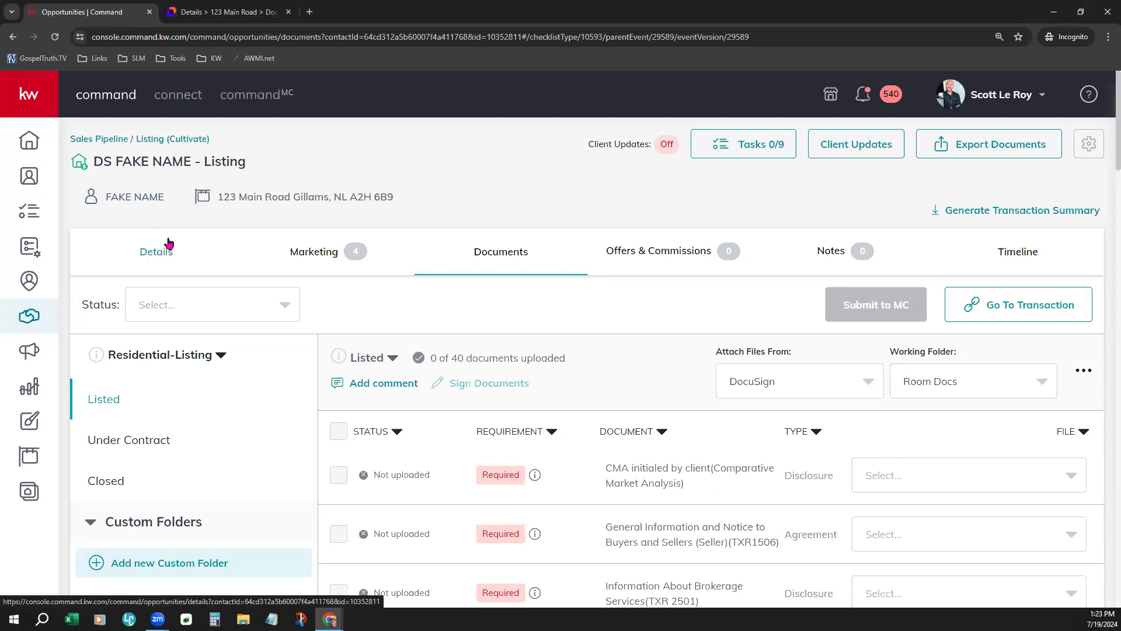
left_click(155, 252)
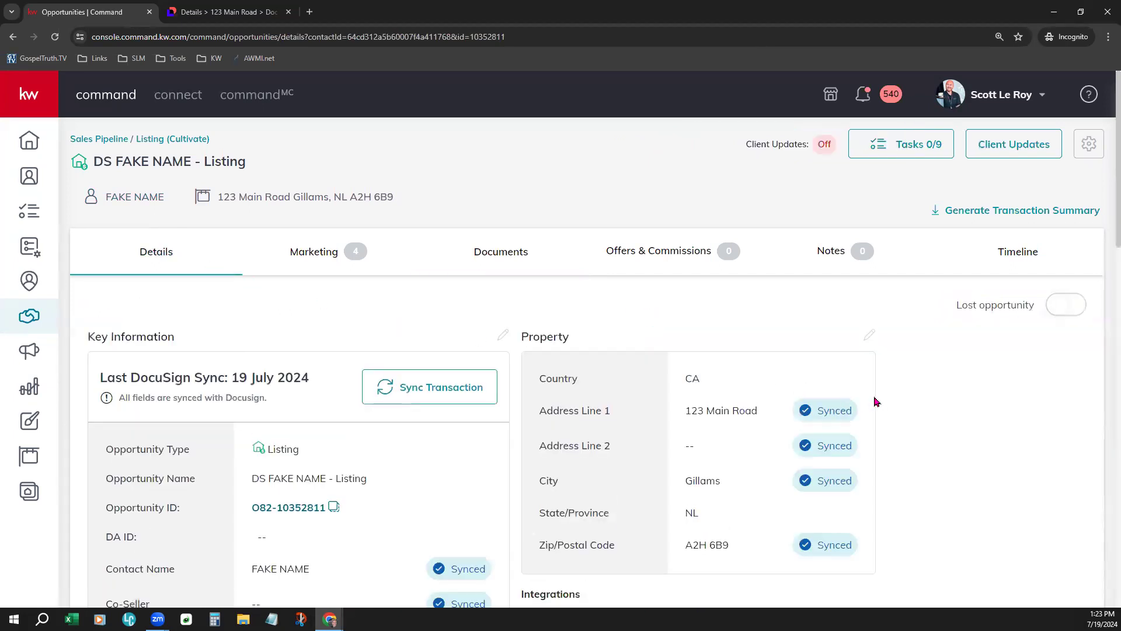
scroll(899, 400, "down", 1)
scroll(899, 400, "down", 5)
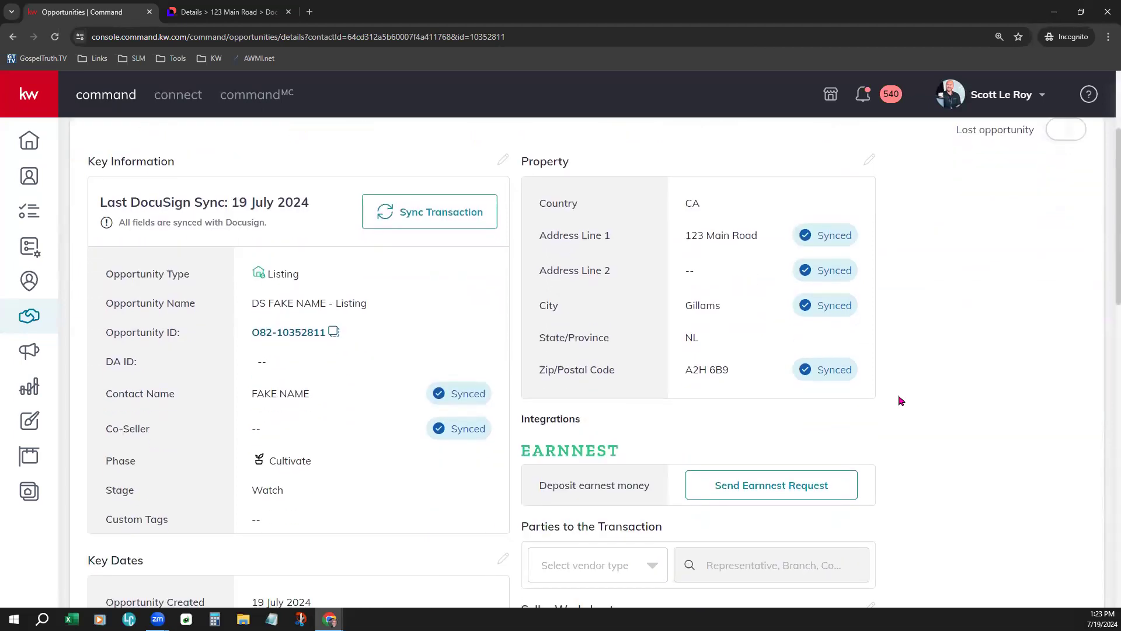
scroll(899, 400, "up", 4)
scroll(899, 400, "up", 1)
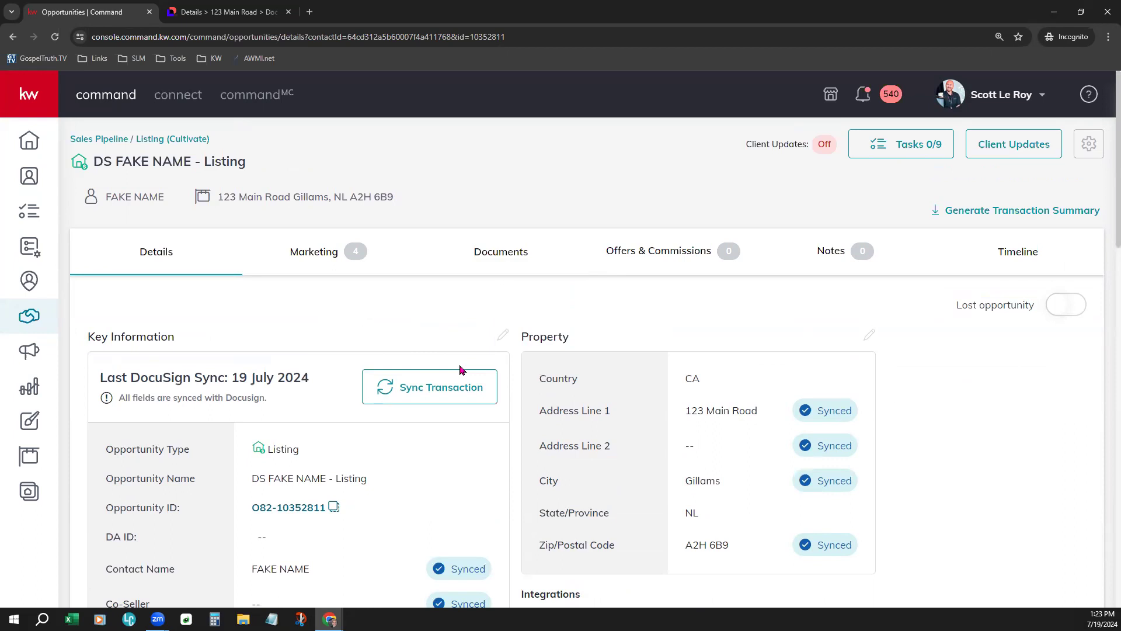
- Sync the transaction information to the DocuSign room and return to the DS FAKE NAME room
left_click(444, 397)
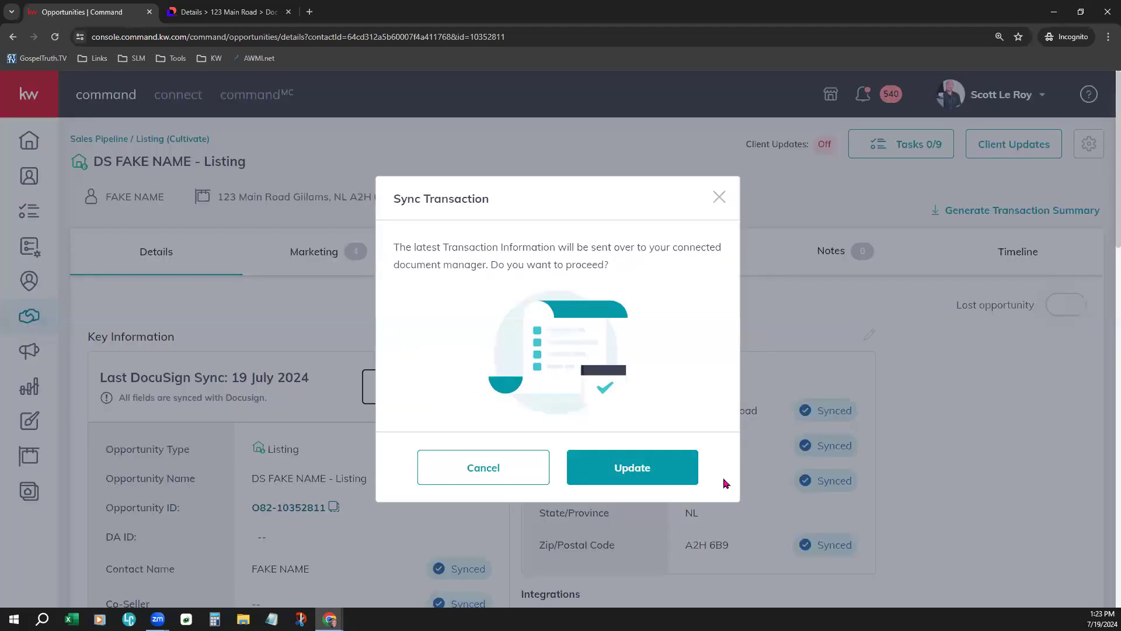
left_click(661, 469)
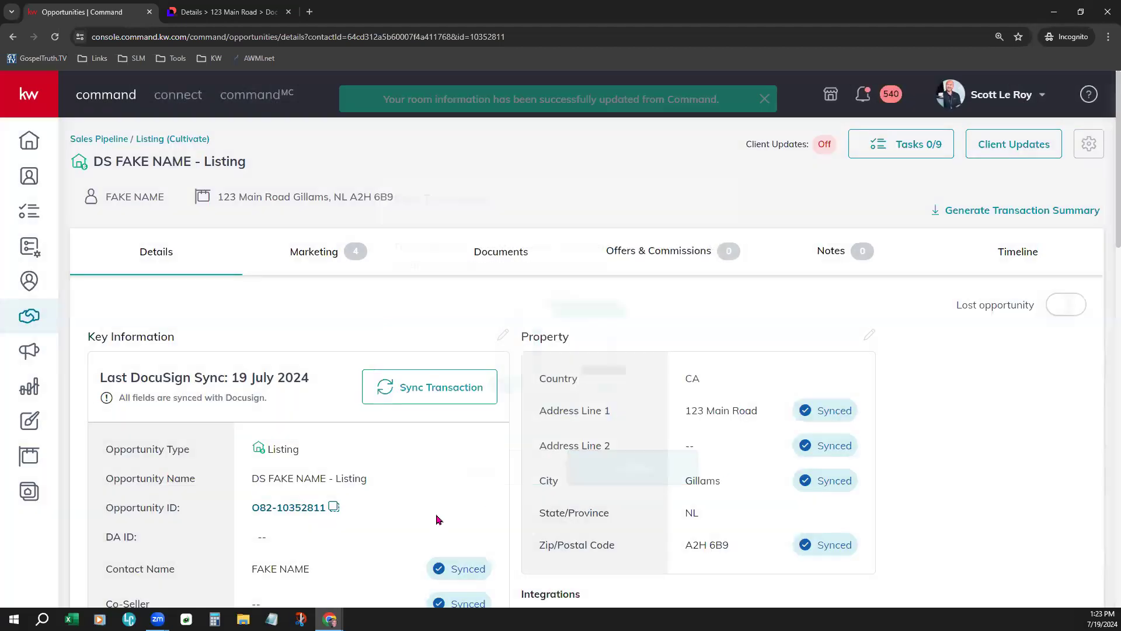
left_click_drag(399, 94, 541, 95)
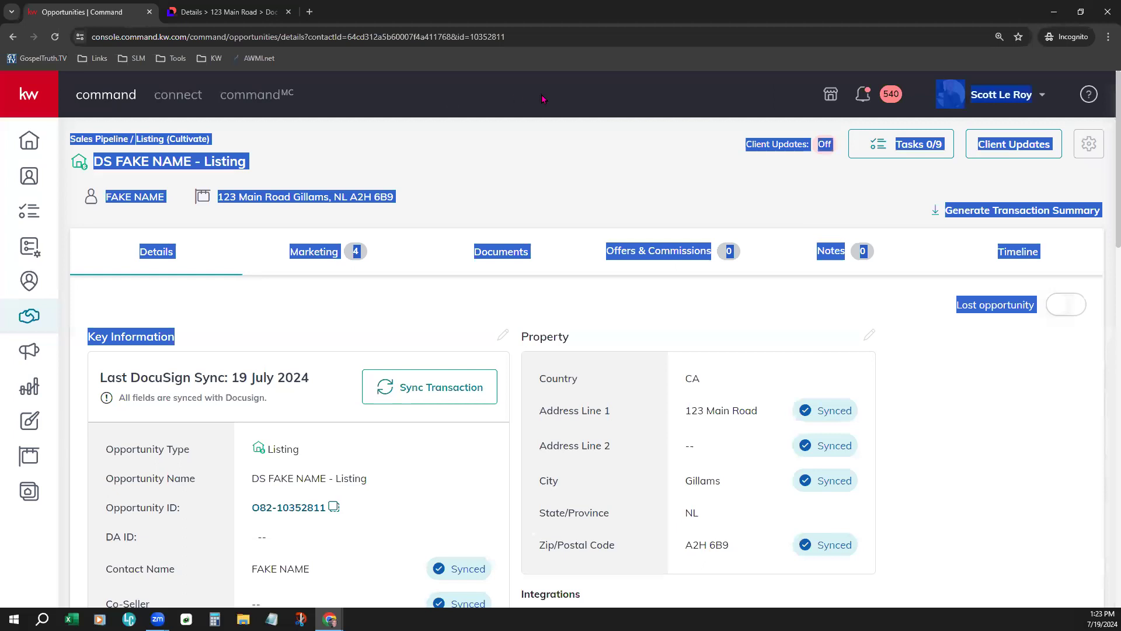
left_click(470, 192)
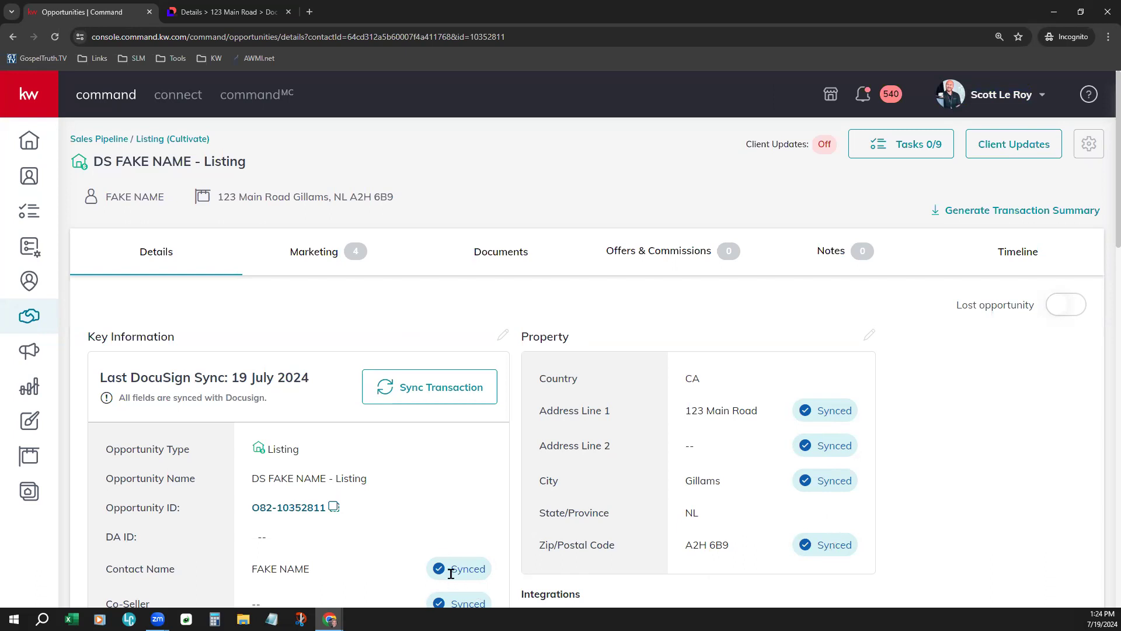
left_click(256, 7)
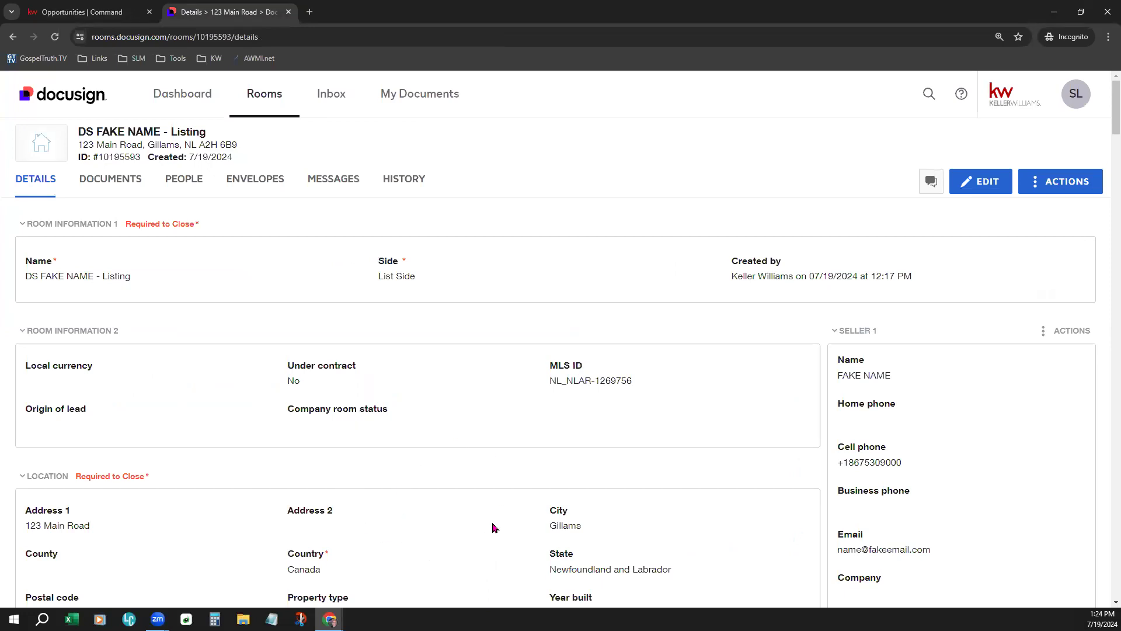
scroll(492, 528, "down", 5)
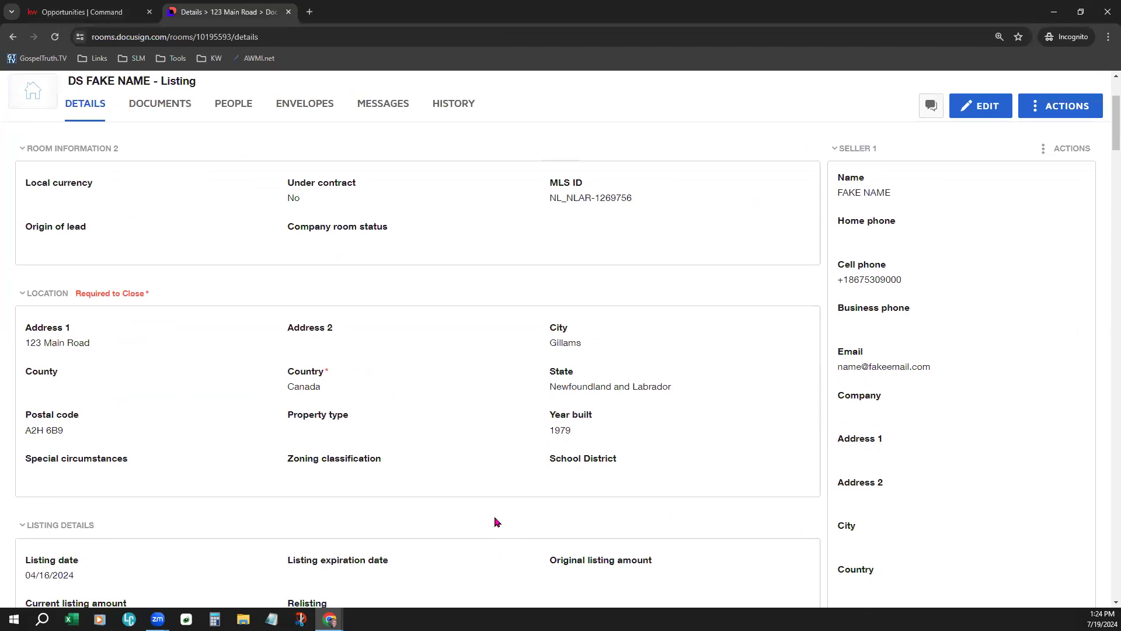
scroll(495, 521, "down", 2)
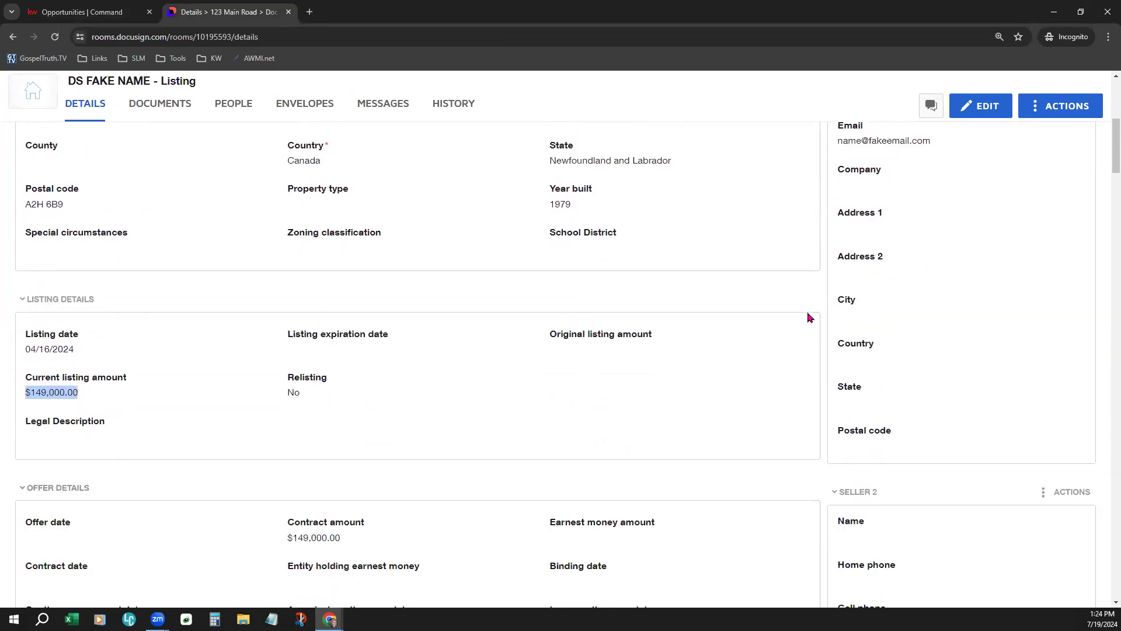
scroll(984, 392, "up", 7)
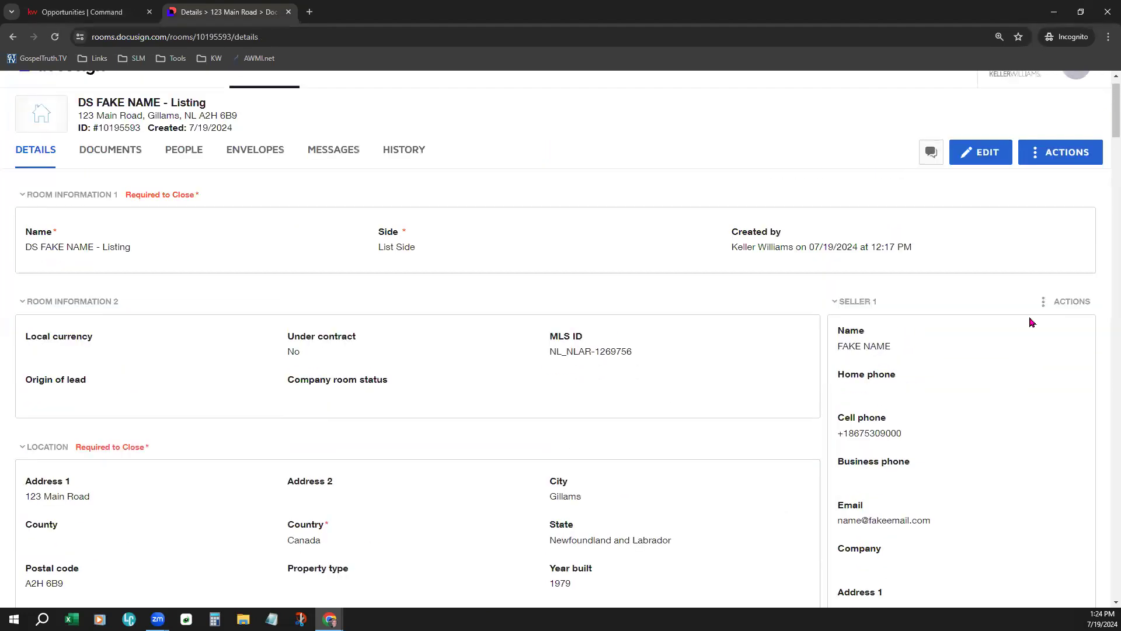
left_click(1058, 302)
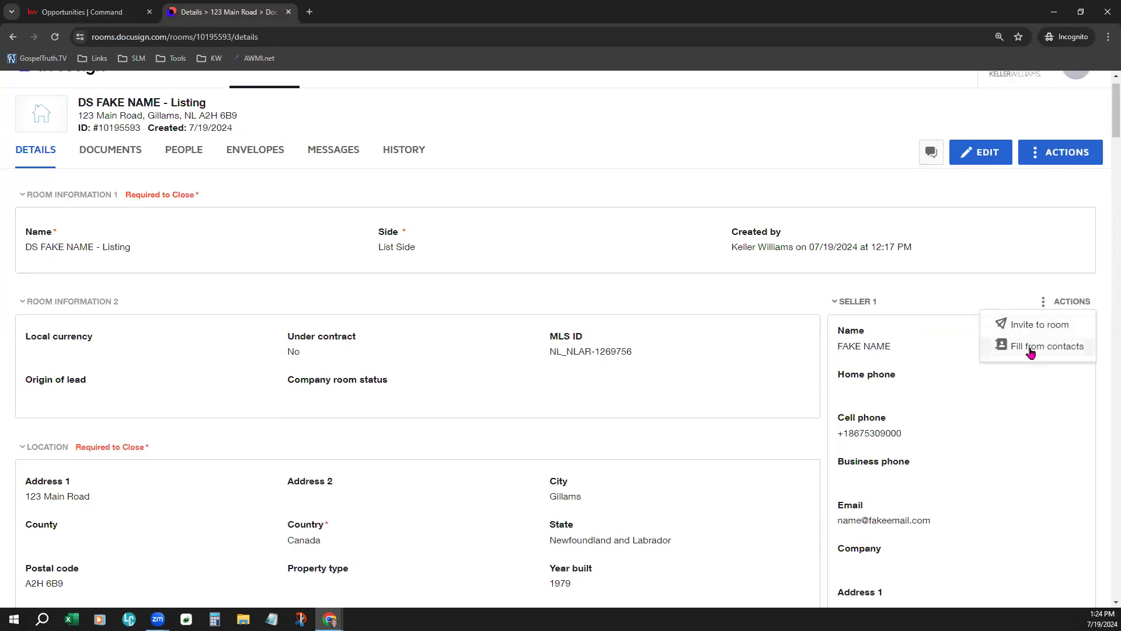
left_click(741, 290)
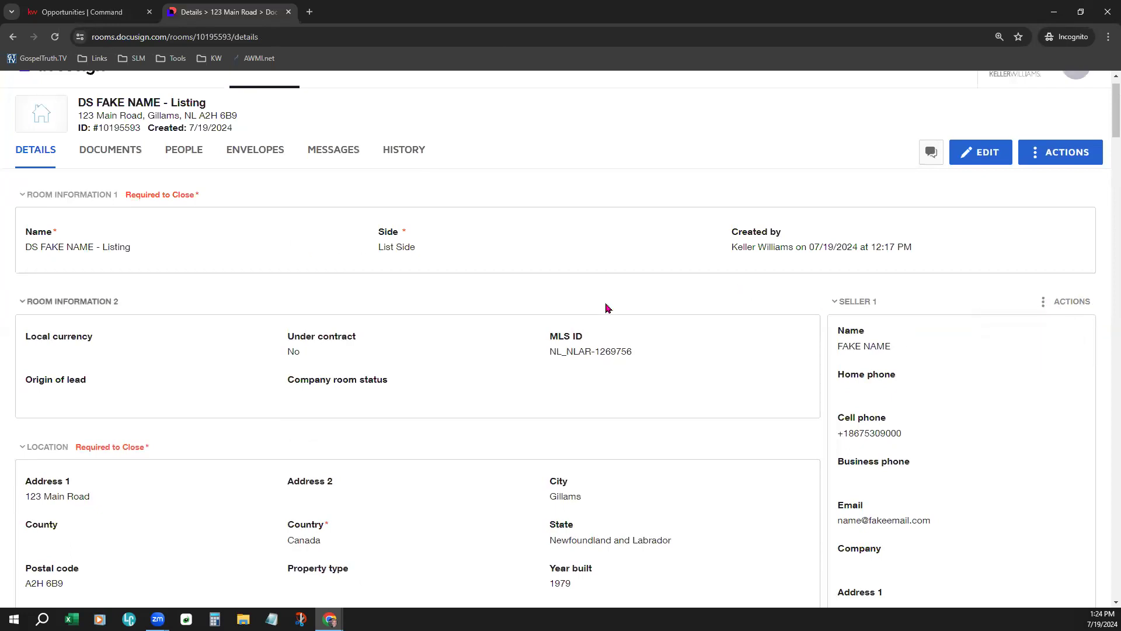
left_click(995, 157)
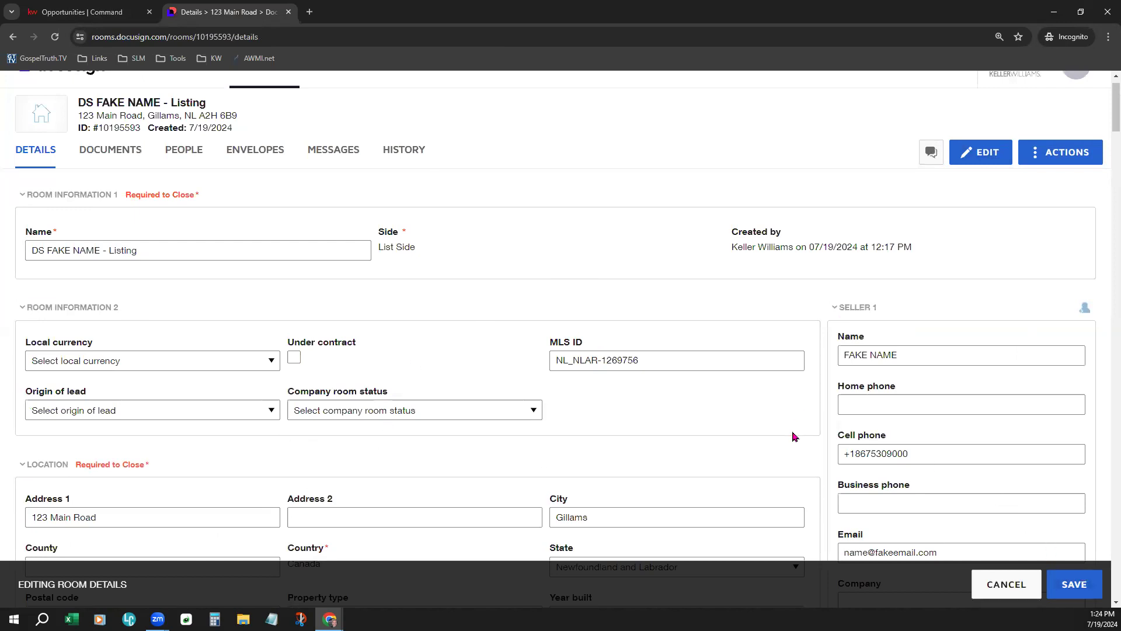
scroll(794, 437, "down", 3)
scroll(794, 437, "up", 4)
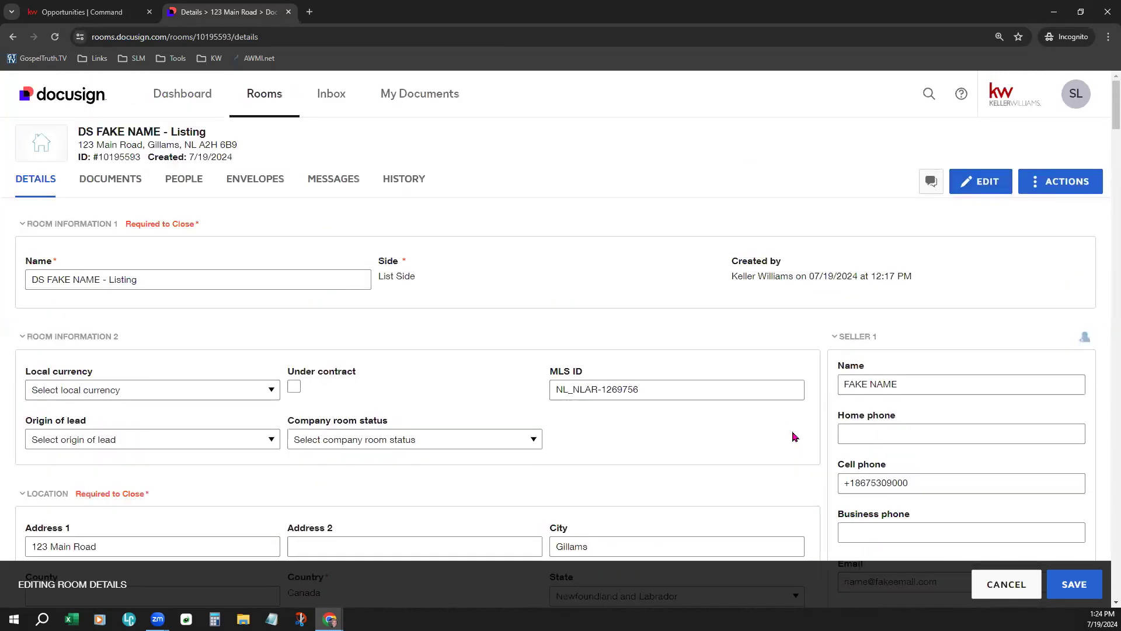
left_click(1025, 591)
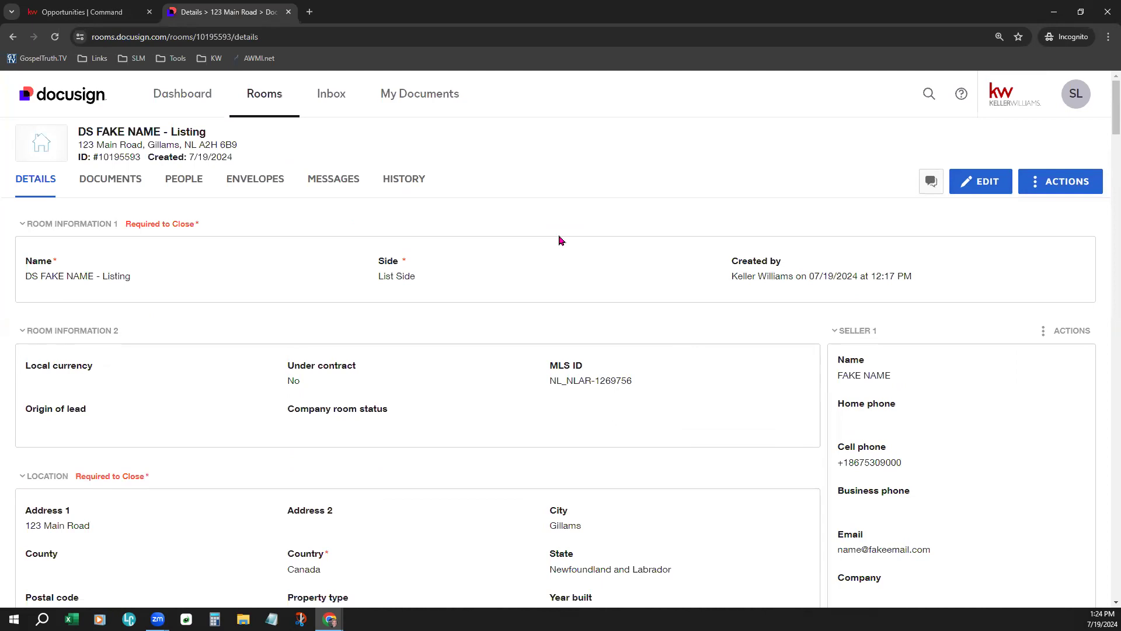
- Show the DS FAKE NAME room's documents and browse its six Room Docs forms
left_click(115, 184)
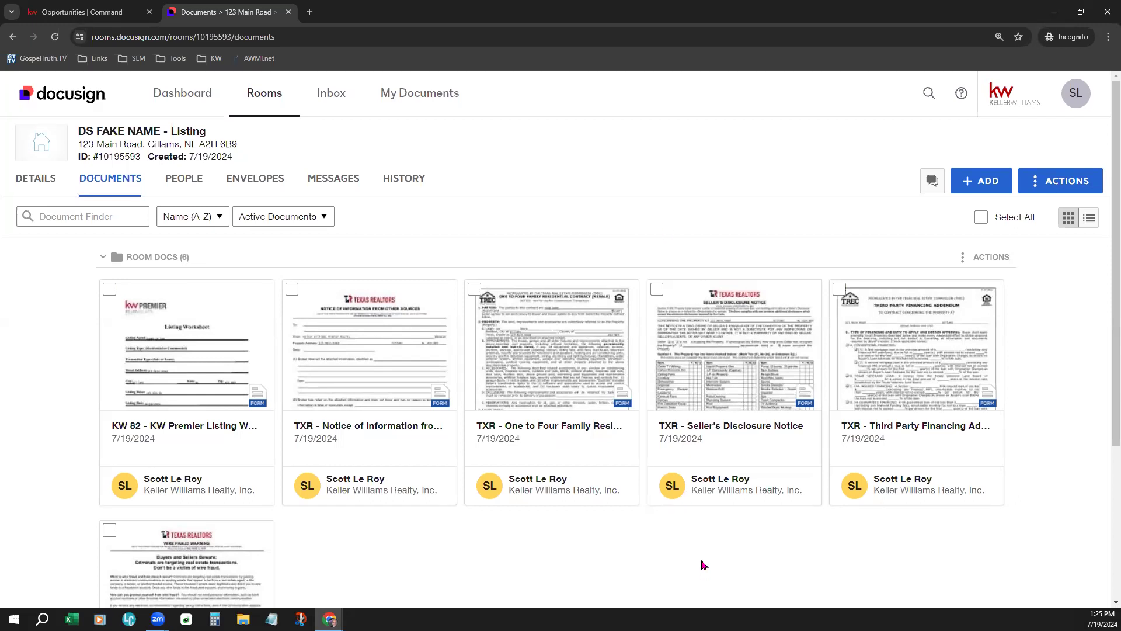
scroll(703, 554, "down", 1)
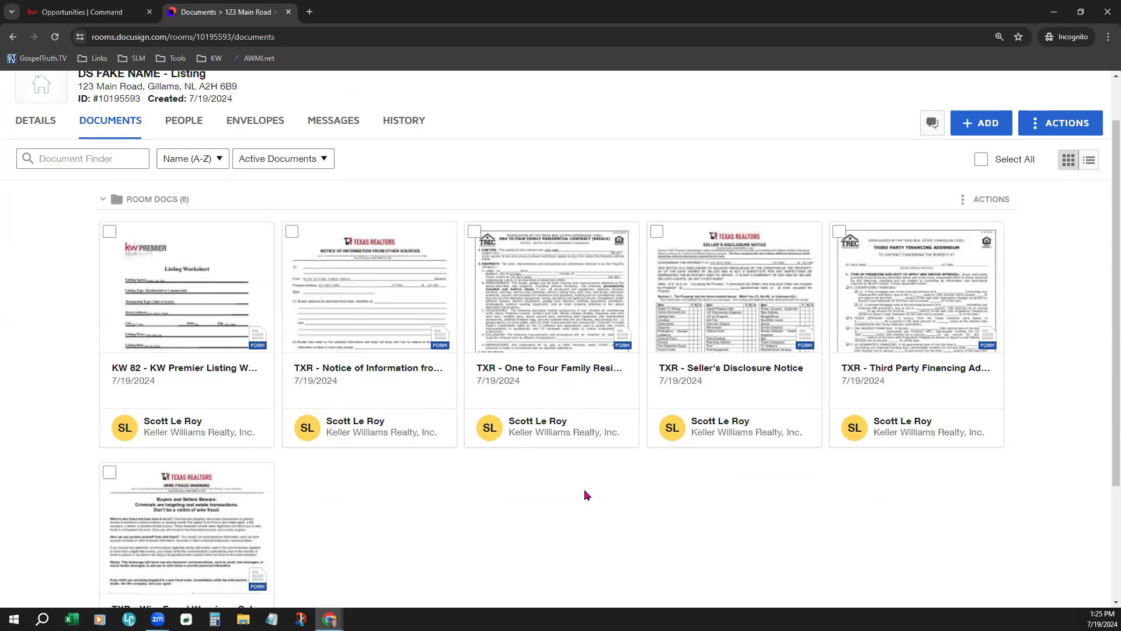
scroll(586, 495, "down", 2)
scroll(587, 495, "up", 3)
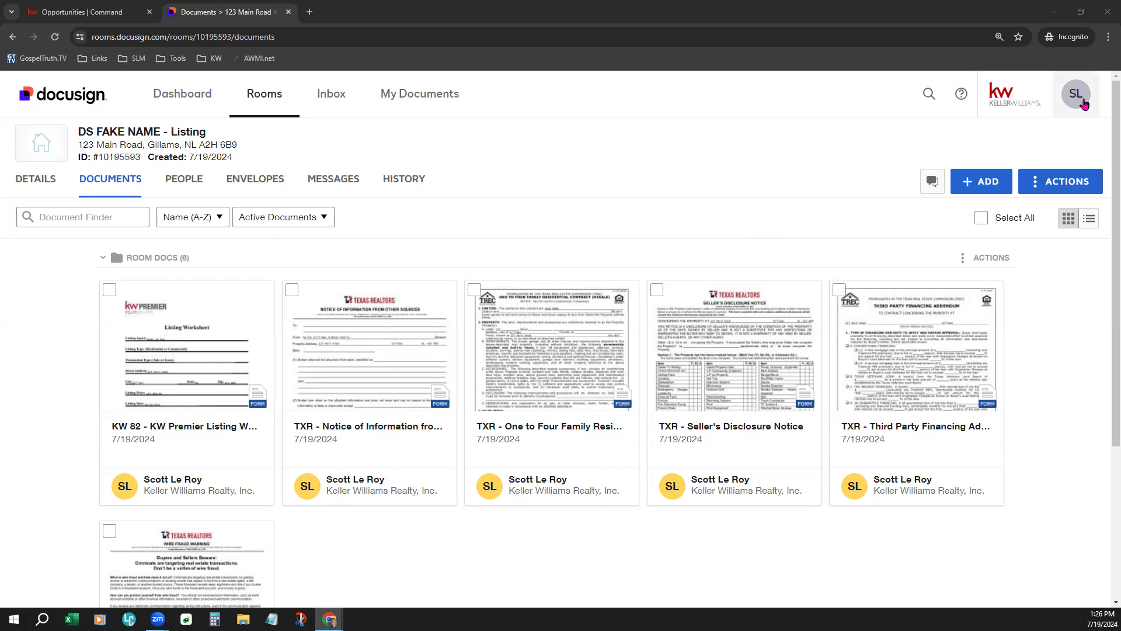
- Show the account's Integrations preferences: zipForm, the Company Forms provider, Dropbox and Google Drive
left_click(1082, 103)
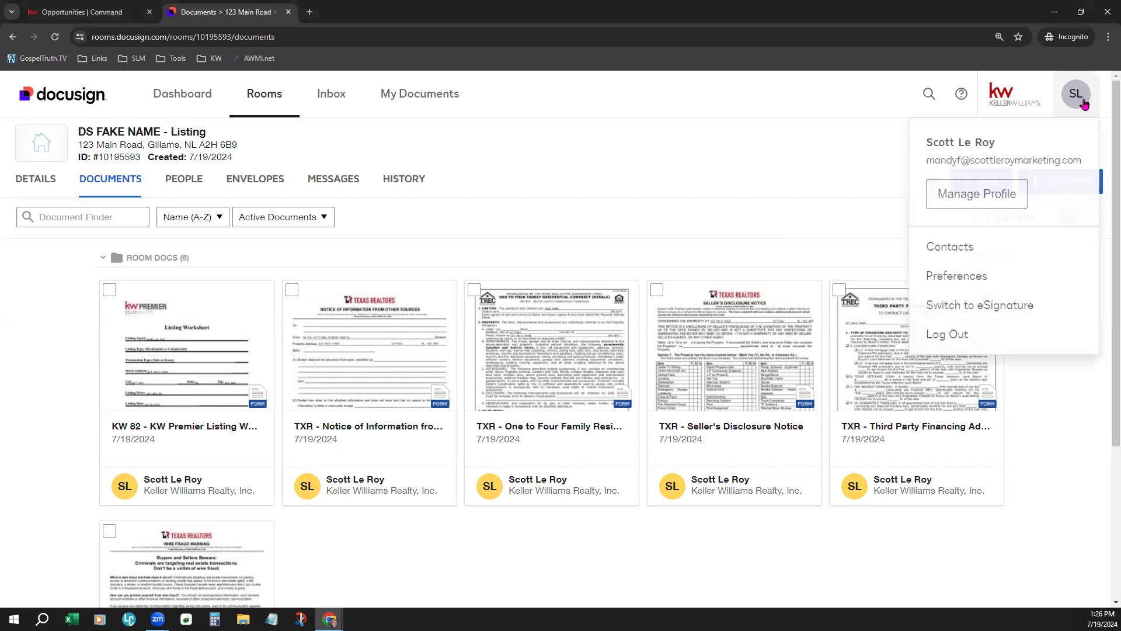
left_click(975, 290)
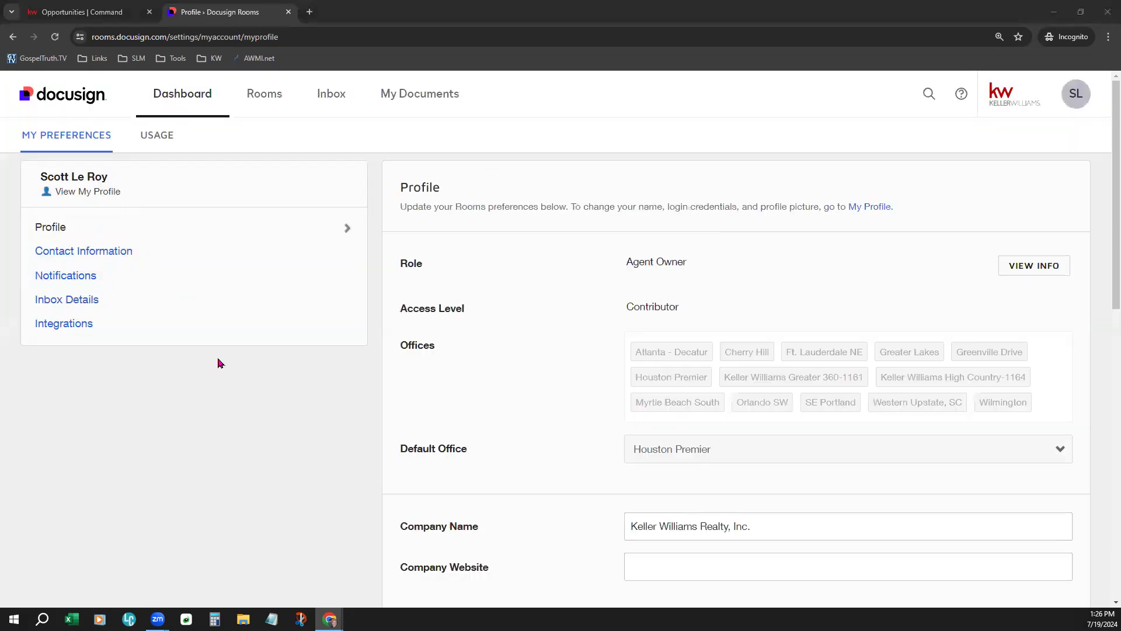
left_click(60, 324)
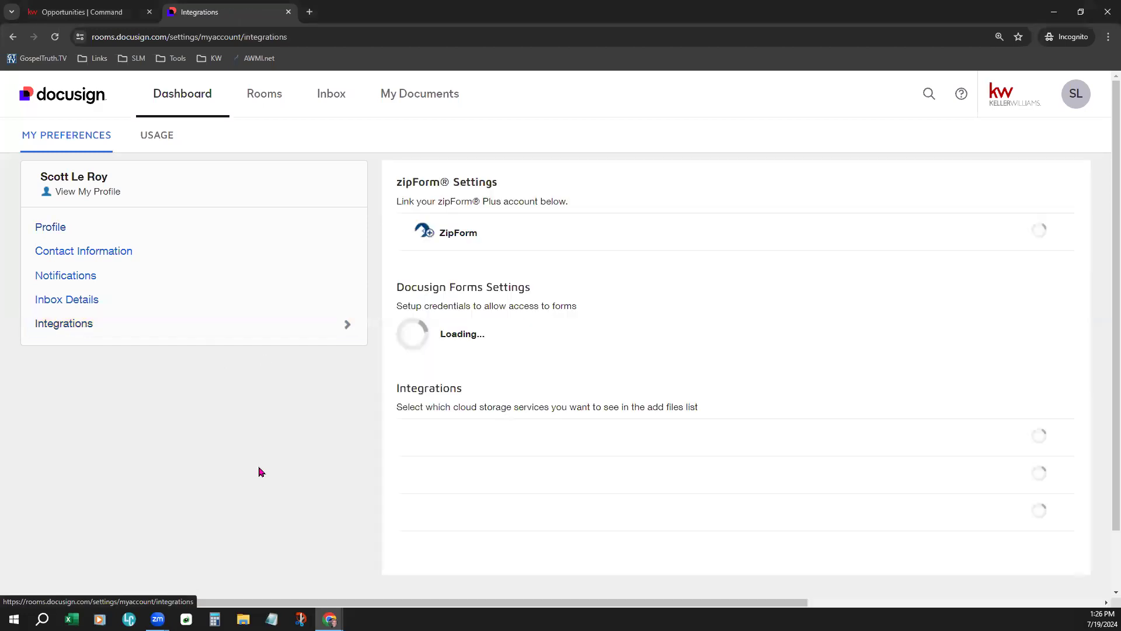
left_click_drag(450, 382, 530, 391)
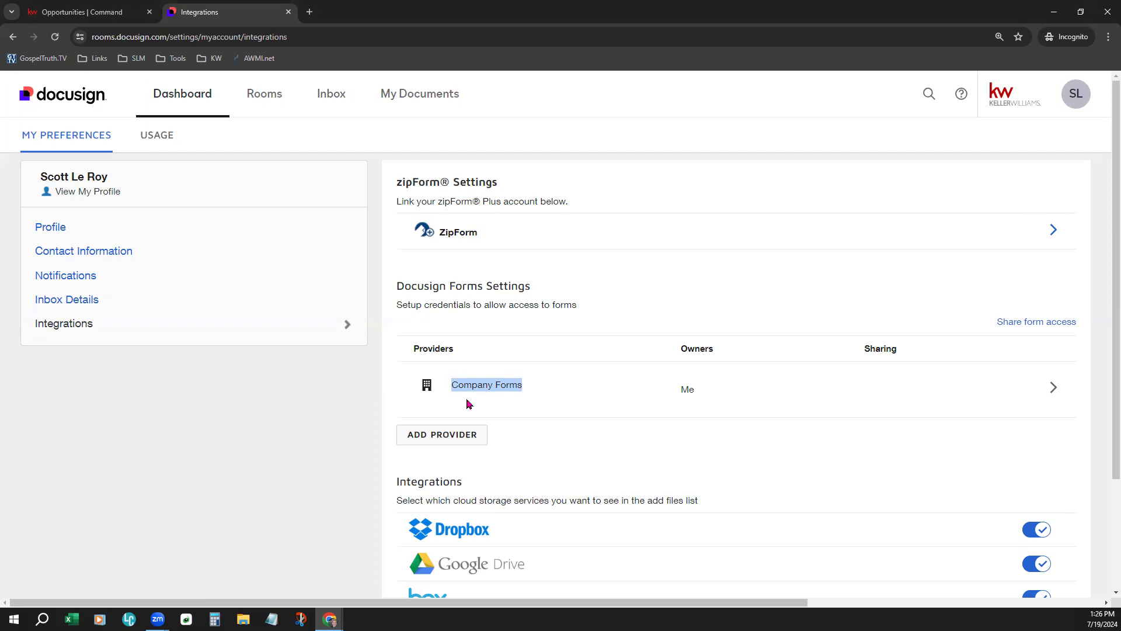
left_click(589, 382)
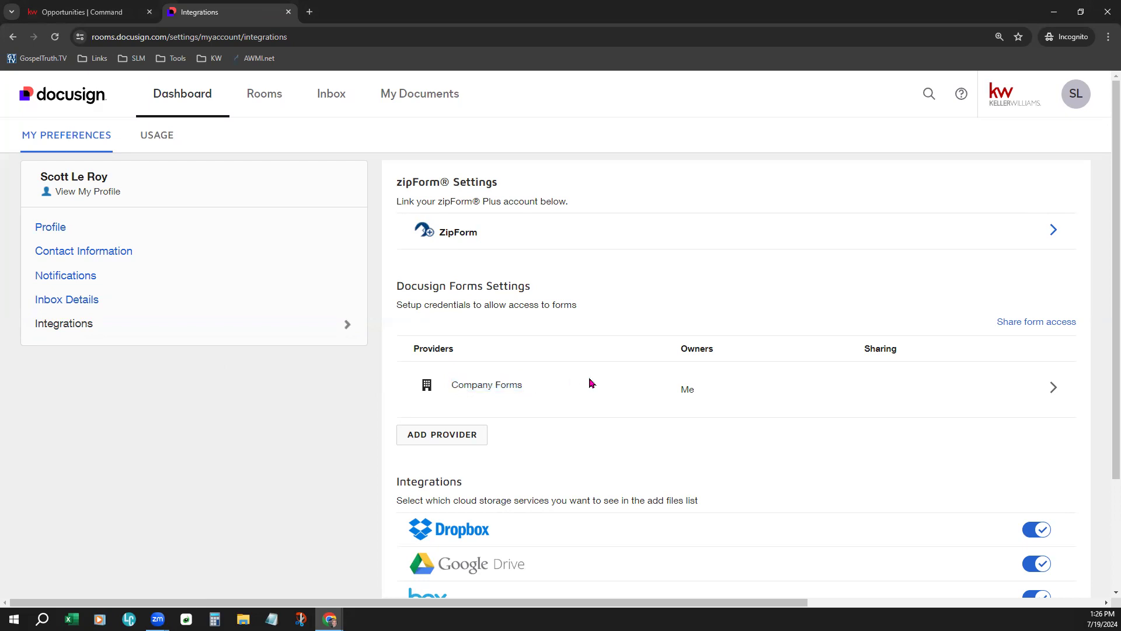
left_click(439, 442)
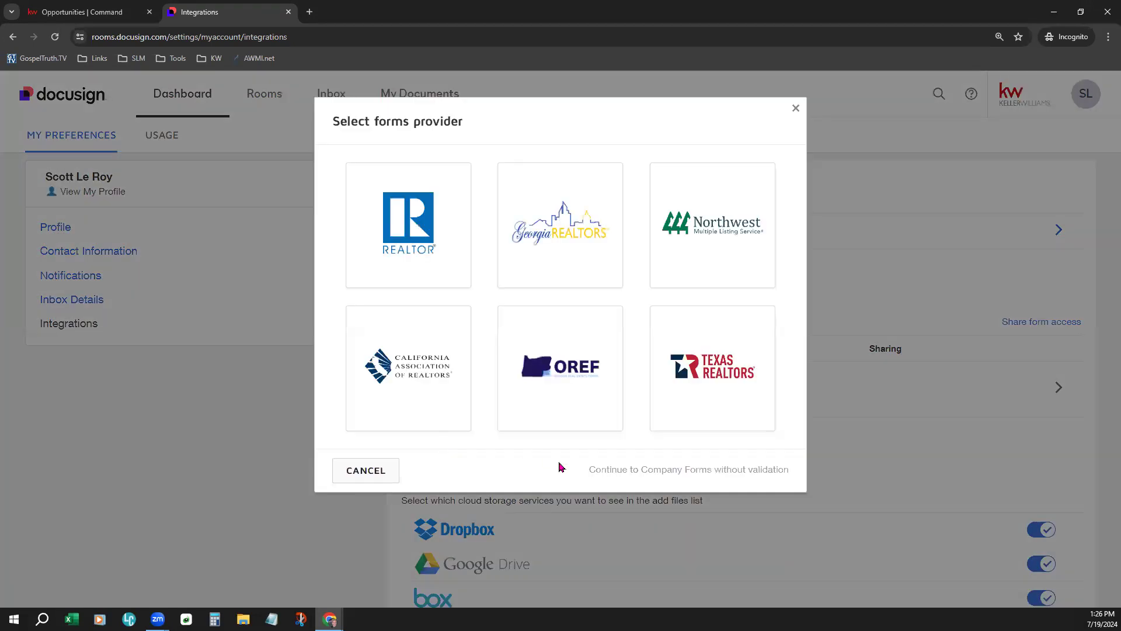
left_click_drag(589, 468, 789, 477)
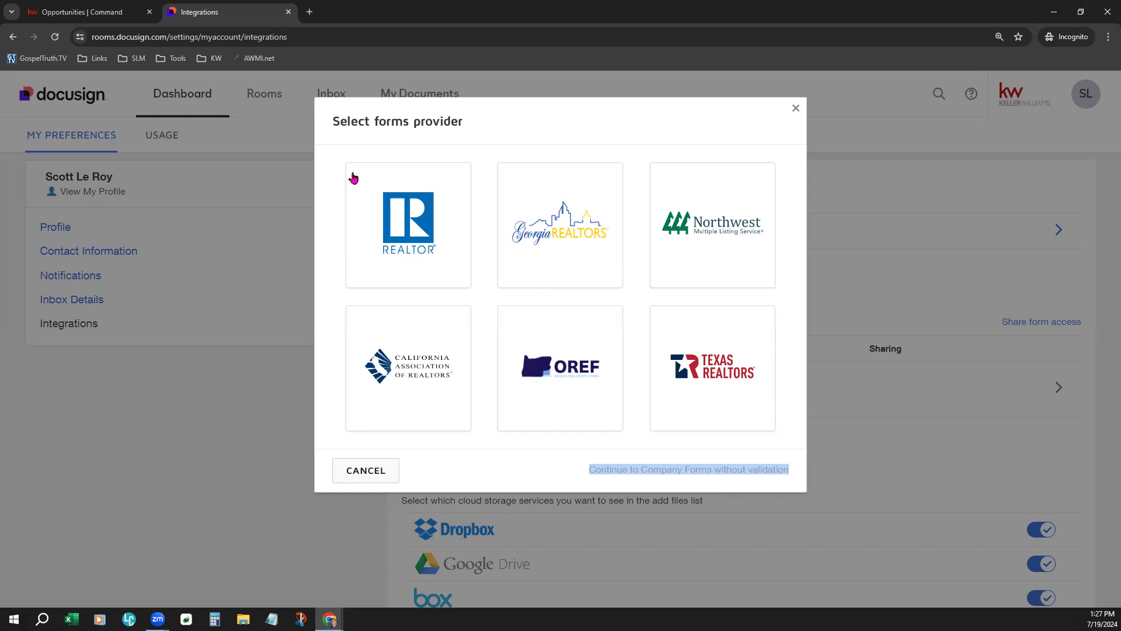
left_click(795, 108)
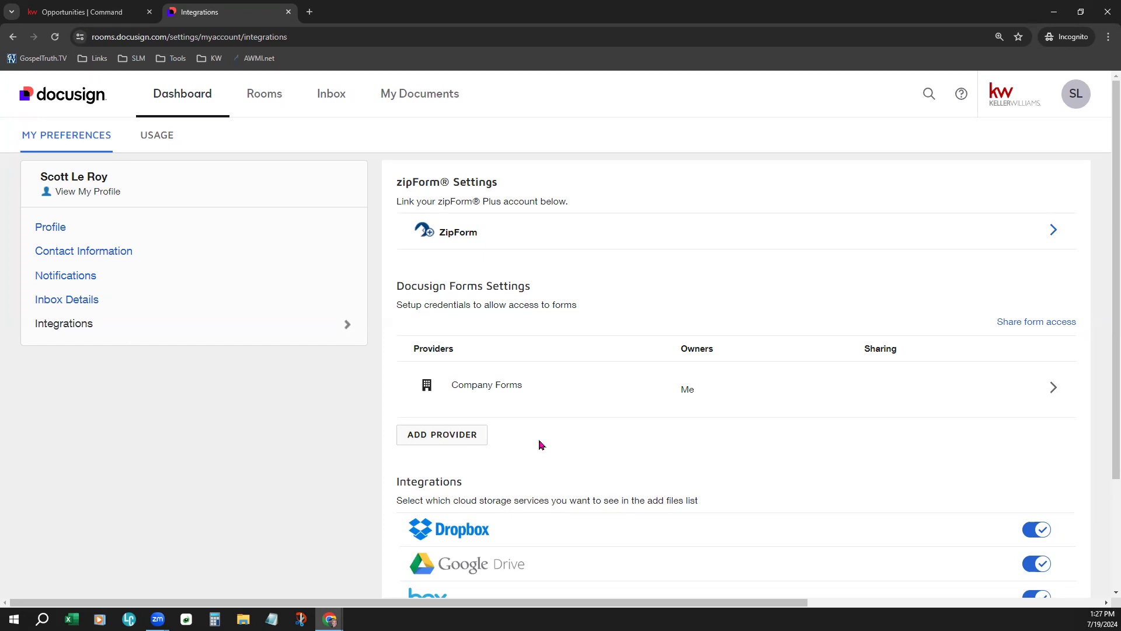
- Bring up the forms-provider chooser listing REALTOR, Georgia, Northwest, California, OREF and Texas options
left_click(446, 435)
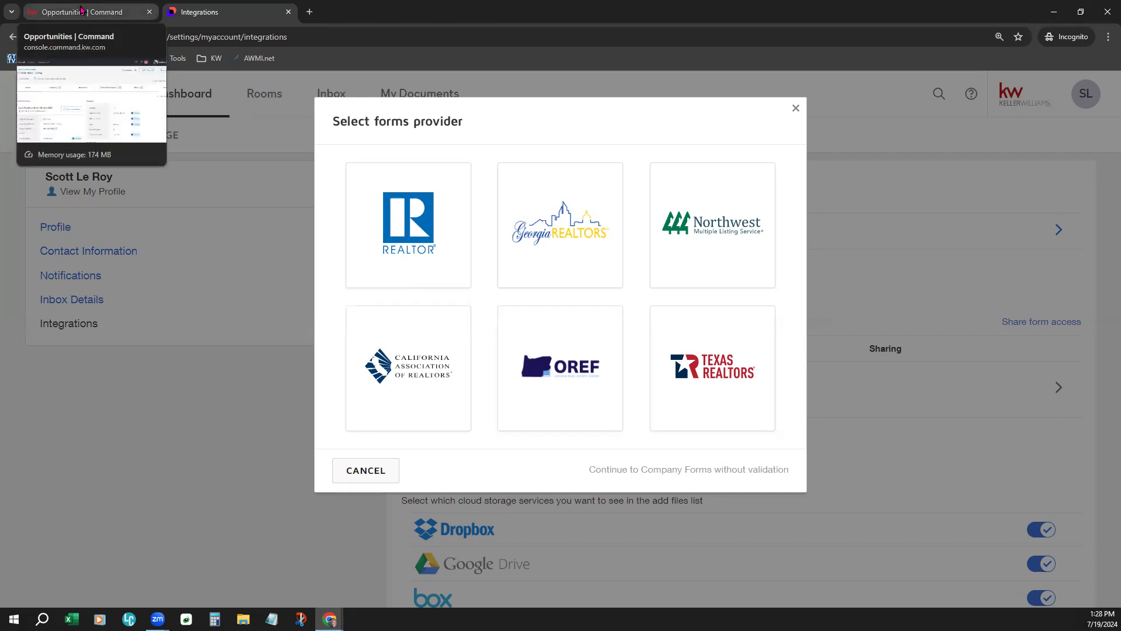
left_click(80, 10)
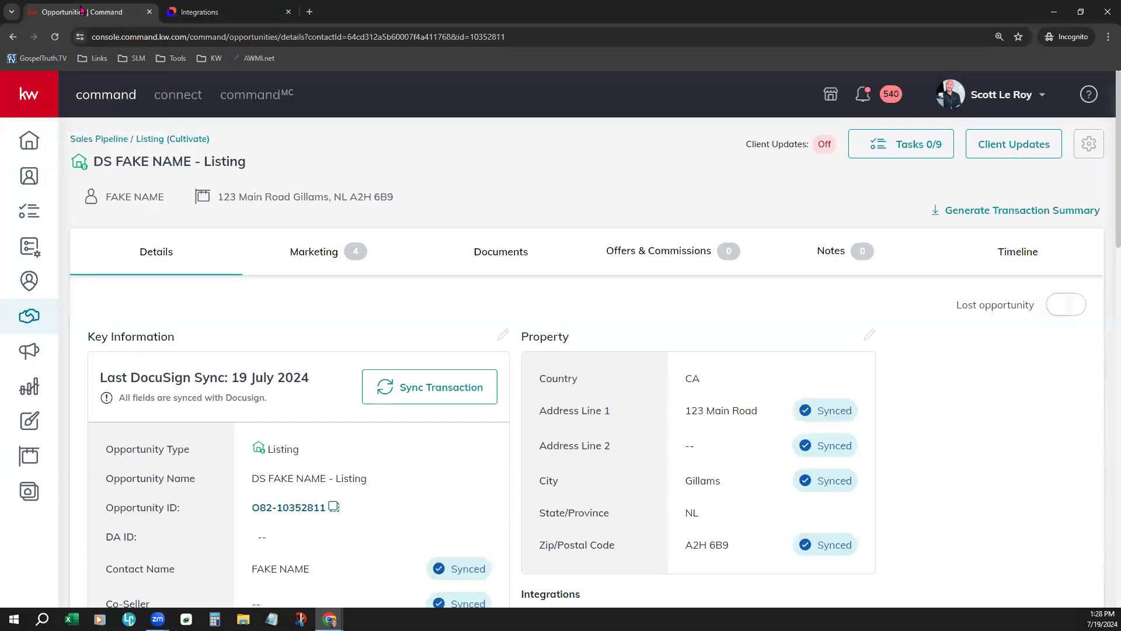
- Show the listing's Documents checklist sorted with Required documents first
left_click(506, 250)
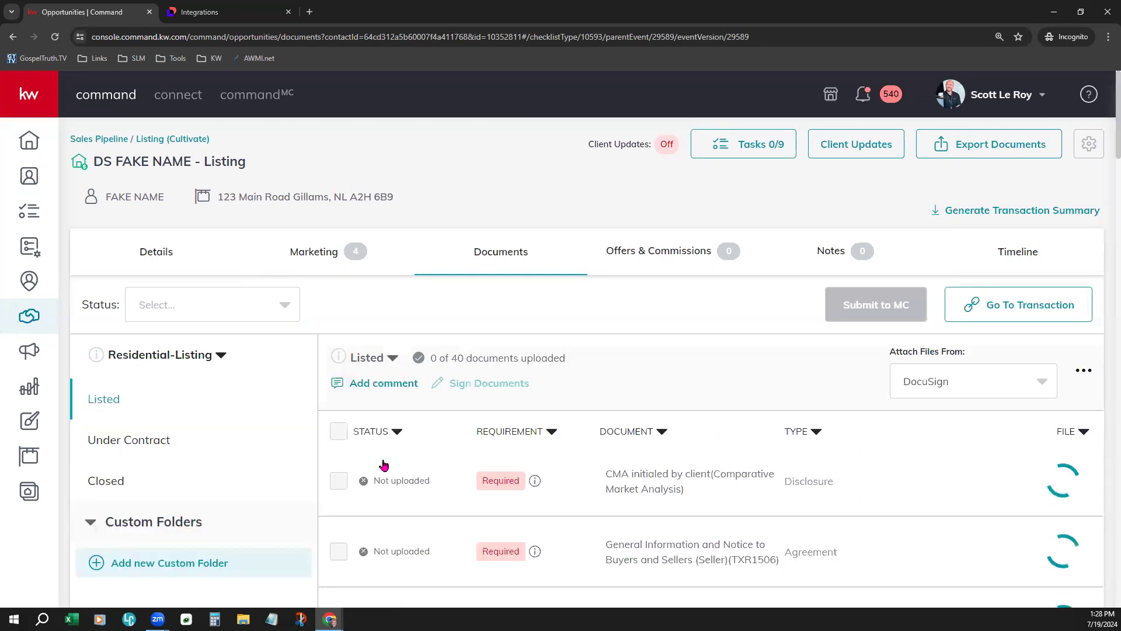
scroll(680, 367, "down", 2)
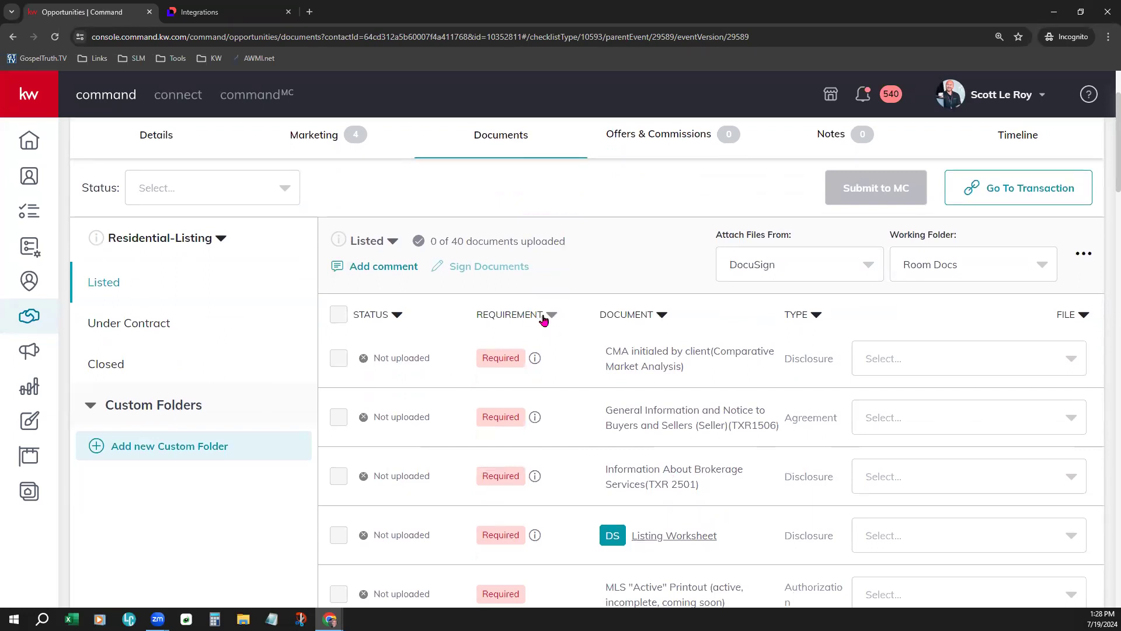
left_click(543, 324)
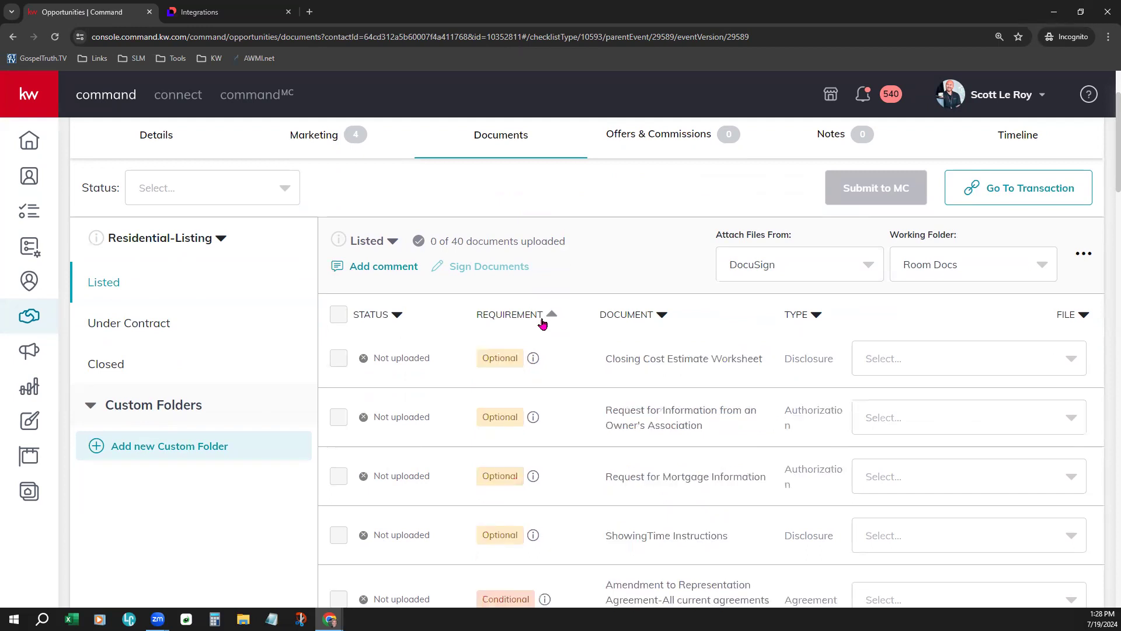
left_click(542, 324)
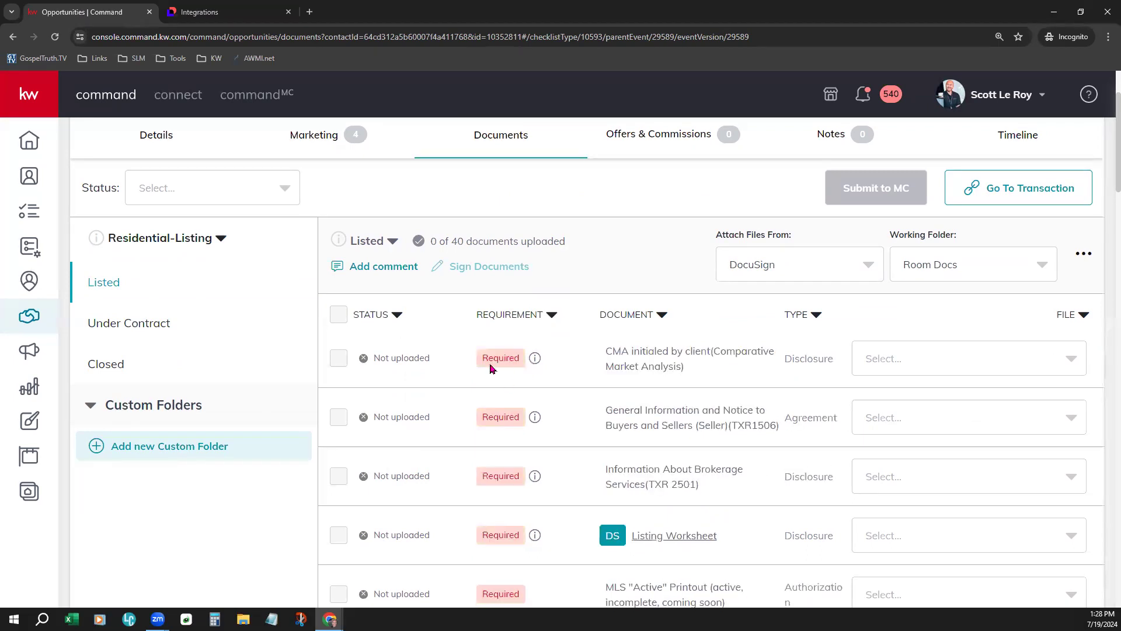
- Review the required, conditional and optional forms and the 0 of 40 uploaded count
scroll(533, 416, "down", 6)
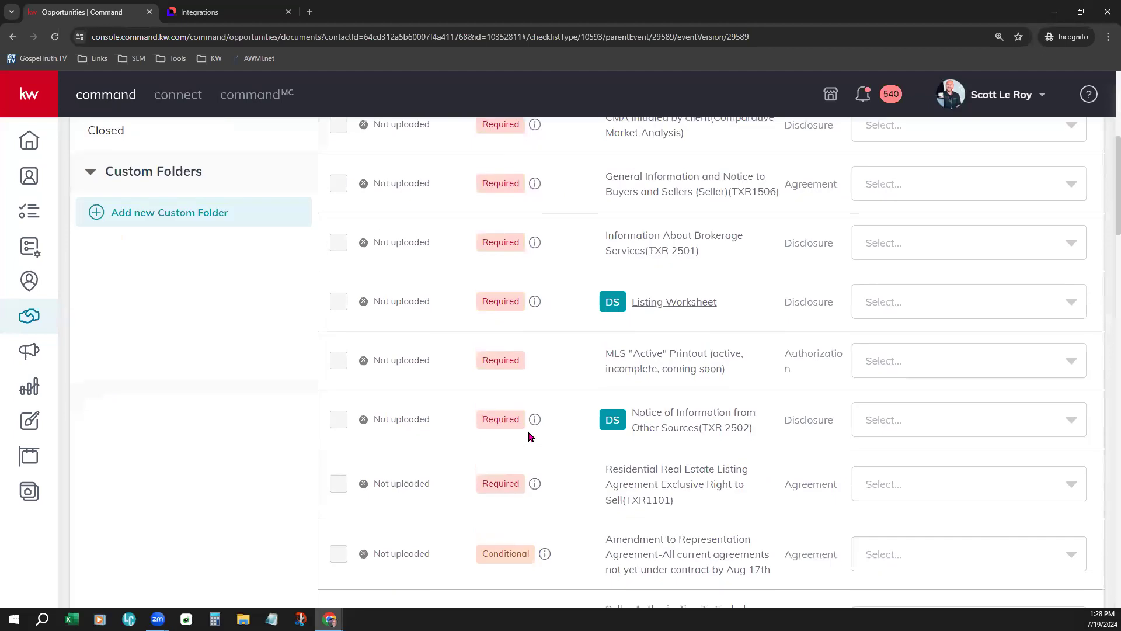
scroll(528, 434, "down", 2)
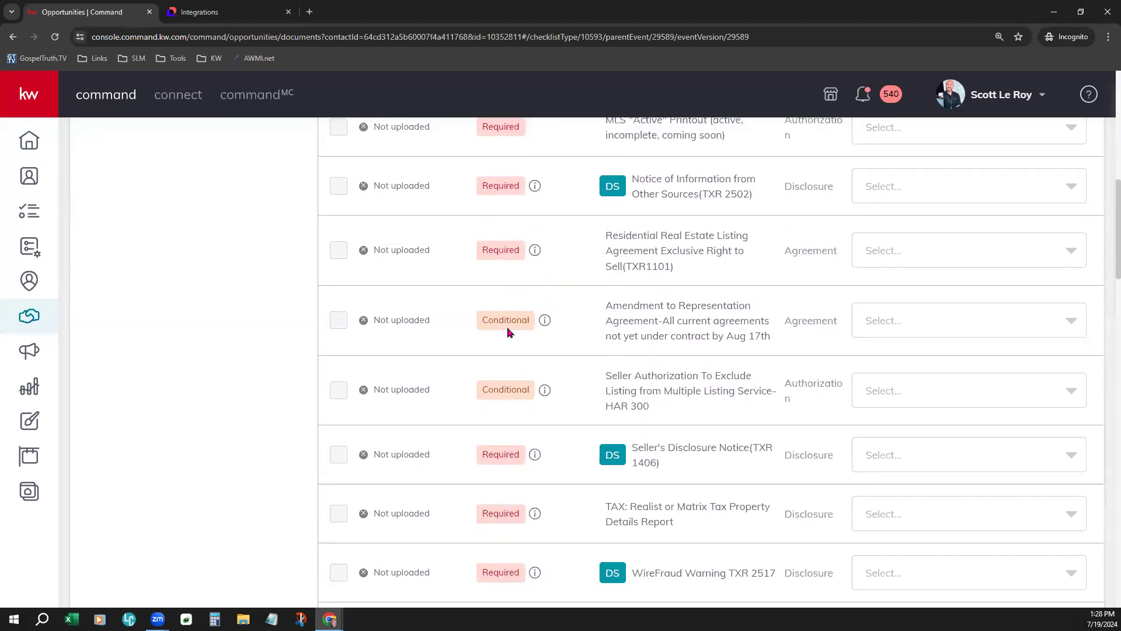
scroll(543, 445, "down", 1)
scroll(537, 445, "up", 8)
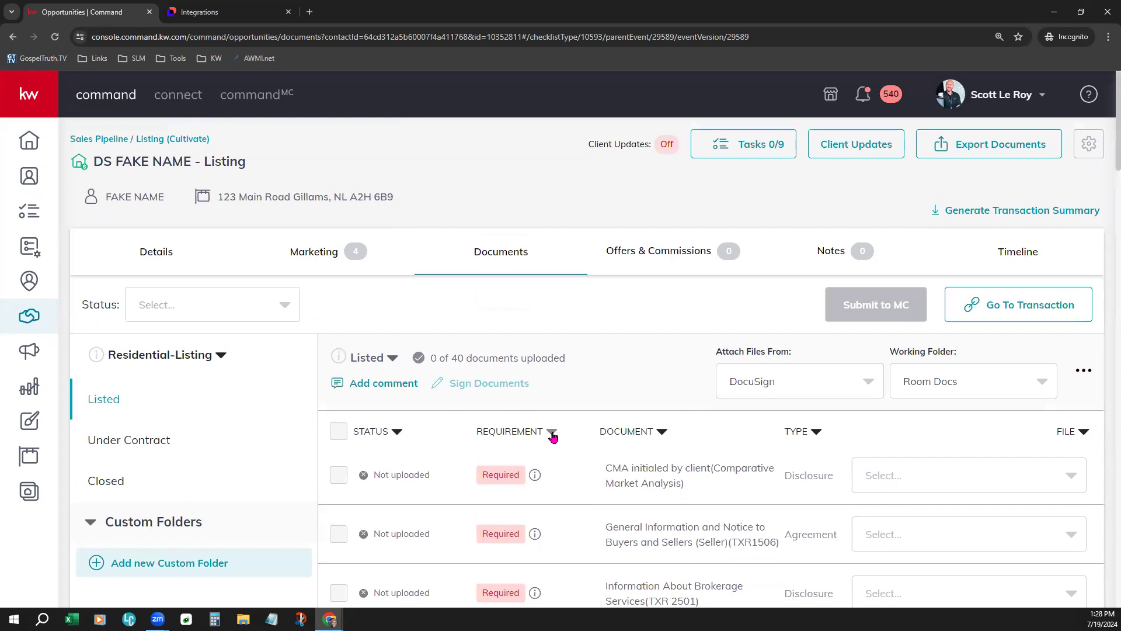
scroll(552, 437, "down", 10)
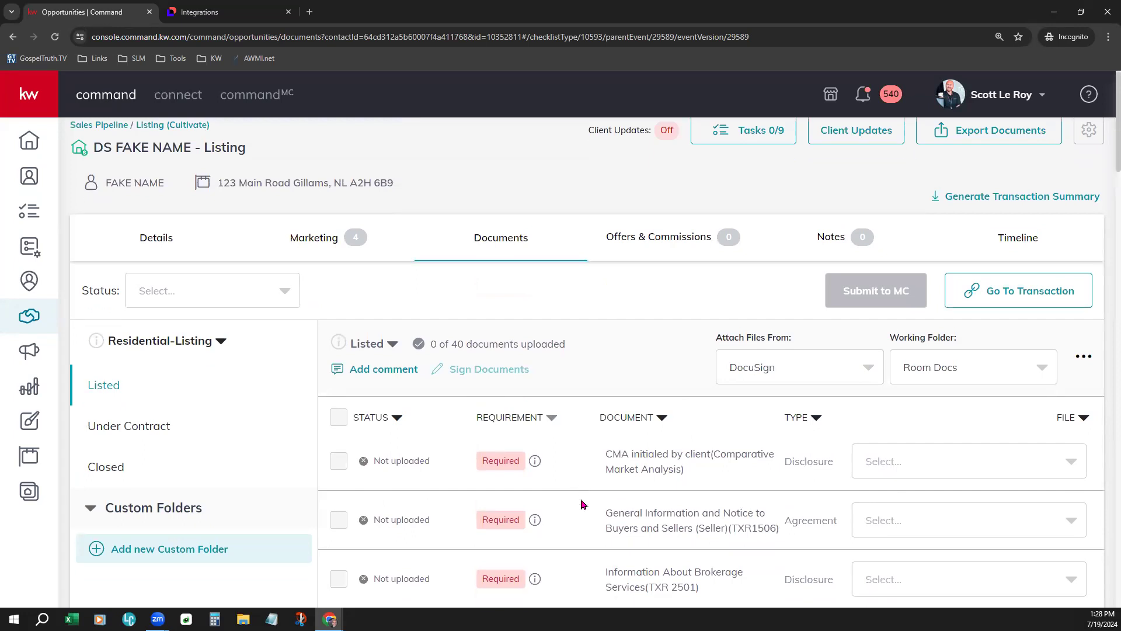
scroll(554, 486, "down", 1)
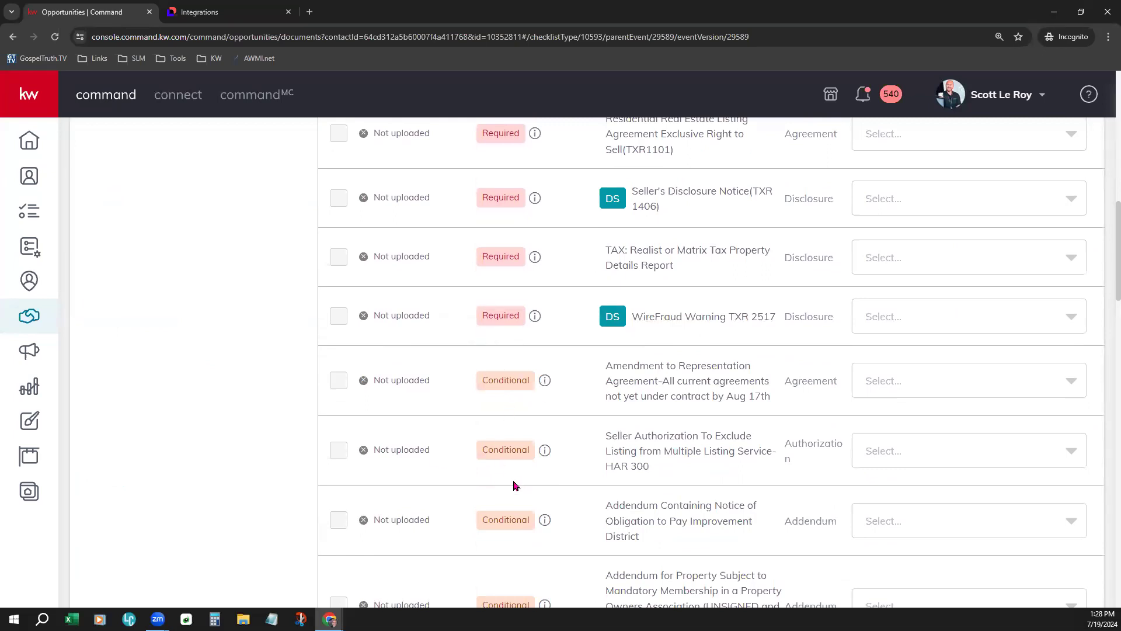
scroll(549, 539, "down", 13)
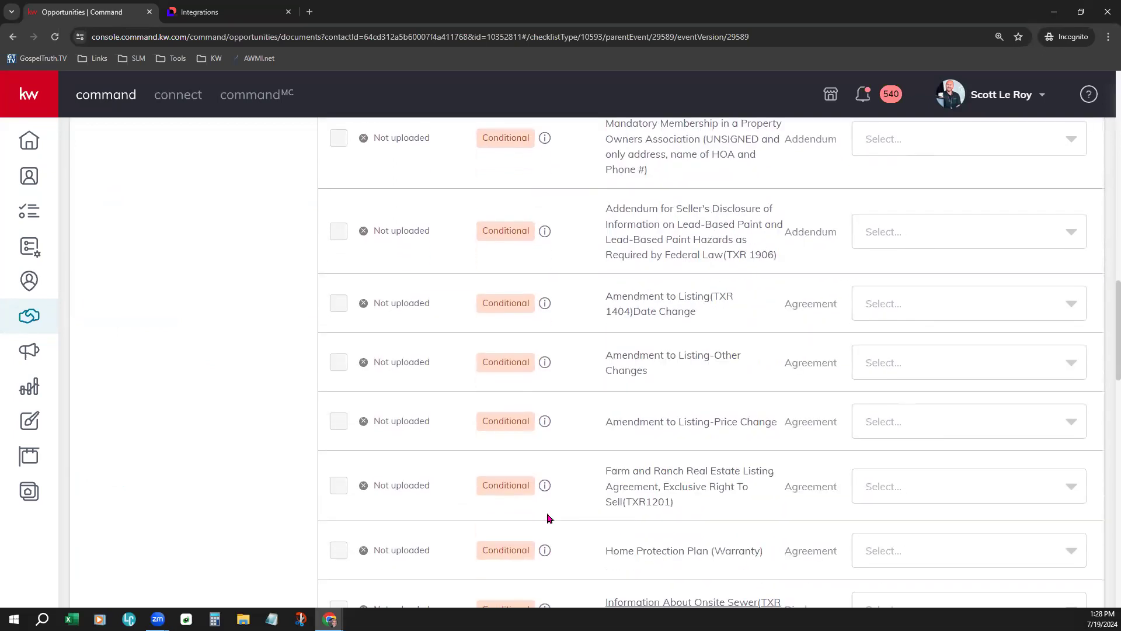
scroll(549, 518, "down", 11)
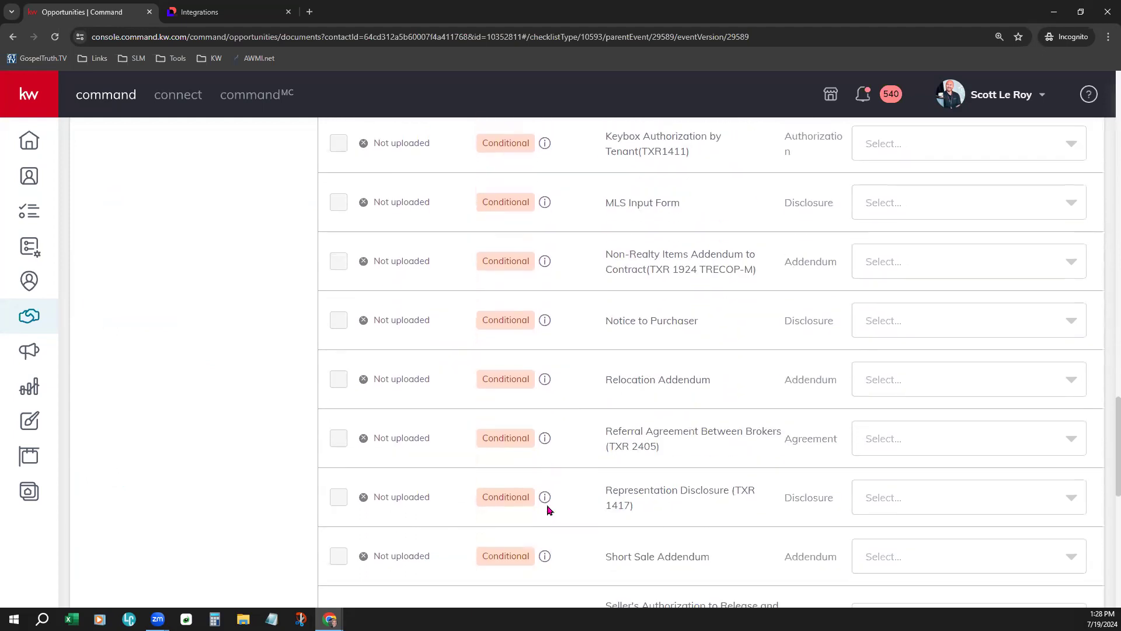
scroll(549, 508, "down", 7)
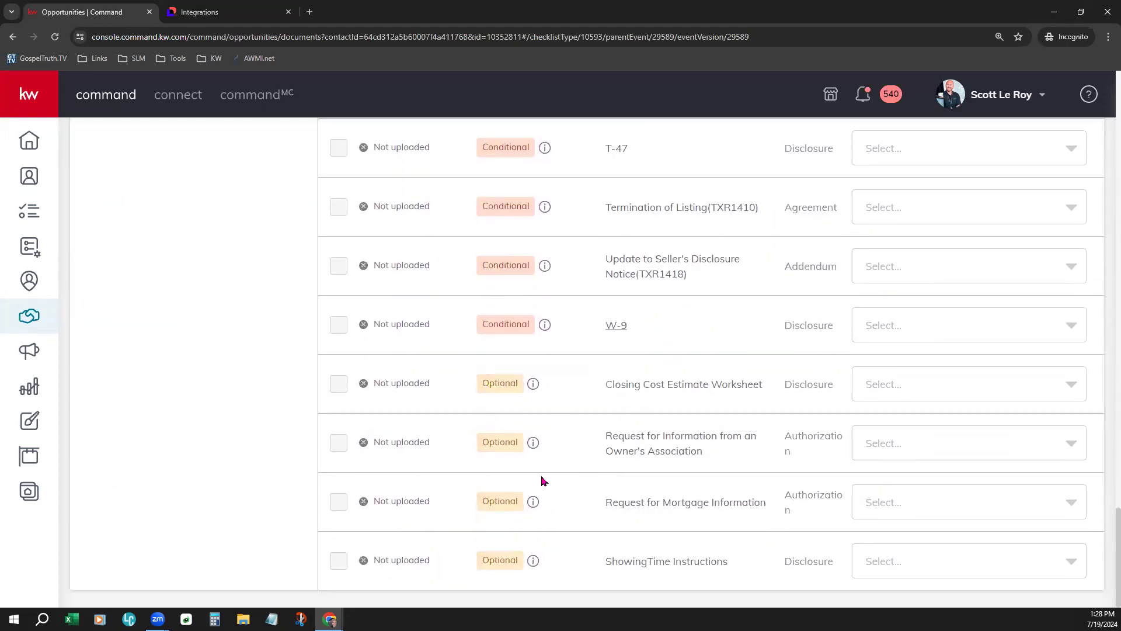
scroll(548, 475, "up", 9)
scroll(561, 465, "up", 20)
scroll(561, 465, "up", 13)
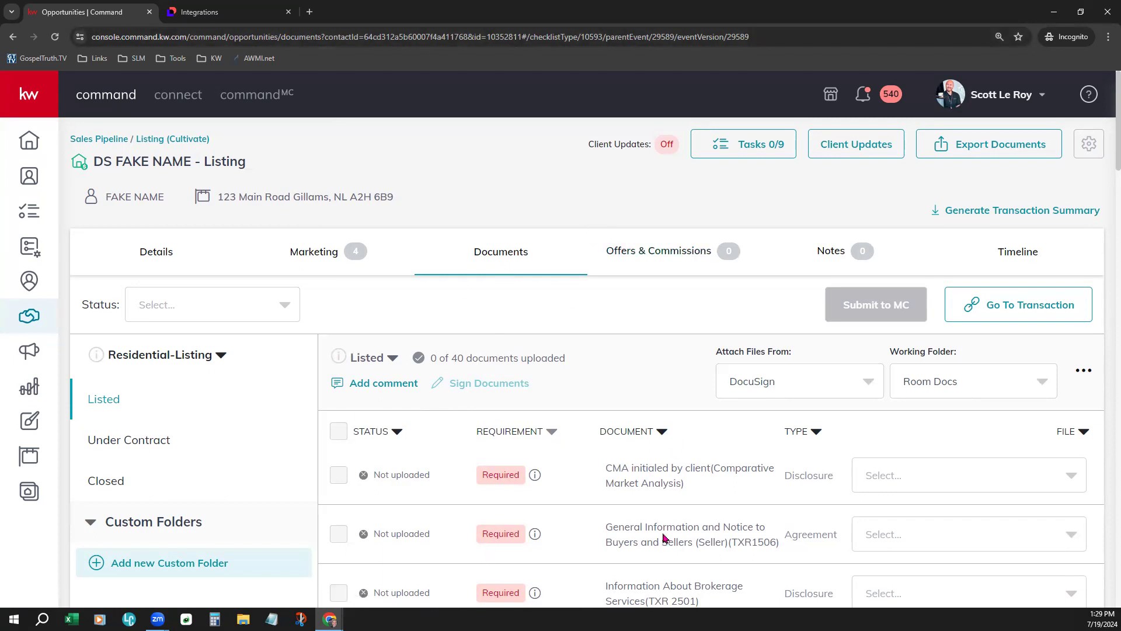
left_click_drag(446, 357, 563, 357)
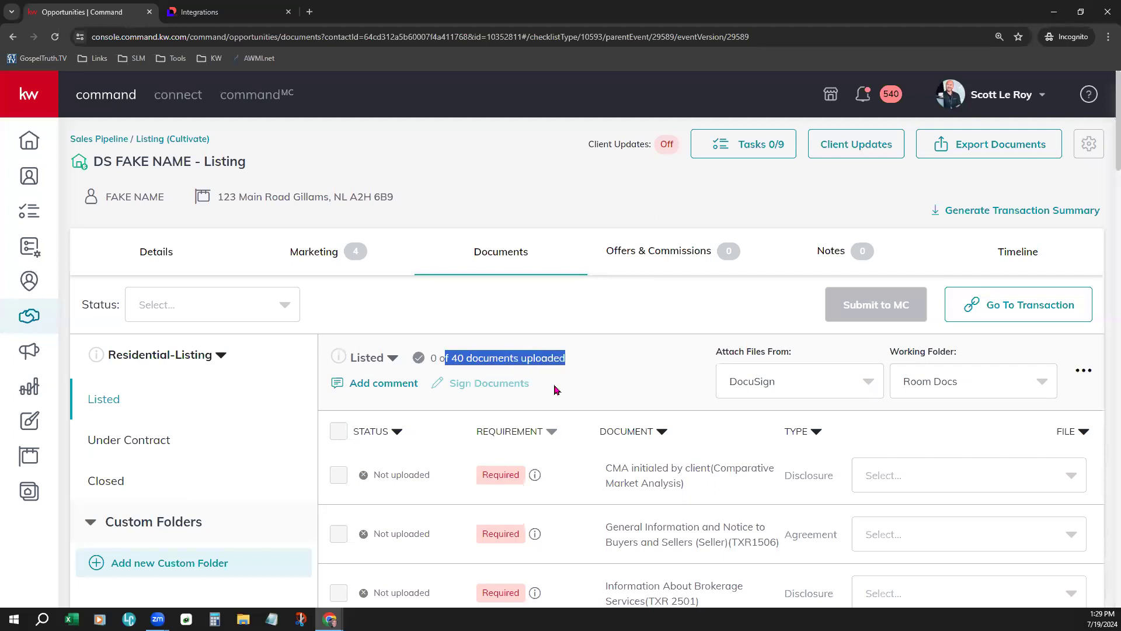
left_click(607, 364)
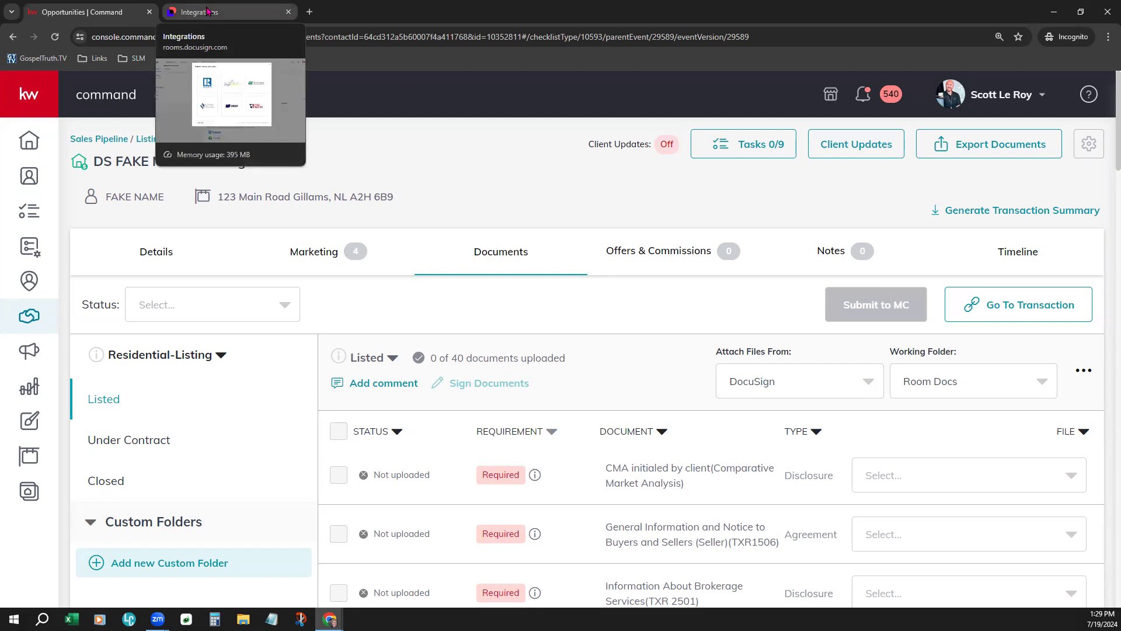
- Inspect the REALTOR (NAR) provider's member ID, last name and association fields, then cancel it
left_click(208, 12)
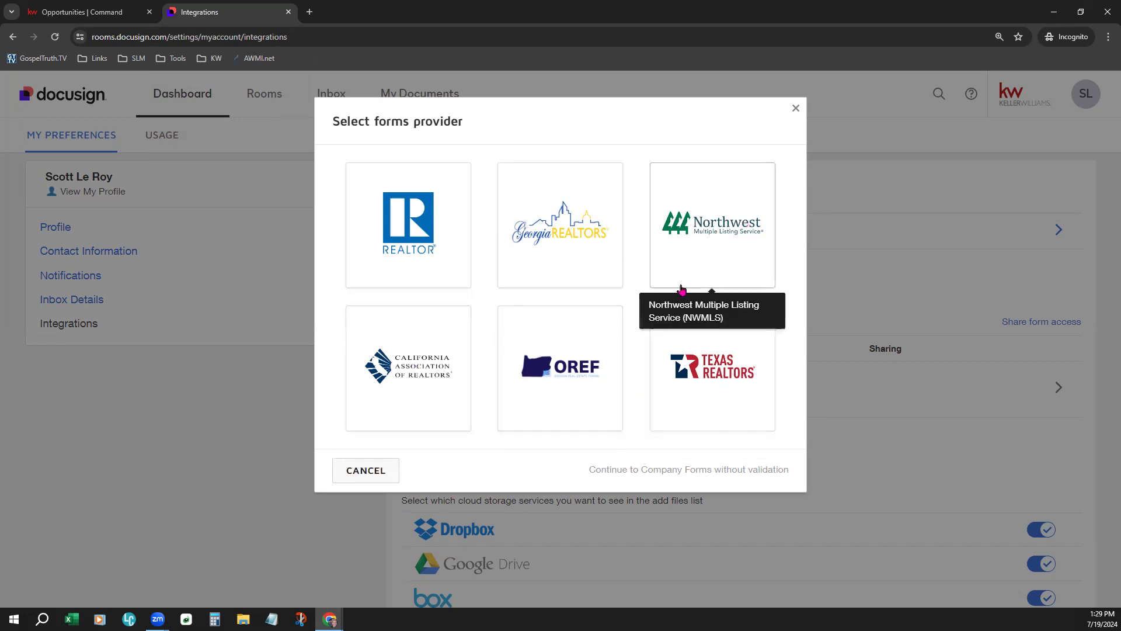
left_click(379, 222)
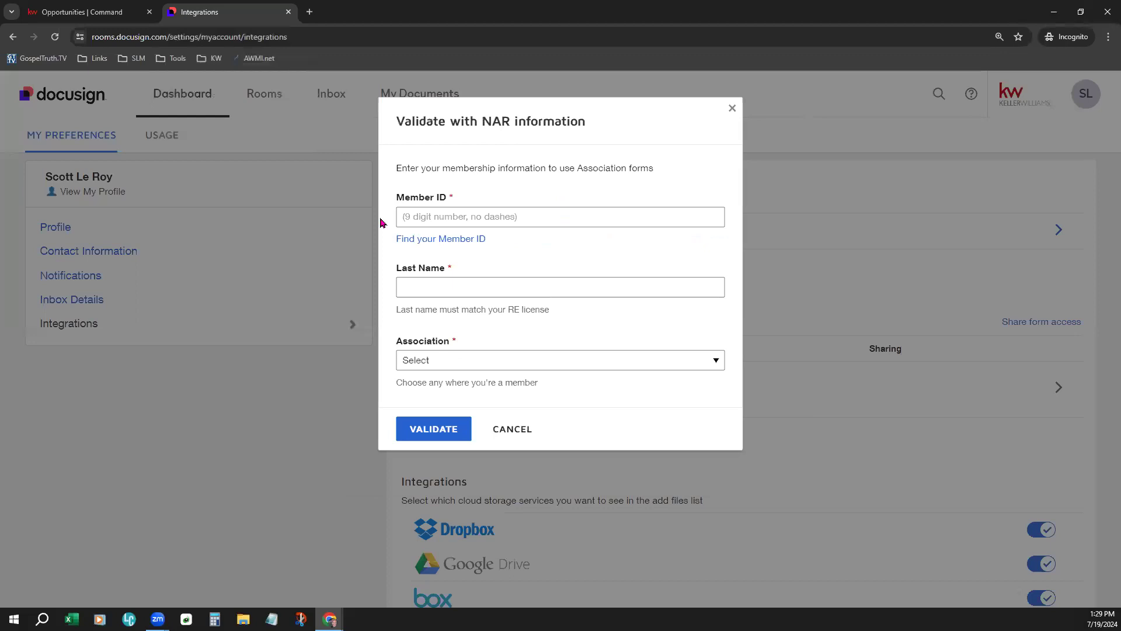
left_click(507, 217)
left_click(484, 287)
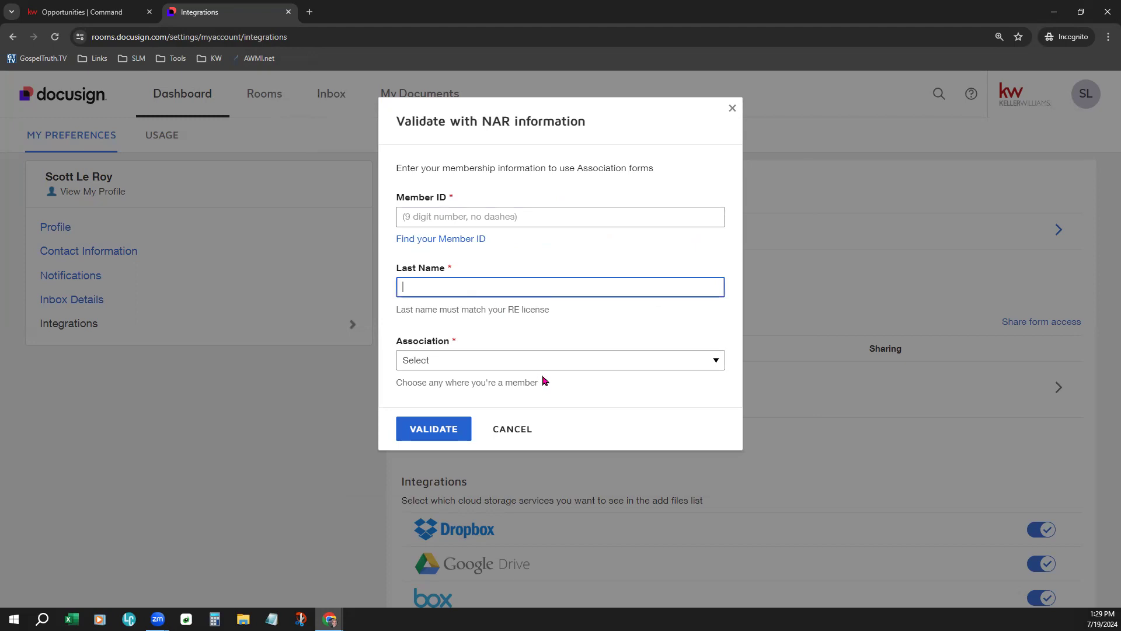
left_click(541, 350)
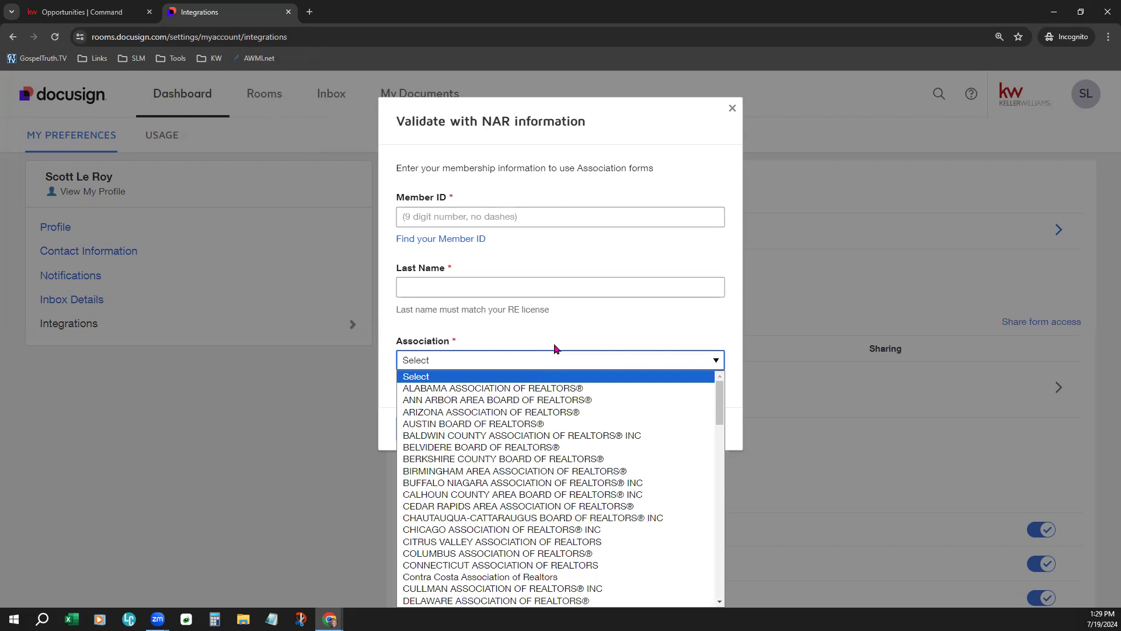
left_click(587, 336)
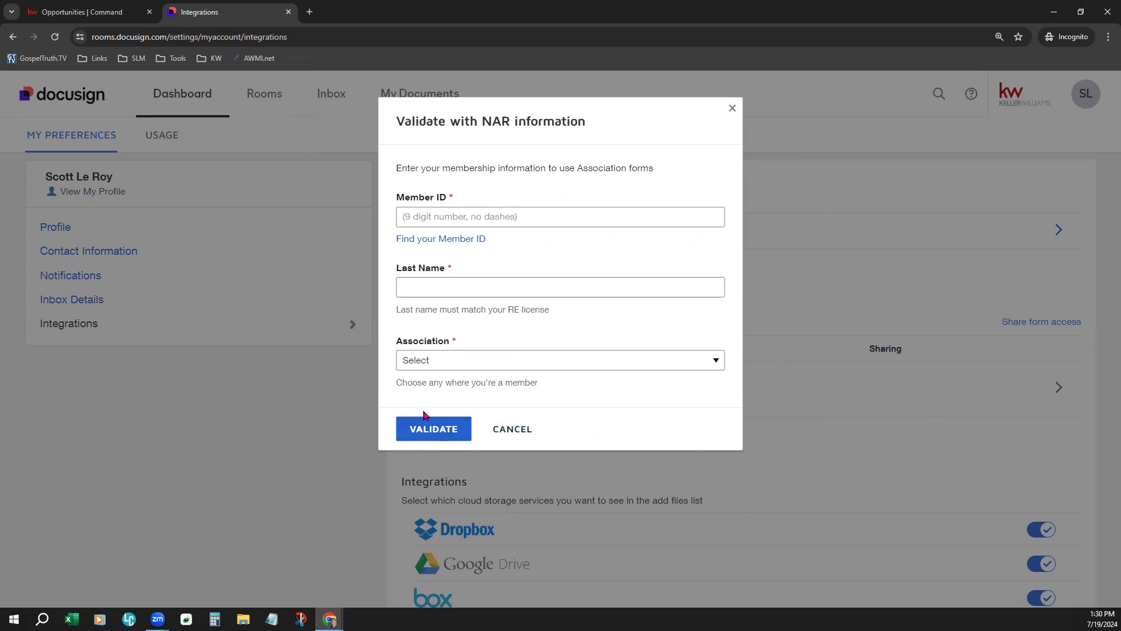
left_click(500, 432)
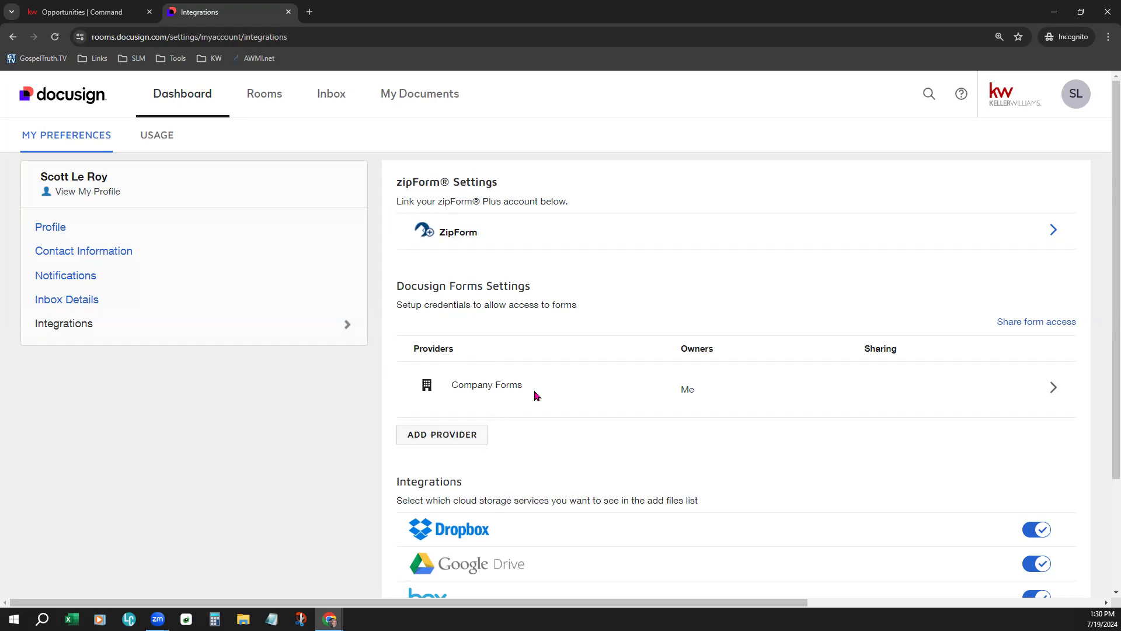
left_click(459, 436)
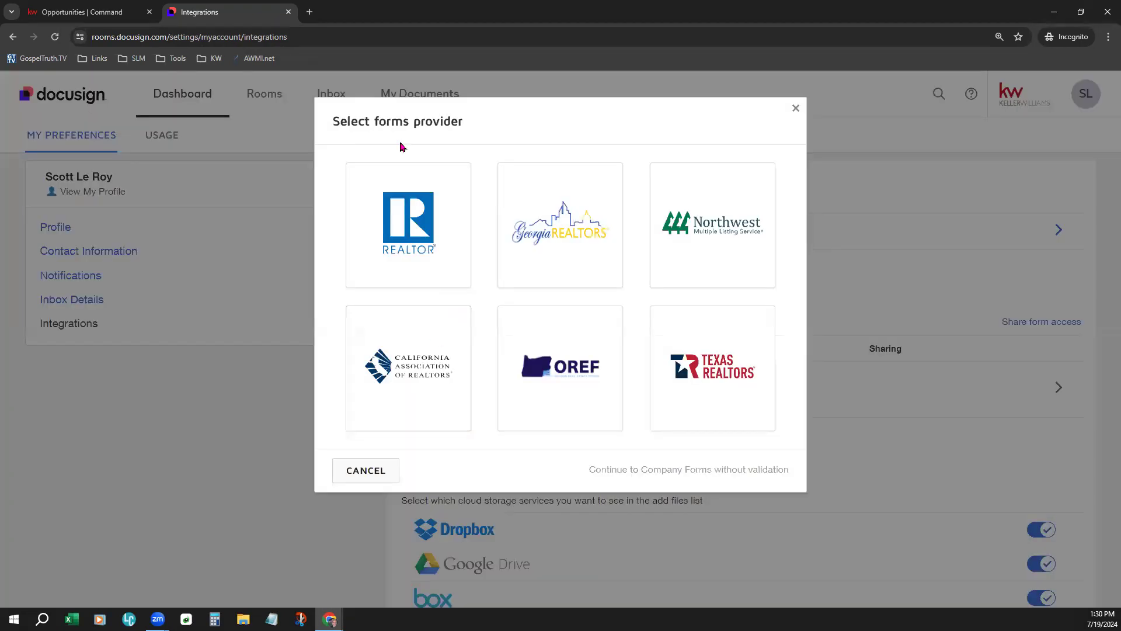
left_click(396, 251)
left_click(403, 215)
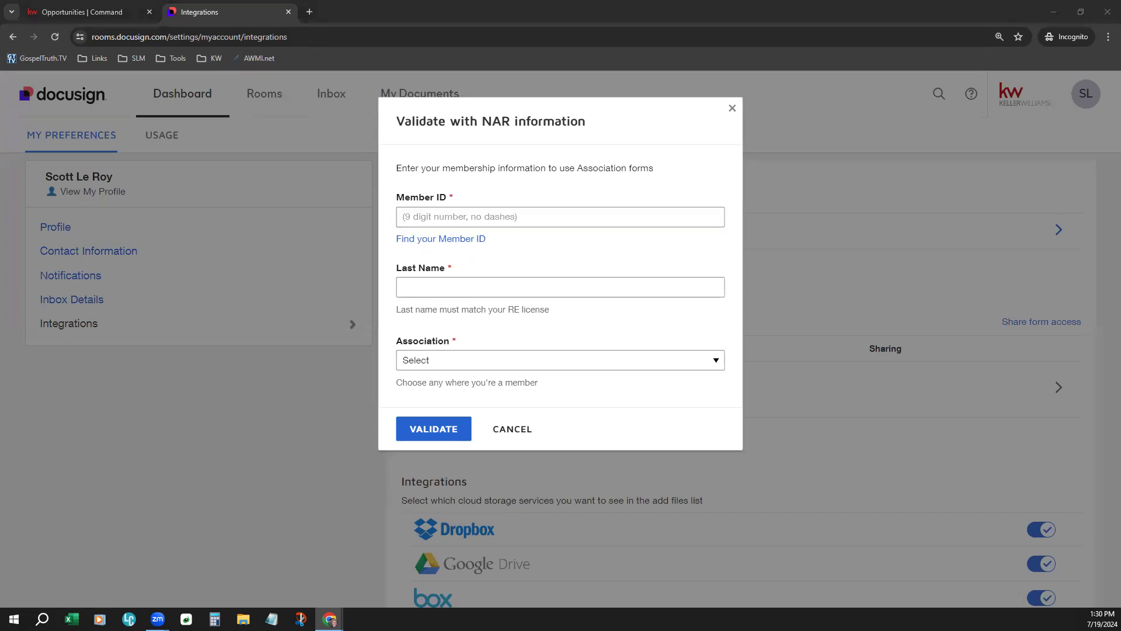
left_click(513, 430)
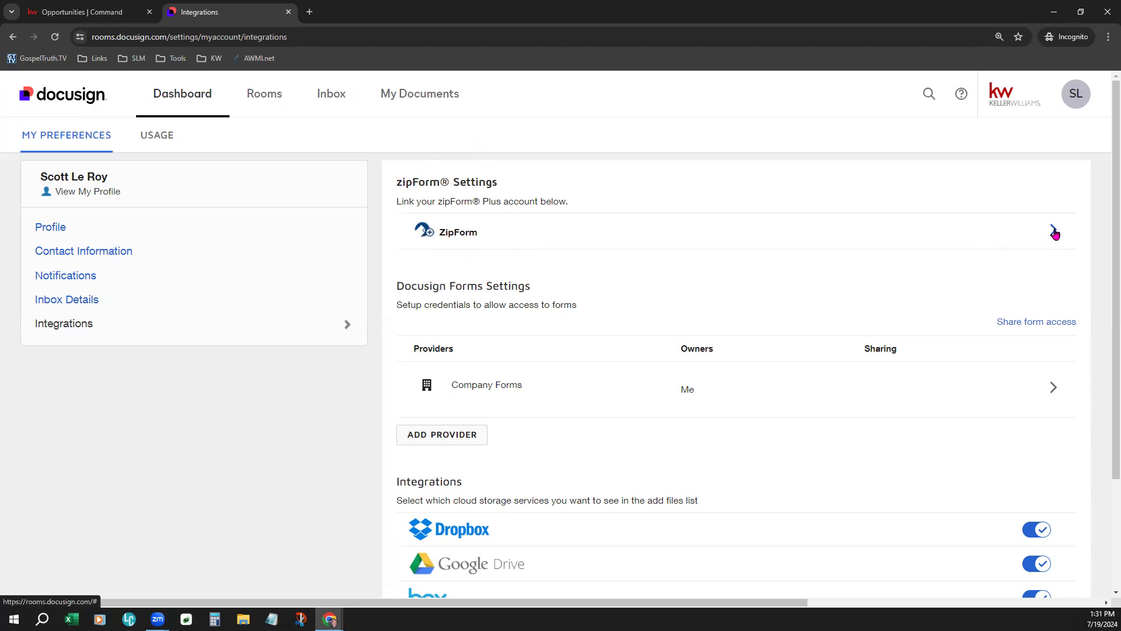
left_click(1054, 233)
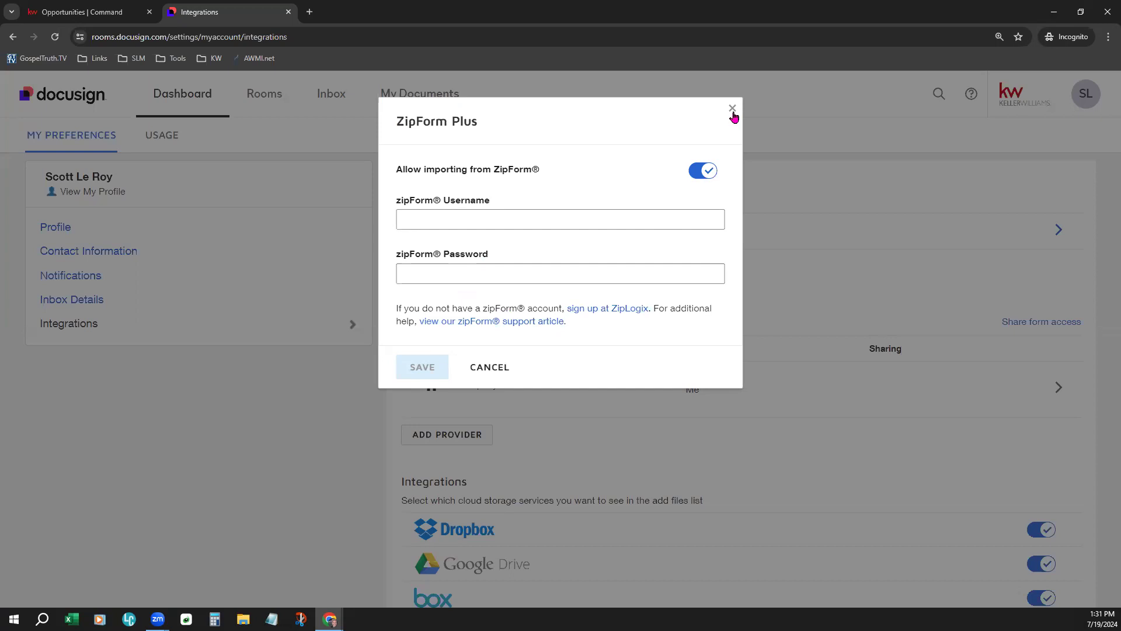
left_click(733, 110)
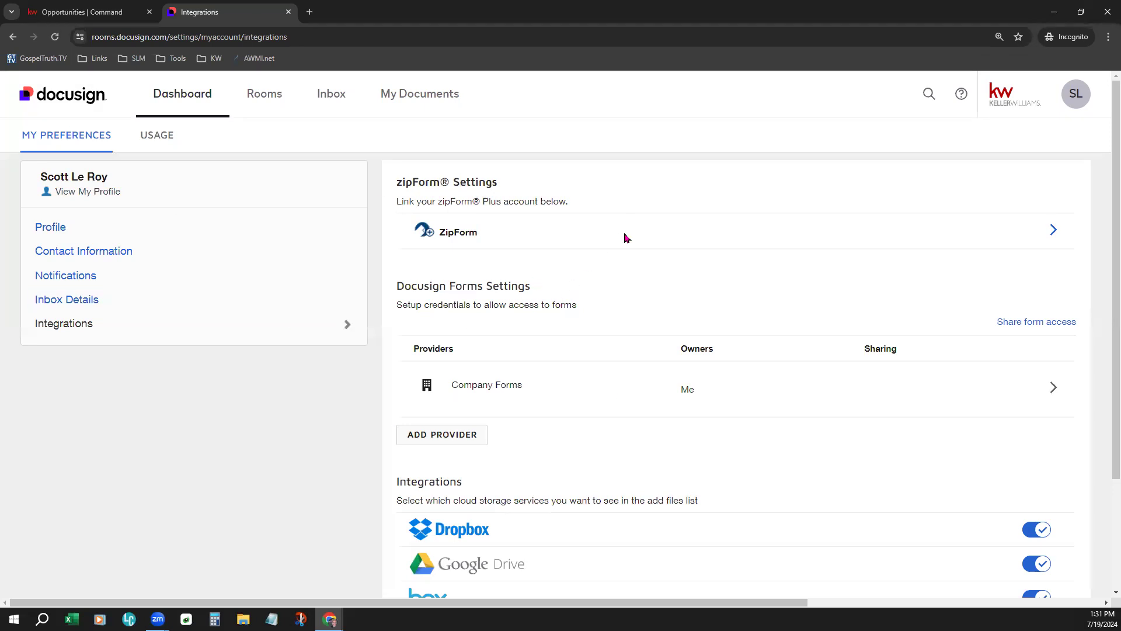
- Open the most recent listing room's documents, showing its six Room Docs forms
left_click(268, 95)
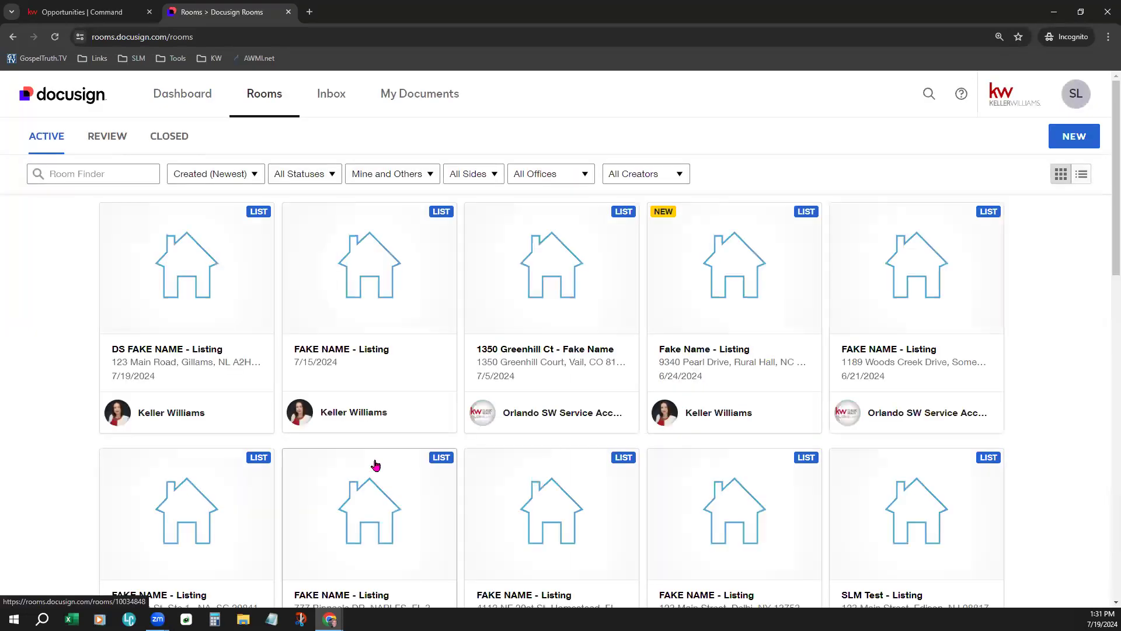
left_click(170, 267)
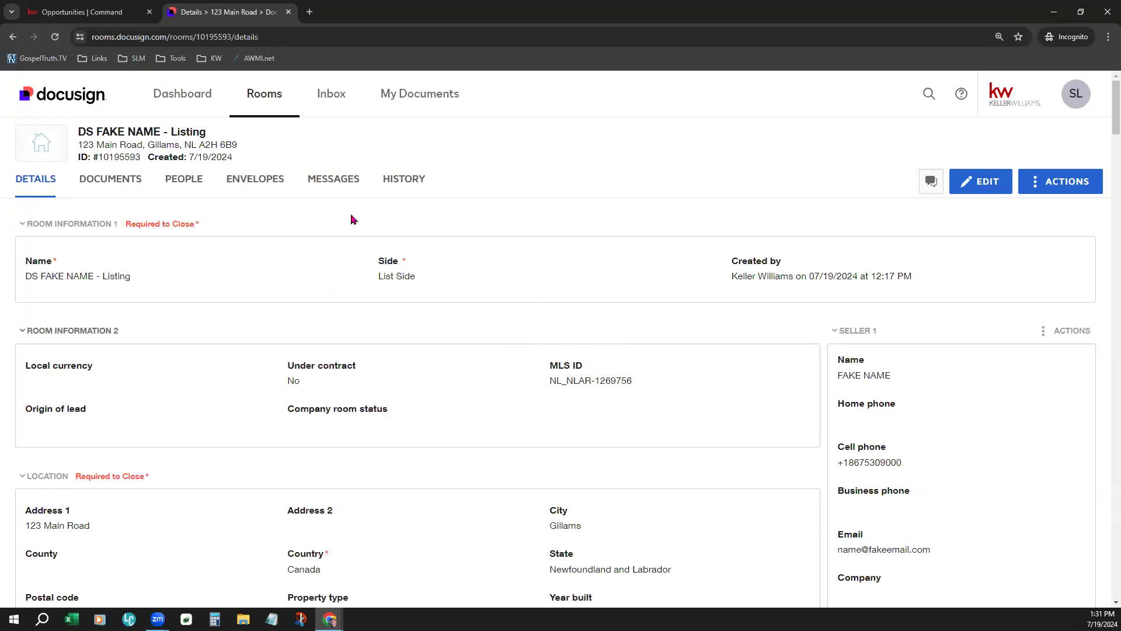
left_click(110, 179)
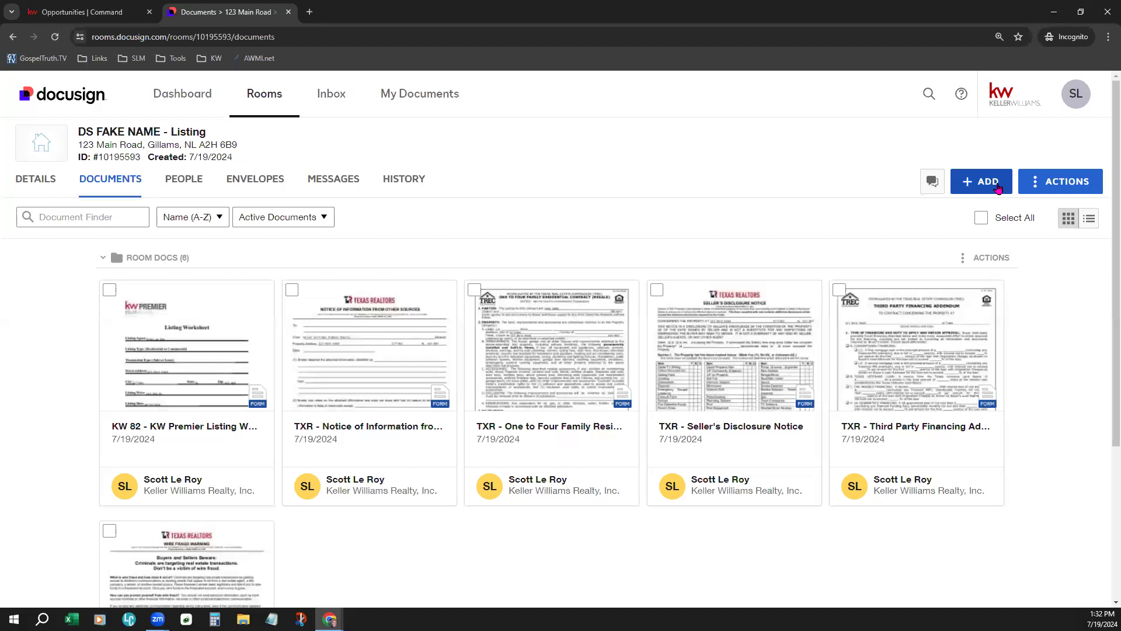
- Upload the SLM Overview PDF from Downloads via ADD > Computer, bringing Room Docs to seven
left_click(989, 184)
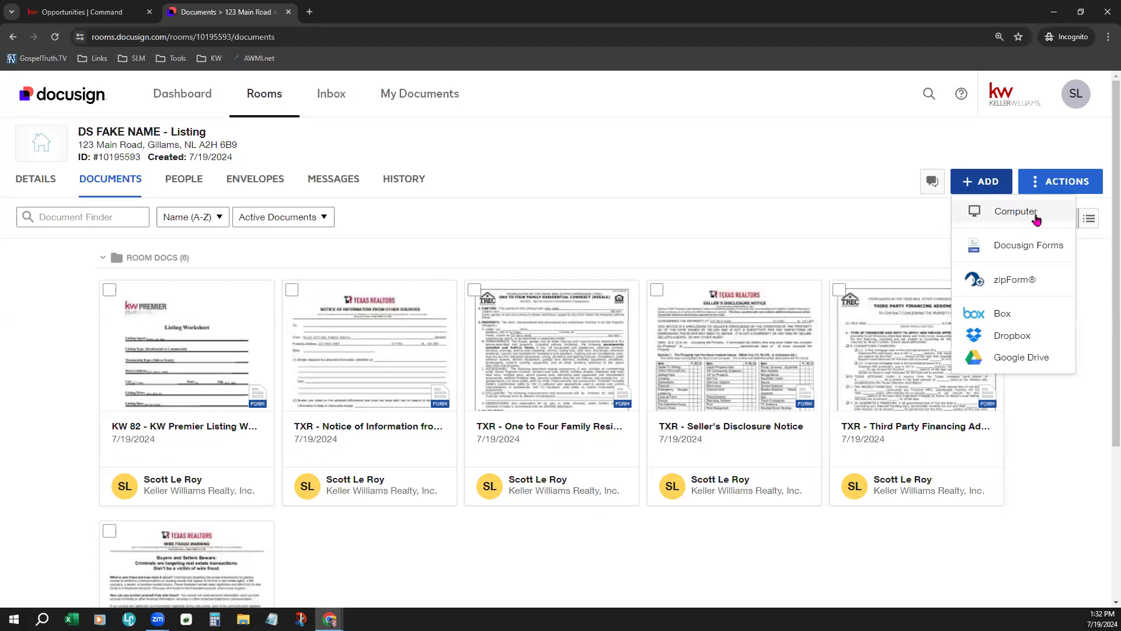
left_click(1038, 215)
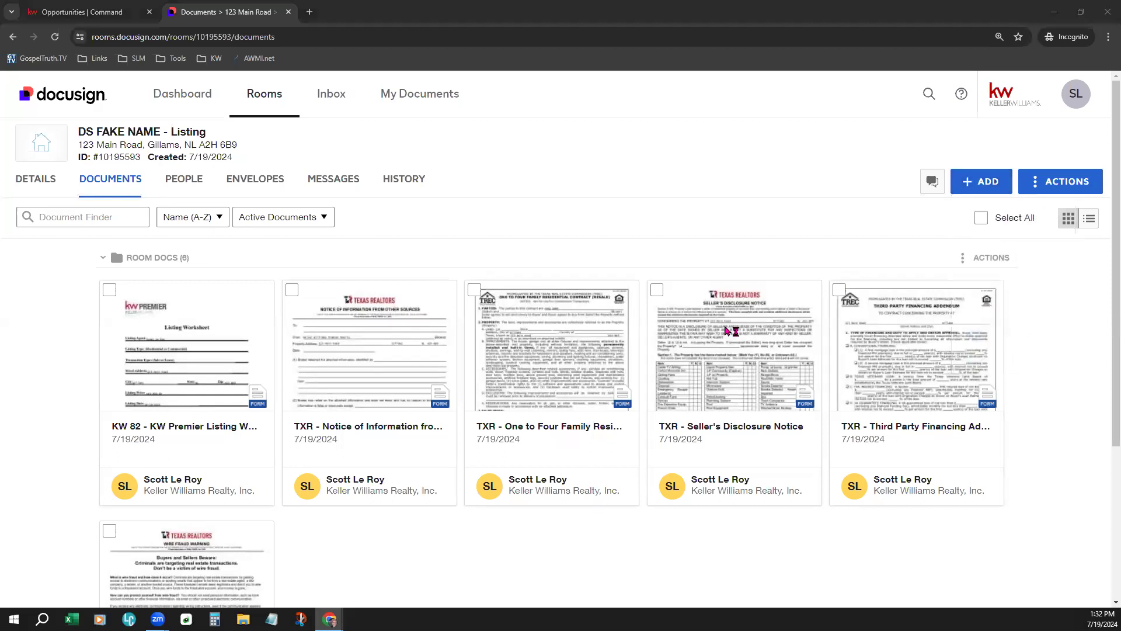
left_click(67, 188)
left_click(150, 100)
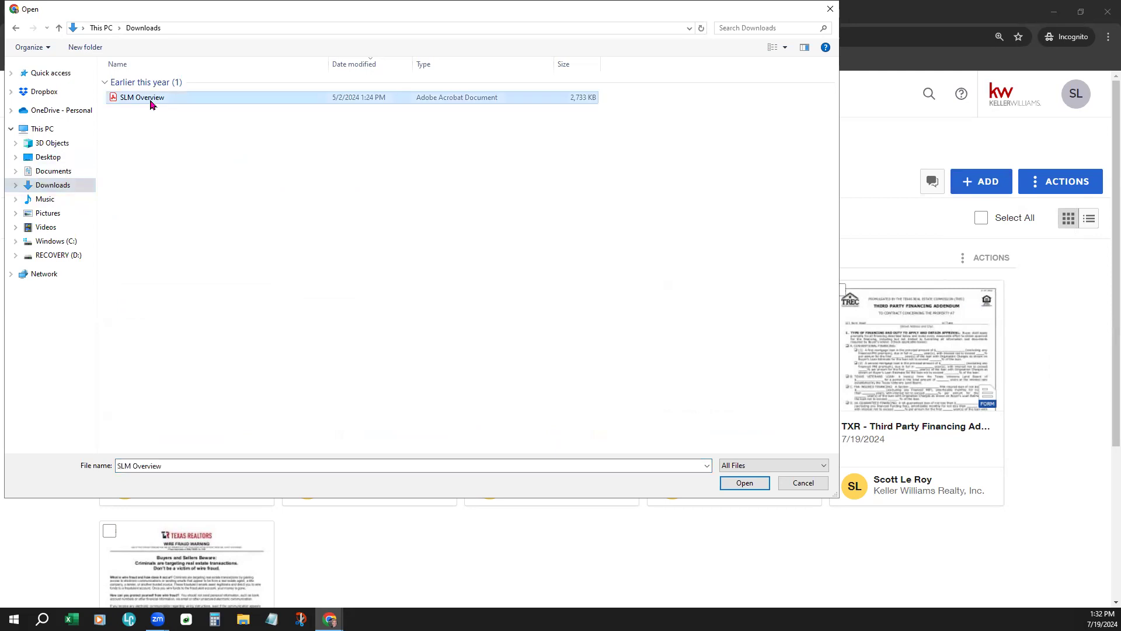
left_click(745, 483)
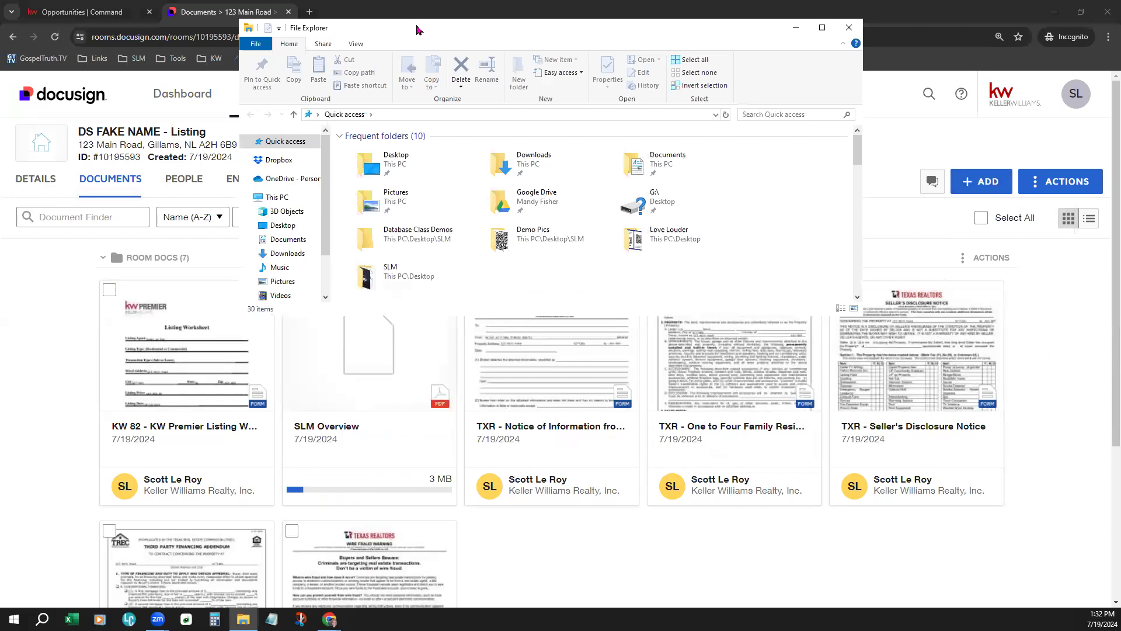
- Drag SLM Overview from Downloads into the room, adding SLM Overview [1] as the eighth document
left_click(114, 247)
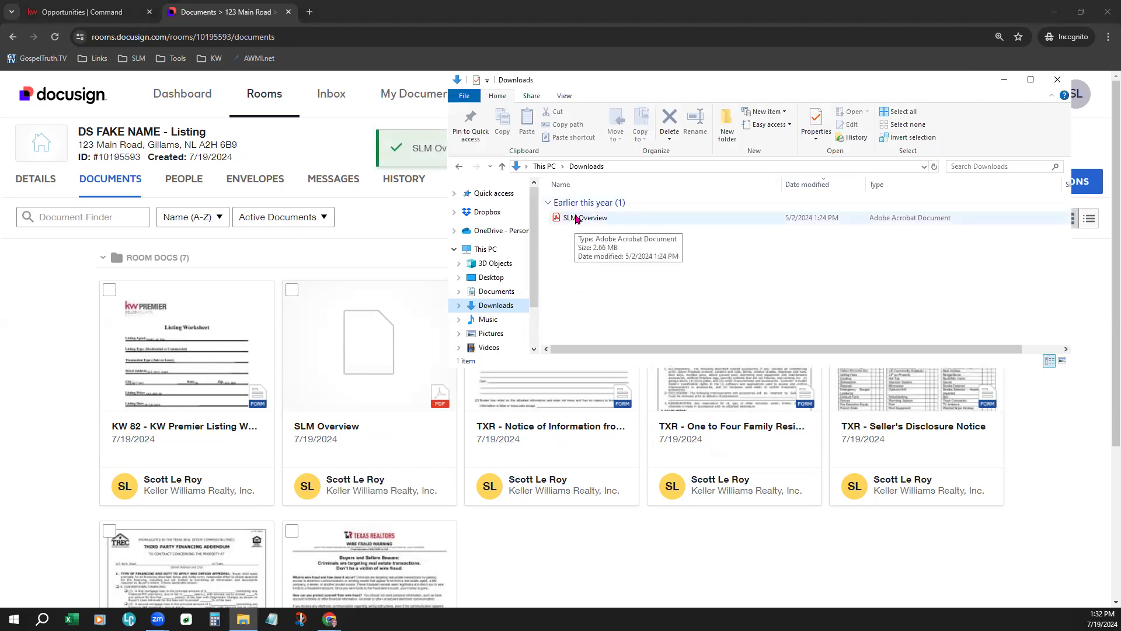
left_click_drag(578, 218, 556, 564)
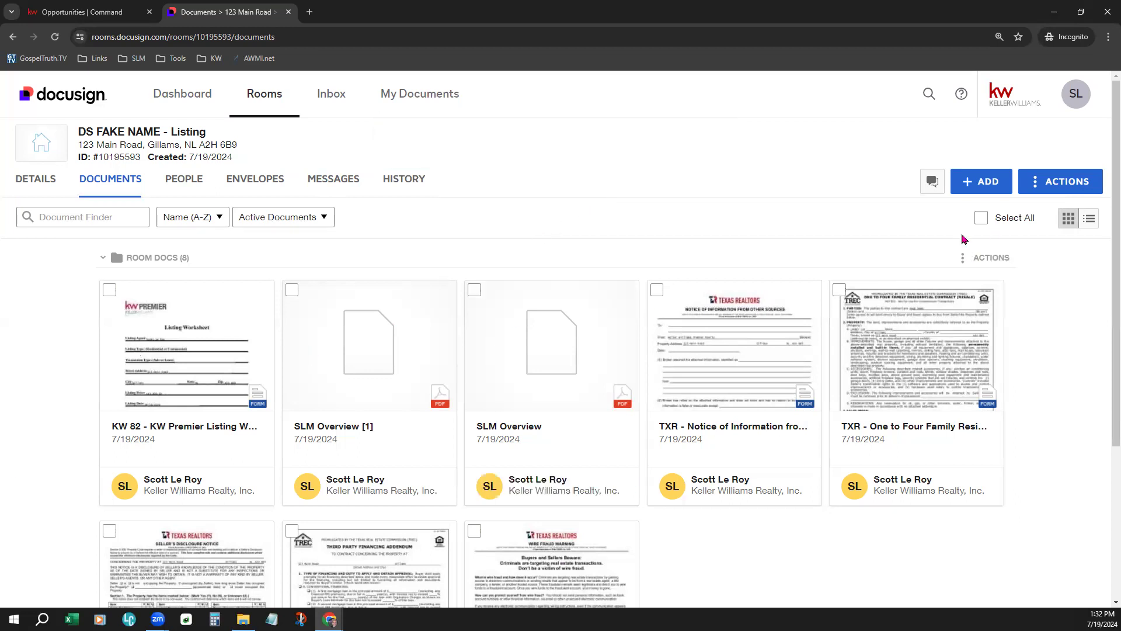
left_click(992, 184)
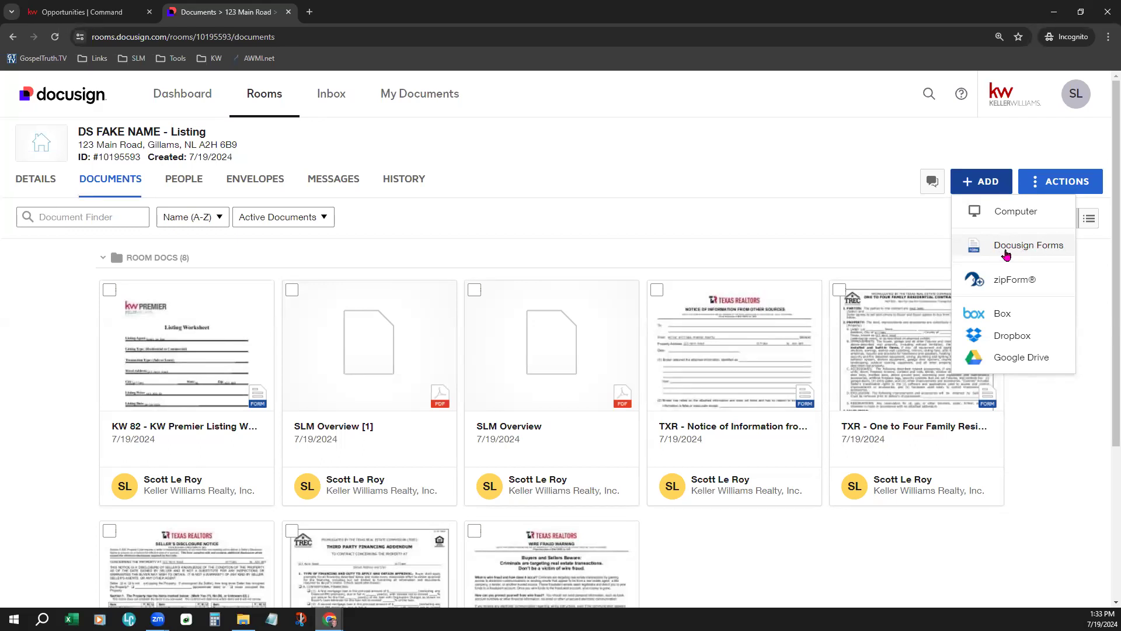
- Open the Docusign Forms picker and browse its packets and expanded library list
left_click(1041, 248)
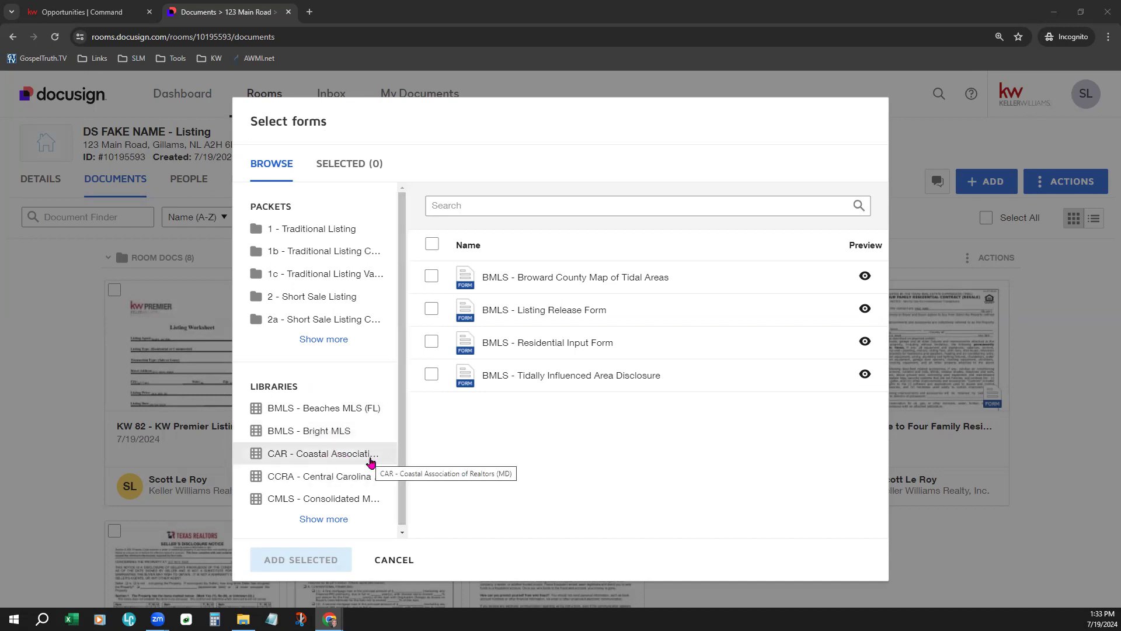
left_click(339, 521)
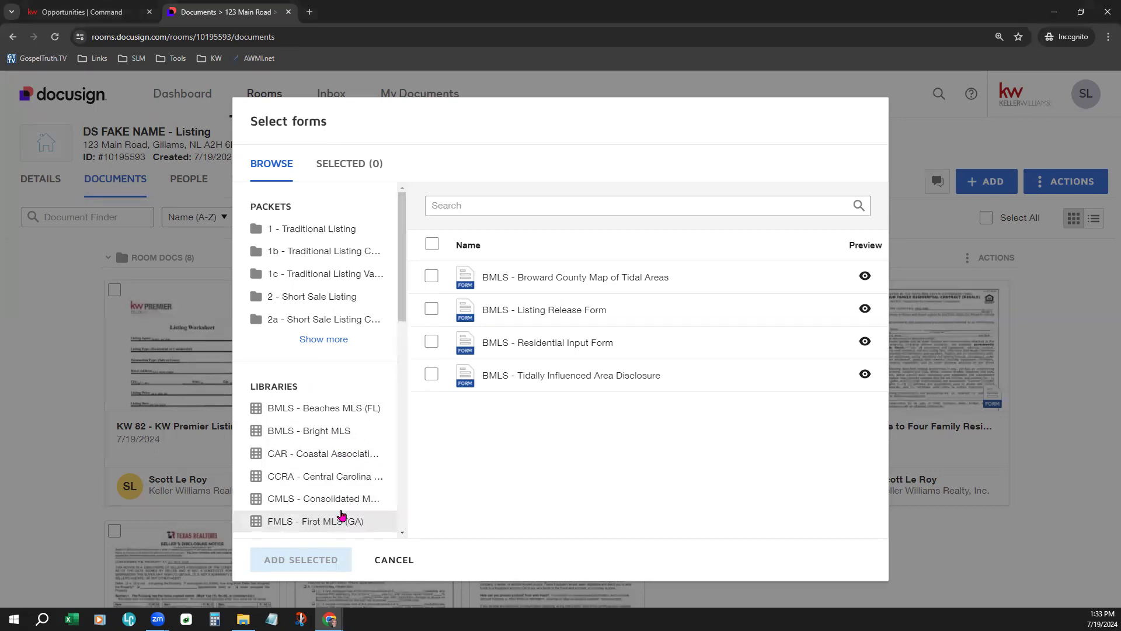
scroll(348, 496, "down", 2)
scroll(350, 486, "down", 4)
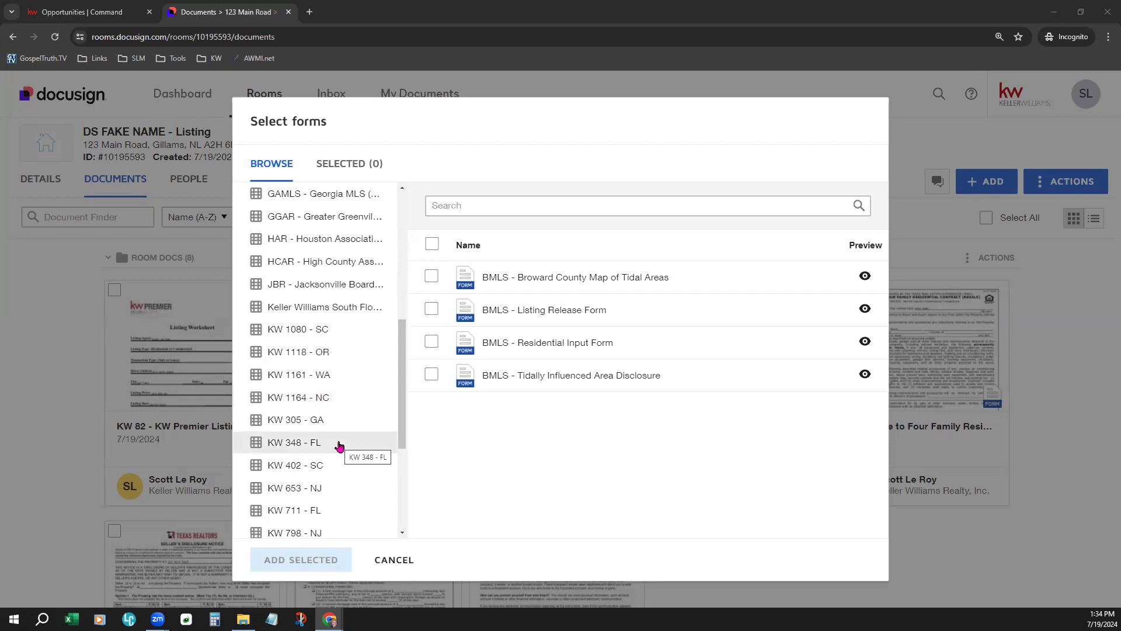
scroll(338, 445, "up", 2)
scroll(339, 447, "up", 1)
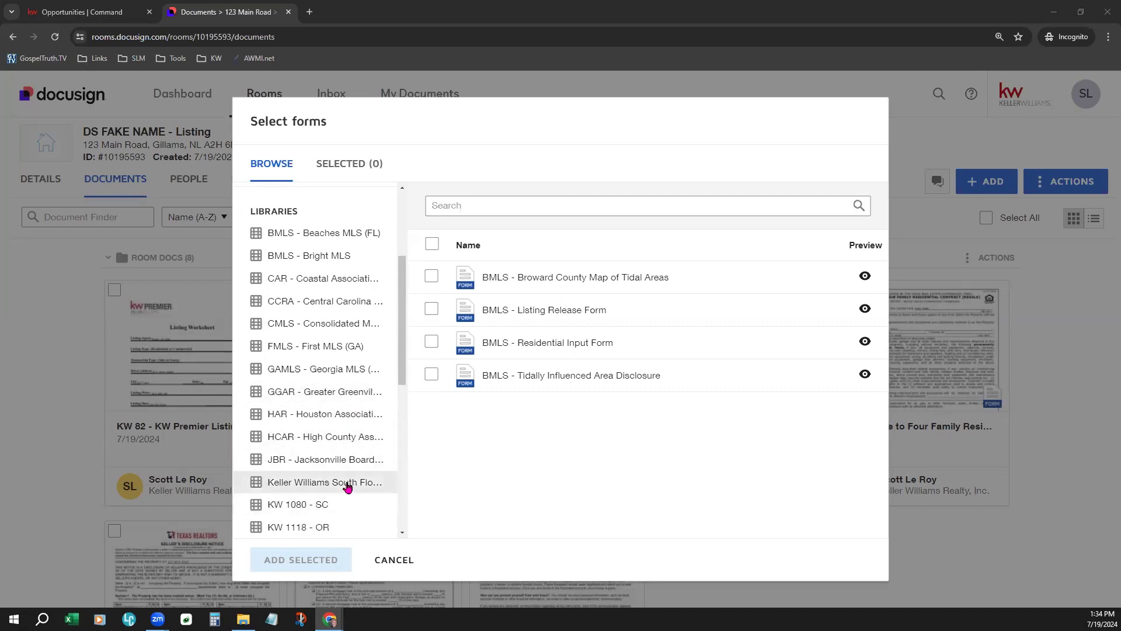
scroll(350, 473, "down", 1)
scroll(353, 435, "up", 3)
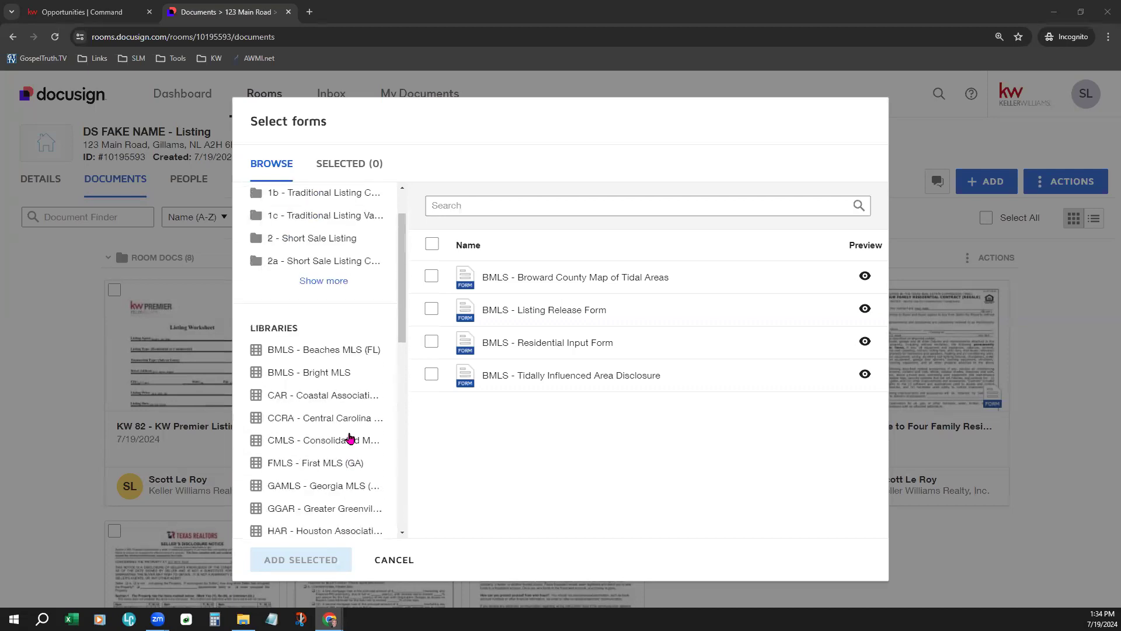
scroll(351, 438, "up", 1)
left_click_drag(247, 387, 312, 397)
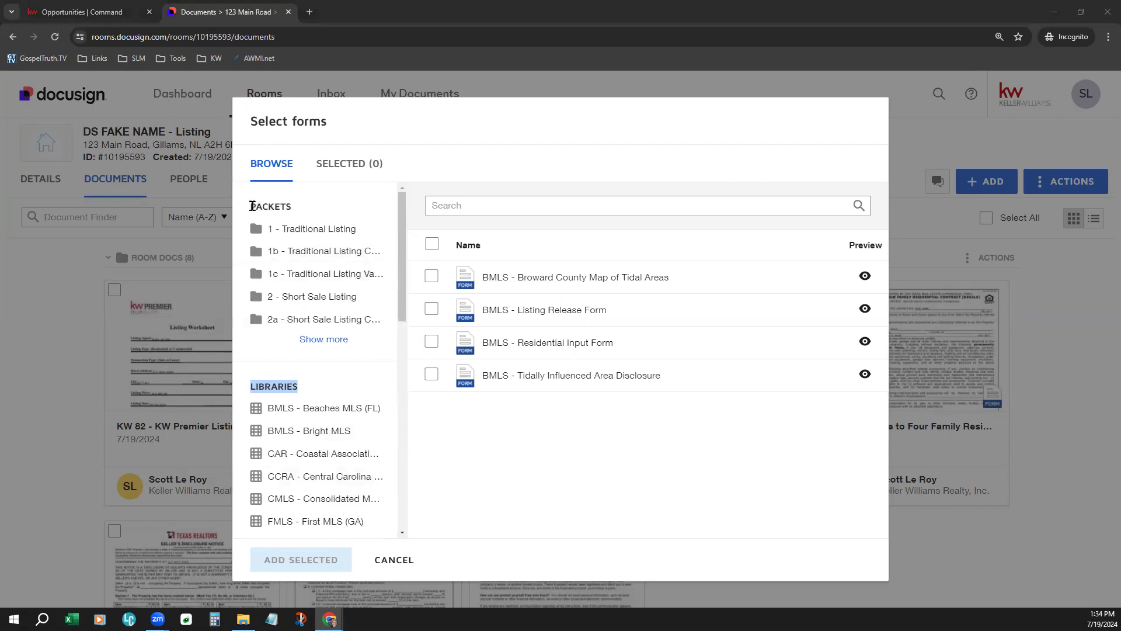
left_click_drag(249, 210, 303, 206)
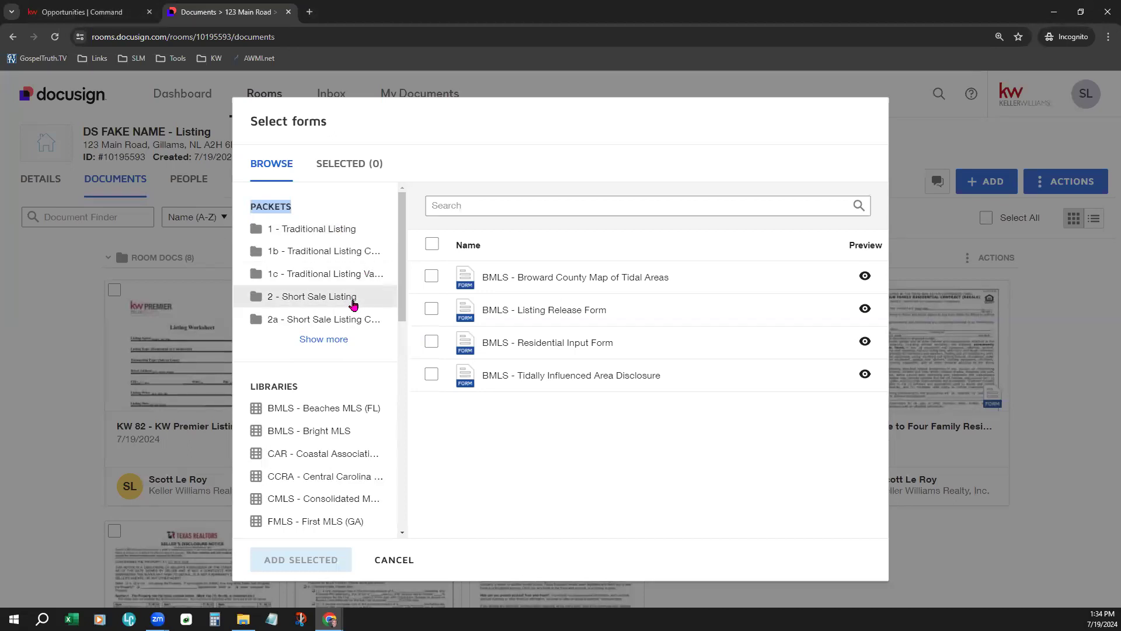
- Expand the packet list and browse packets from 1 - Traditional Listing to 4b - Short Sale Purchase
left_click(328, 345)
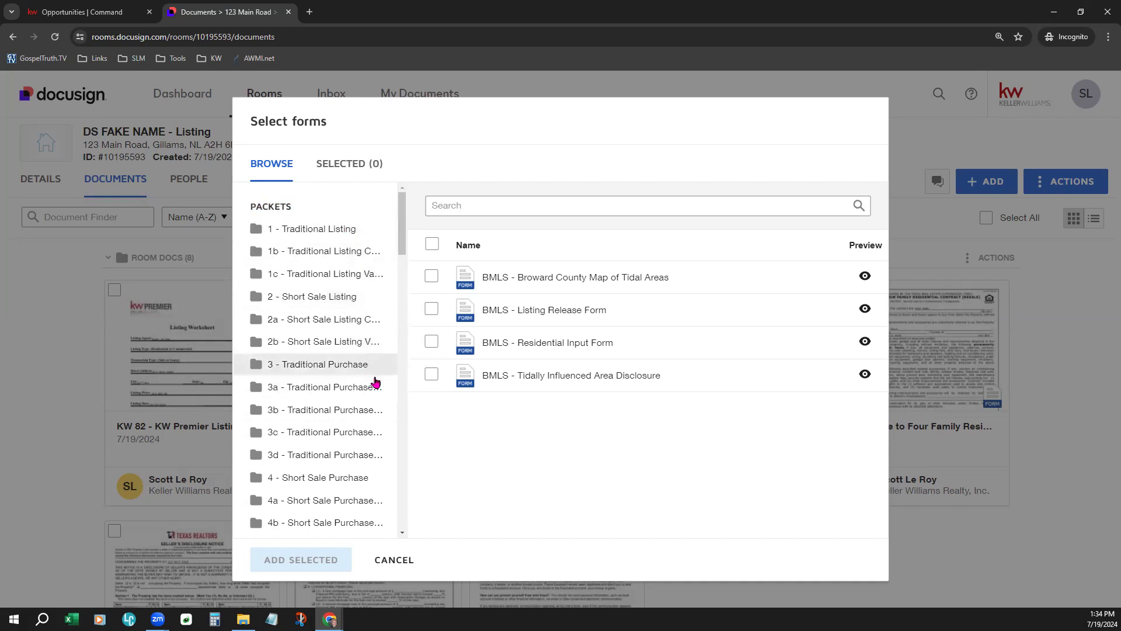
scroll(374, 511, "down", 1)
scroll(374, 511, "down", 4)
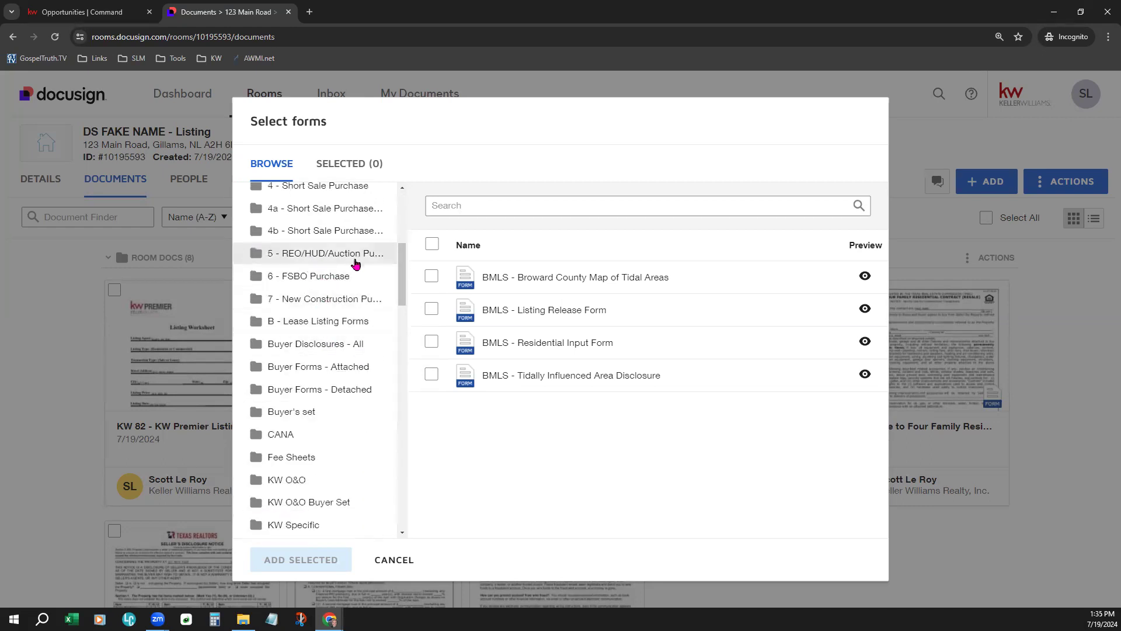
scroll(346, 485, "up", 5)
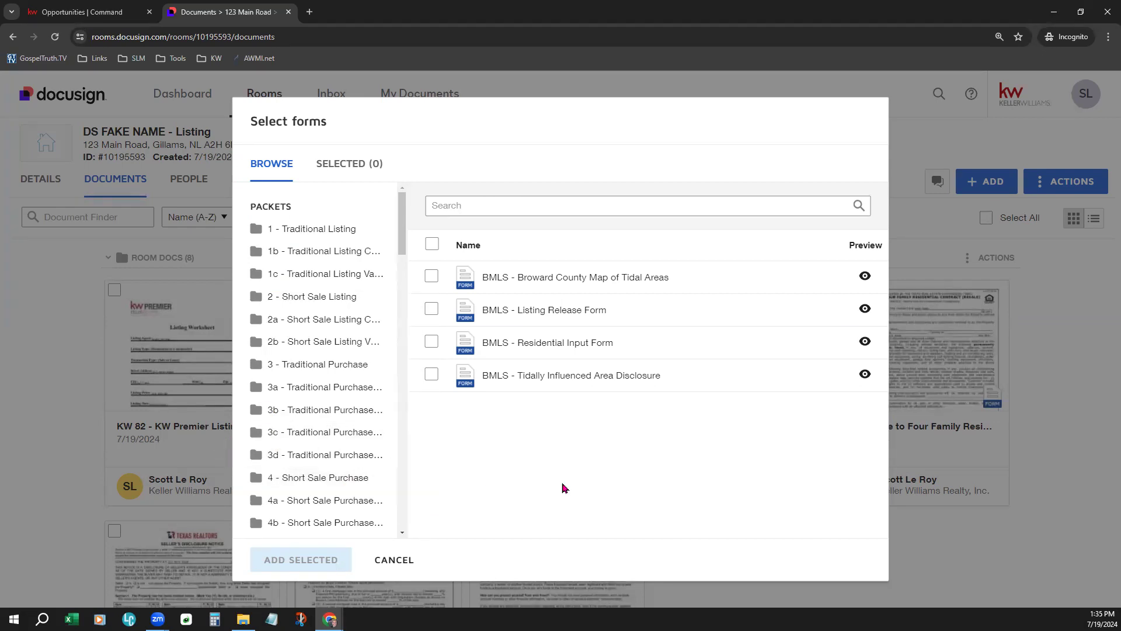
- Select KW 348 - FL Advantage Title LLC ABA in 1 - Traditional Listing and scroll its preview
left_click(313, 230)
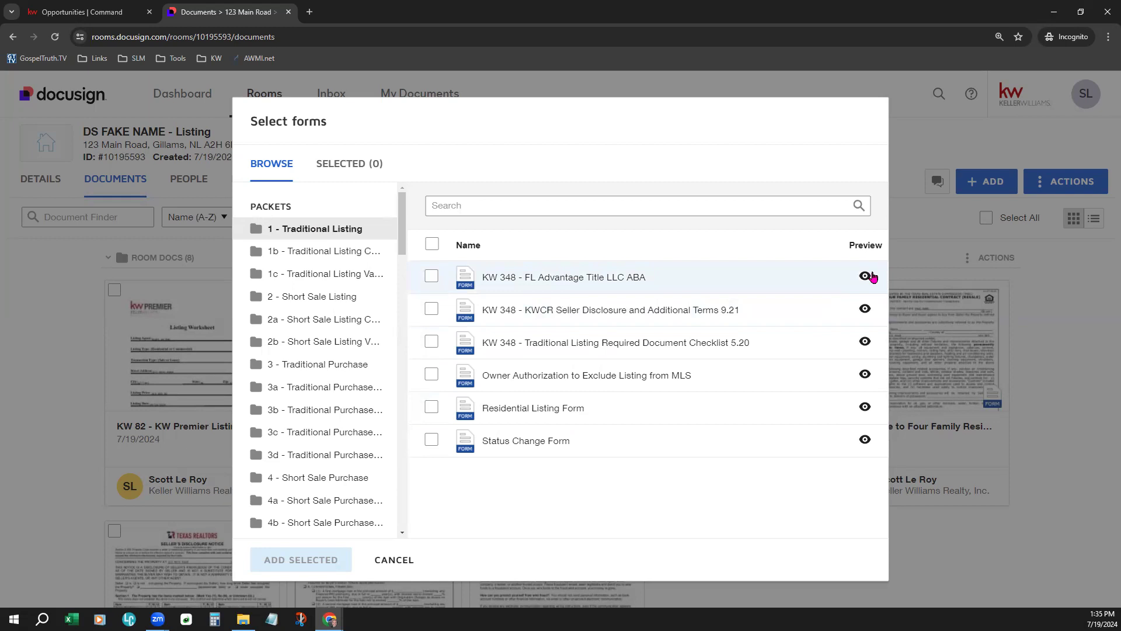
left_click(870, 277)
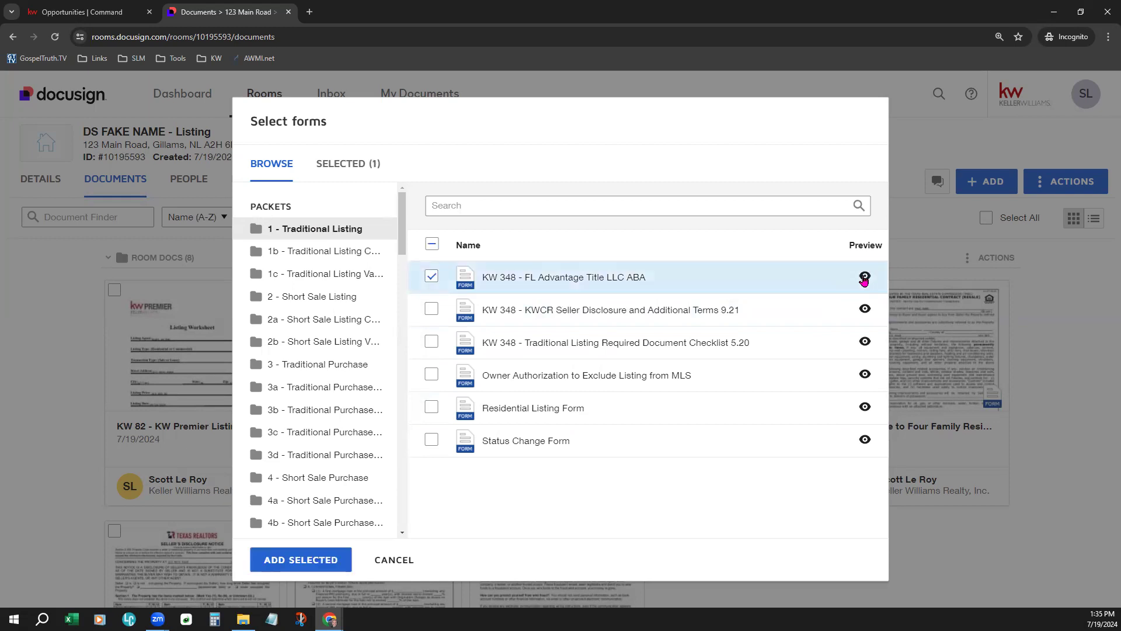
left_click(864, 277)
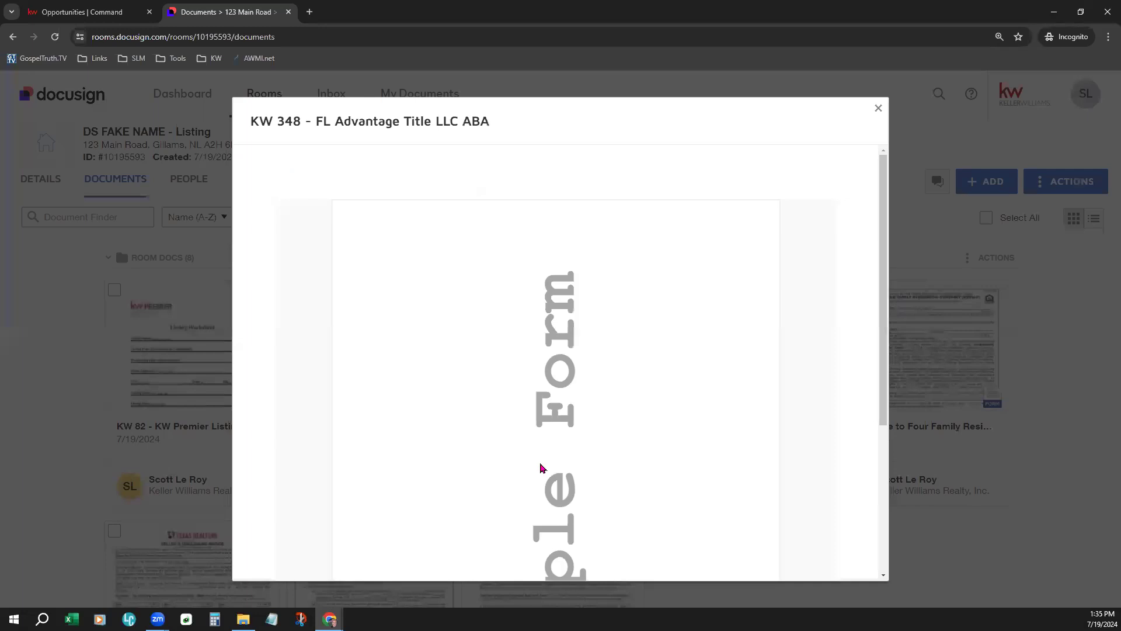
scroll(641, 443, "down", 4)
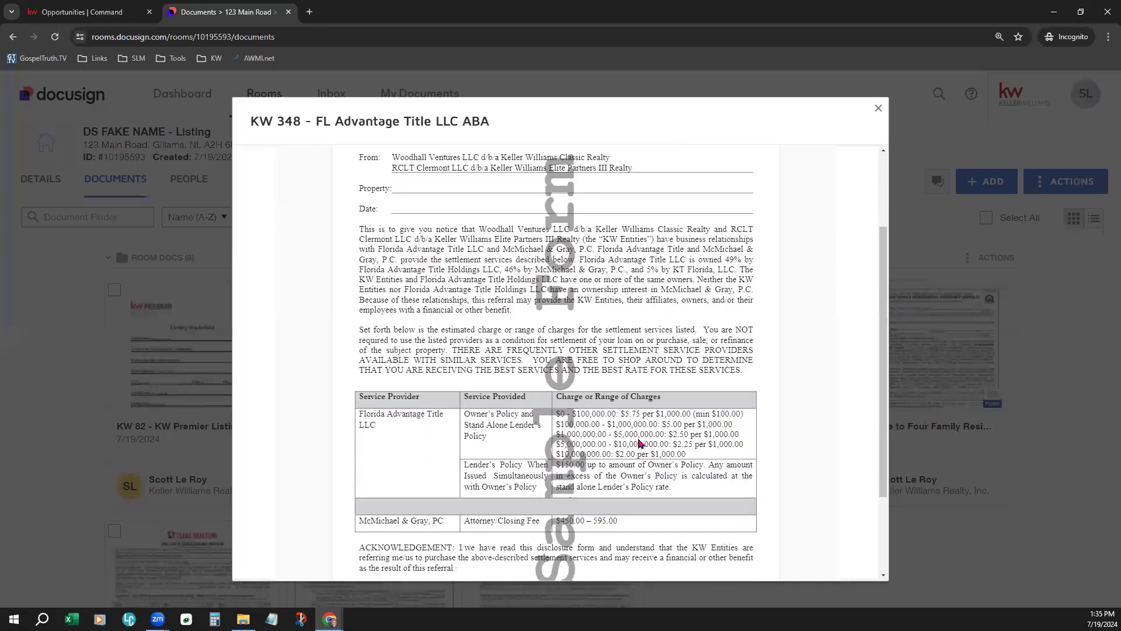
scroll(640, 443, "up", 4)
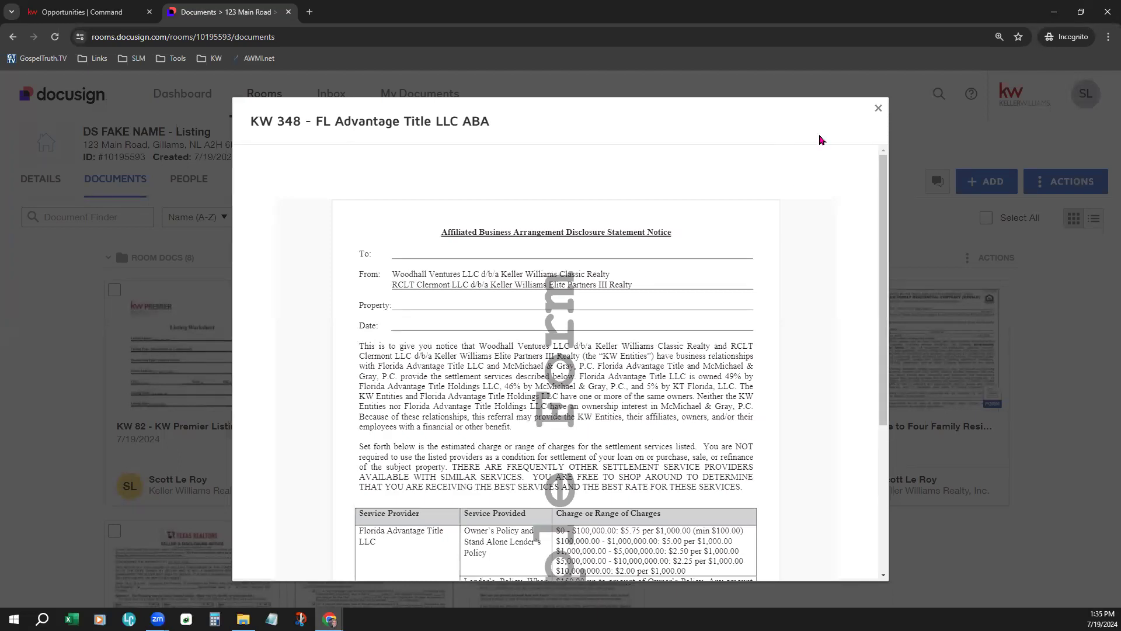
- Select all six Traditional Listing forms and add them, bringing Room Docs to 14
left_click(878, 109)
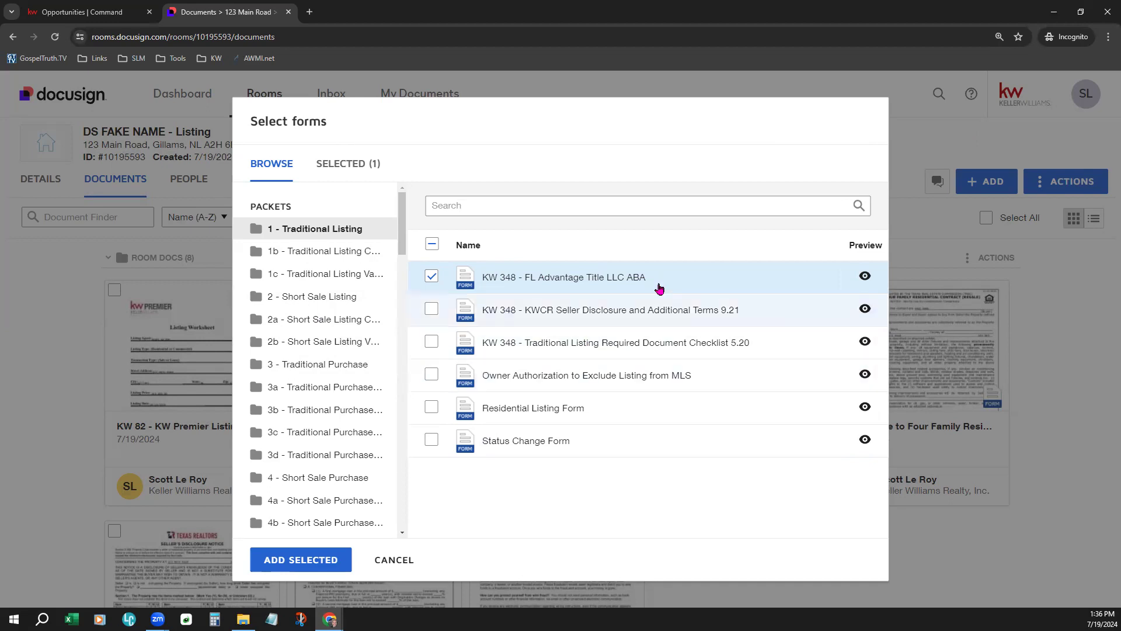
left_click(431, 277)
left_click(431, 310)
left_click(431, 405)
left_click(432, 245)
left_click(432, 245)
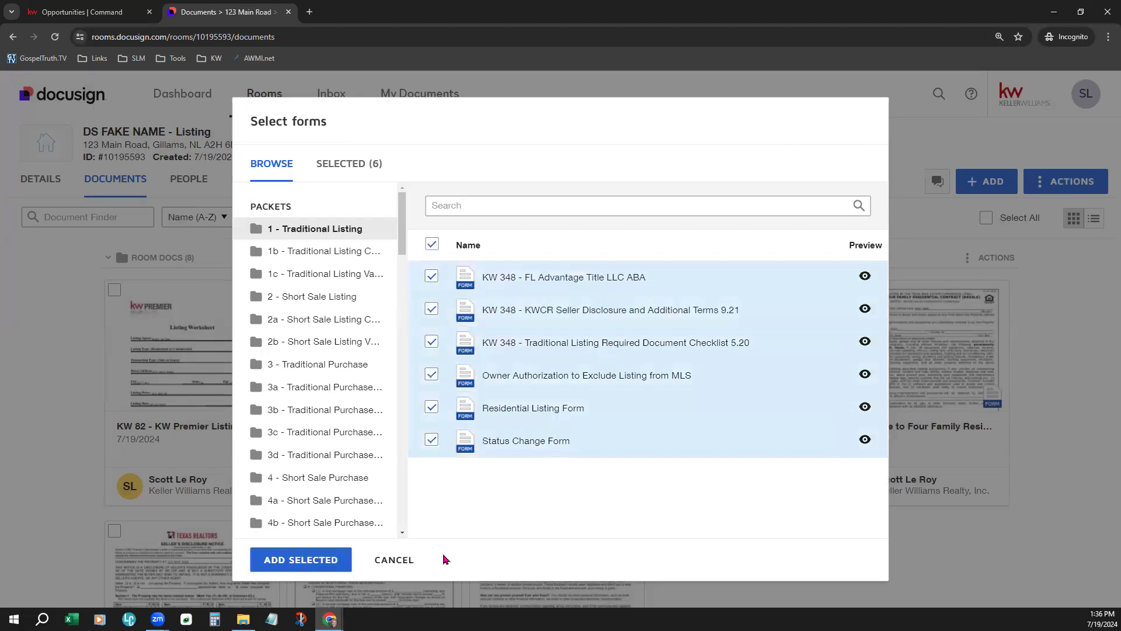
left_click(302, 565)
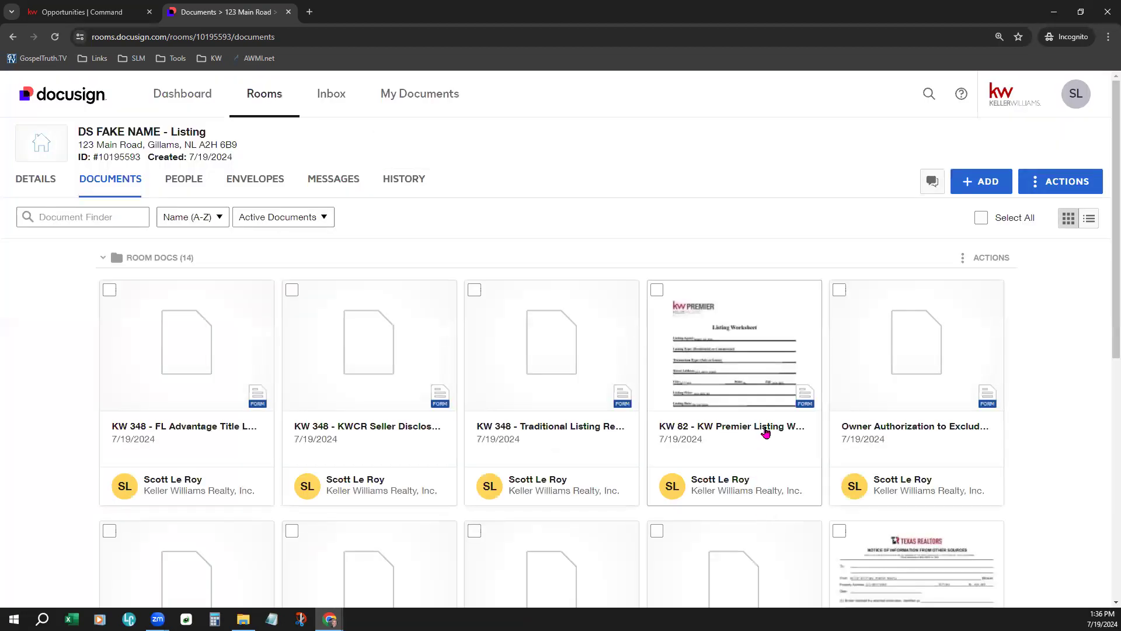
scroll(765, 428, "down", 3)
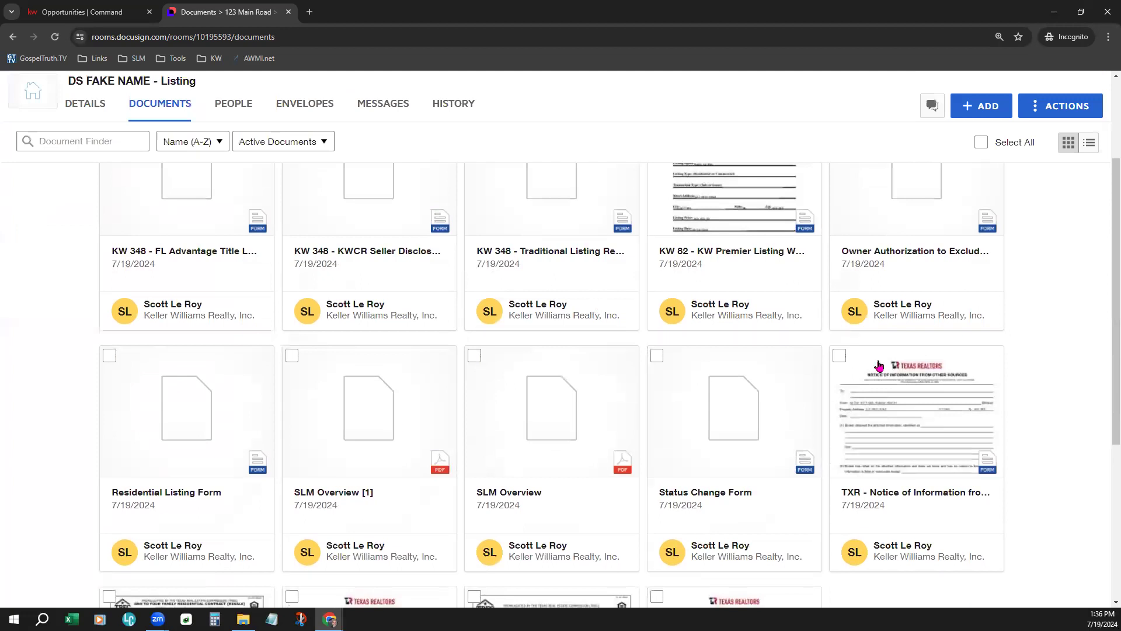
scroll(993, 300, "up", 3)
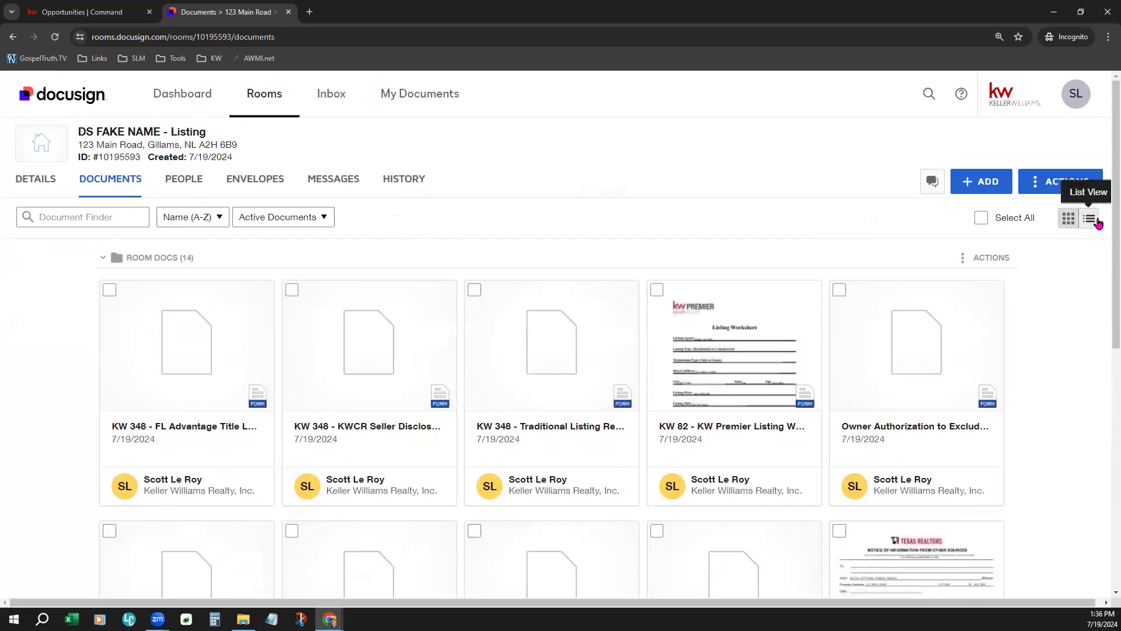
left_click(1090, 217)
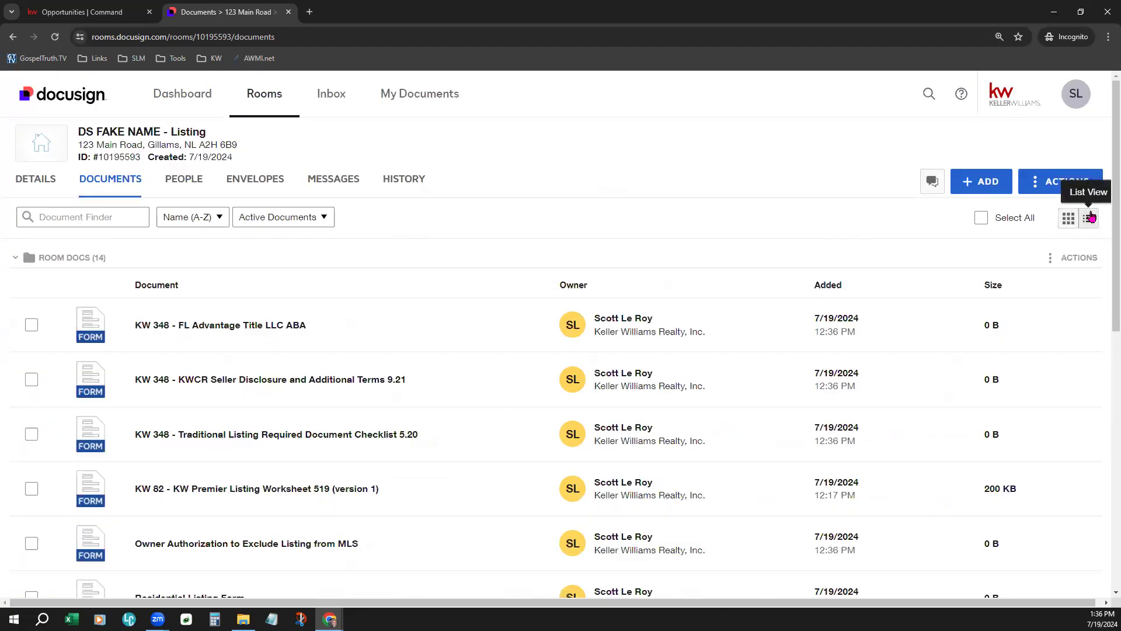
scroll(874, 387, "down", 3)
scroll(875, 386, "up", 1)
scroll(875, 385, "up", 3)
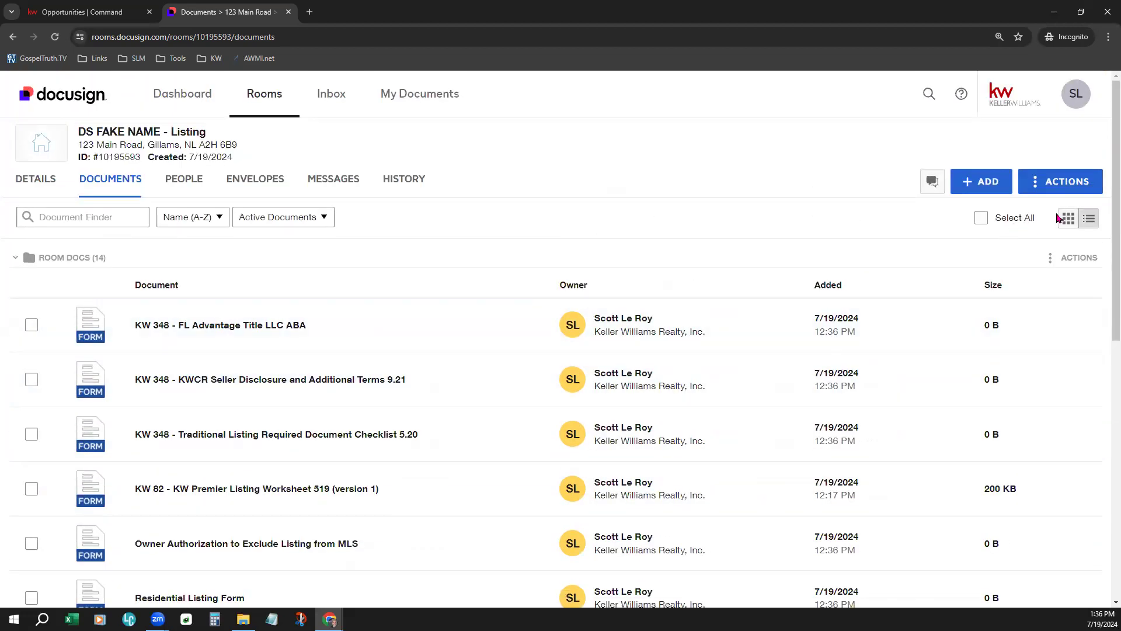
left_click(1070, 219)
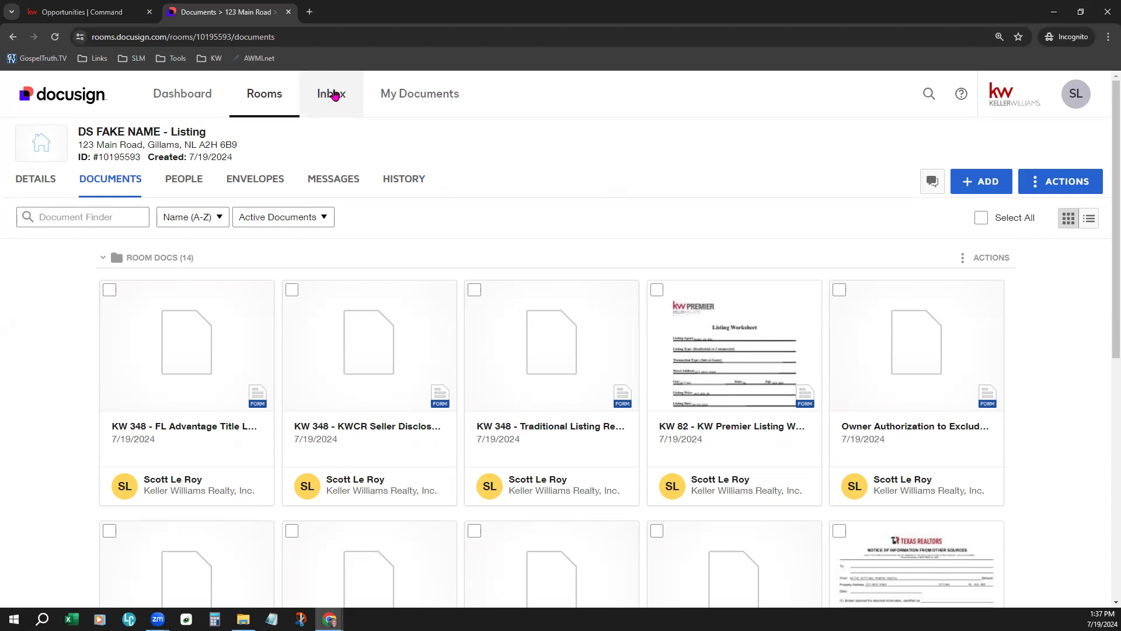
- Visit the Inbox, then return to the Active rooms grid, newest listings first
left_click(332, 106)
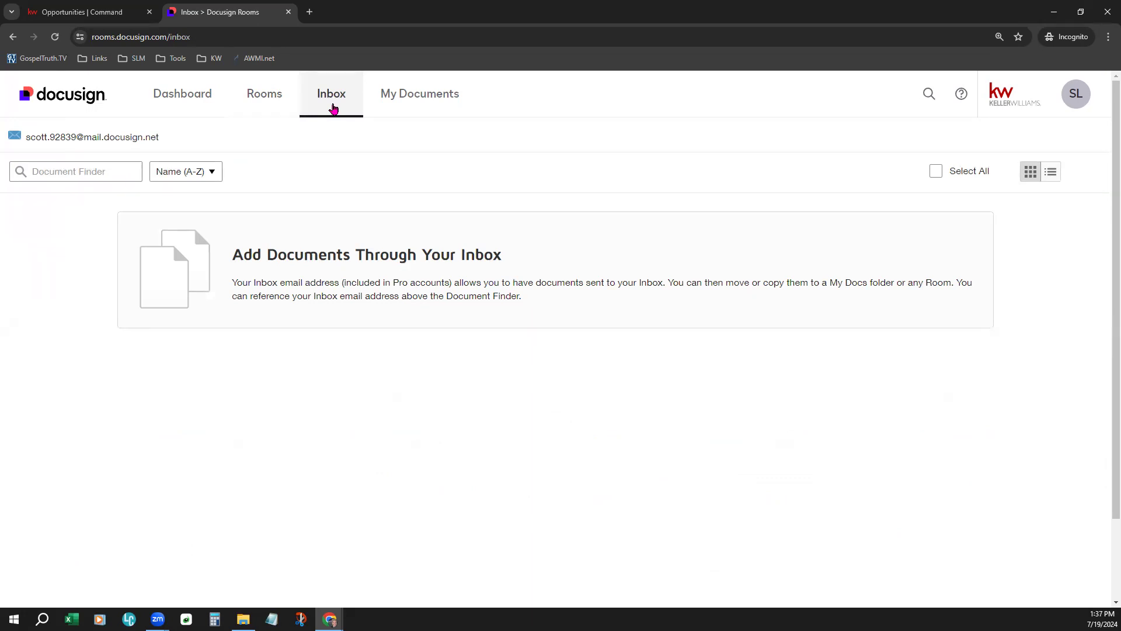
mouse_move(158, 140)
mouse_move(88, 146)
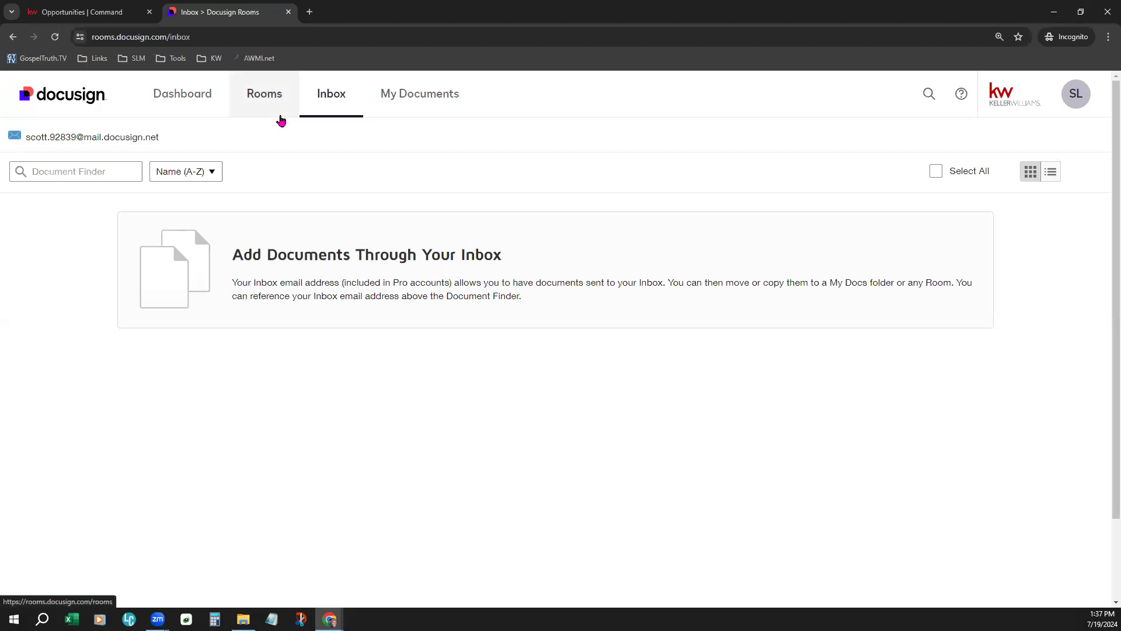
left_click(281, 119)
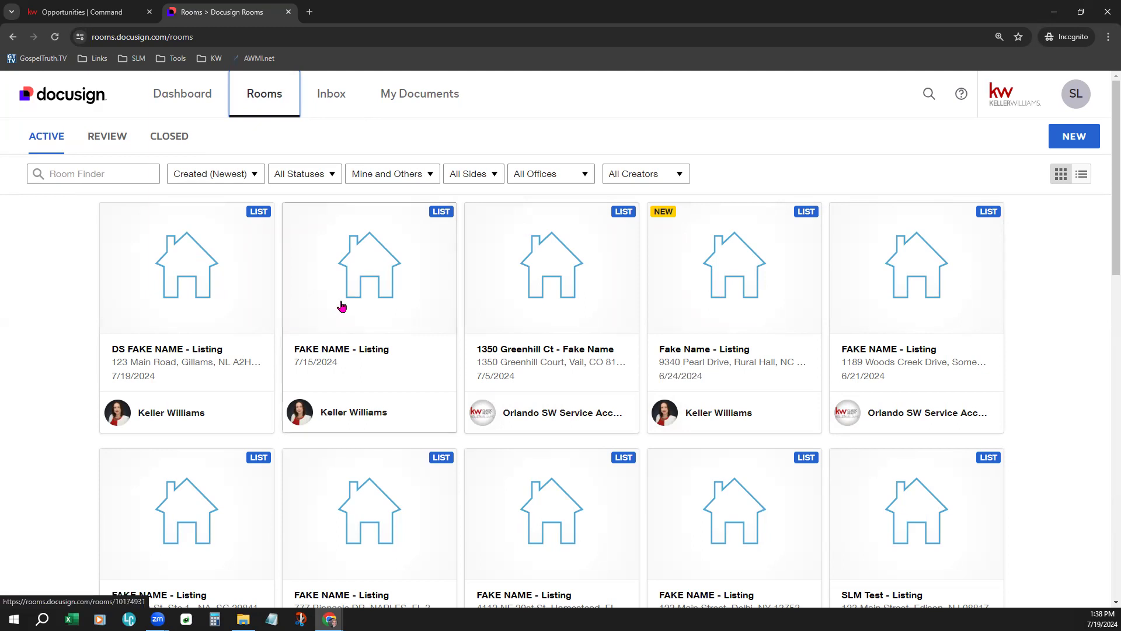
- Open the DS FAKE NAME - Listing room and show its Documents tab
left_click(203, 303)
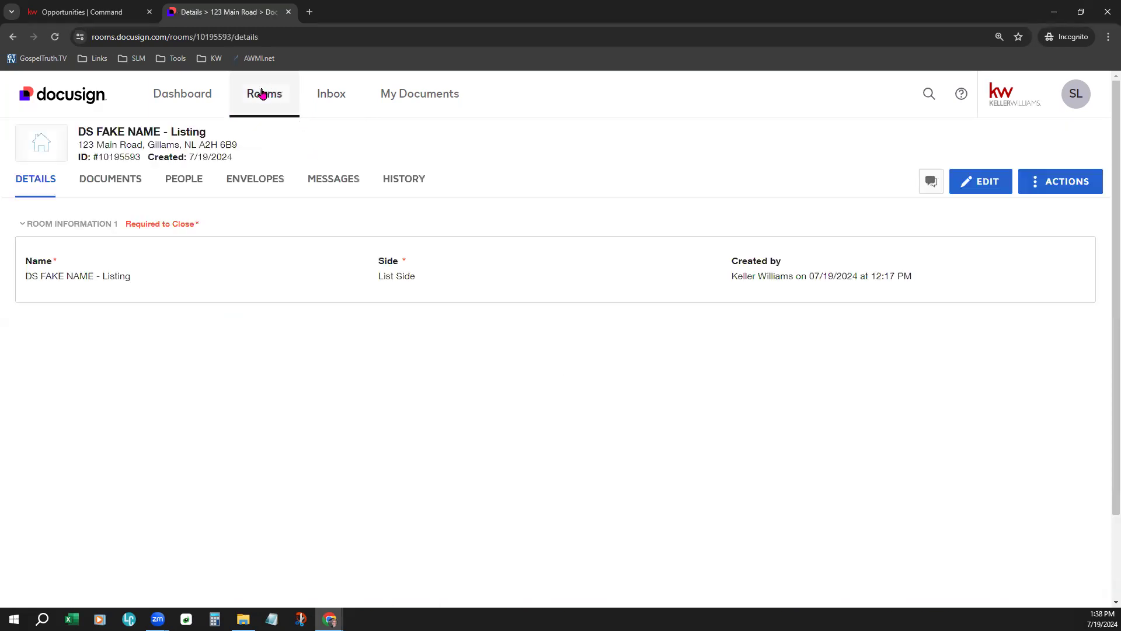
left_click(125, 179)
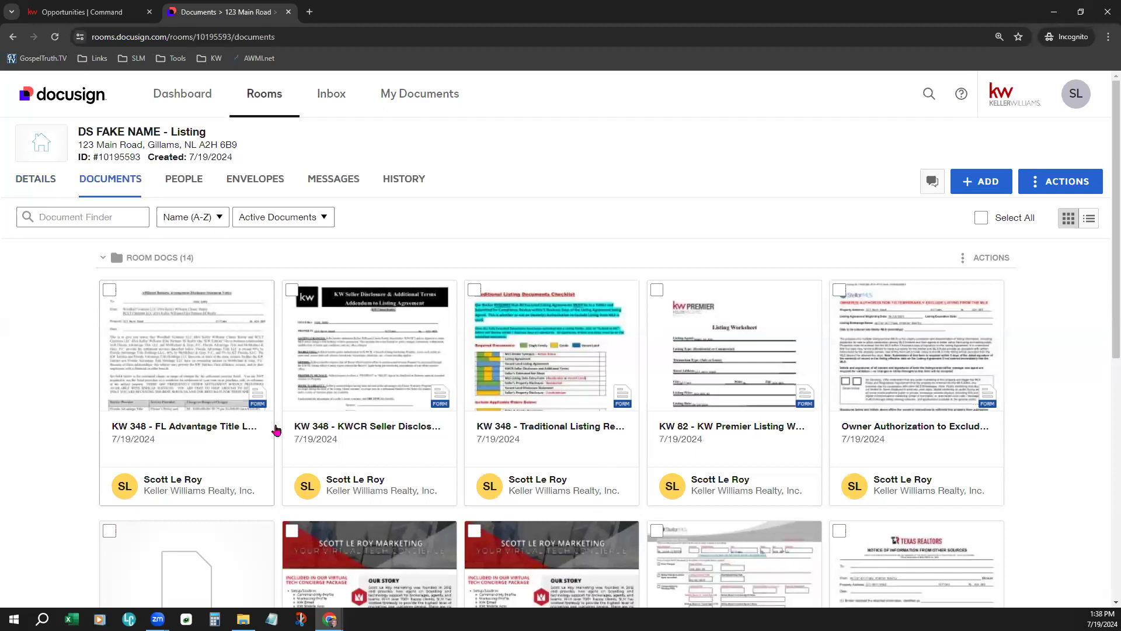
scroll(372, 477, "down", 1)
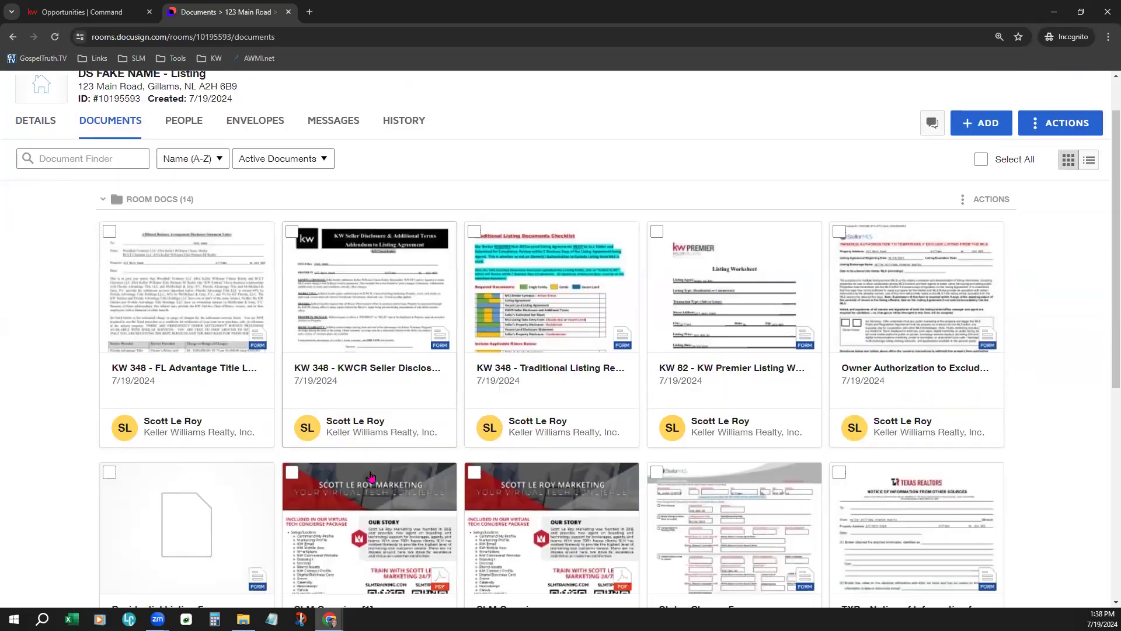
scroll(371, 477, "down", 5)
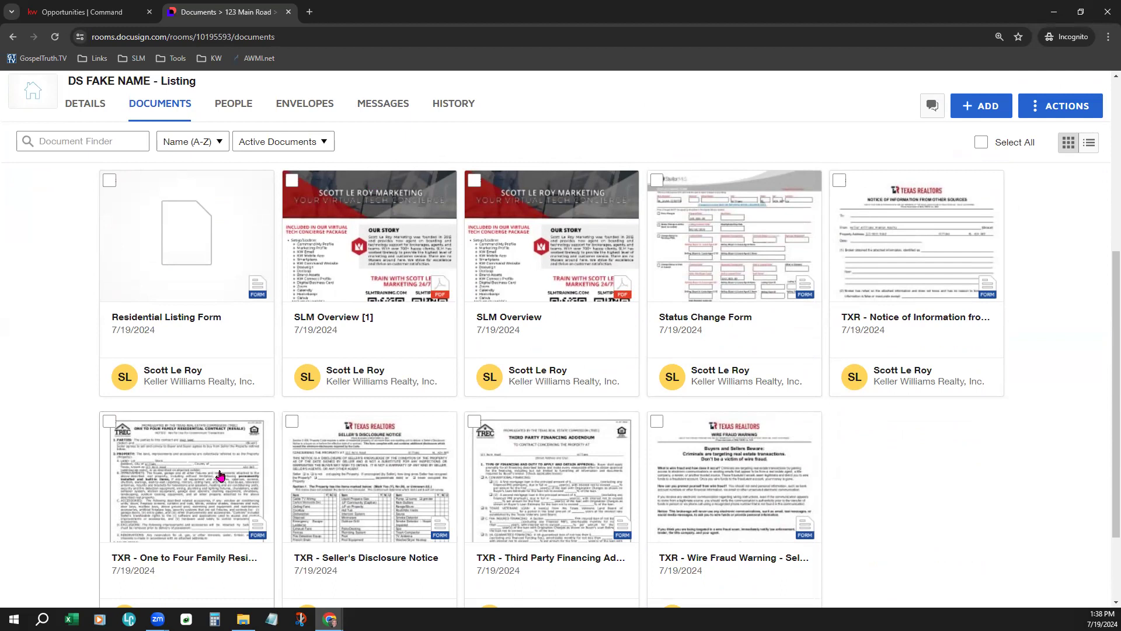
- Open the One to Four Family Residential Contract and close it after it fails to load
left_click(220, 475)
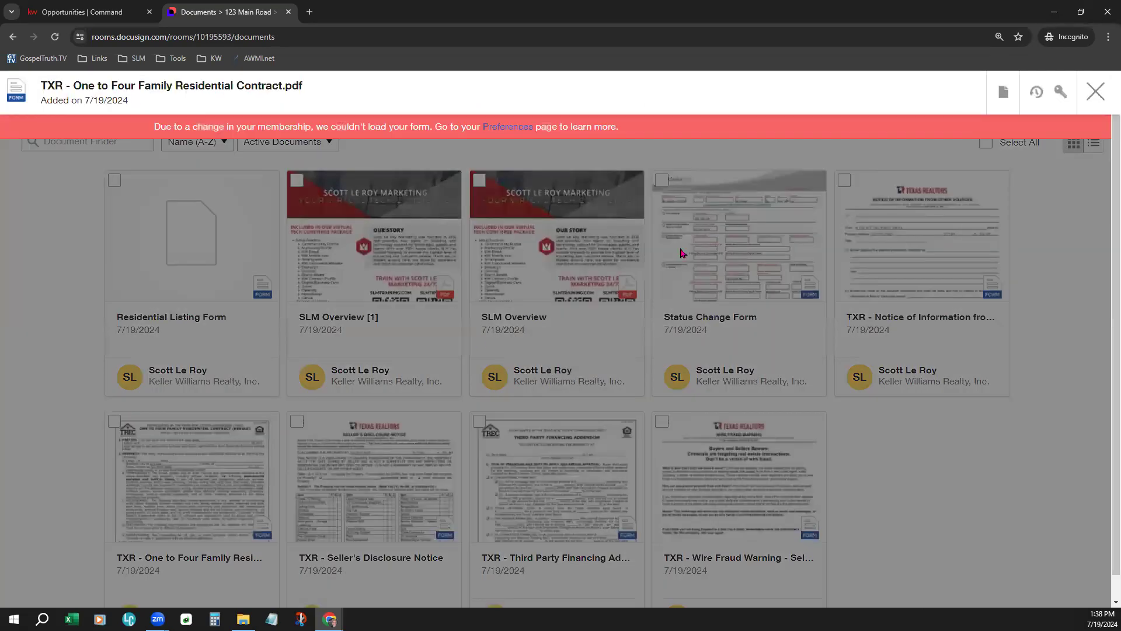
left_click(1100, 97)
scroll(461, 421, "up", 5)
scroll(474, 408, "up", 1)
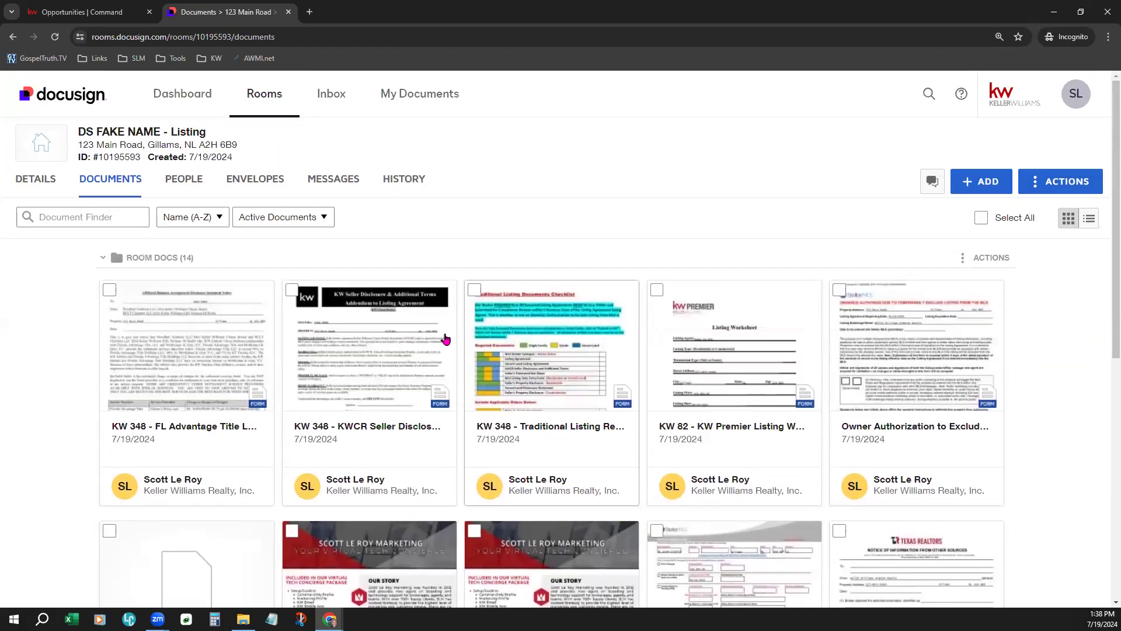
- Open the KW 82 Premier Listing Worksheet, leaving the Listing Agent field unchanged
left_click(737, 376)
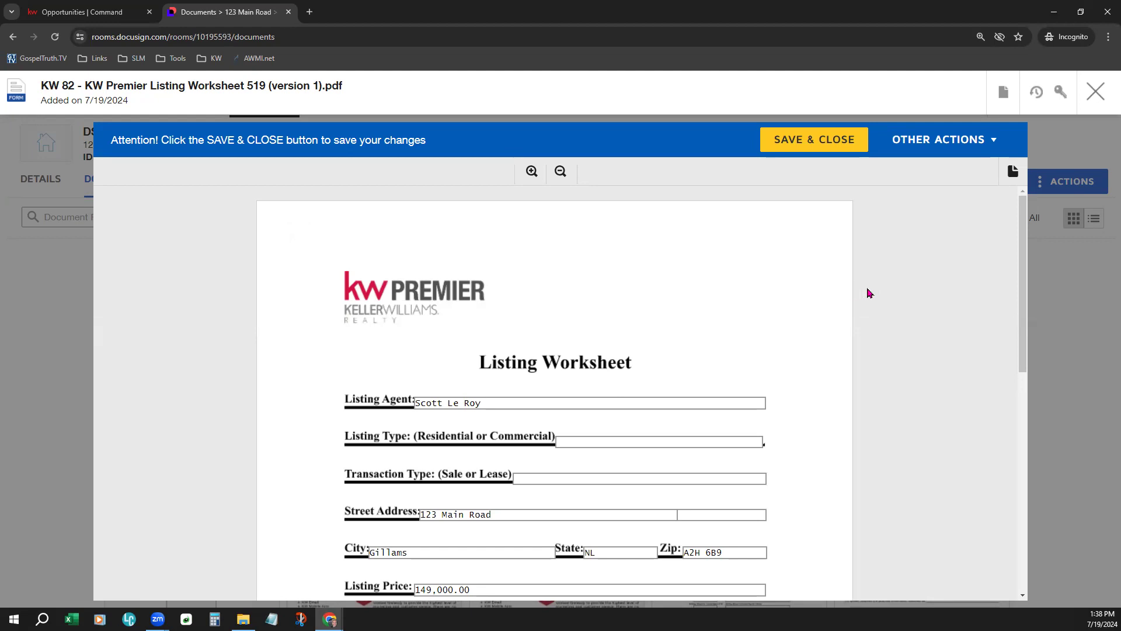
scroll(908, 303, "down", 1)
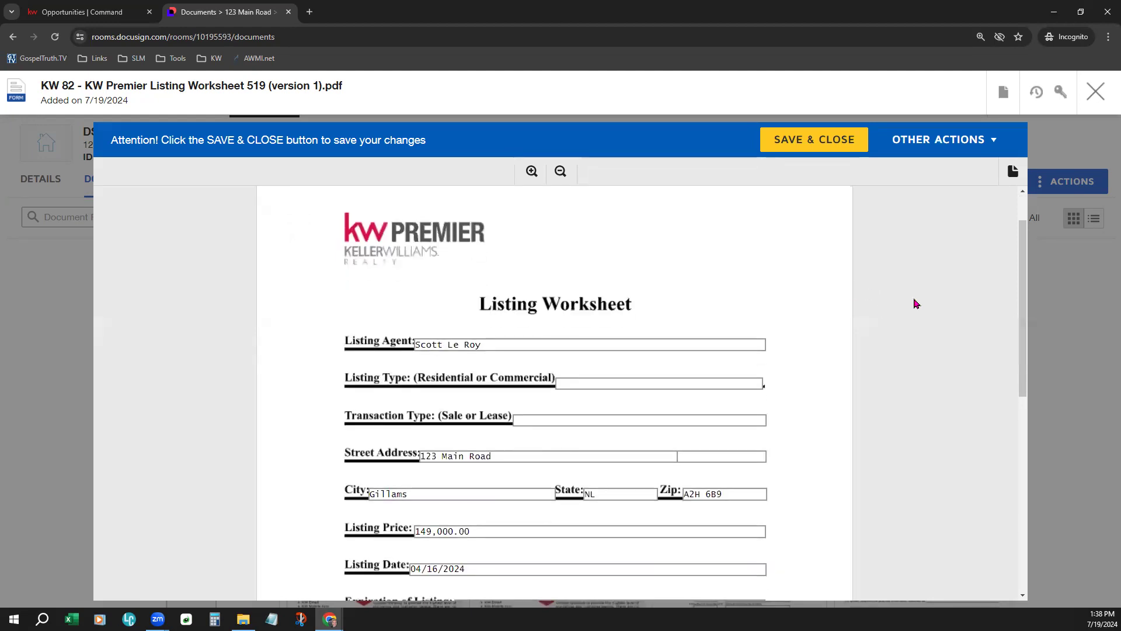
scroll(914, 303, "down", 1)
scroll(914, 303, "down", 1)
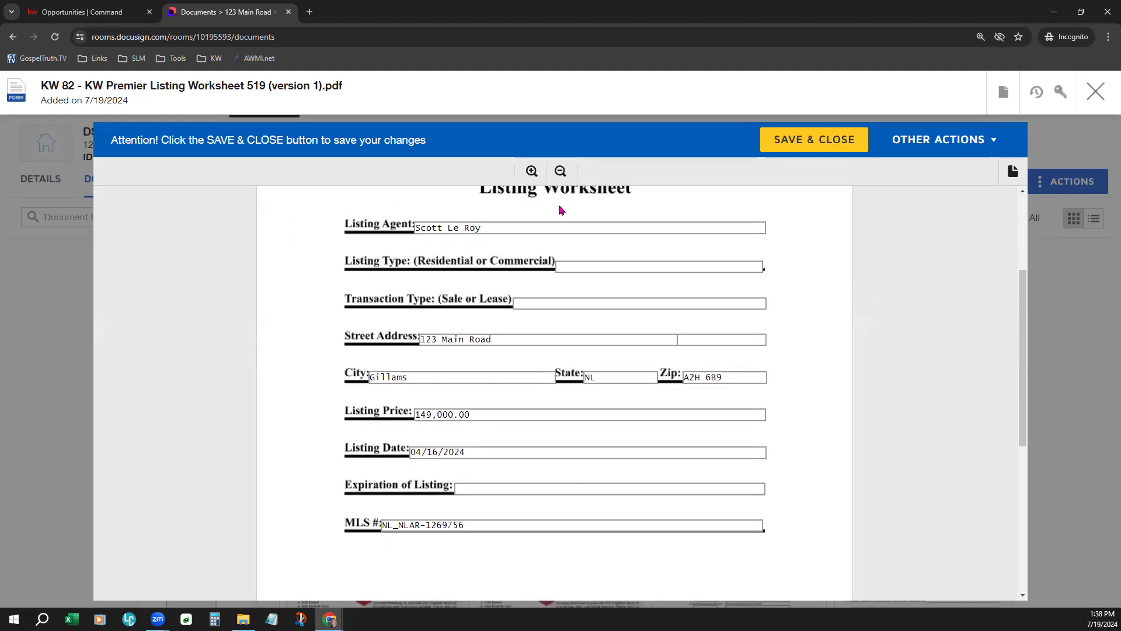
left_click_drag(477, 227, 416, 228)
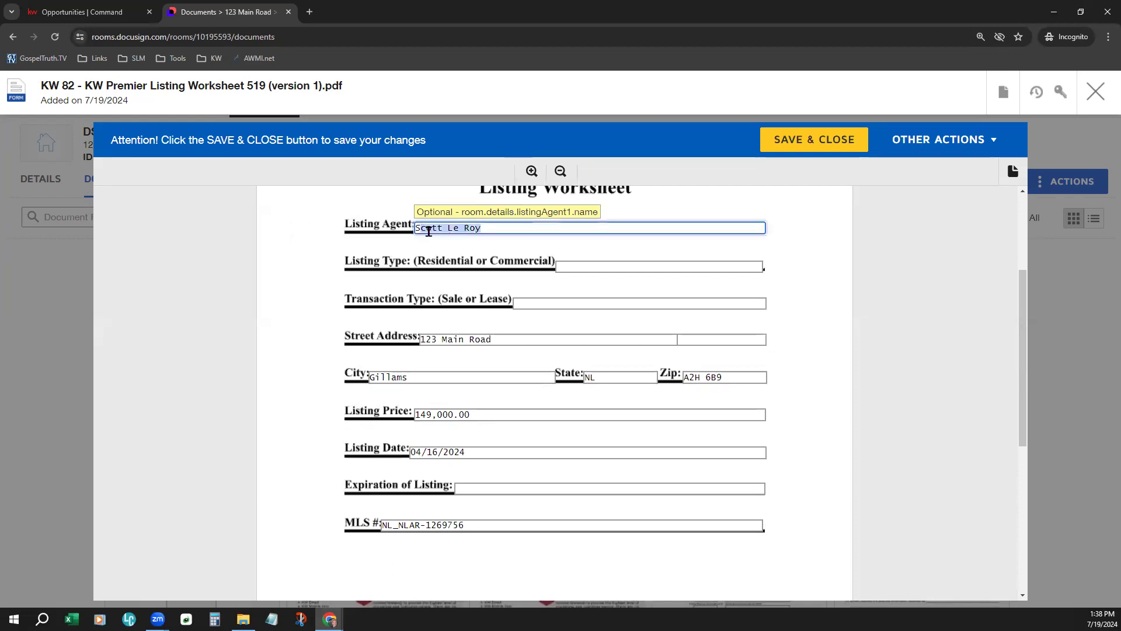
left_click(629, 324)
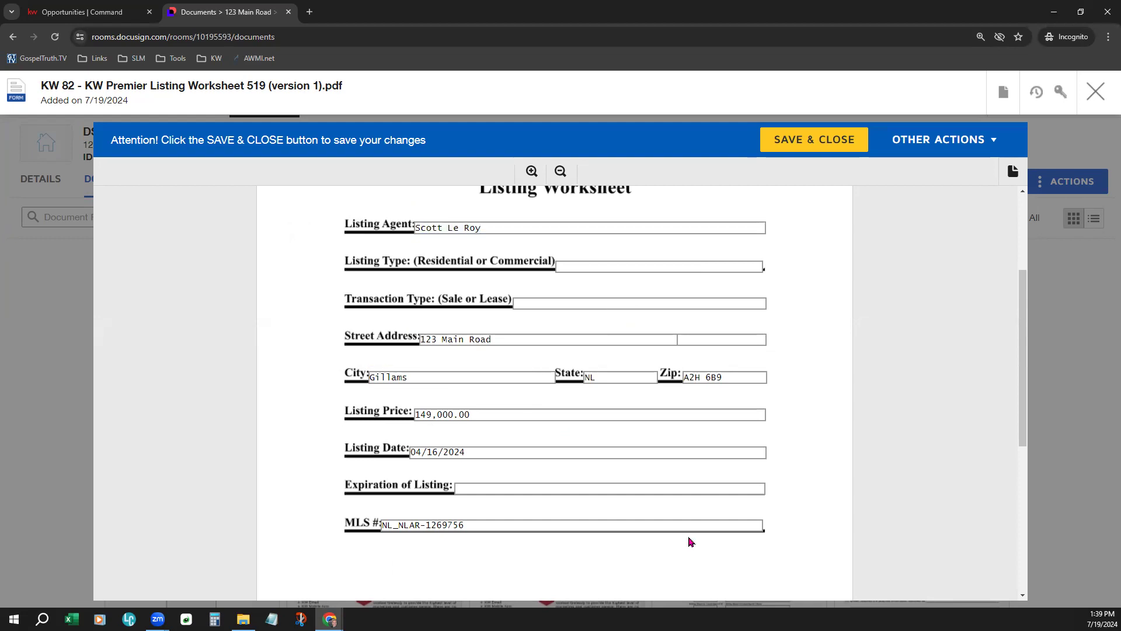
scroll(709, 548, "down", 5)
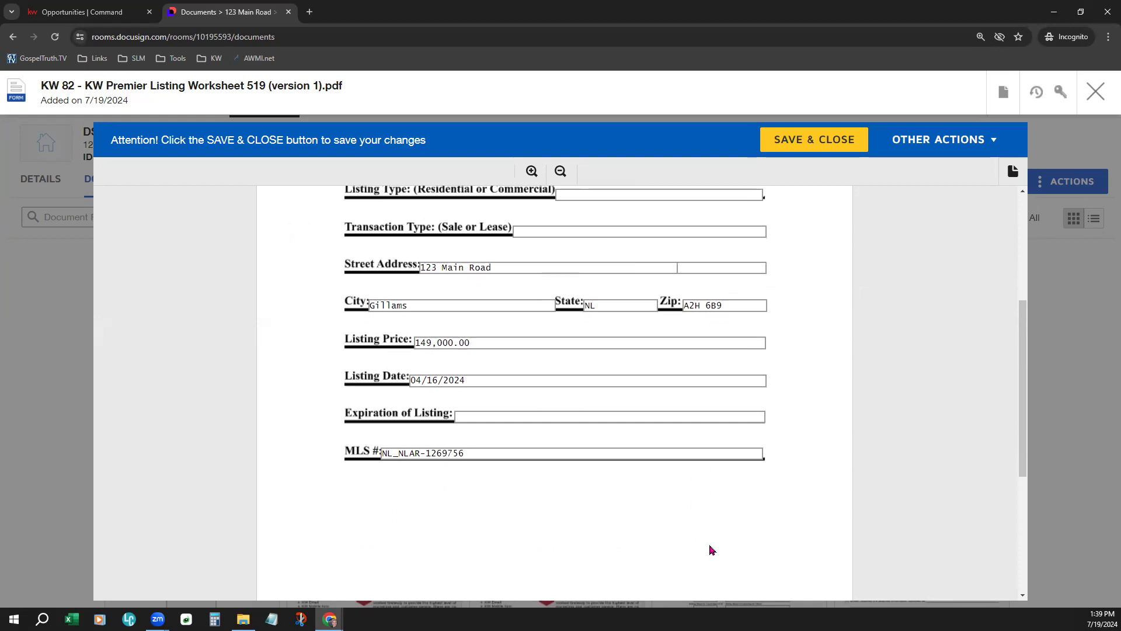
scroll(713, 531, "up", 2)
scroll(715, 523, "up", 3)
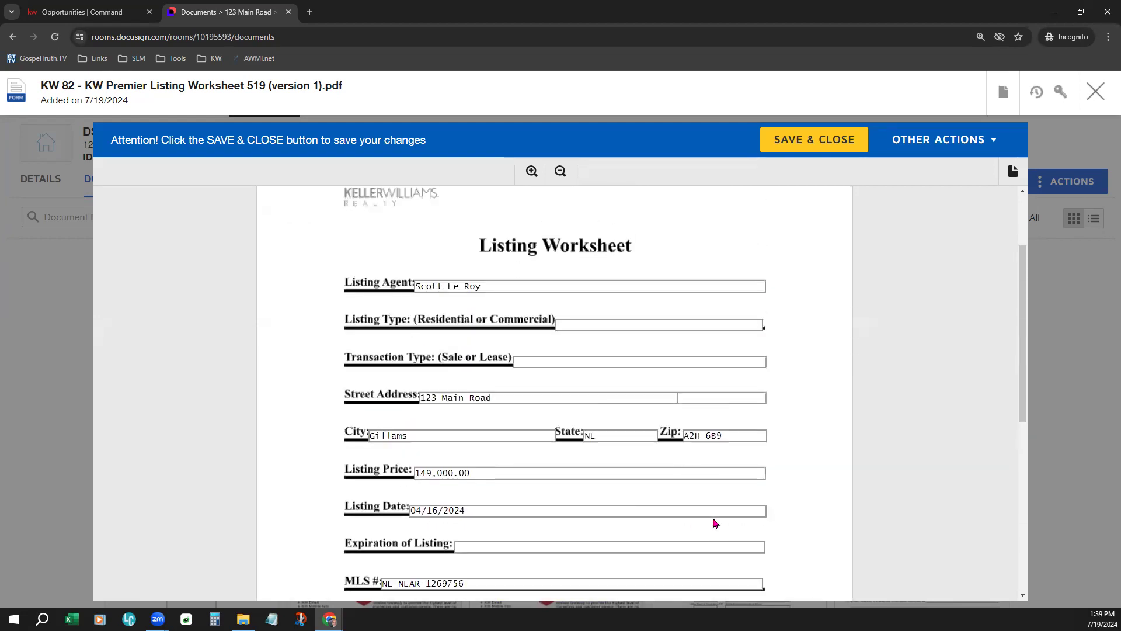
- Set Listing Type to Residential and Transaction Type to Sale, then save and close
left_click(597, 323)
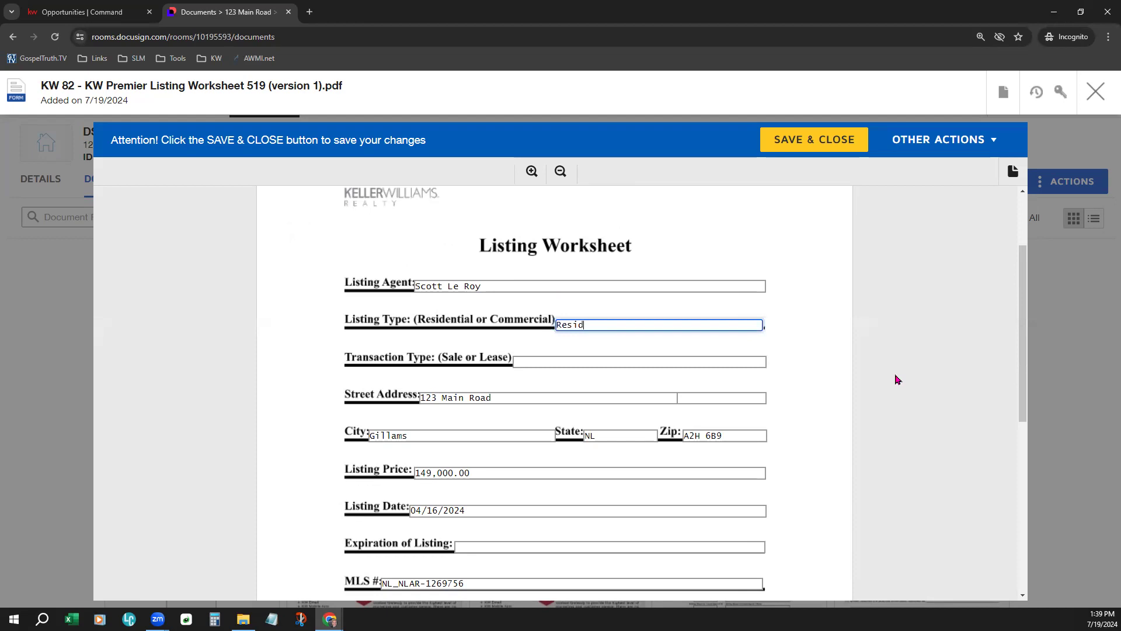
left_click(640, 357)
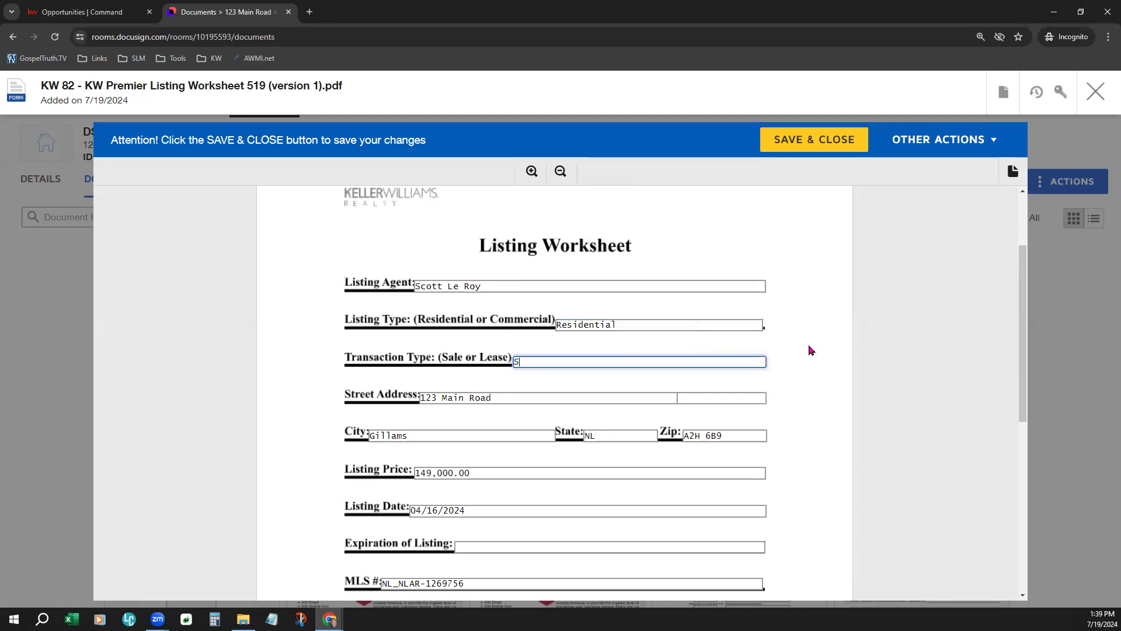
type("Sales")
key("BackSpace")
left_click(845, 344)
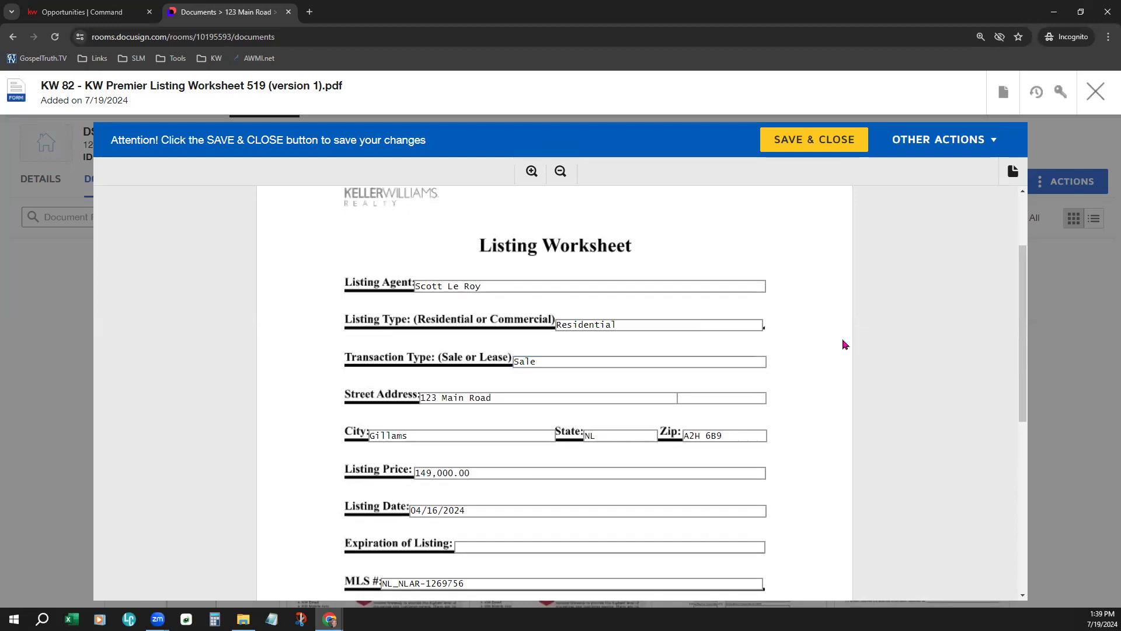
left_click(817, 137)
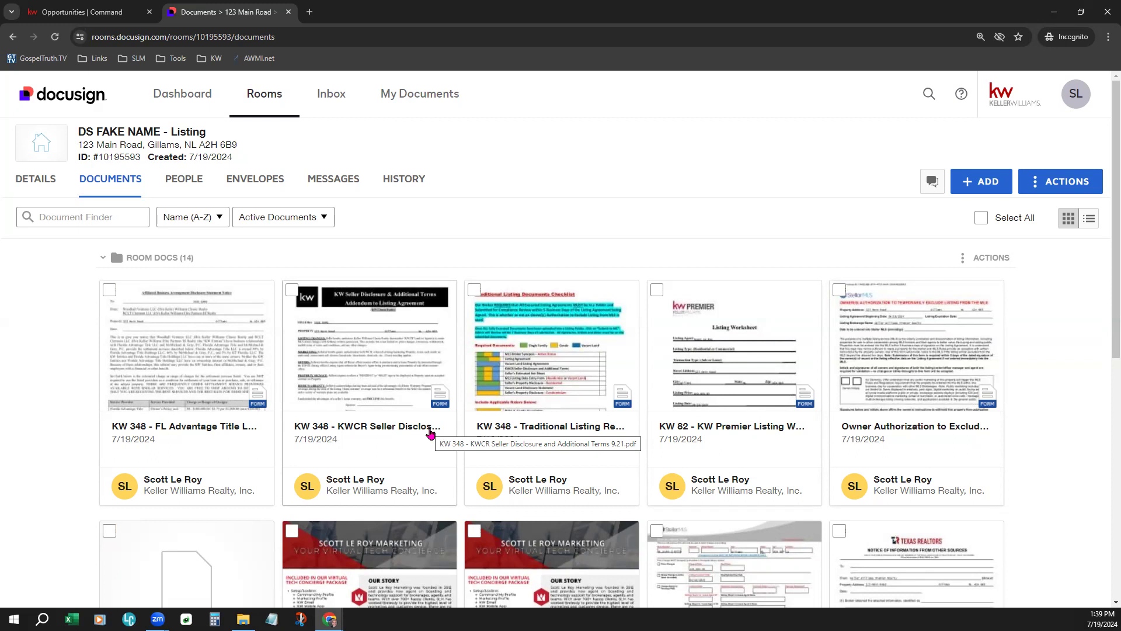
- Scroll the Documents grid to the SLM Overview, Residential Listing and Status Change forms
scroll(435, 429, "down", 4)
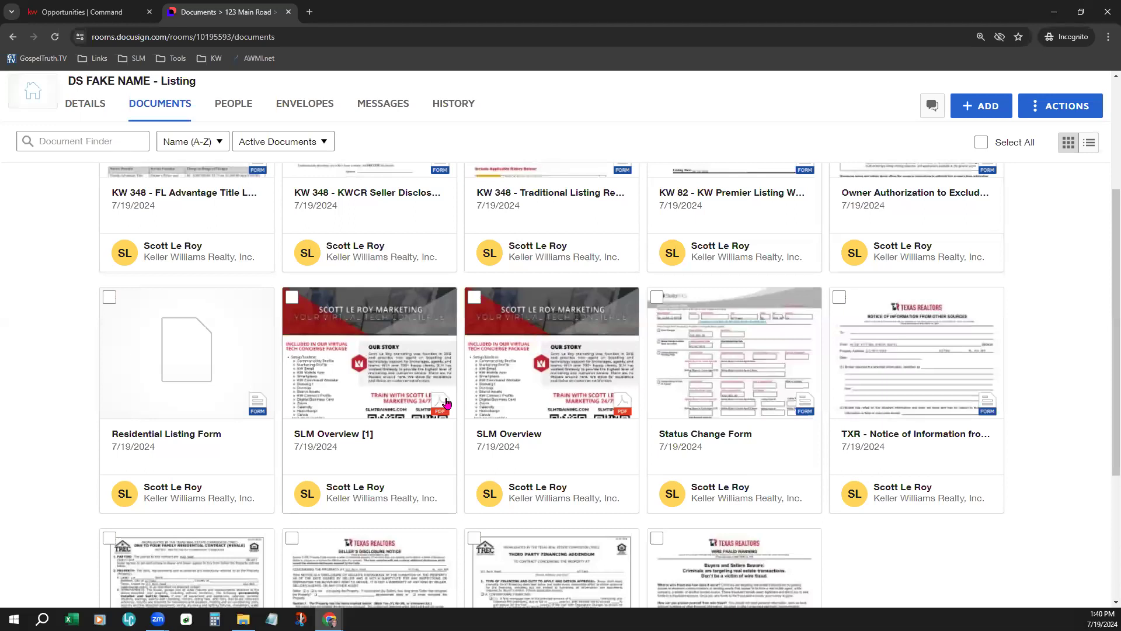
left_click(446, 403)
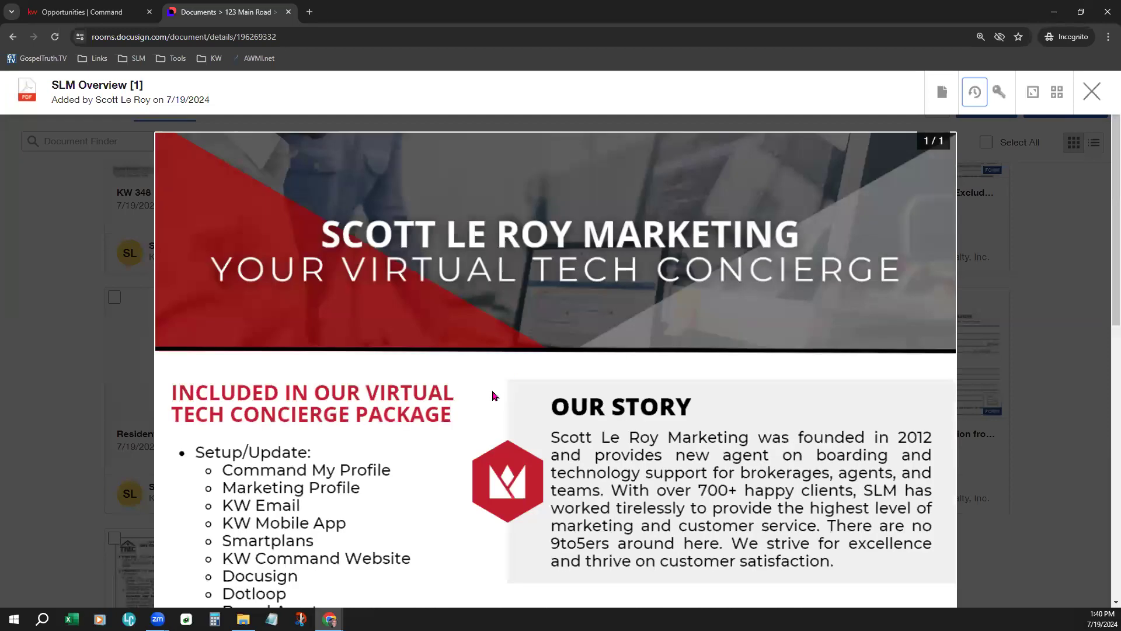
scroll(467, 403, "down", 3)
scroll(460, 403, "down", 7)
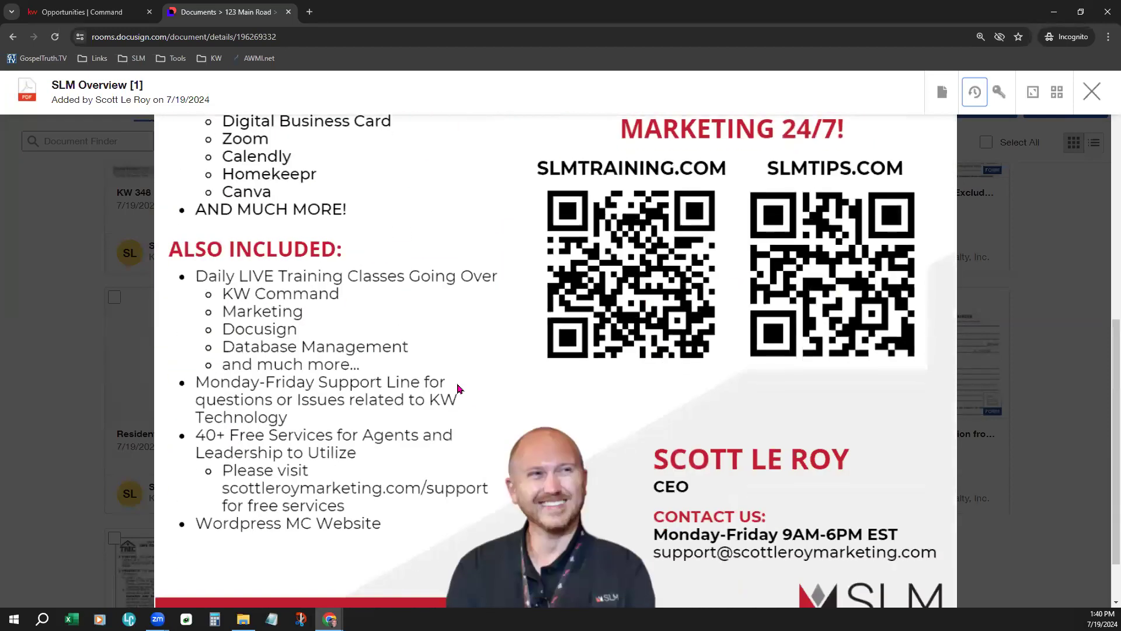
scroll(463, 379, "up", 4)
scroll(463, 379, "up", 6)
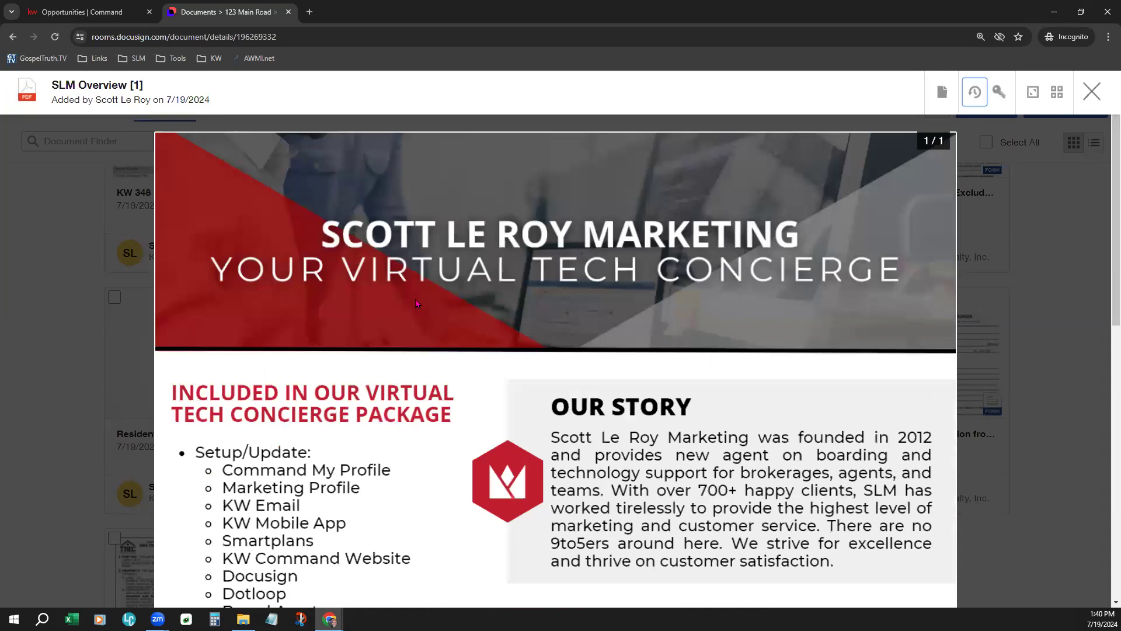
left_click(1099, 92)
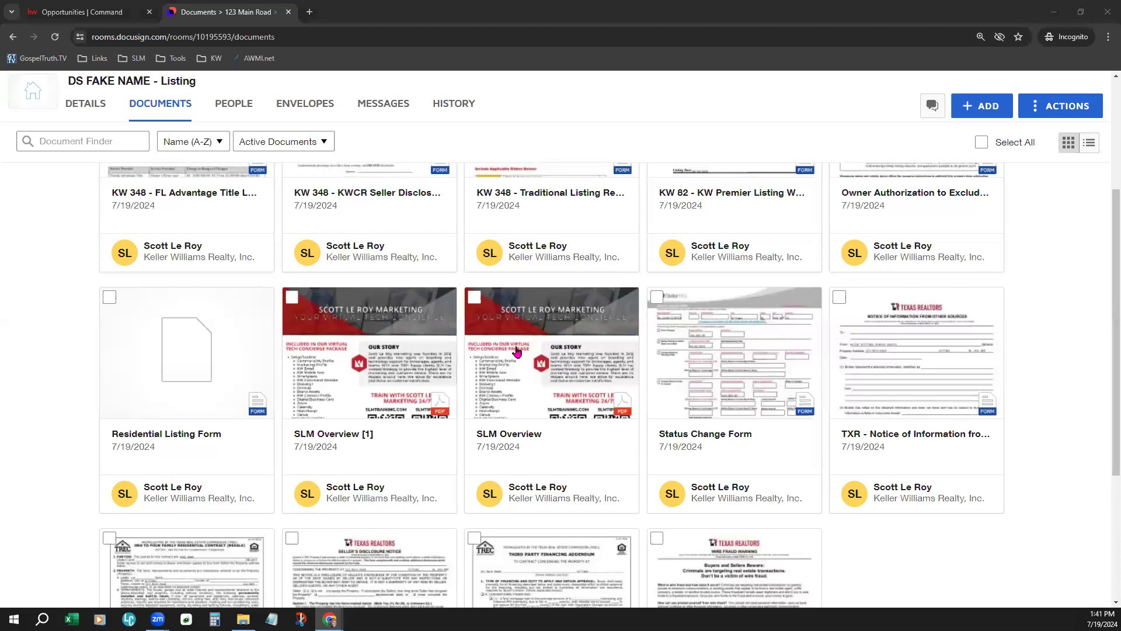
scroll(603, 379, "up", 1)
scroll(603, 378, "up", 4)
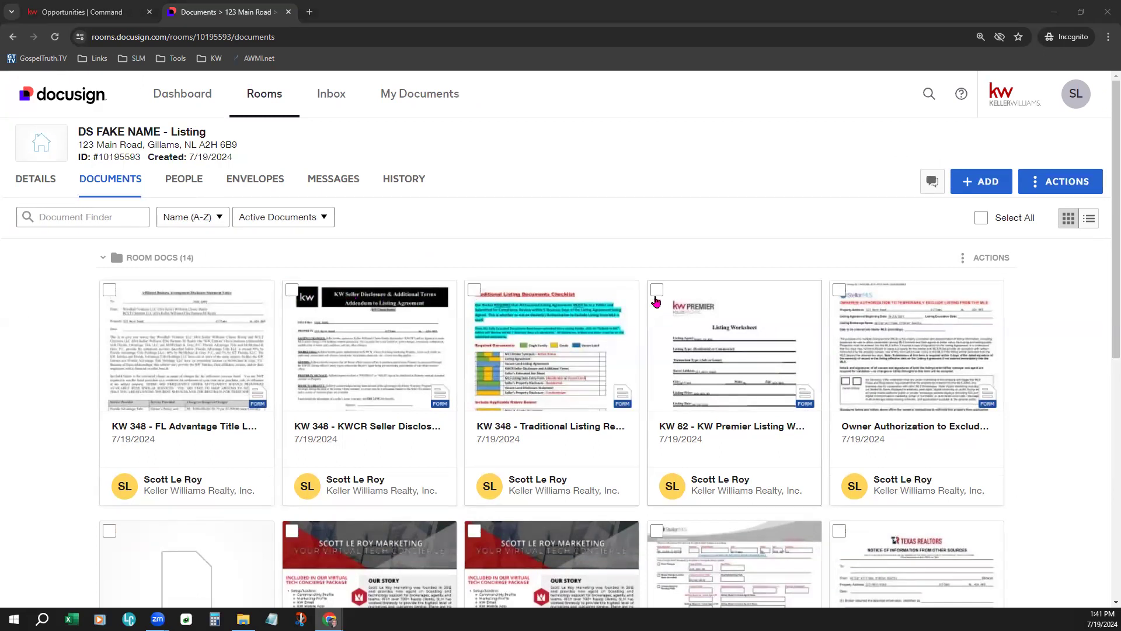
- Select the KW 82 worksheet, KW 348 Traditional Listing and KW 348 KWCR Seller Disclosure cards
left_click(658, 292)
left_click(474, 290)
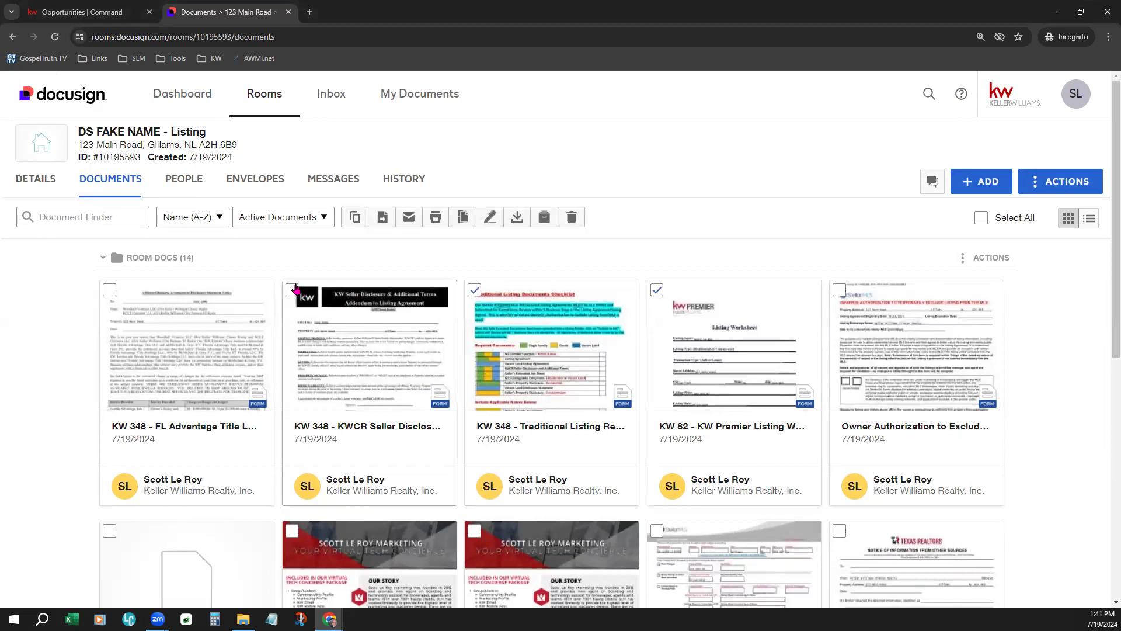
left_click(292, 289)
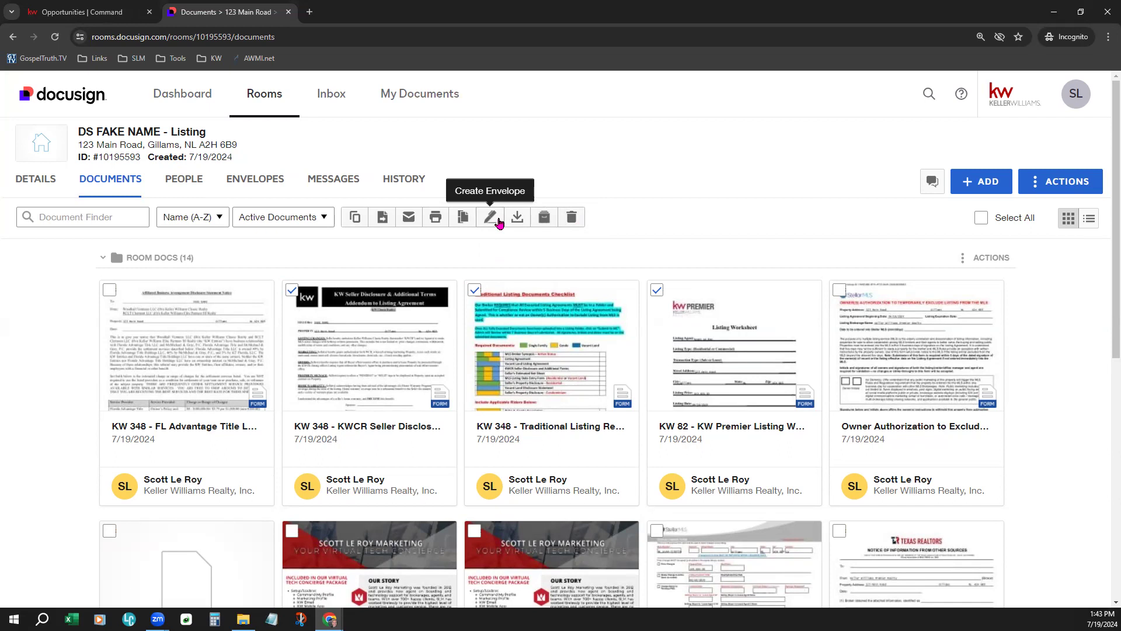
- Create an envelope from the selected documents with Seller One and Seller Two as recipients
left_click(499, 222)
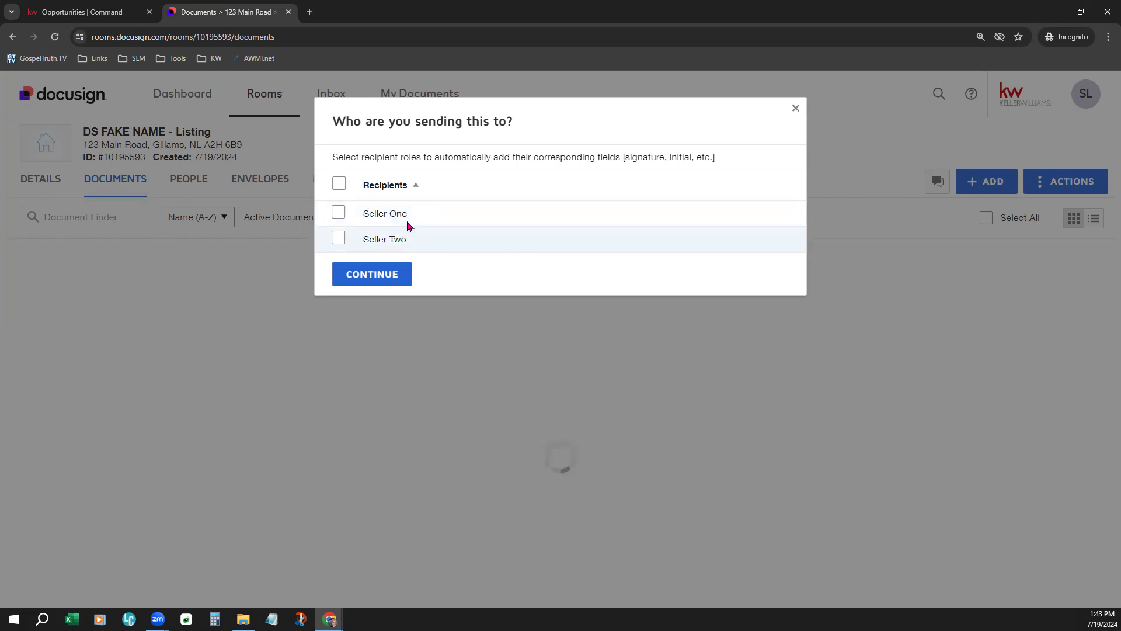
left_click(340, 213)
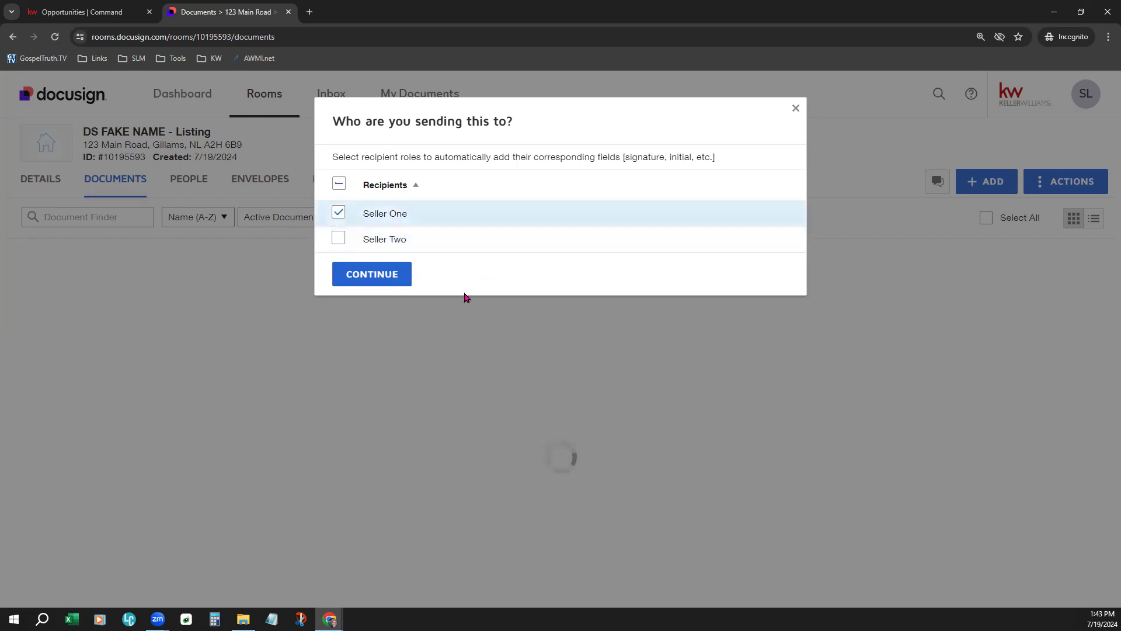
left_click(341, 242)
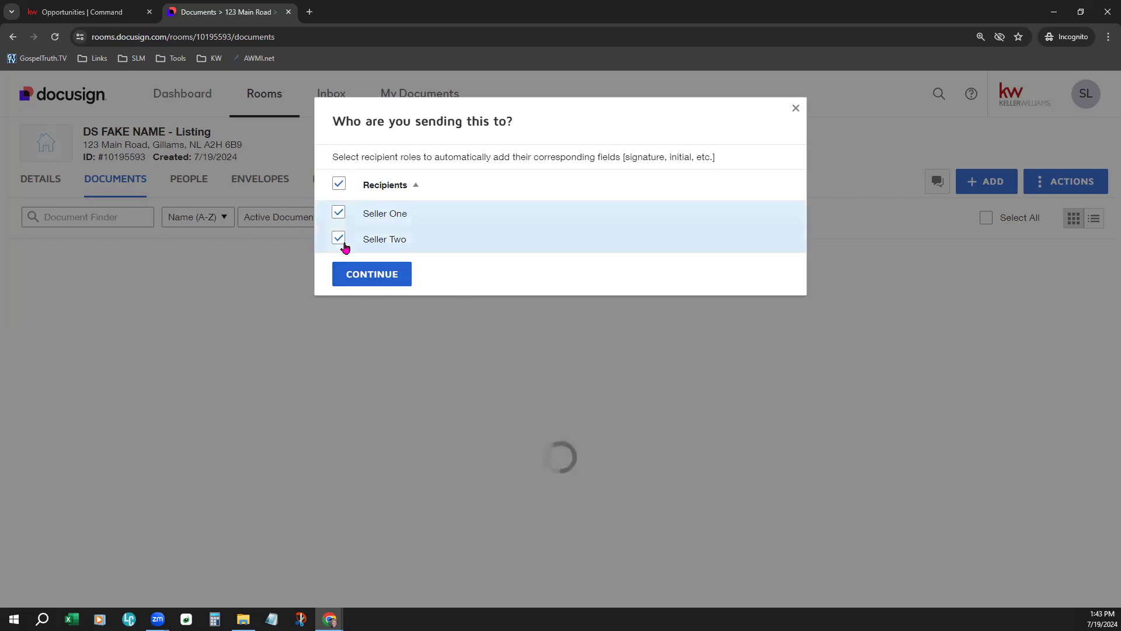
left_click(379, 273)
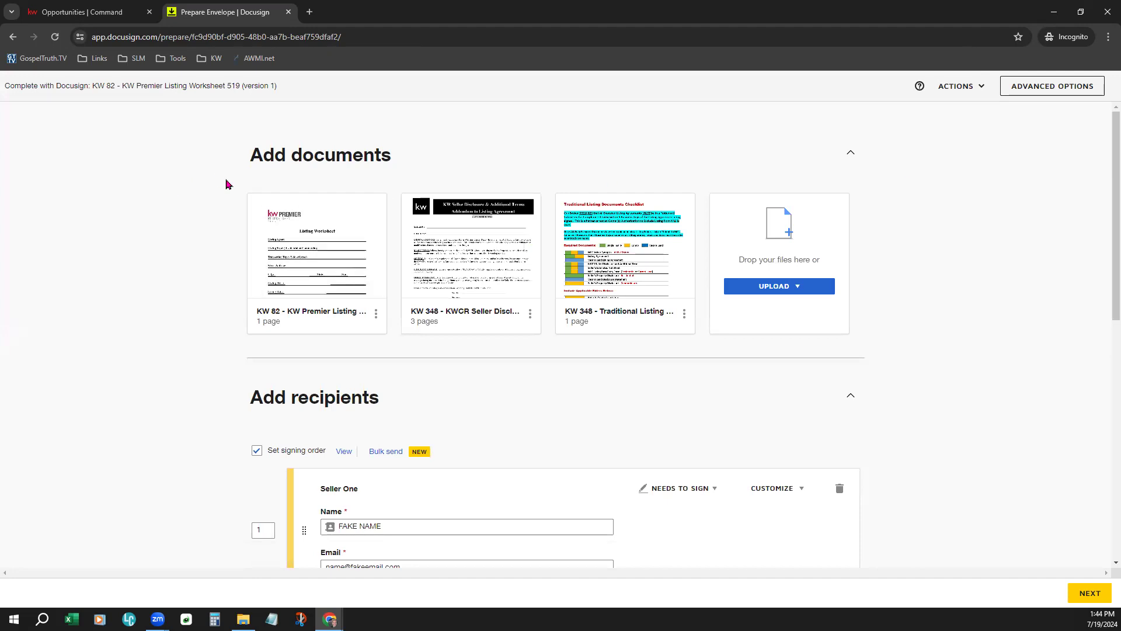
- Move a document thumbnail and preview the KW 82 Premier Listing Worksheet
left_click_drag(246, 156, 390, 175)
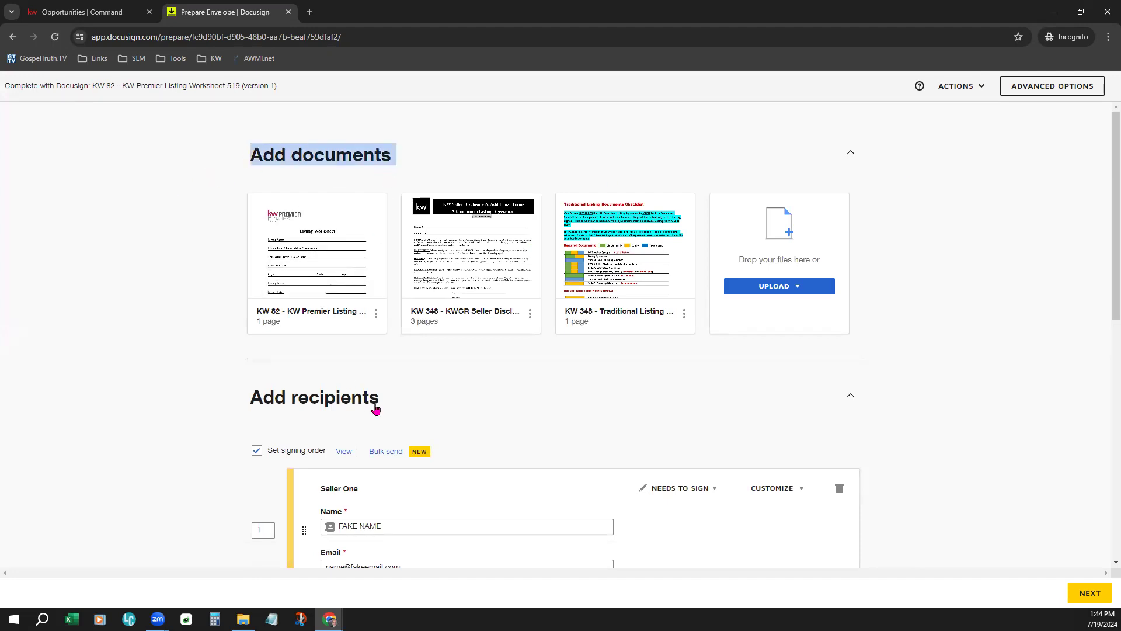
left_click(317, 245)
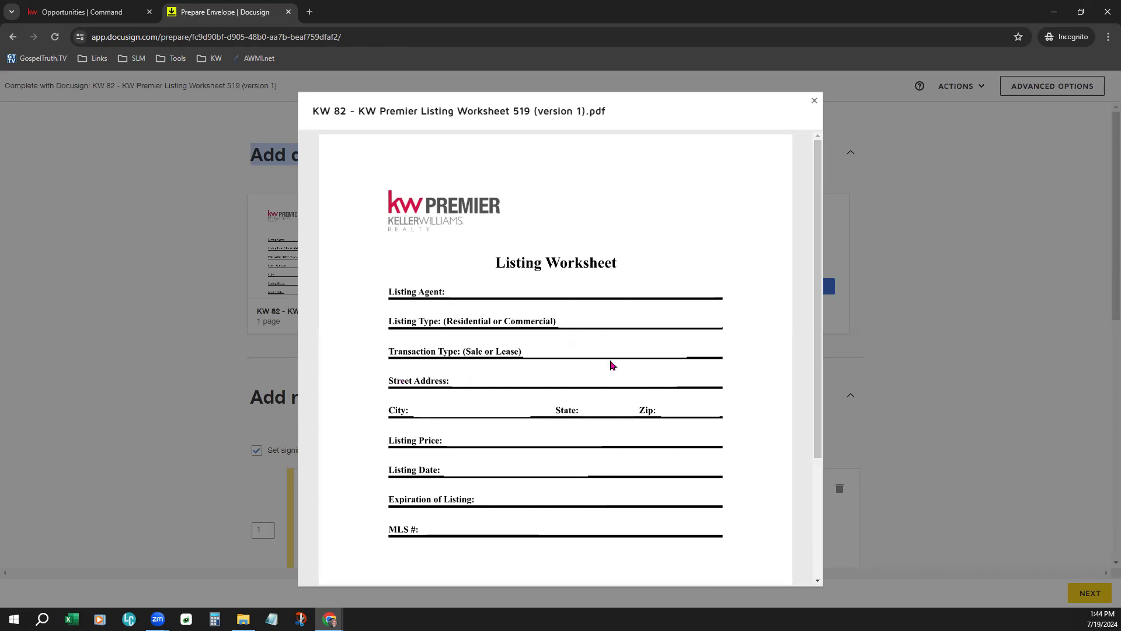
left_click(986, 300)
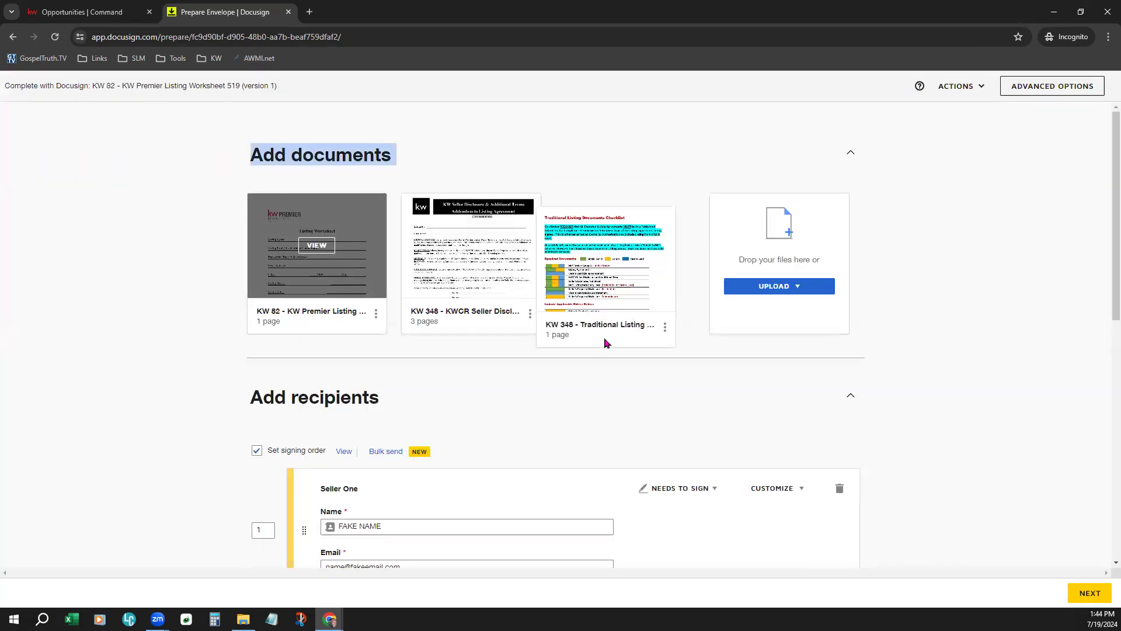
- Order the documents: KWCR Seller Disclosure first, KW 82 worksheet second, Traditional Listing third
left_click_drag(605, 342, 420, 303)
left_click_drag(584, 299, 449, 280)
left_click_drag(301, 249, 596, 258)
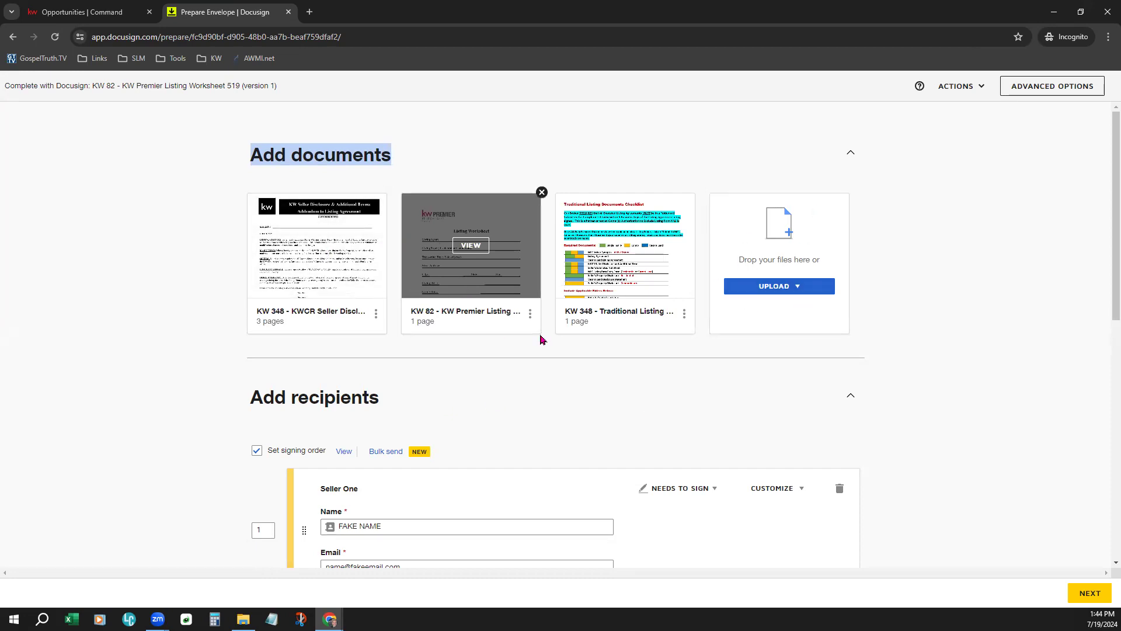
left_click(544, 389)
left_click(542, 384)
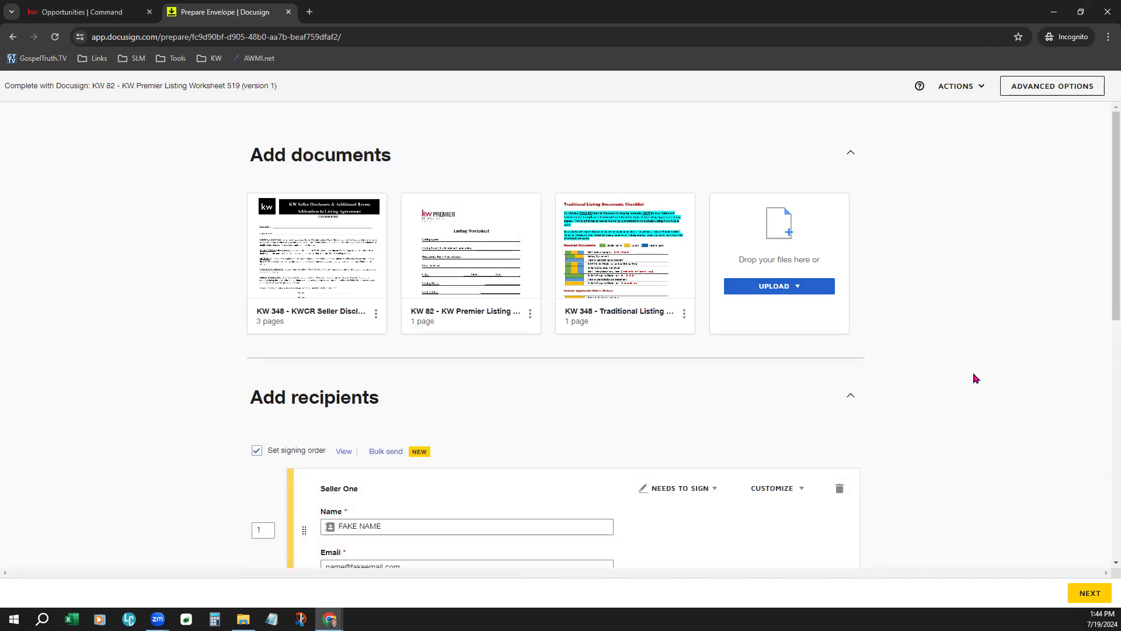
scroll(935, 380, "down", 4)
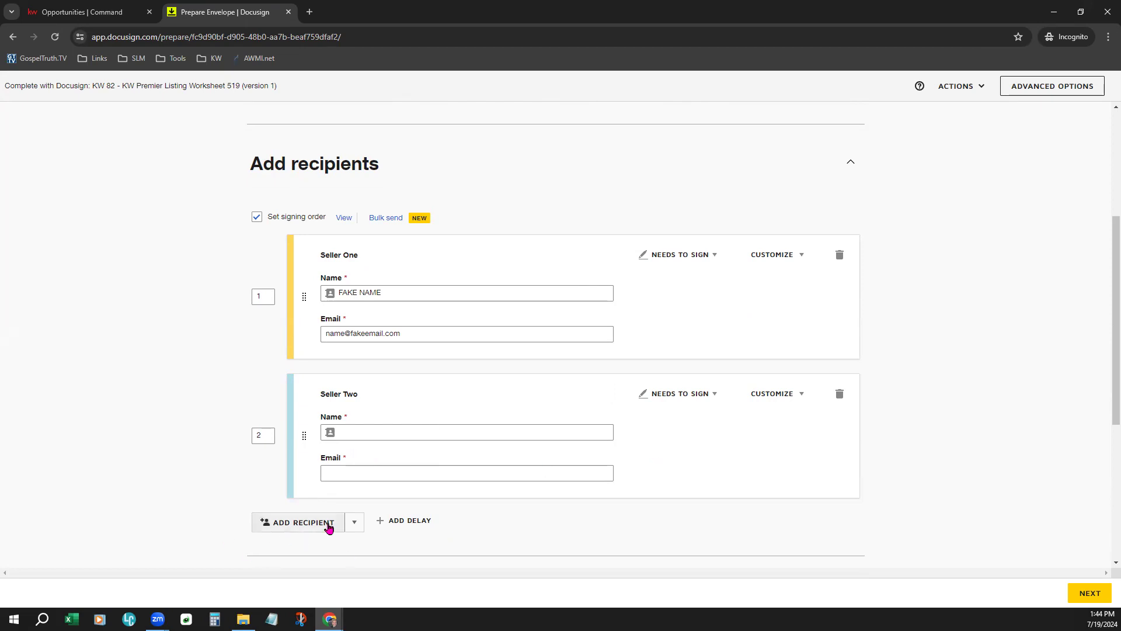
left_click(300, 523)
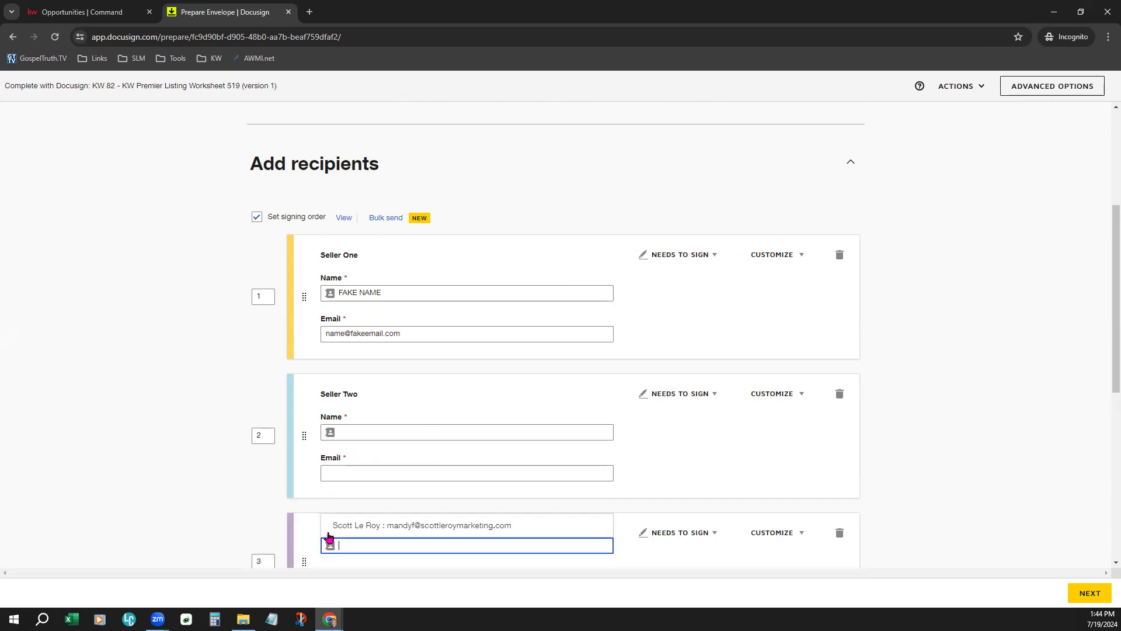
left_click(312, 461)
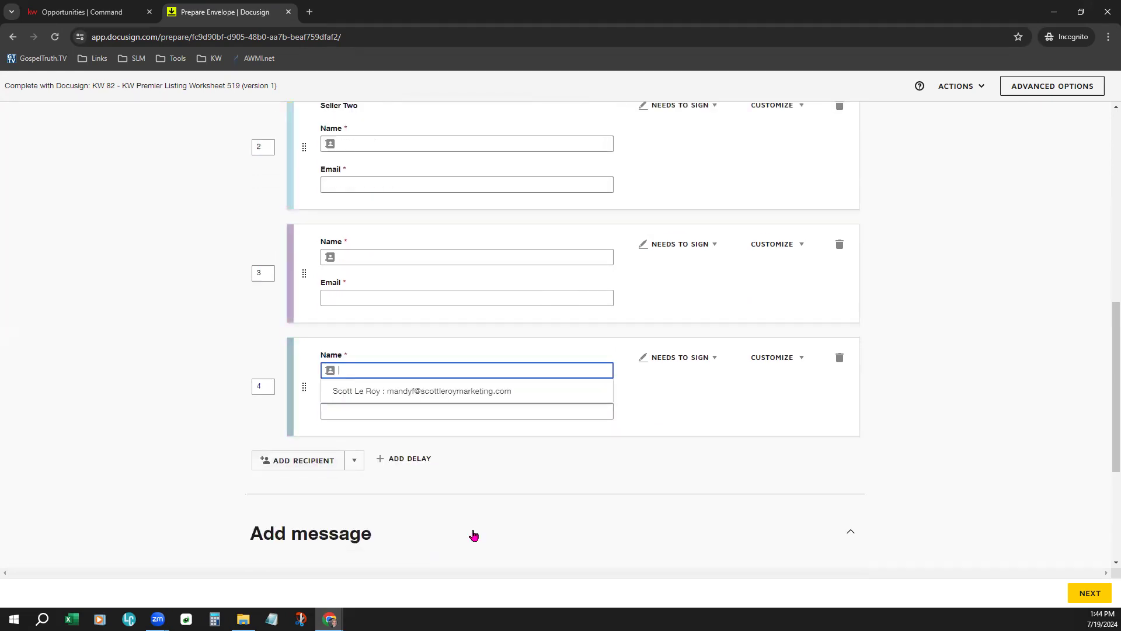
left_click(315, 461)
scroll(485, 560, "up", 3)
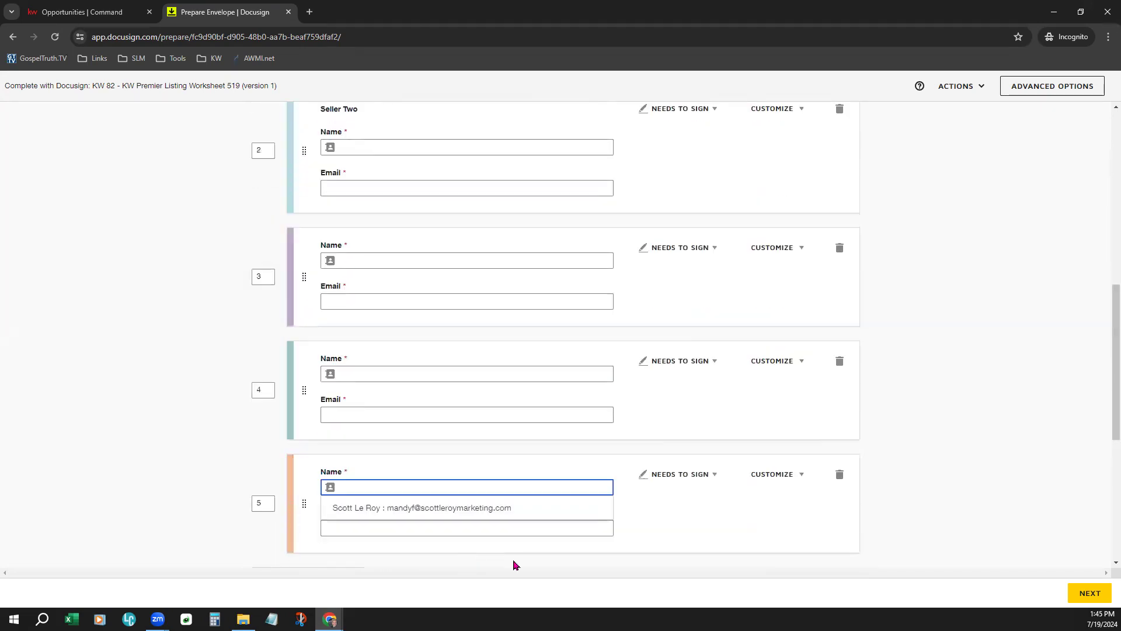
left_click(841, 475)
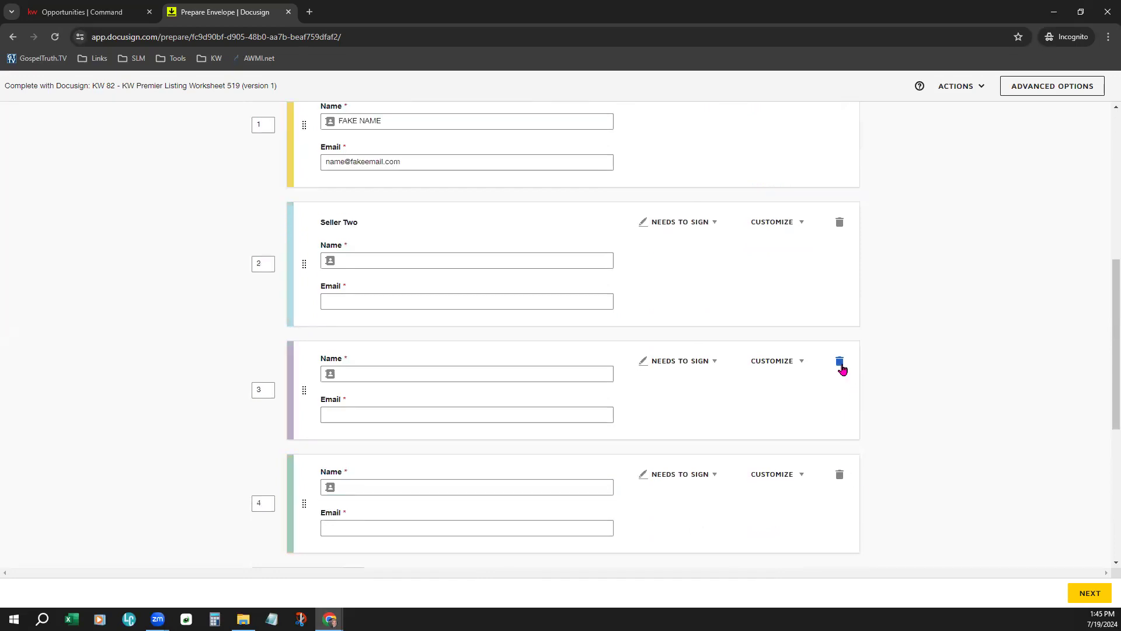
left_click(841, 363)
left_click(840, 474)
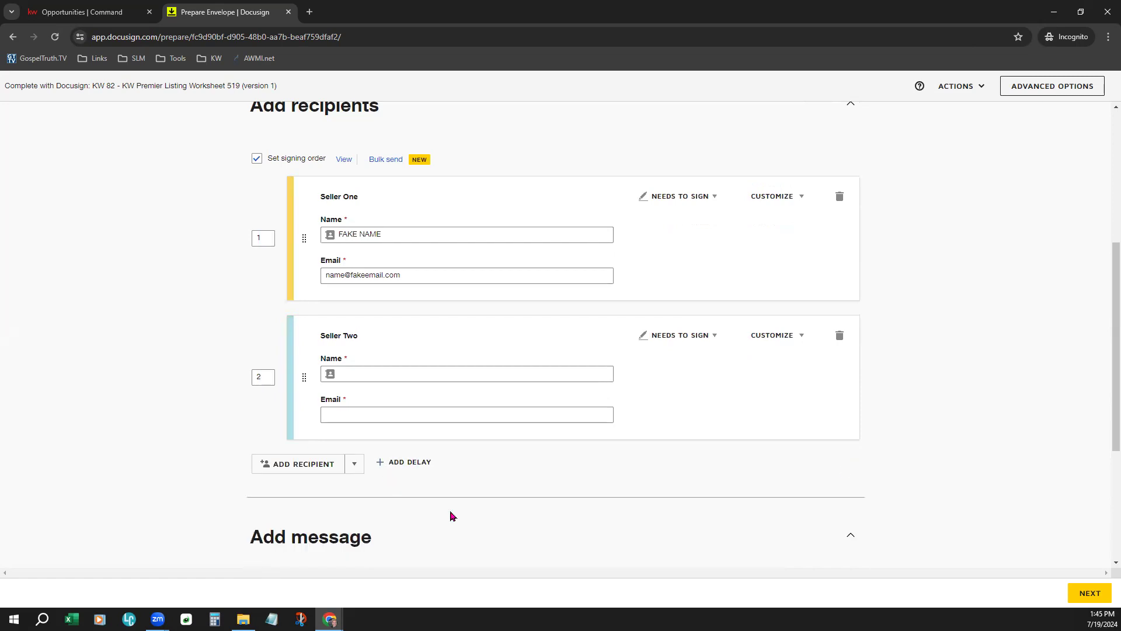
scroll(450, 515, "up", 2)
left_click(413, 348)
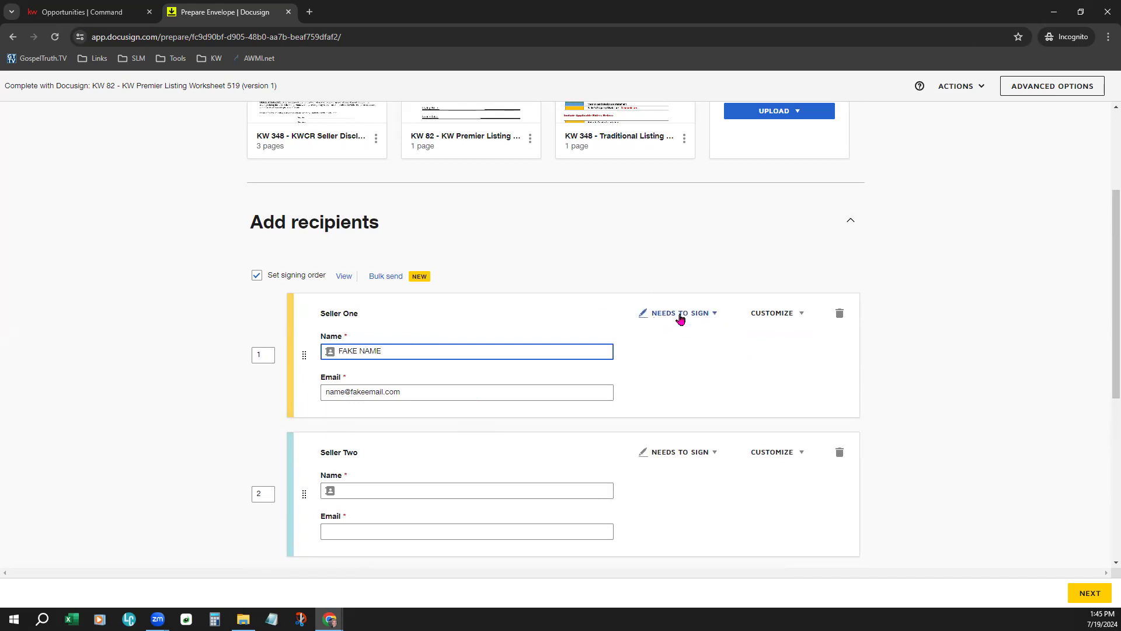
scroll(699, 340, "up", 1)
left_click(697, 372)
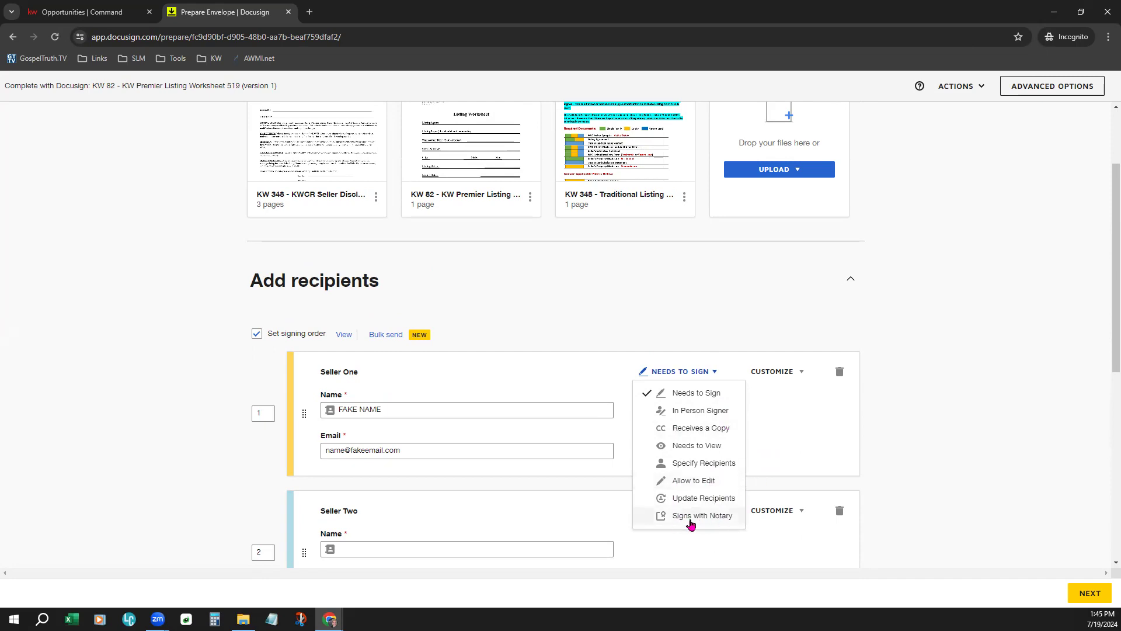
left_click(777, 430)
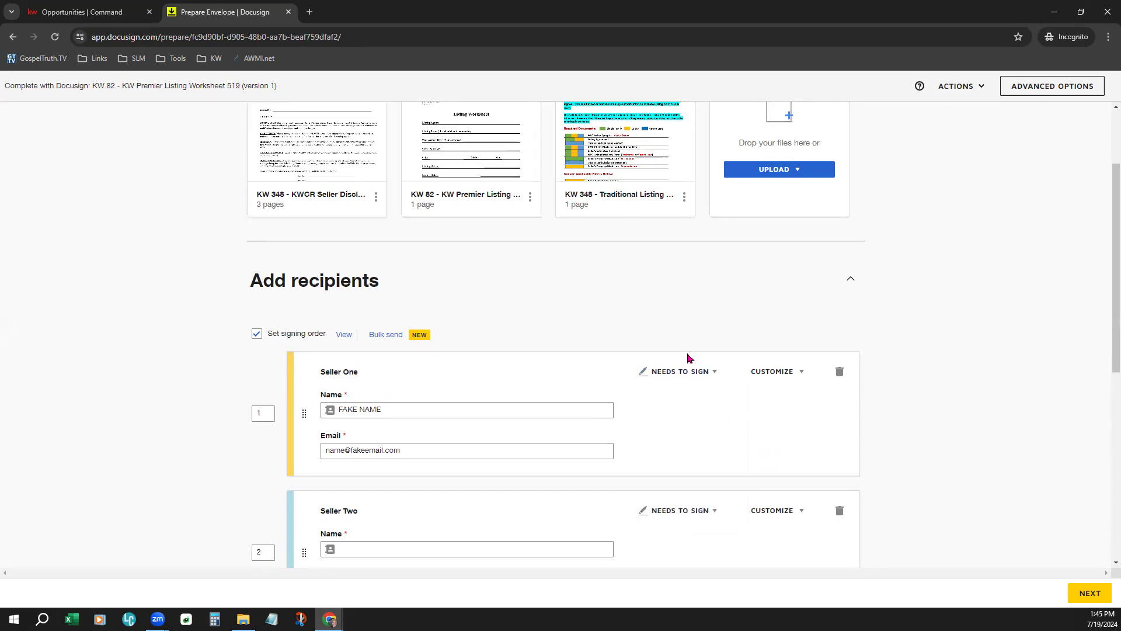
scroll(578, 522, "down", 2)
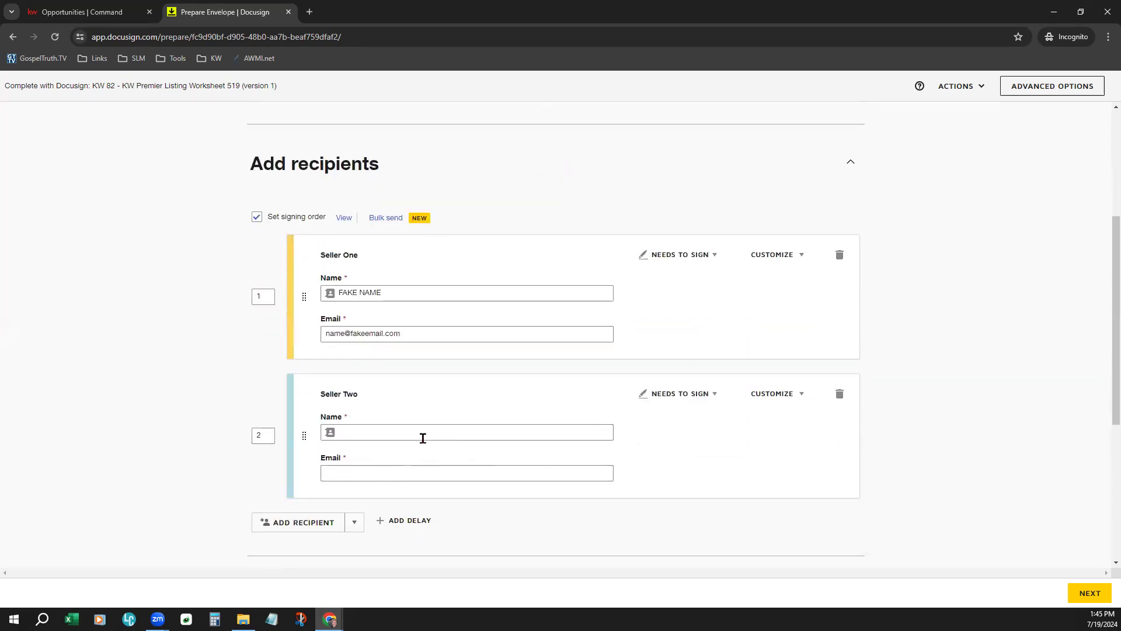
- Fill Seller Two's e-mail from the saved contact suggestion, leaving the name blank
left_click(424, 433)
left_click(532, 453)
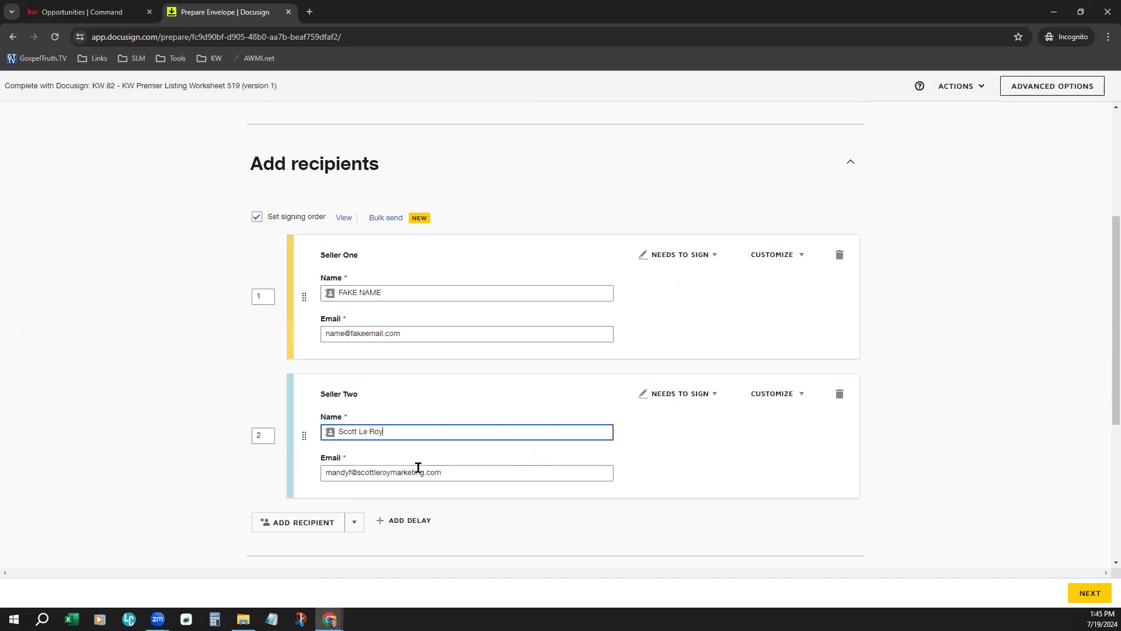
left_click(418, 467)
left_click(713, 470)
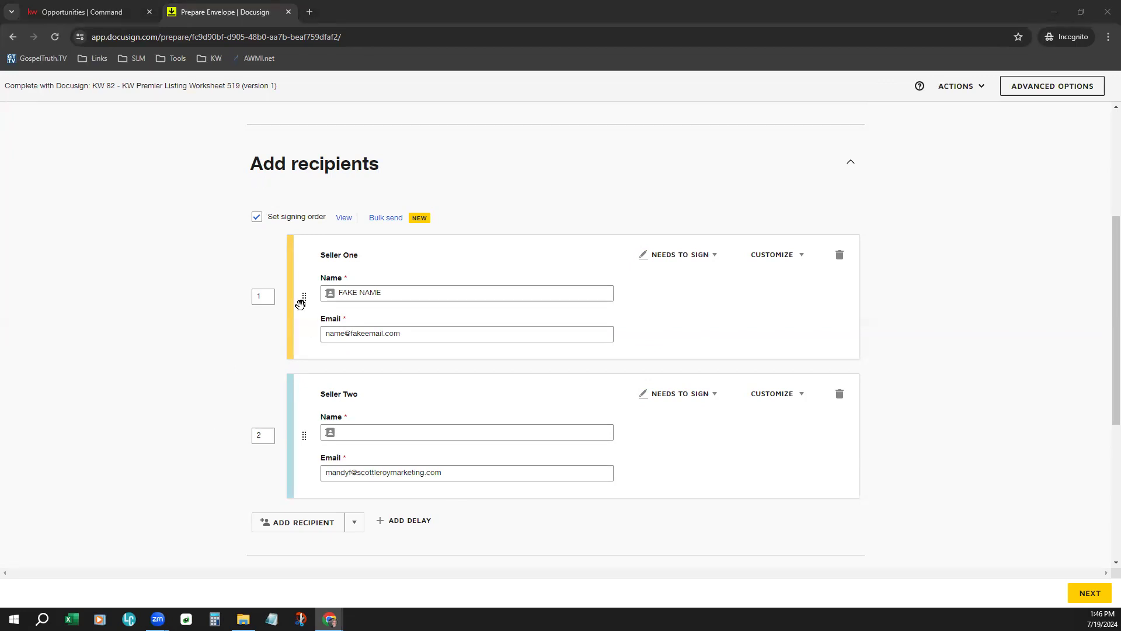
- Keep the signing order as Seller One 1 and Seller Two 2 after swapping the cards
left_click_drag(303, 295, 302, 441)
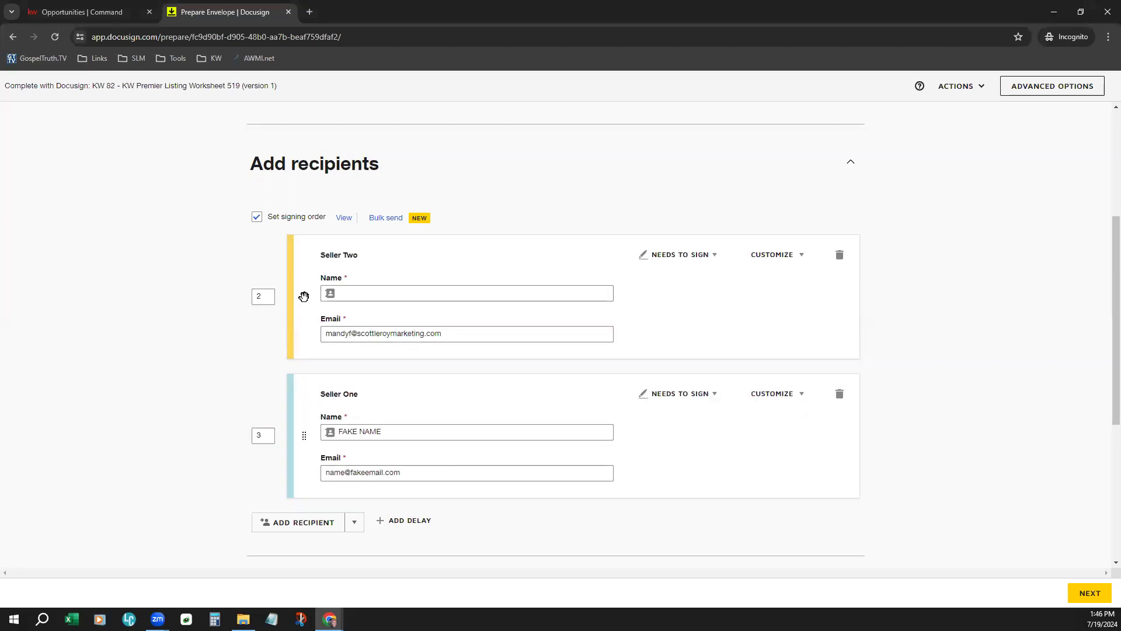
left_click_drag(304, 296, 288, 363)
double_click(264, 295)
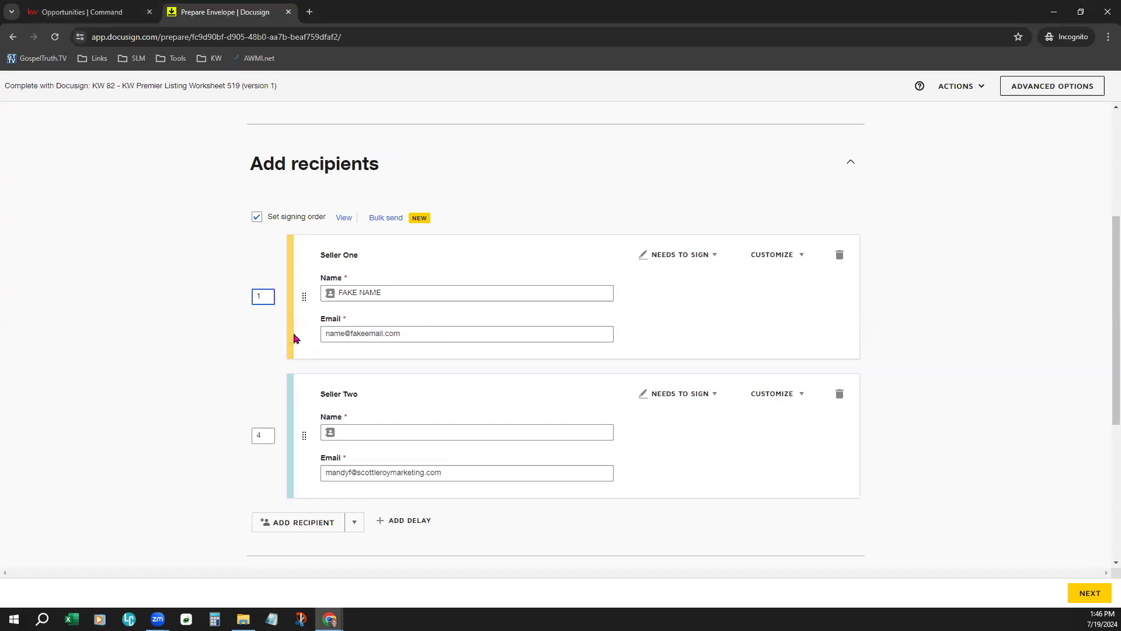
double_click(263, 435)
left_click(190, 376)
- Type the saved contact's full name into Seller Two's Name field
left_click(432, 433)
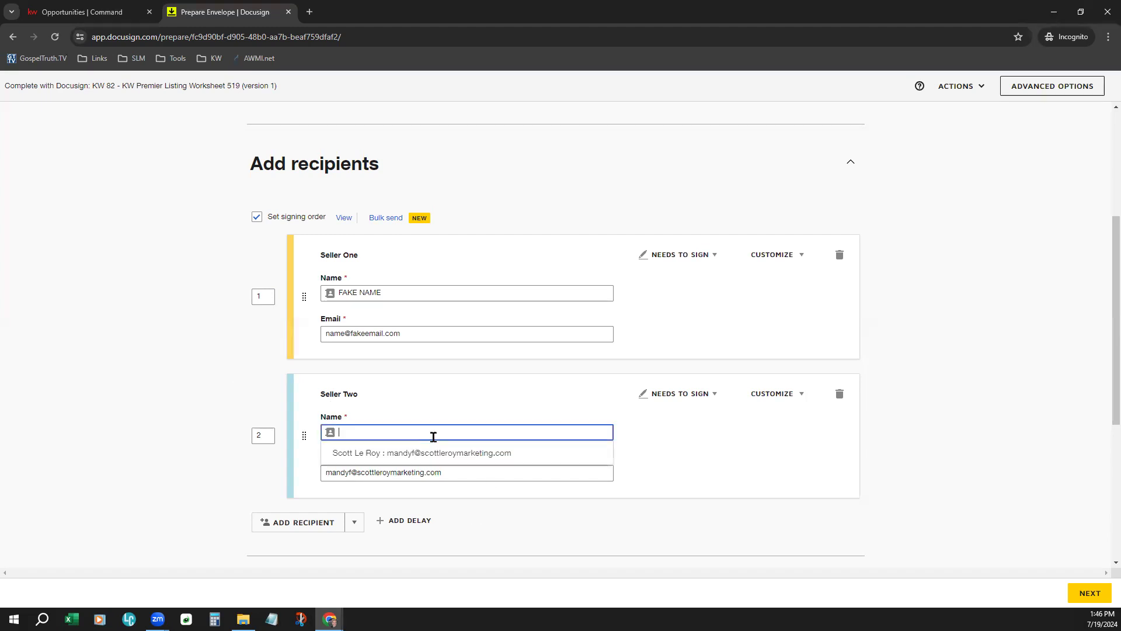
left_click(438, 452)
left_click(642, 461)
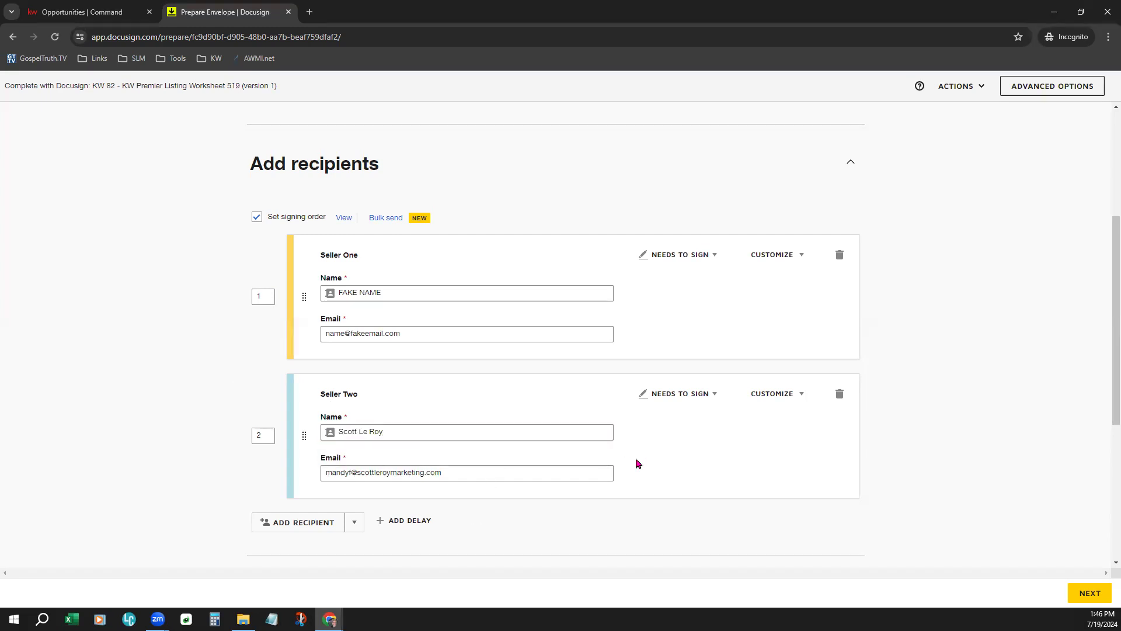
scroll(572, 526, "down", 1)
scroll(563, 502, "down", 3)
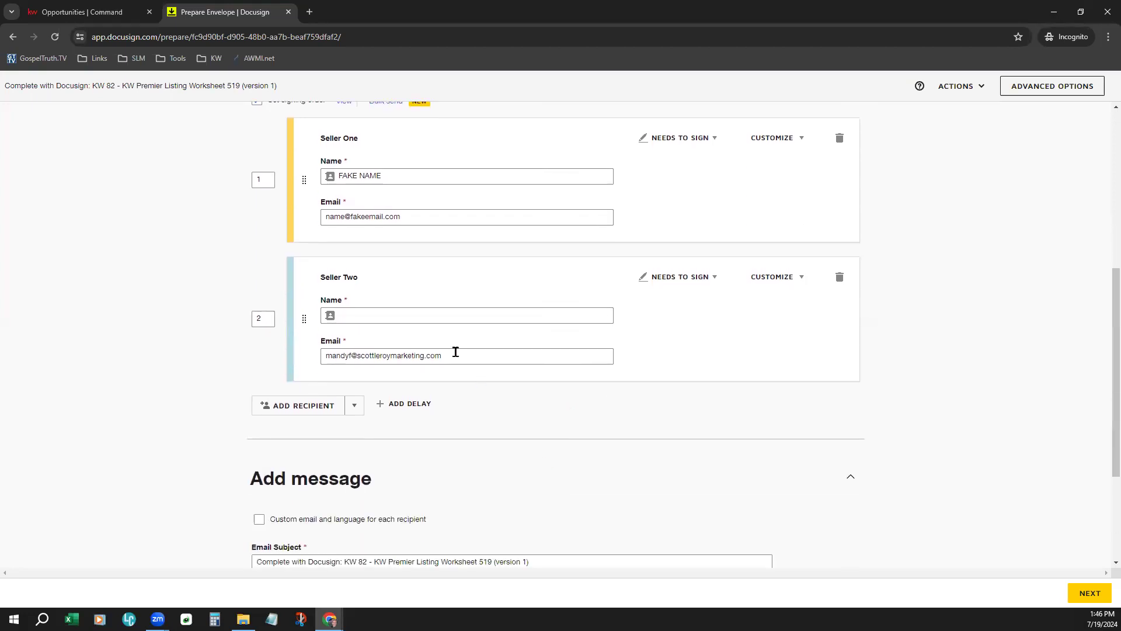
left_click(452, 315)
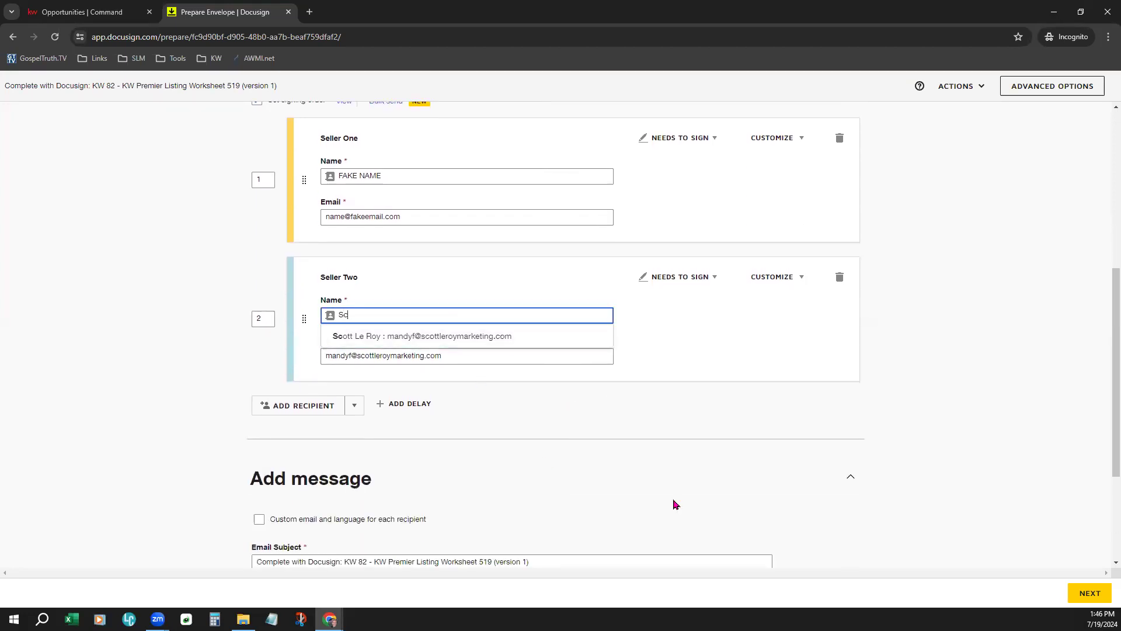
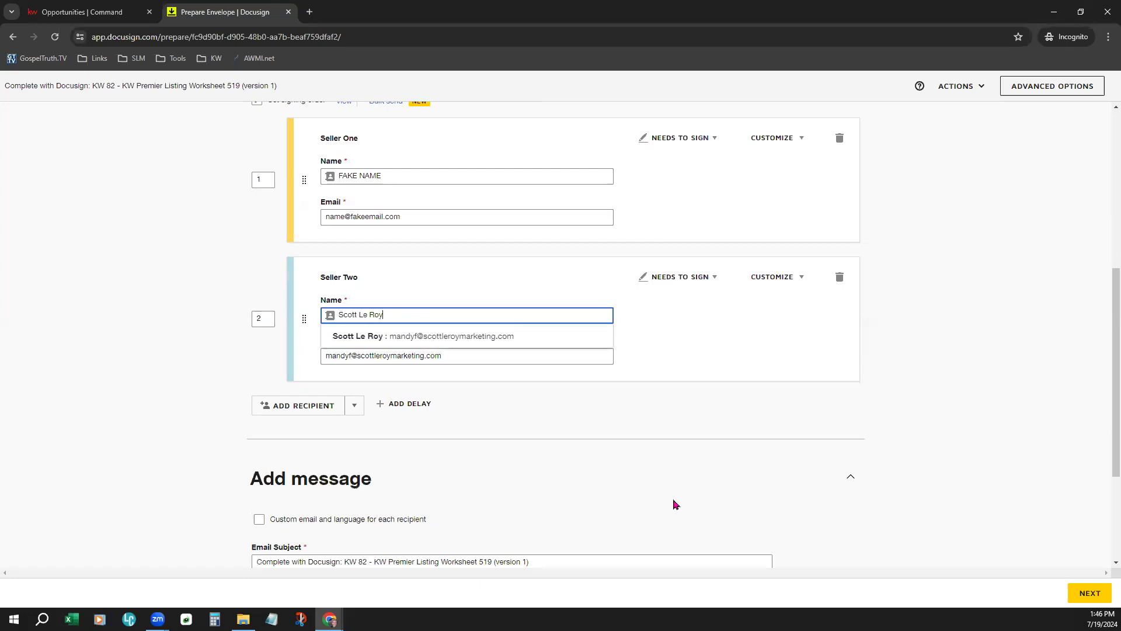
left_click(717, 413)
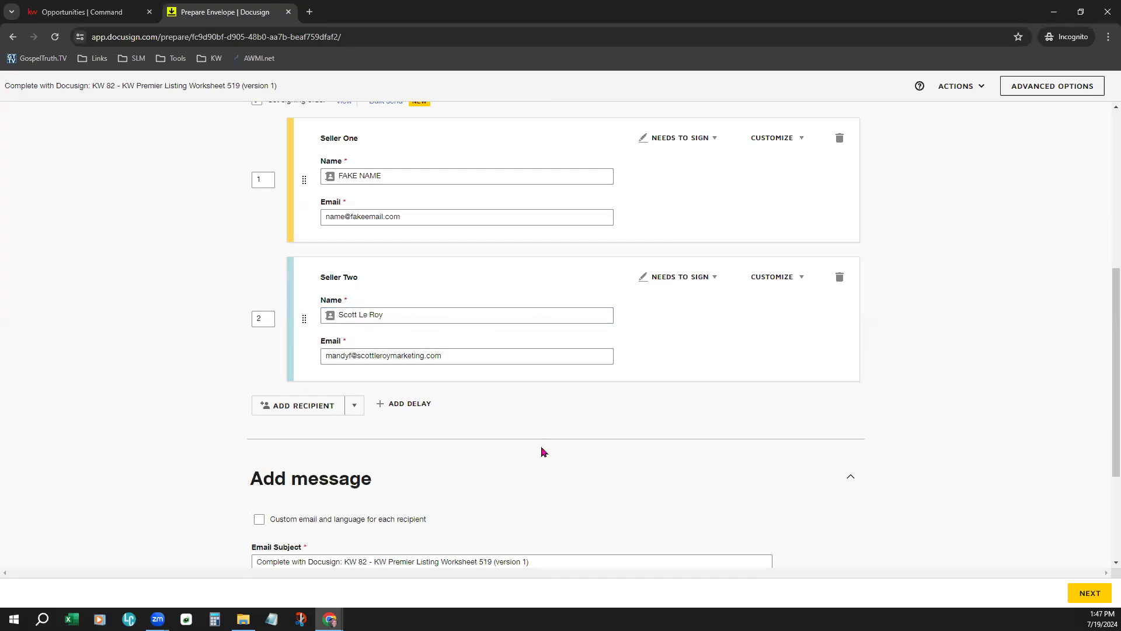
scroll(541, 451, "down", 3)
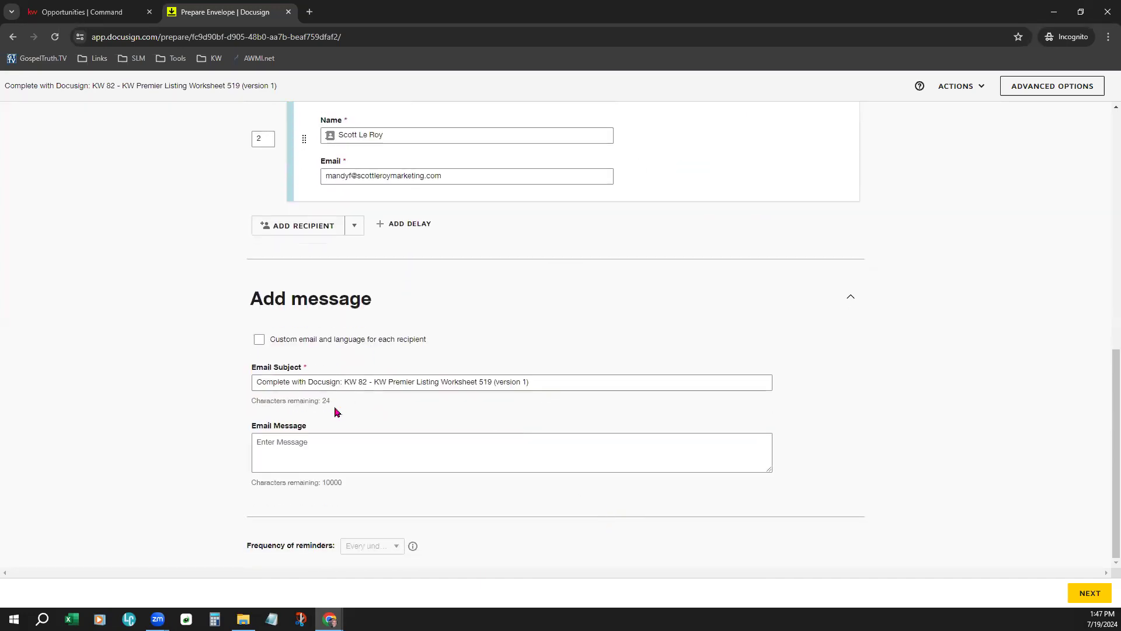
- Try per-recipient custom email, keeping English (US) as the email language
left_click(353, 452)
left_click(303, 382)
left_click(323, 437)
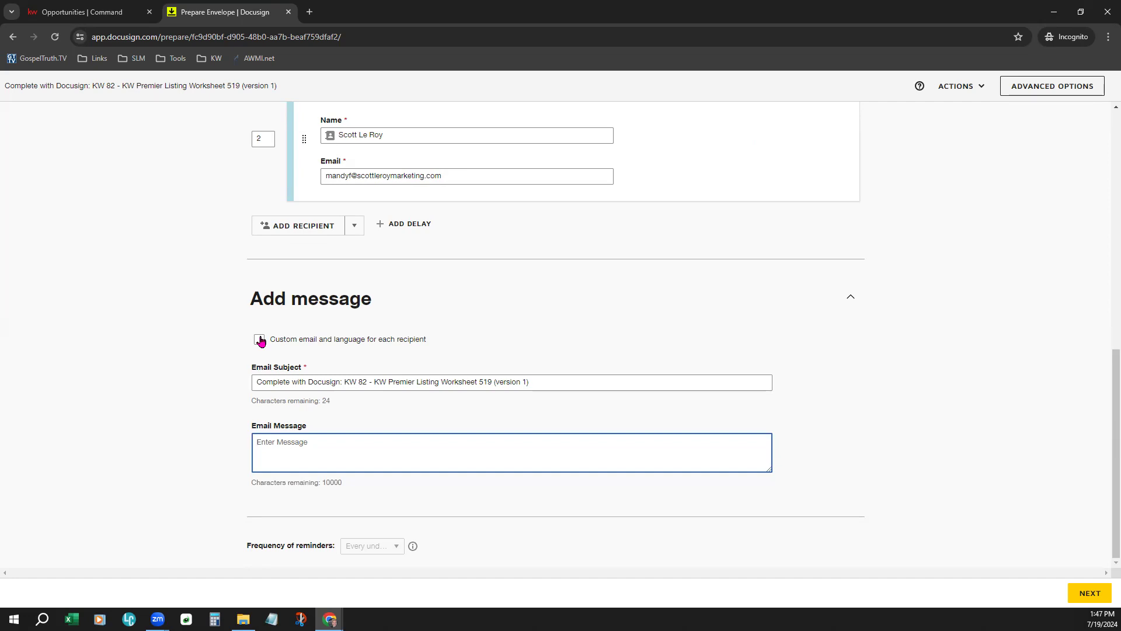
left_click(259, 340)
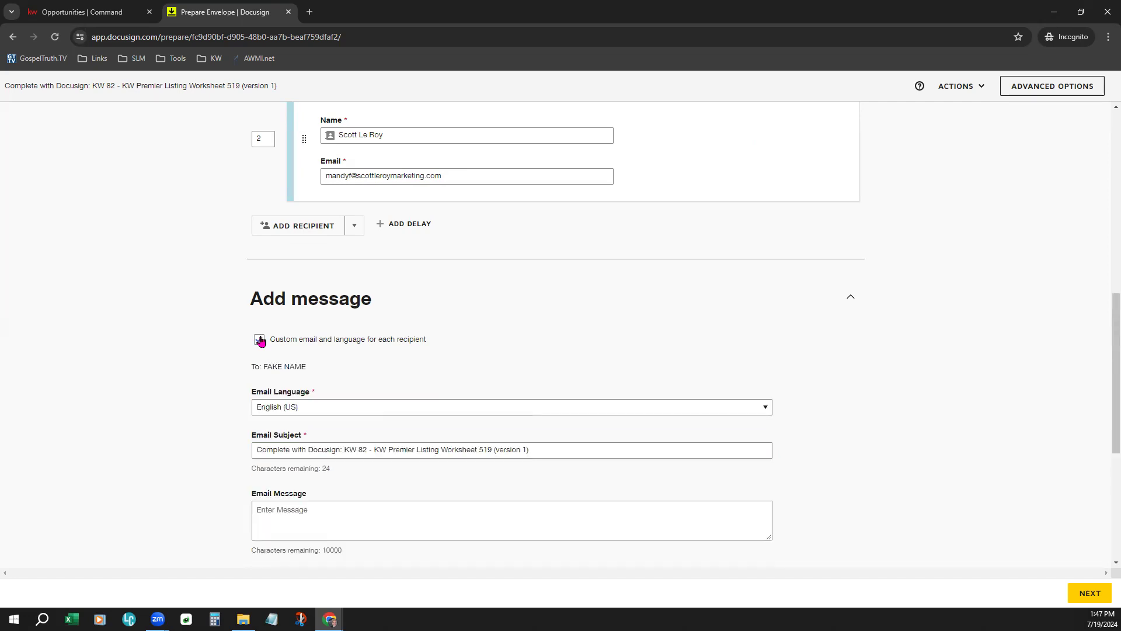
left_click_drag(253, 366, 309, 372)
left_click(318, 413)
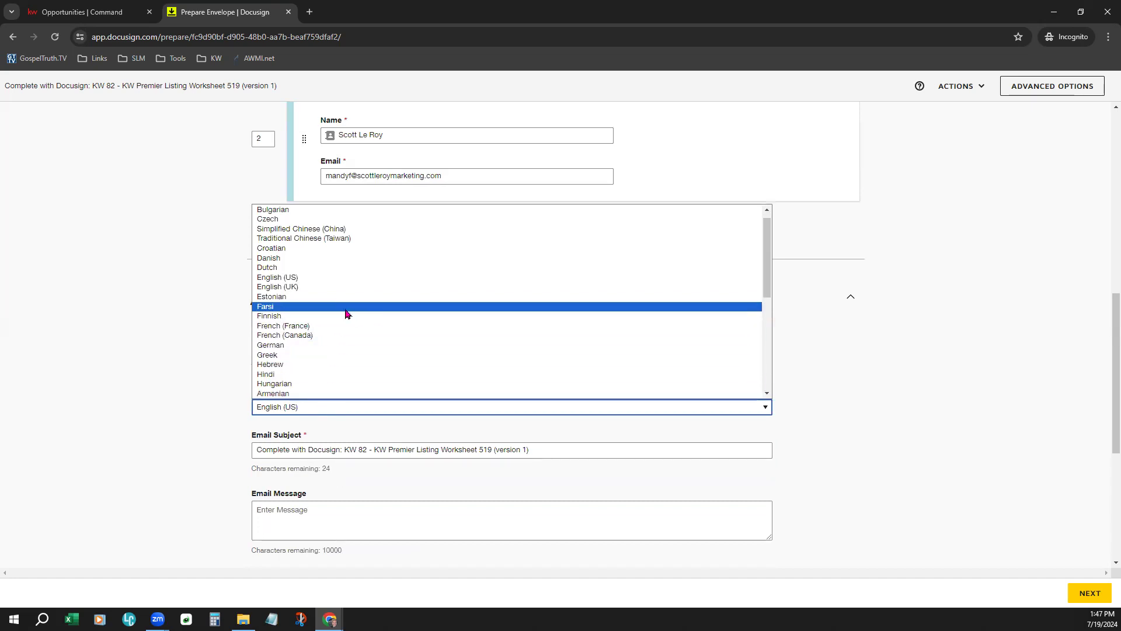
left_click(183, 373)
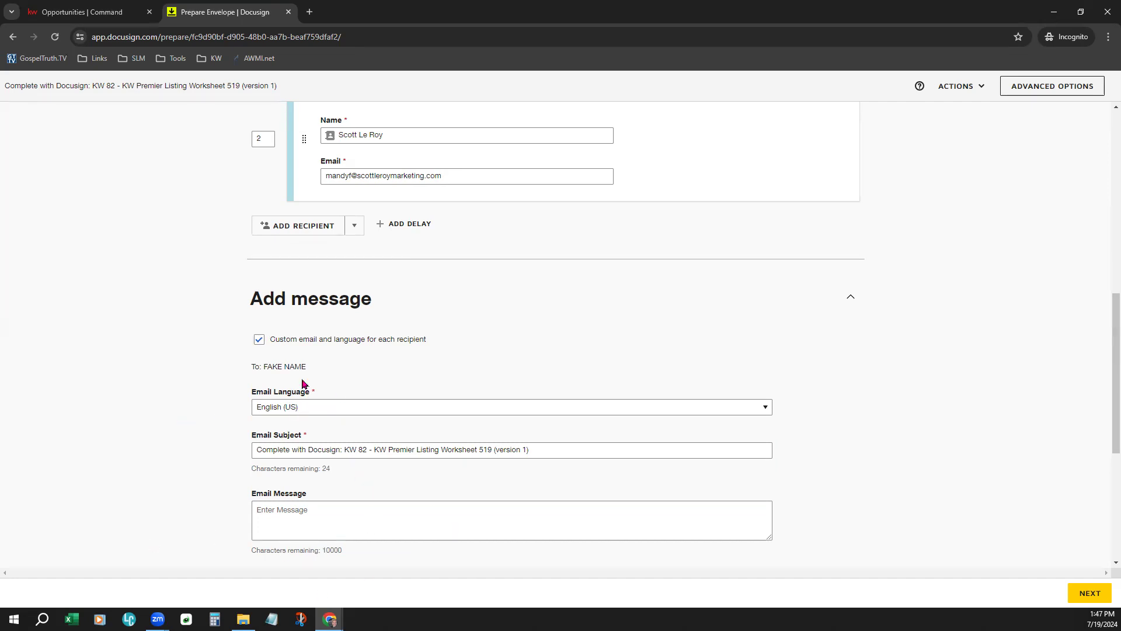
- Turn custom email off, set the message to 'Demo Message' and continue to Add Fields
left_click(258, 341)
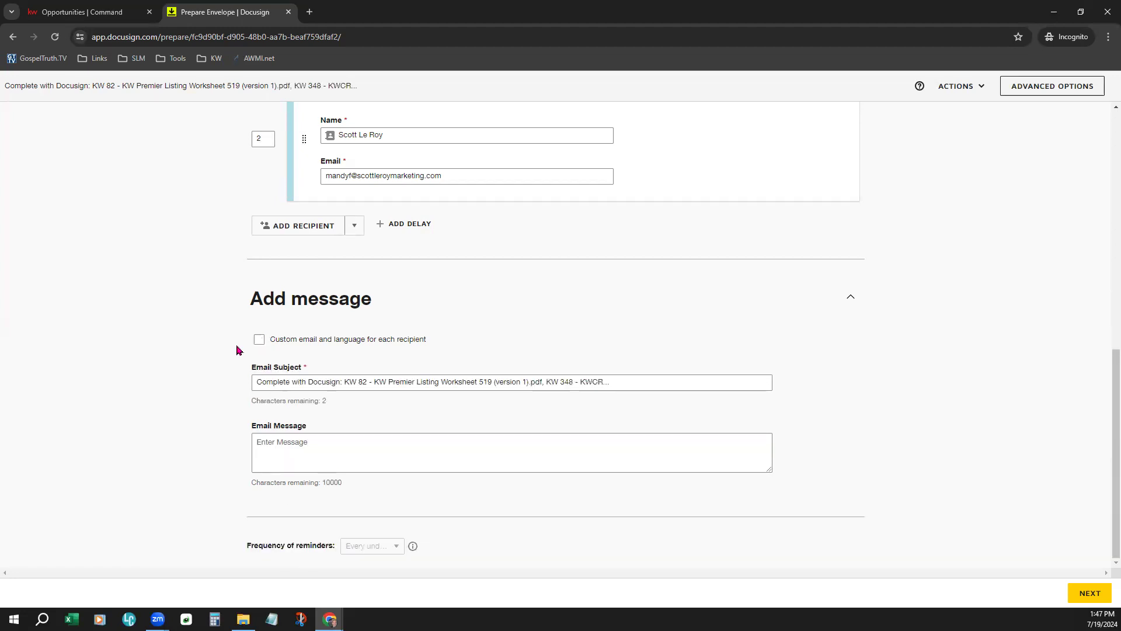
left_click(394, 450)
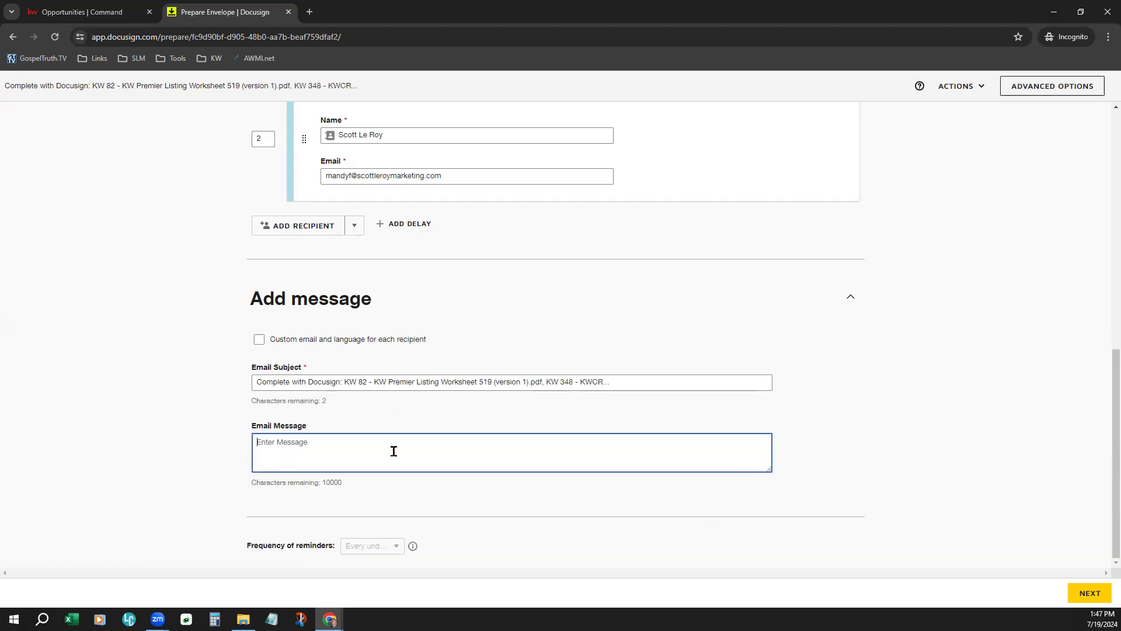
type("Demo Message")
left_click(789, 456)
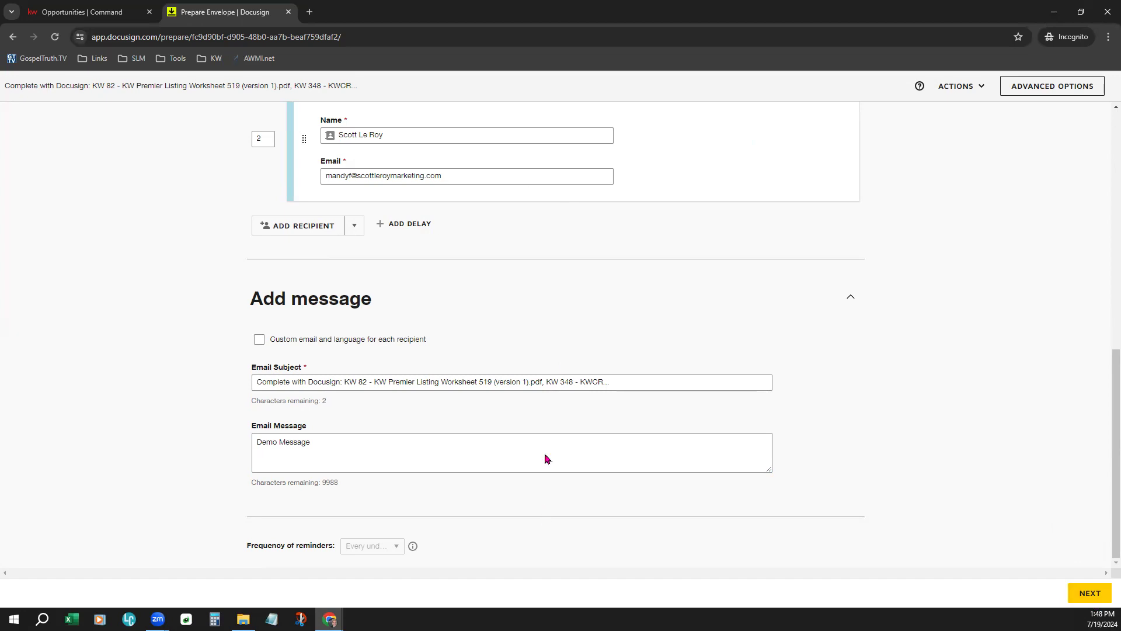
left_click(1097, 597)
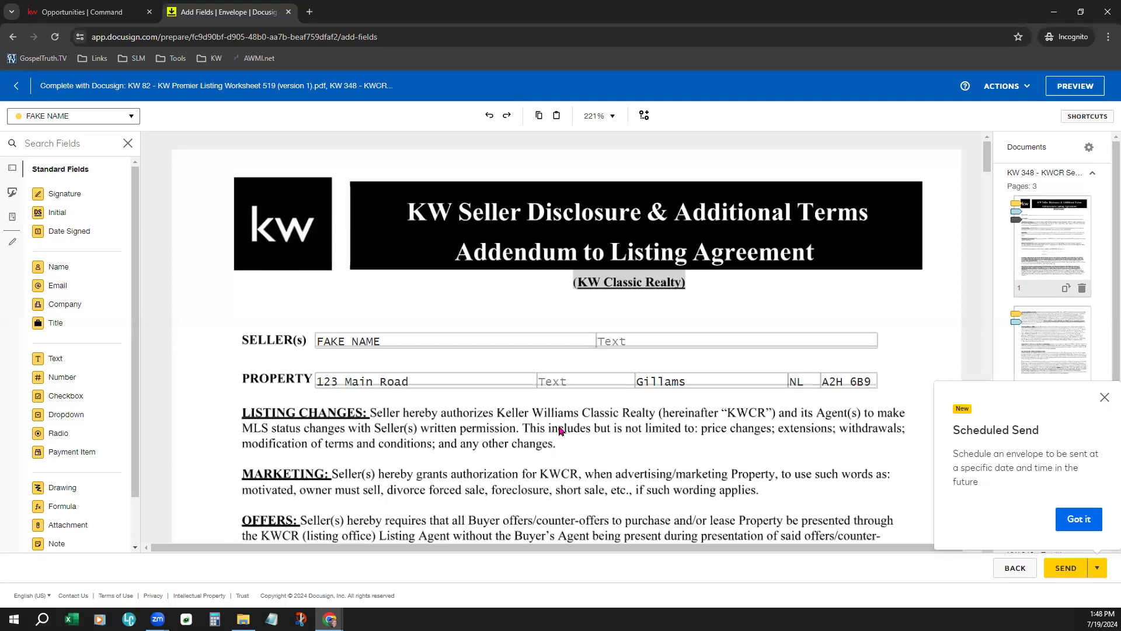
scroll(559, 431, "down", 1)
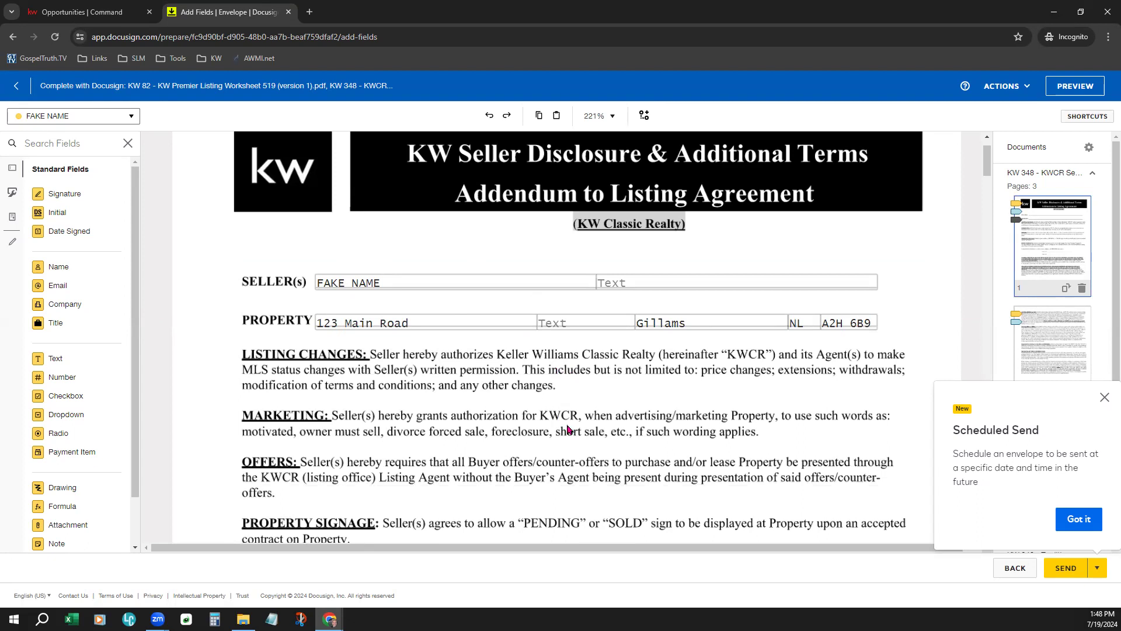
scroll(568, 429, "down", 7)
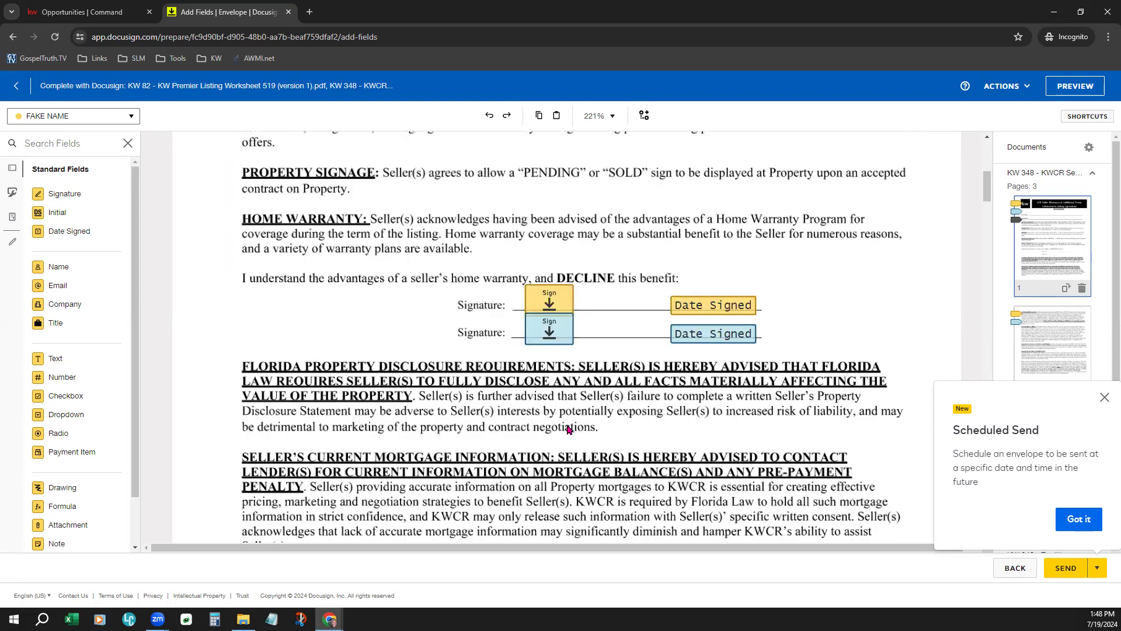
scroll(568, 429, "down", 12)
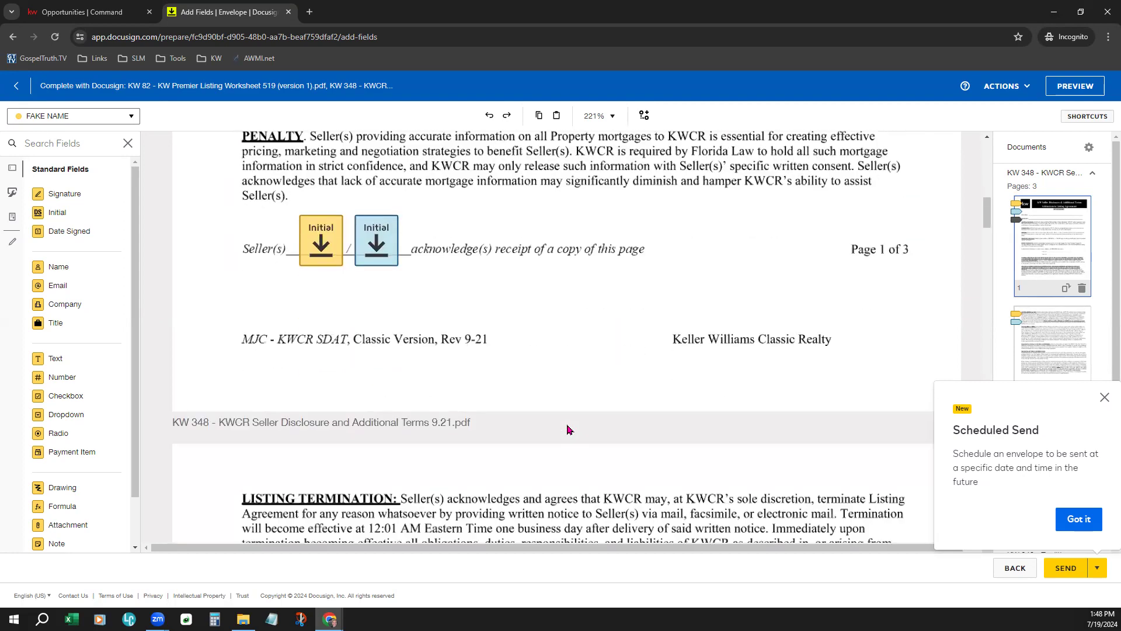
scroll(568, 429, "down", 12)
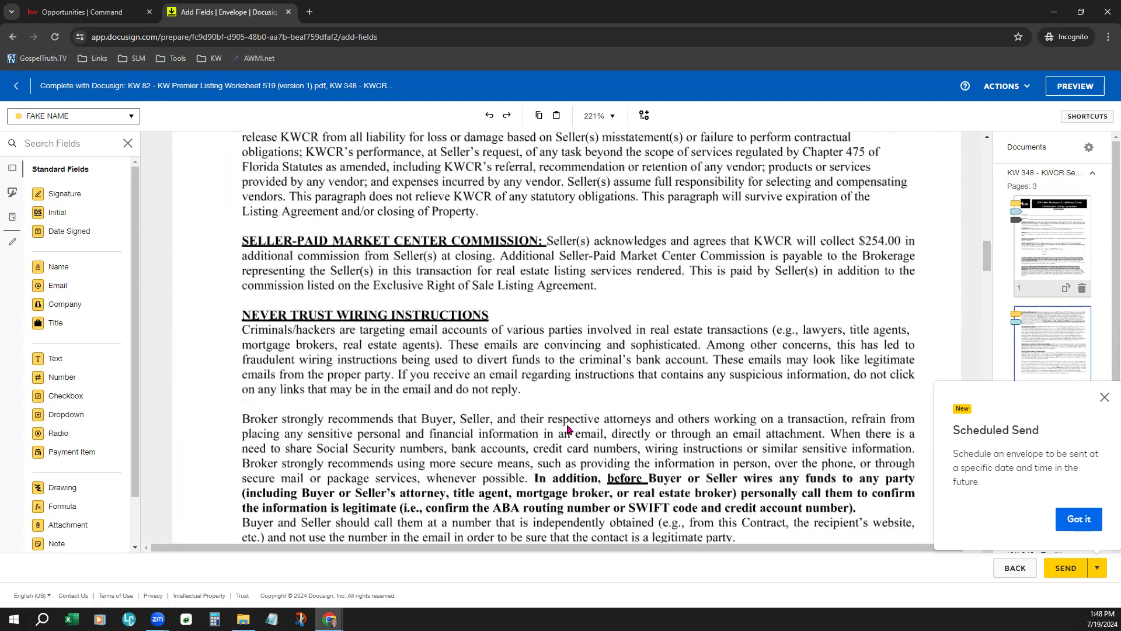
scroll(568, 429, "down", 12)
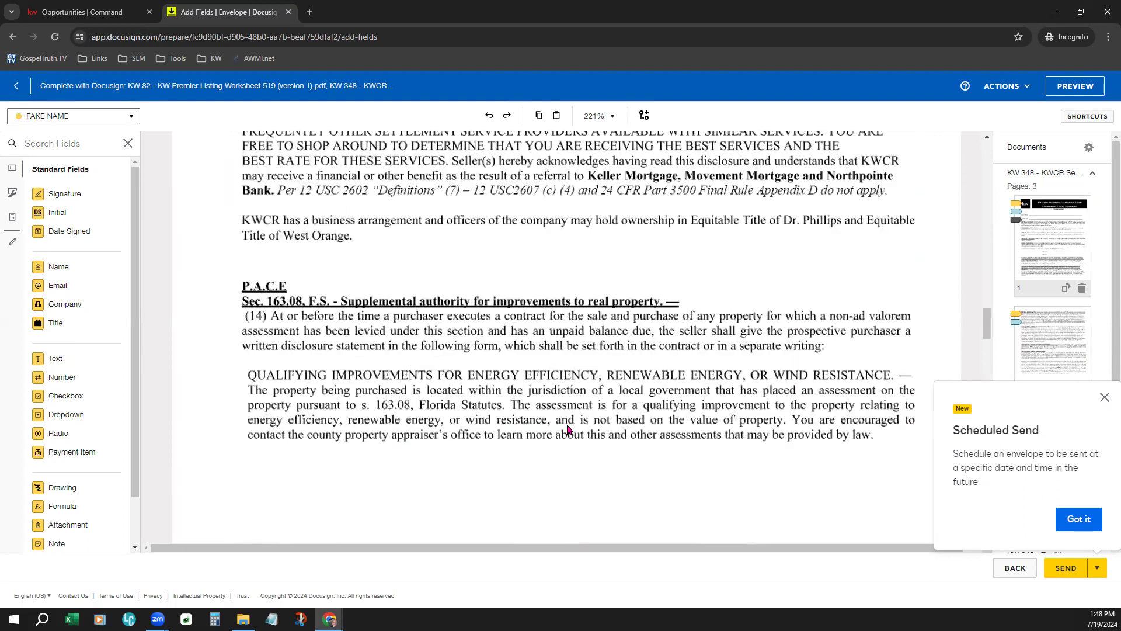
scroll(568, 430, "down", 12)
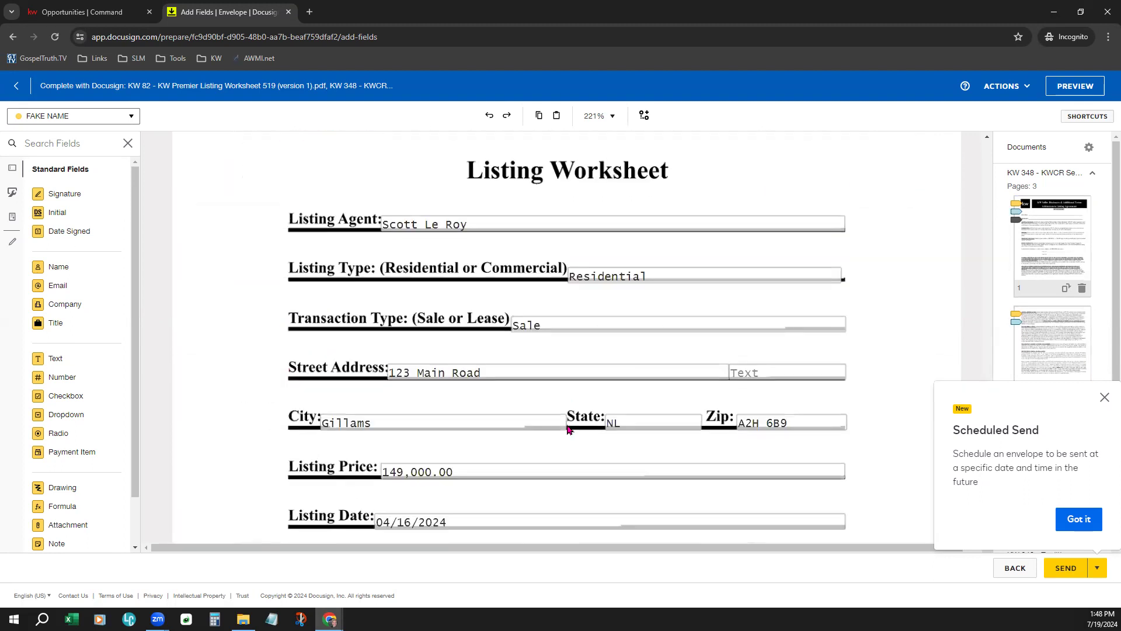
scroll(568, 429, "down", 12)
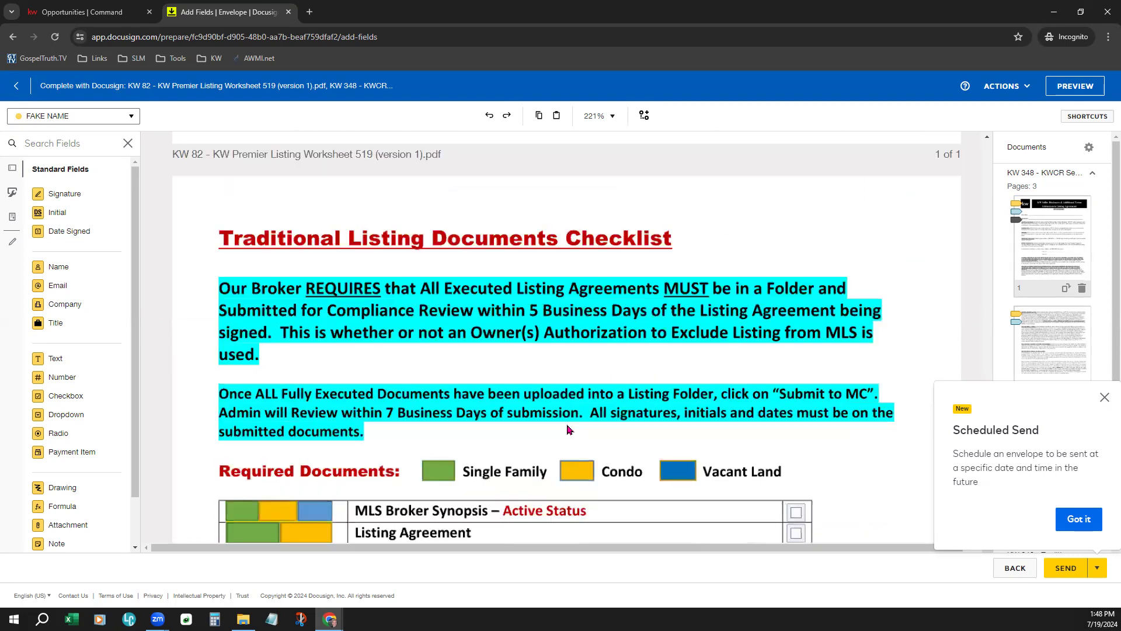
scroll(569, 430, "up", 18)
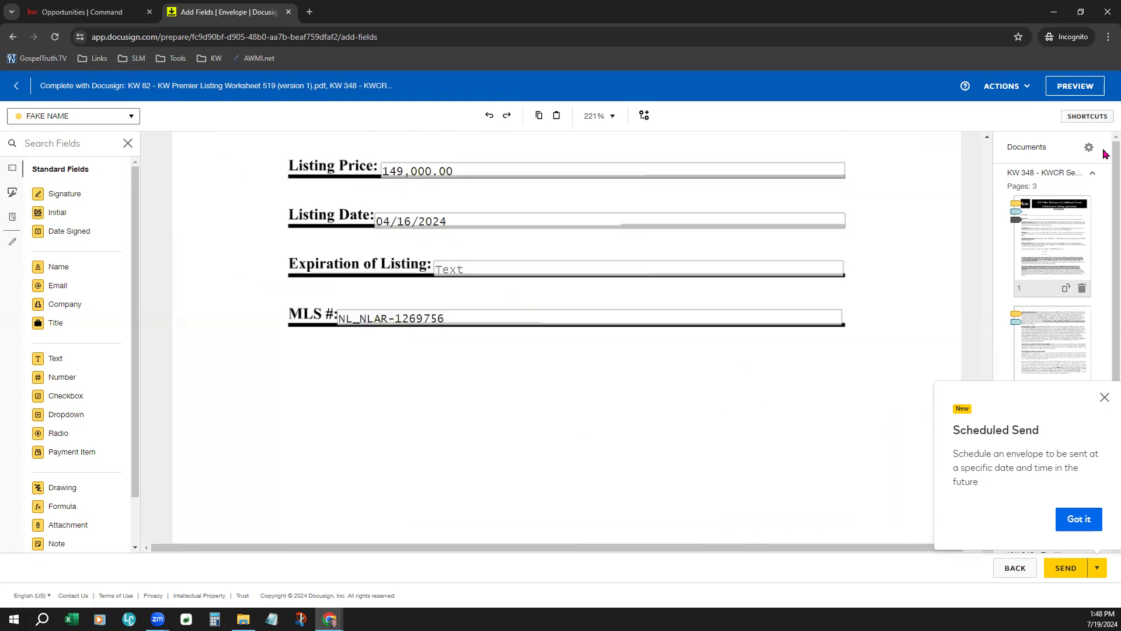
scroll(533, 187, "up", 15)
scroll(533, 189, "up", 15)
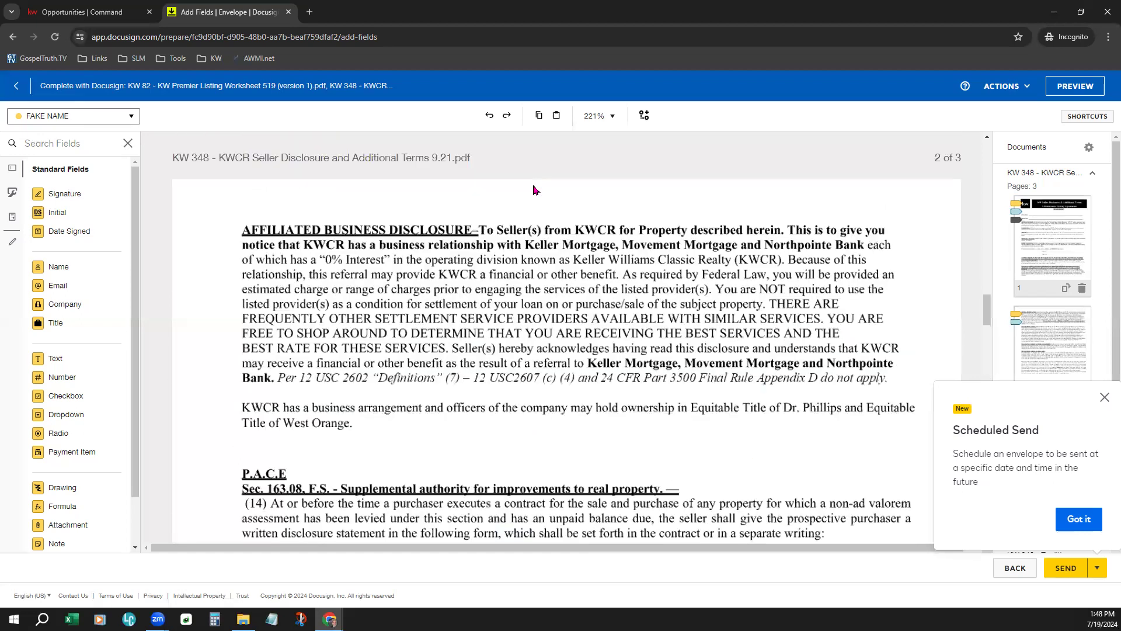
scroll(533, 189, "up", 10)
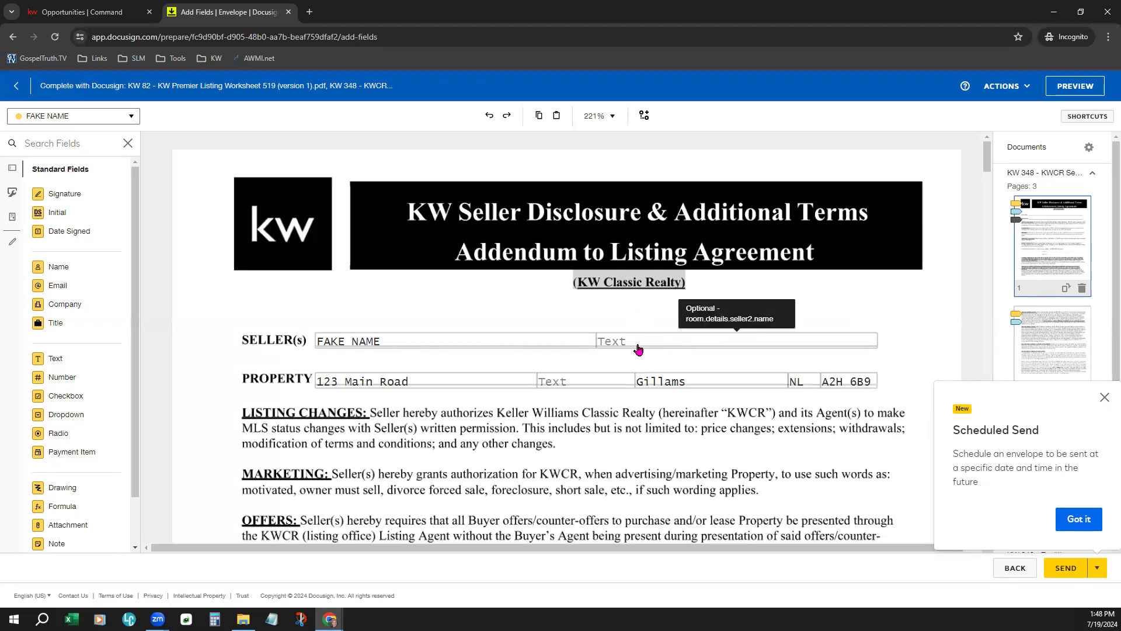
- Enter 'Demo Text' in the empty second Seller(s) field, then check which recipient fields belong to
left_click(636, 347)
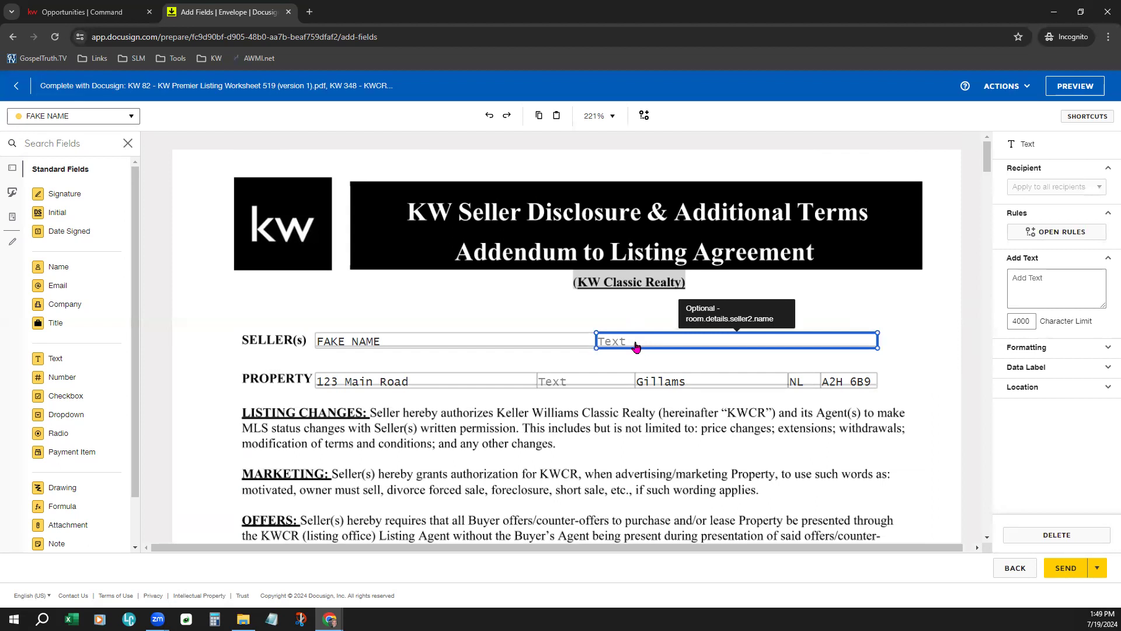
left_click(635, 344)
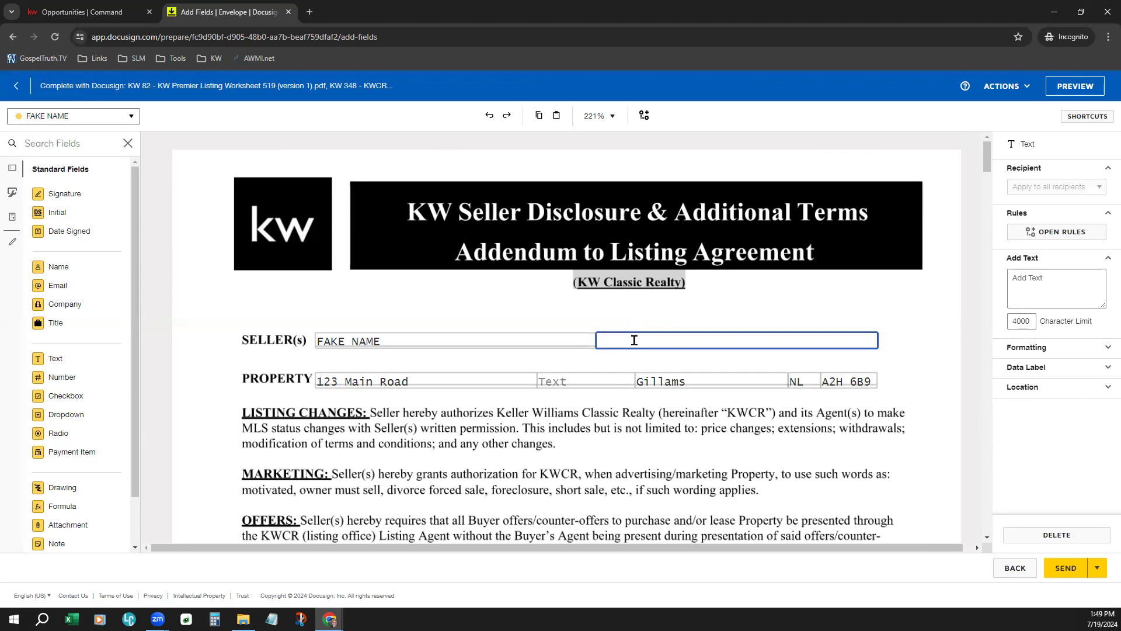
type("Demo Text")
left_click(789, 297)
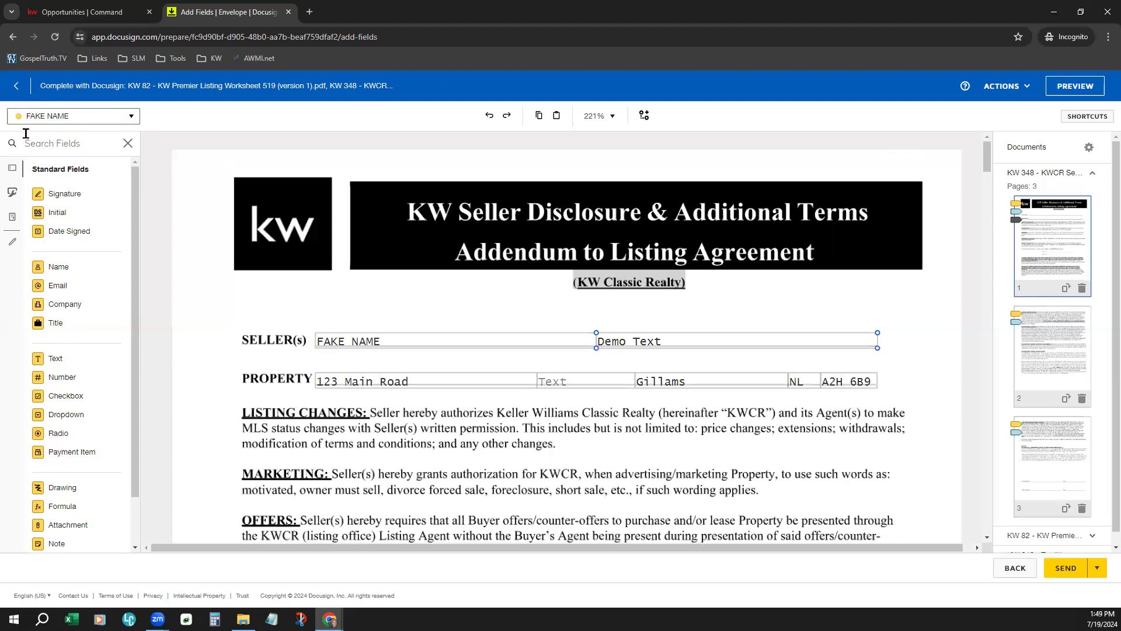
left_click(71, 116)
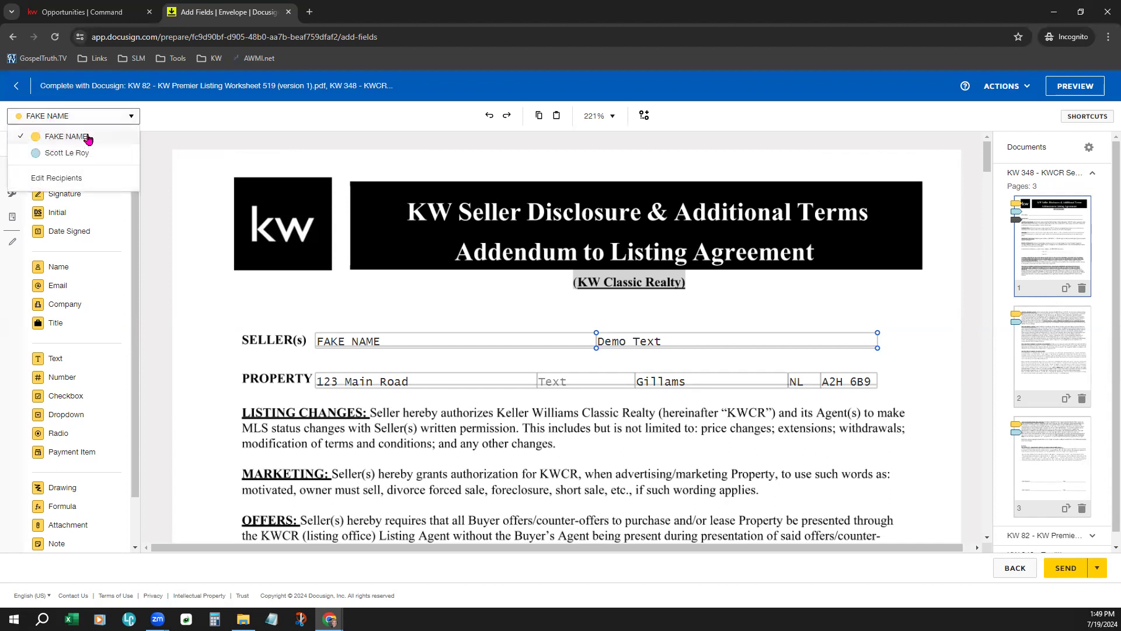
- Add a widened seller text field reading 'Start typing another message' and move it onto the MARKETING line
left_click(195, 260)
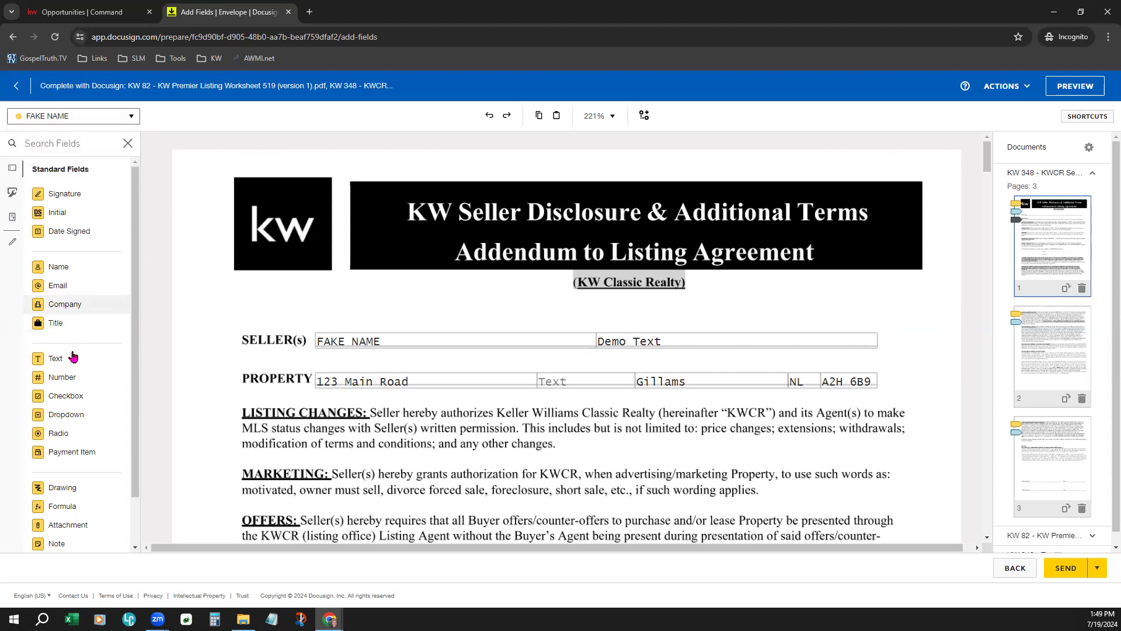
left_click_drag(73, 357, 272, 293)
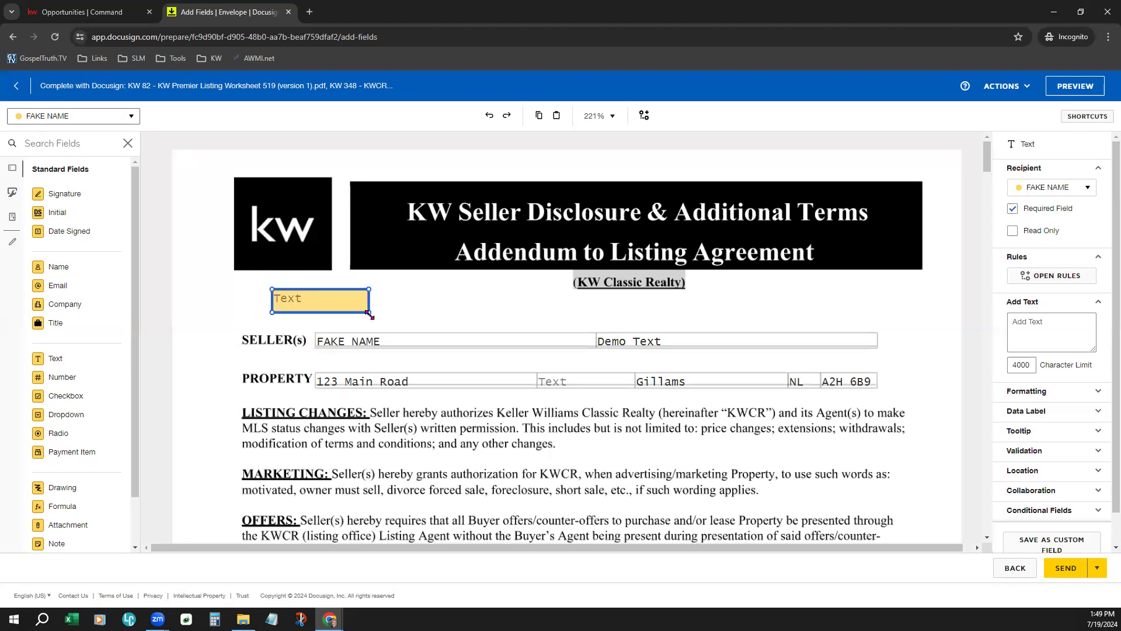
left_click_drag(558, 297, 572, 311)
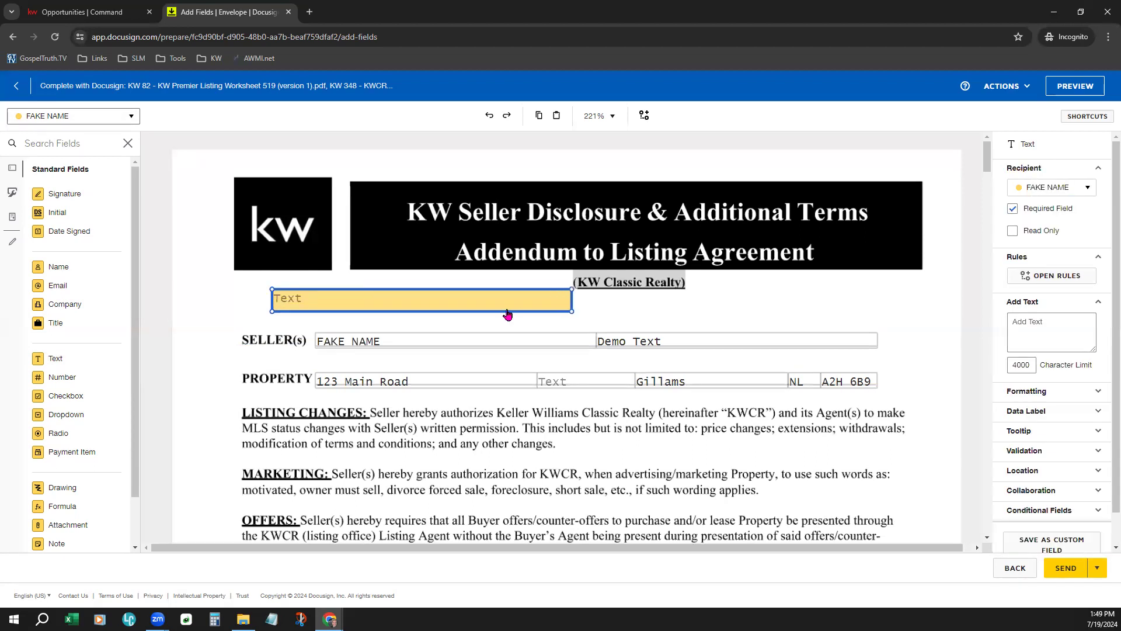
left_click(496, 302)
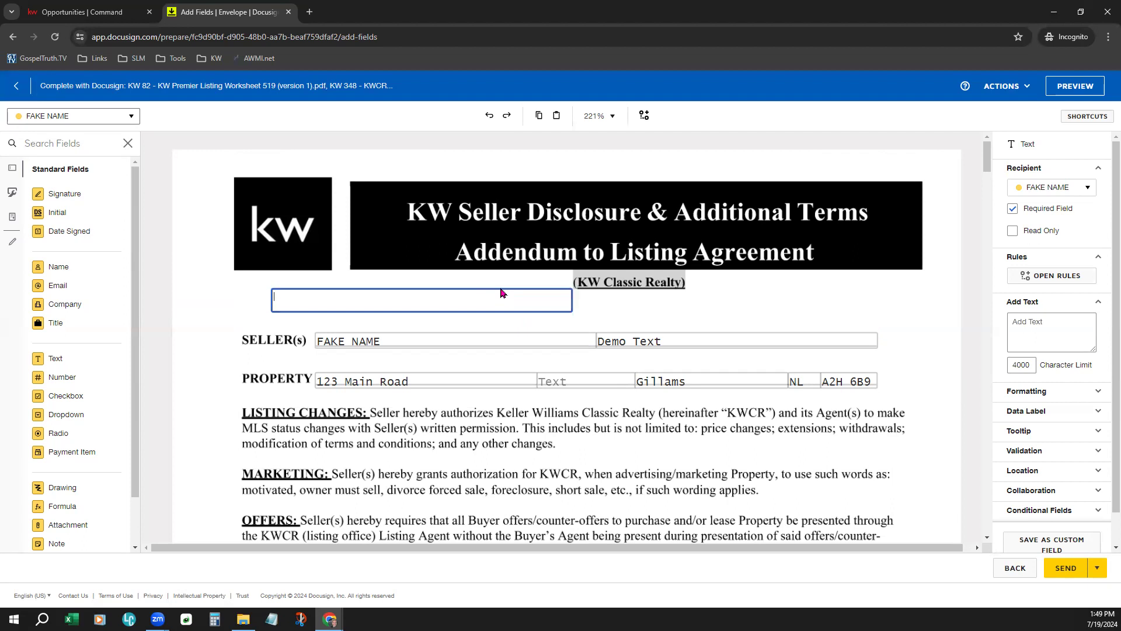
type("Start typing another message here.")
left_click(651, 307)
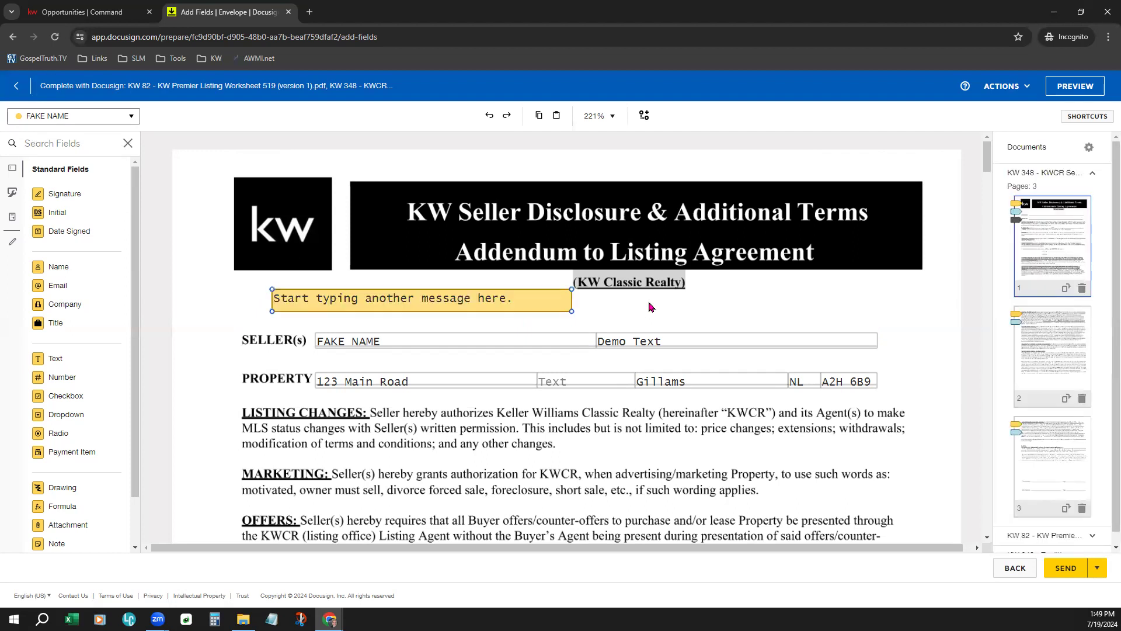
left_click_drag(419, 310, 454, 465)
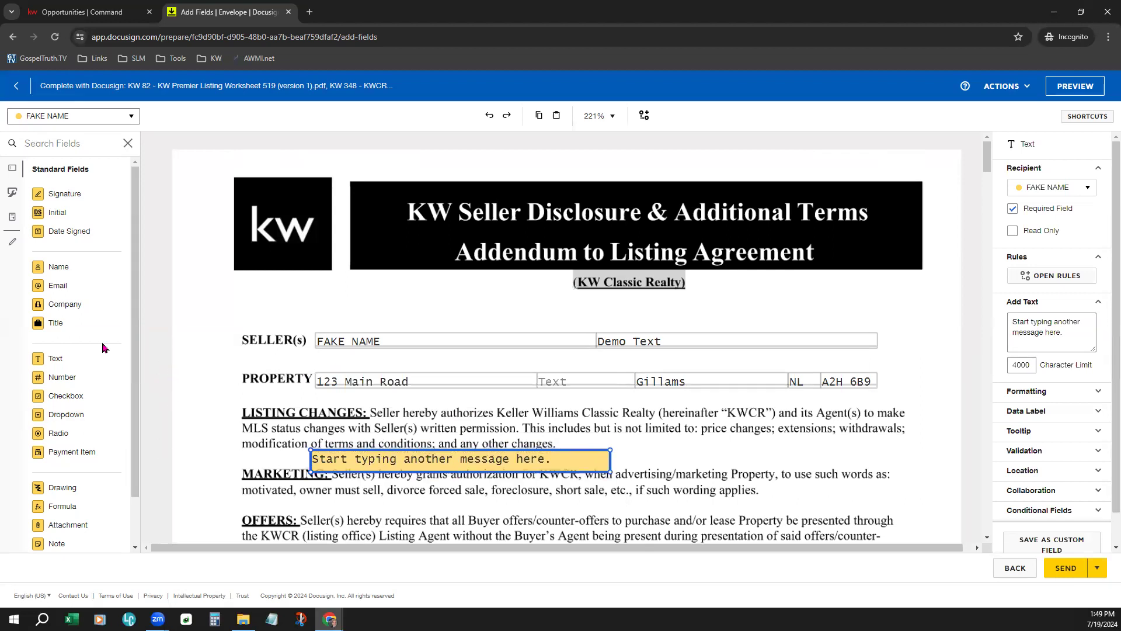
- Place an initial field by the MARKETING line and a small signature field below the addendum title
left_click_drag(67, 219, 199, 432)
mouse_move(80, 192)
left_mouse_down()
mouse_move(163, 260)
mouse_move(353, 306)
mouse_move(459, 276)
left_mouse_up()
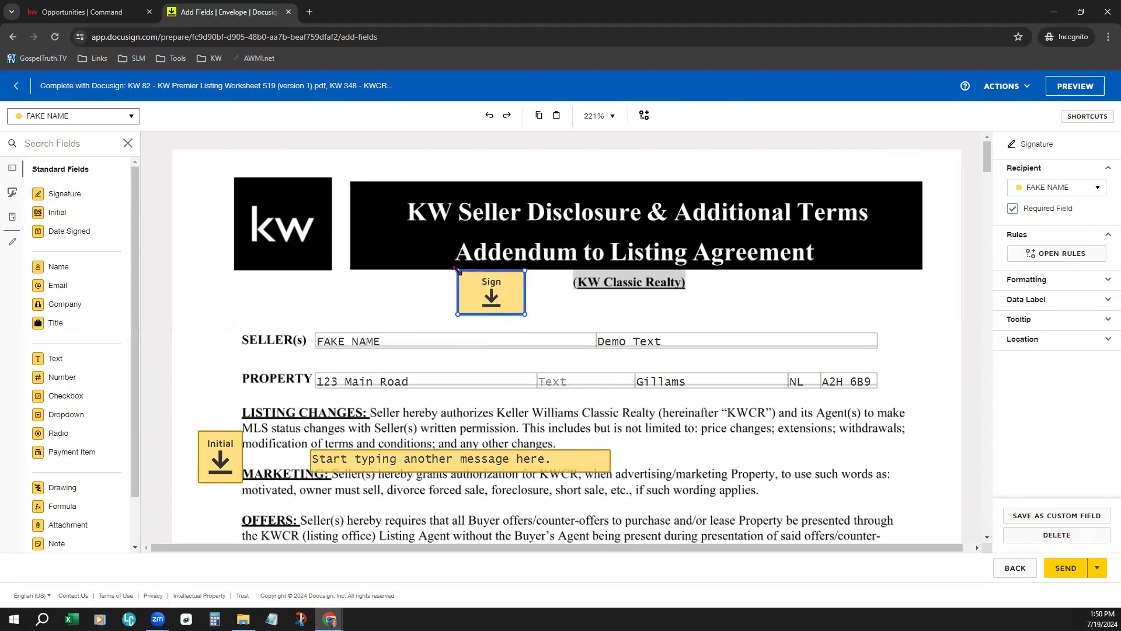
left_click_drag(562, 317, 510, 304)
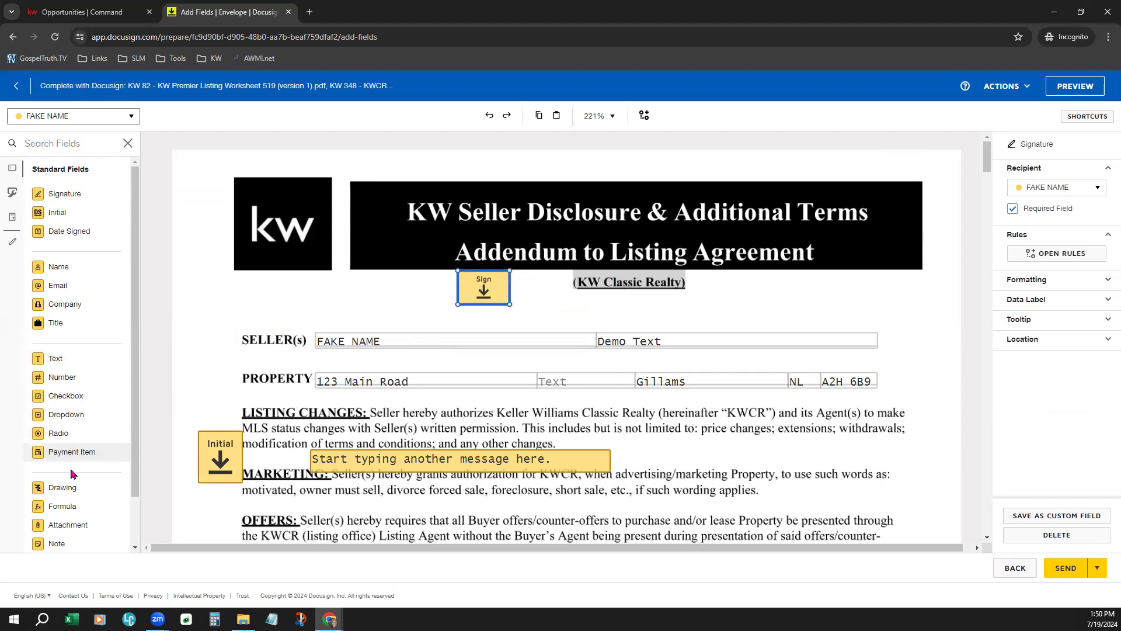
- Add a date-signed field, shrink the initial field, and shift the message field left
left_click_drag(58, 231, 200, 450)
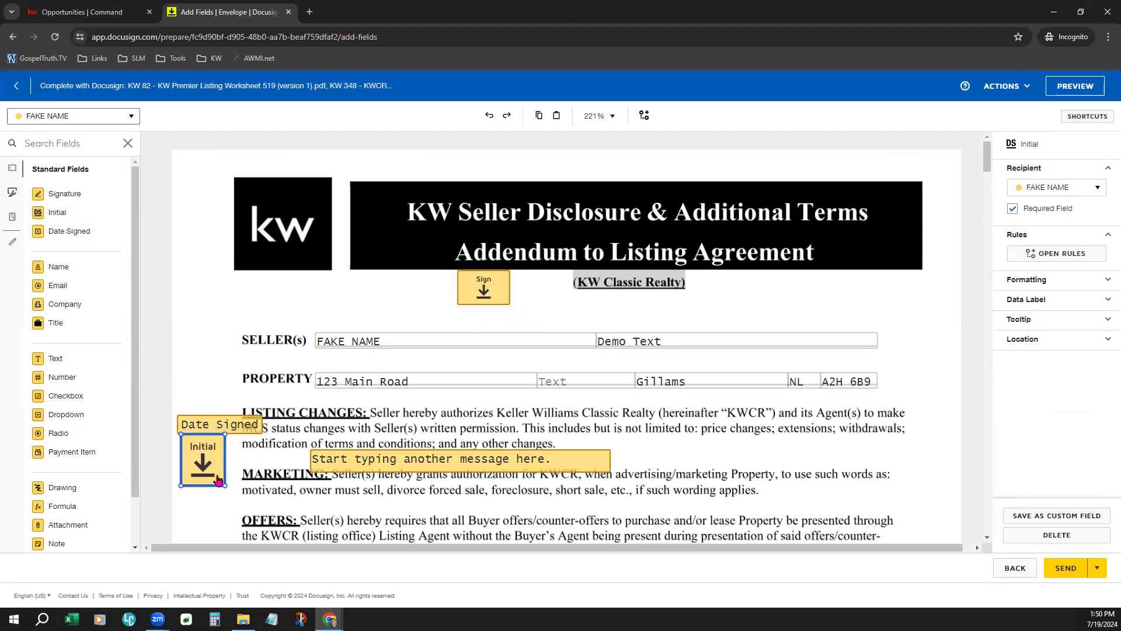
left_click_drag(225, 486, 209, 465)
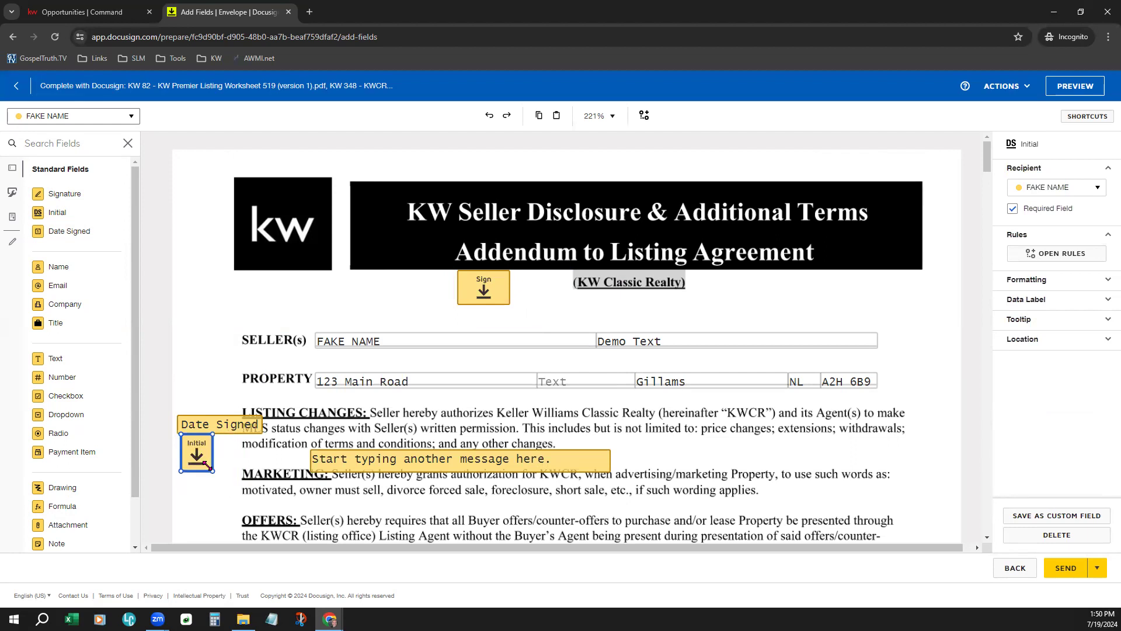
left_click_drag(394, 455, 320, 449)
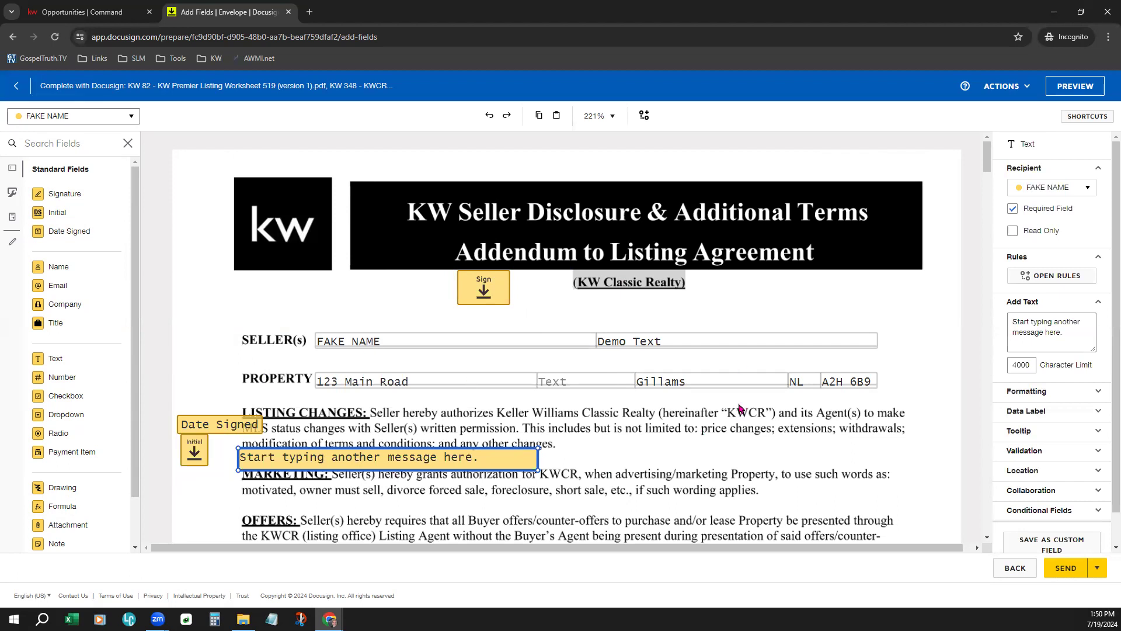
scroll(852, 440, "down", 1)
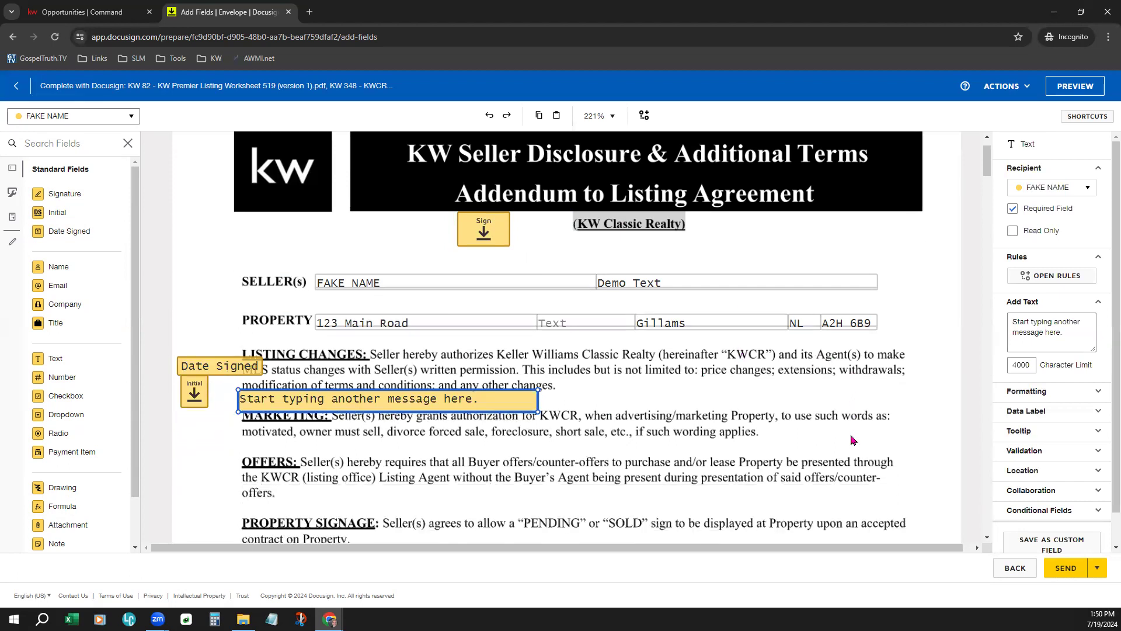
scroll(852, 440, "down", 4)
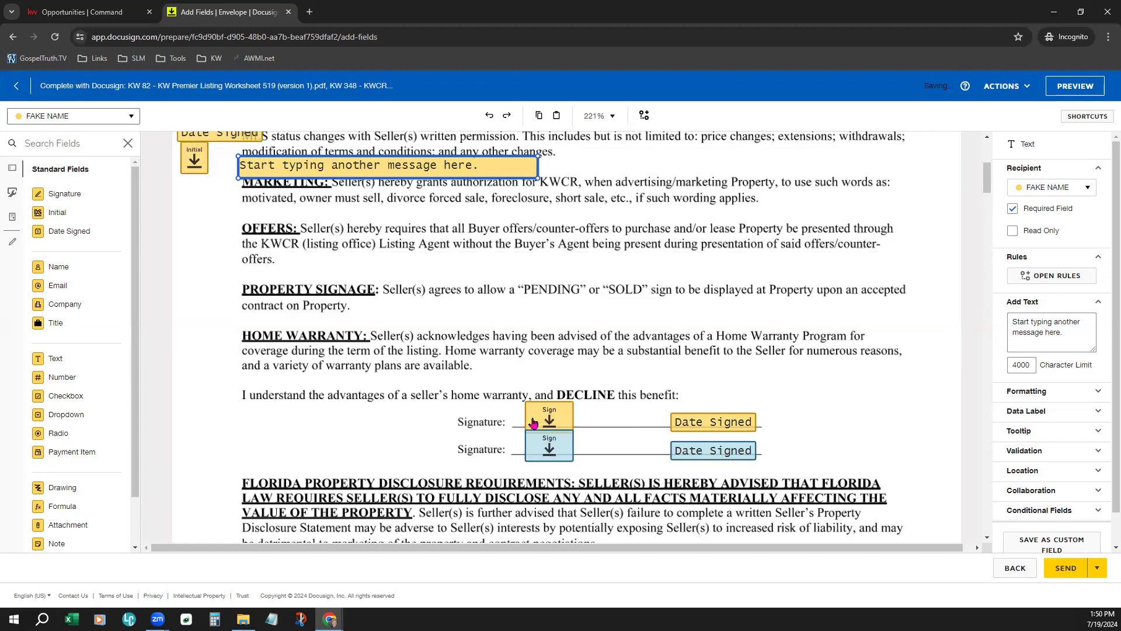
- For the other recipient, place signature, text and checkbox fields beside the home warranty DECLINE line
left_click(86, 119)
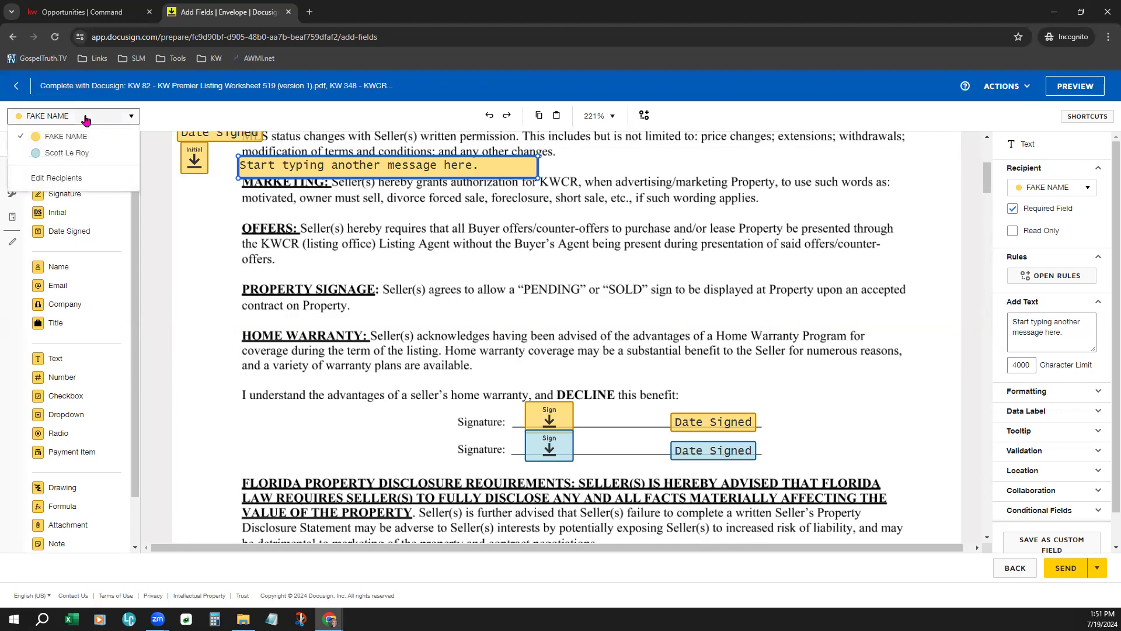
left_click(57, 156)
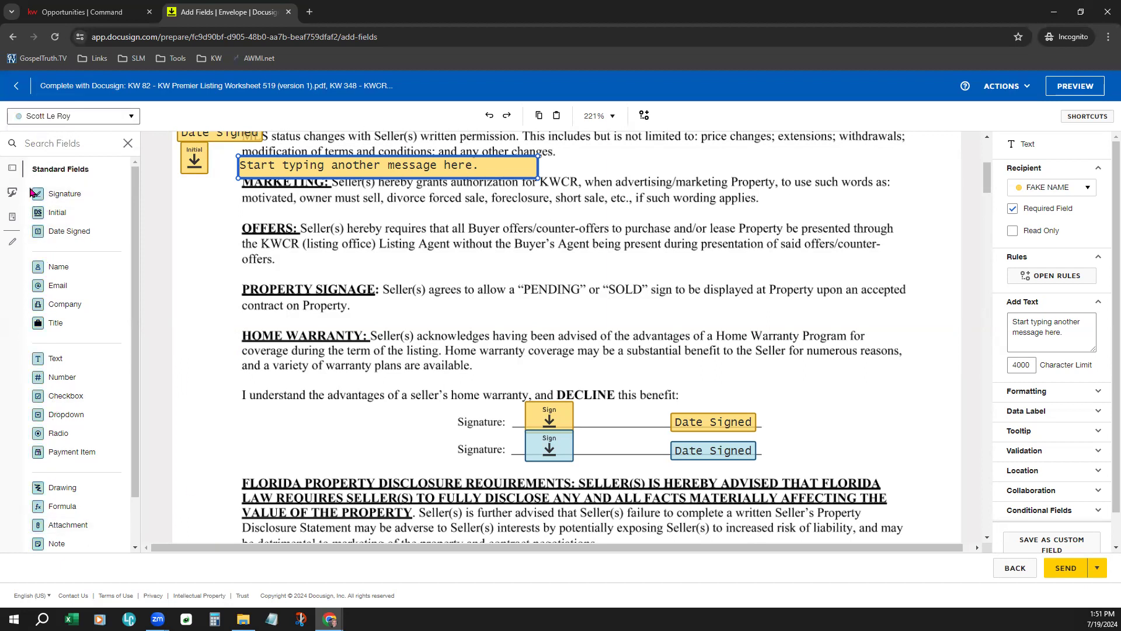
mouse_move(66, 195)
left_mouse_down()
mouse_move(242, 277)
mouse_move(263, 416)
left_mouse_up()
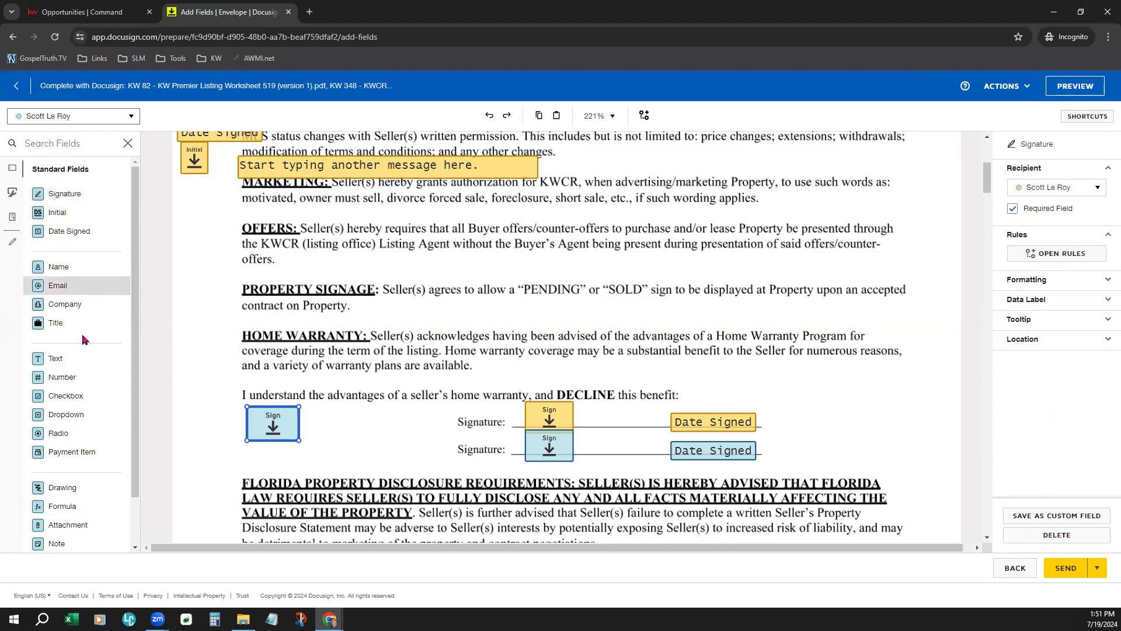
left_click_drag(73, 360, 251, 451)
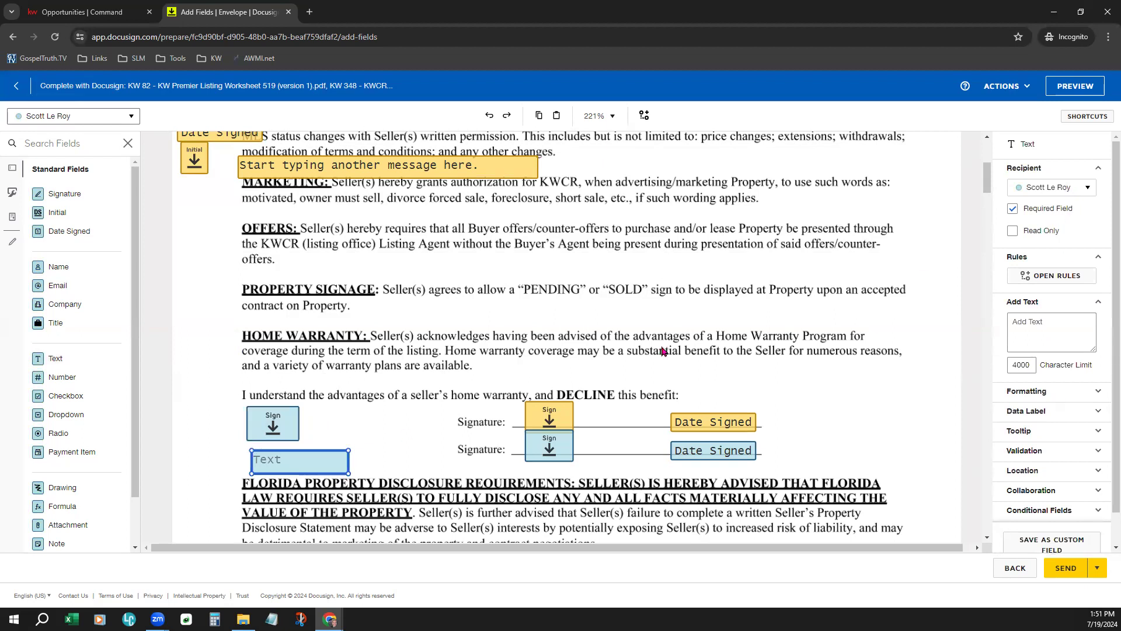
mouse_move(295, 467)
left_mouse_down()
mouse_move(286, 460)
mouse_move(304, 461)
left_mouse_up()
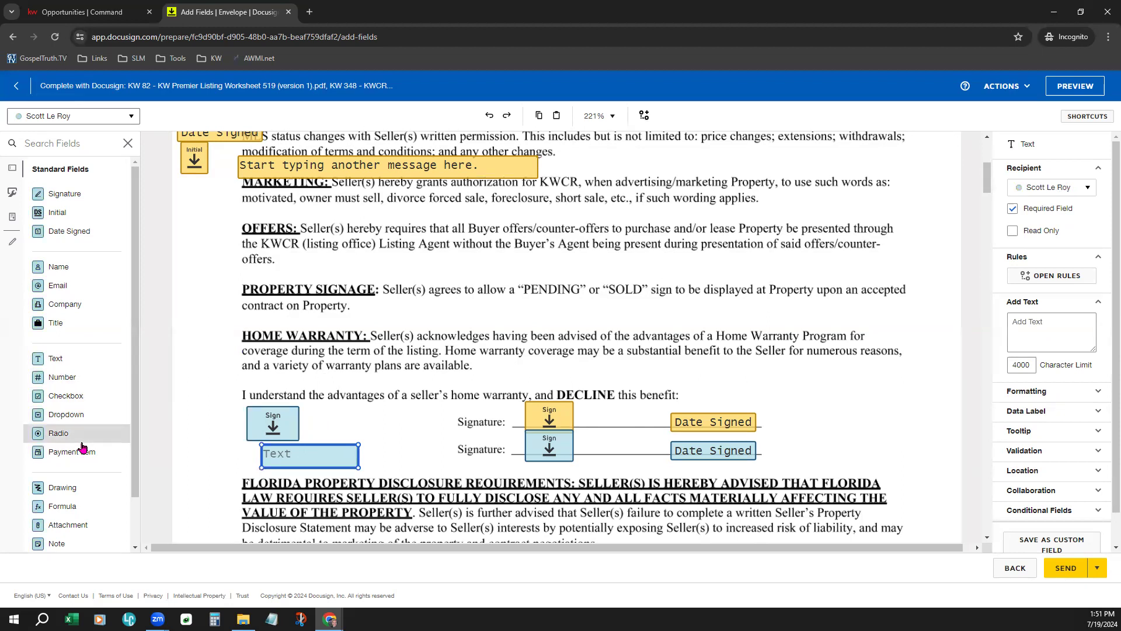
left_click_drag(71, 395, 354, 410)
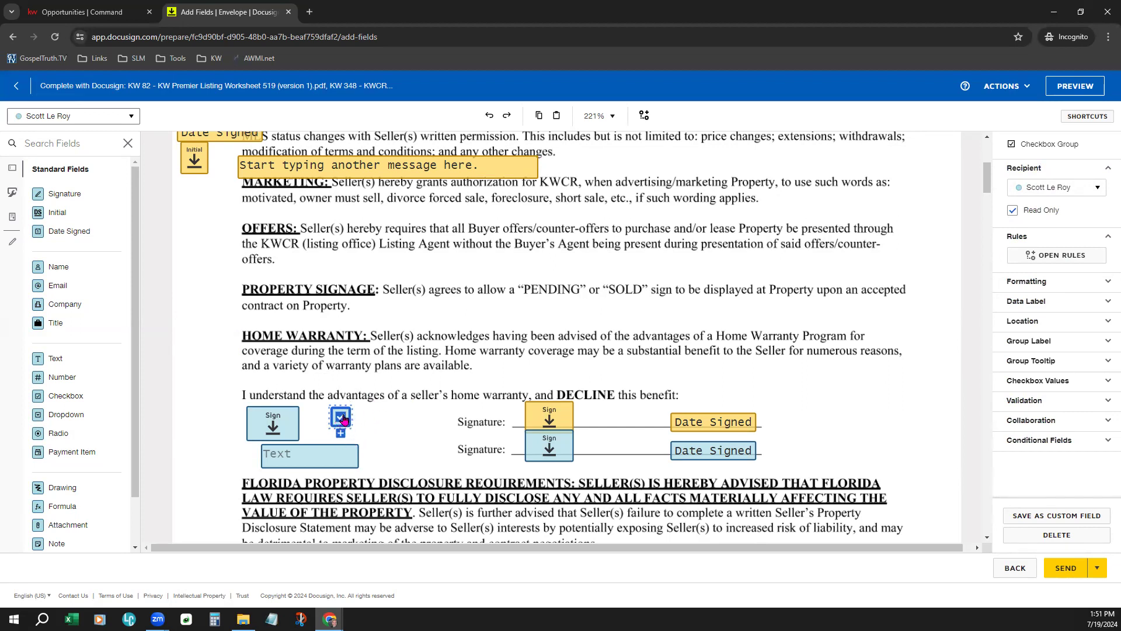
left_click(328, 460)
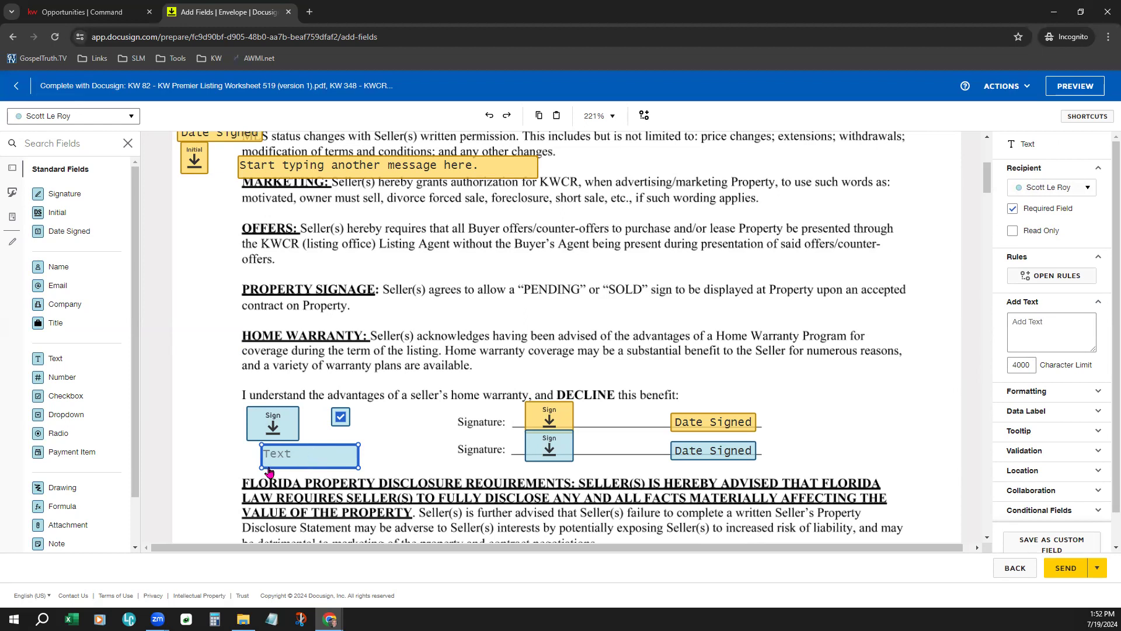
- Enter 'Required Text' in the DECLINE text field and untick Required Field to make it optional
left_click(307, 460)
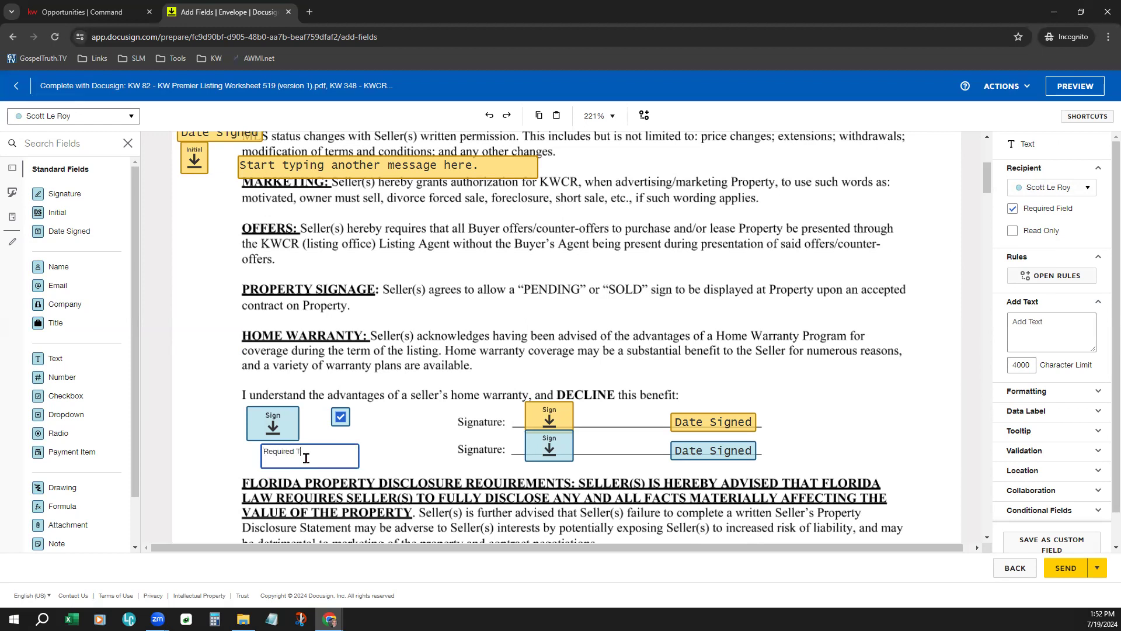
left_click(402, 423)
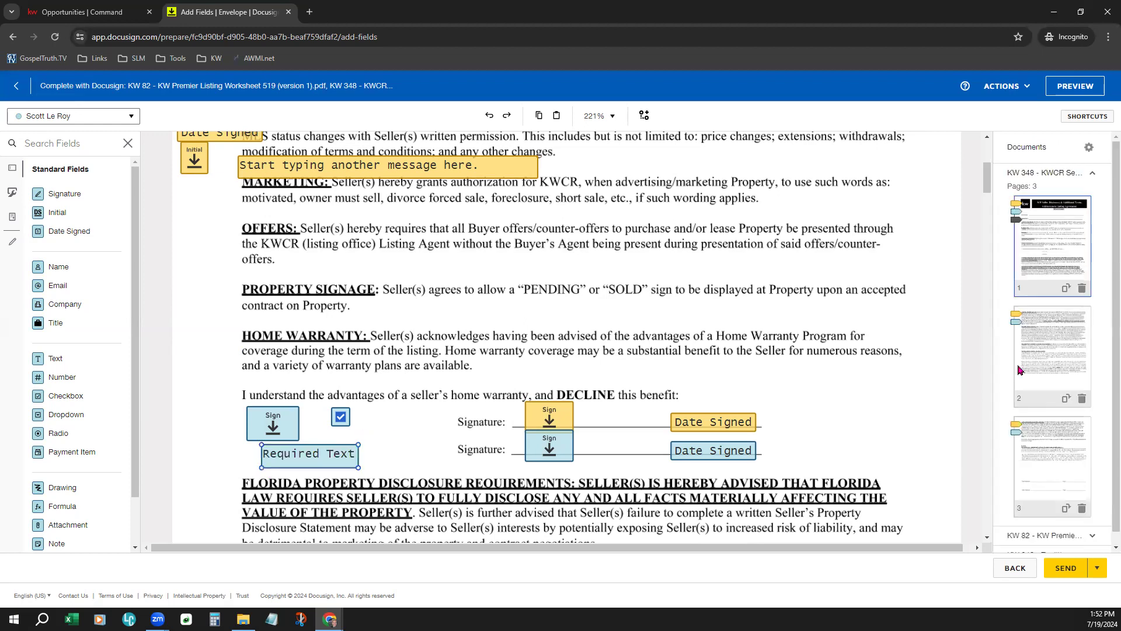
left_click(298, 463)
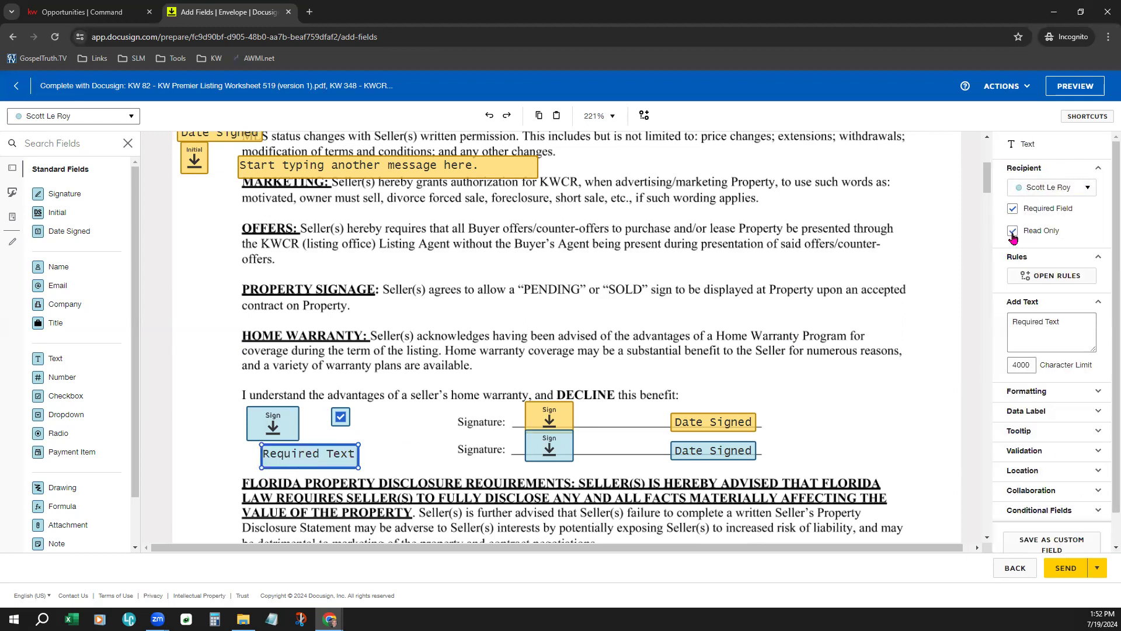
left_click(1012, 208)
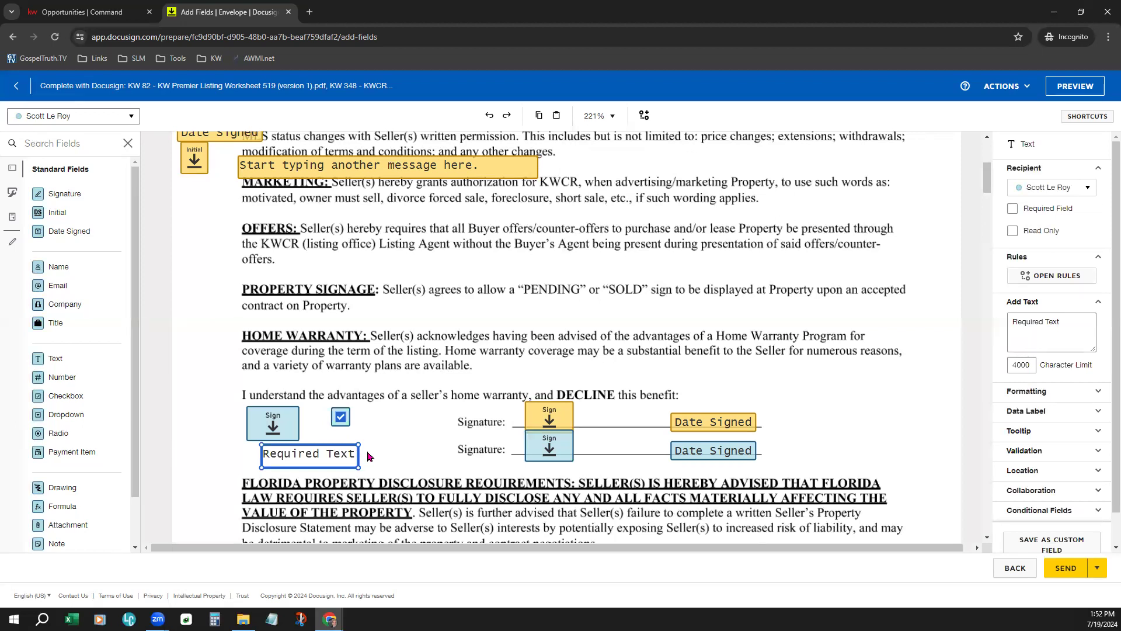
left_click(391, 472)
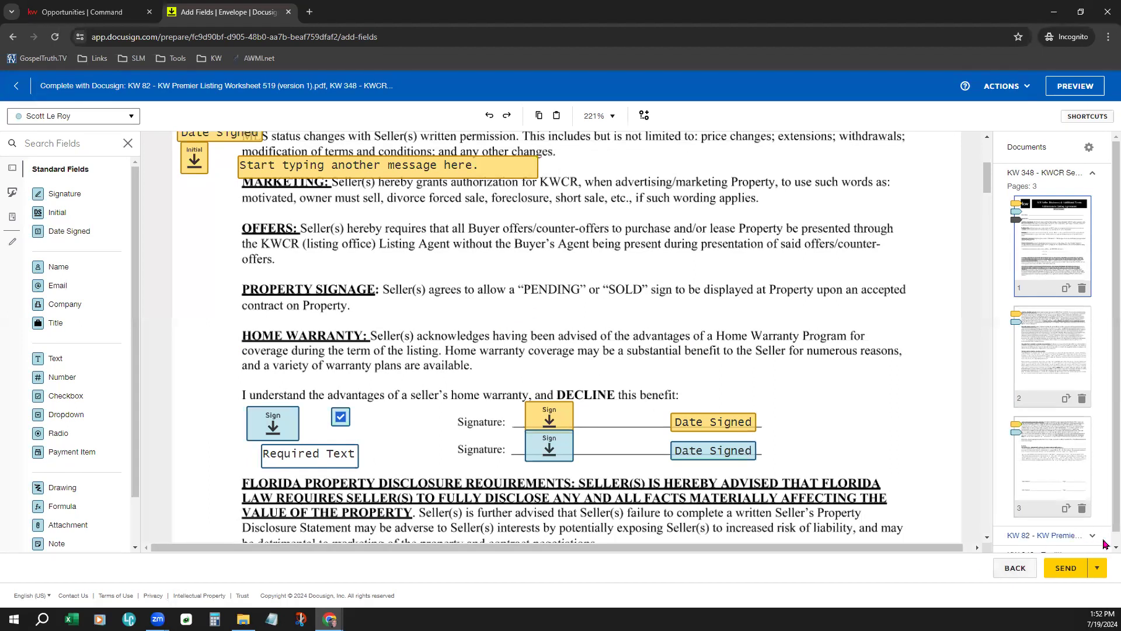
left_click(1099, 572)
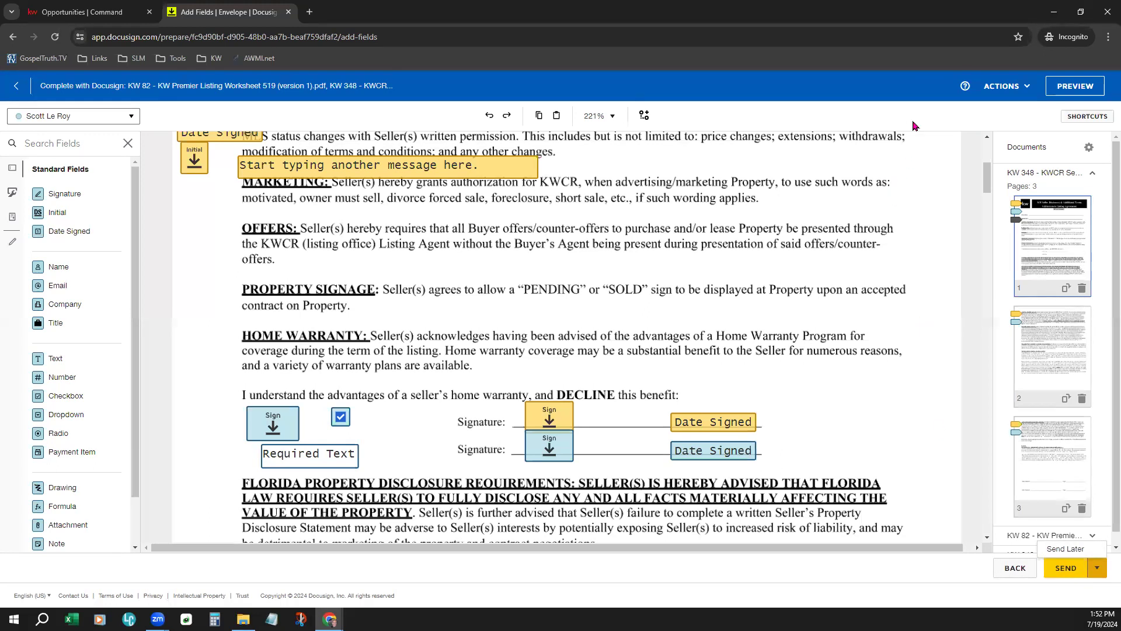
left_click(1027, 87)
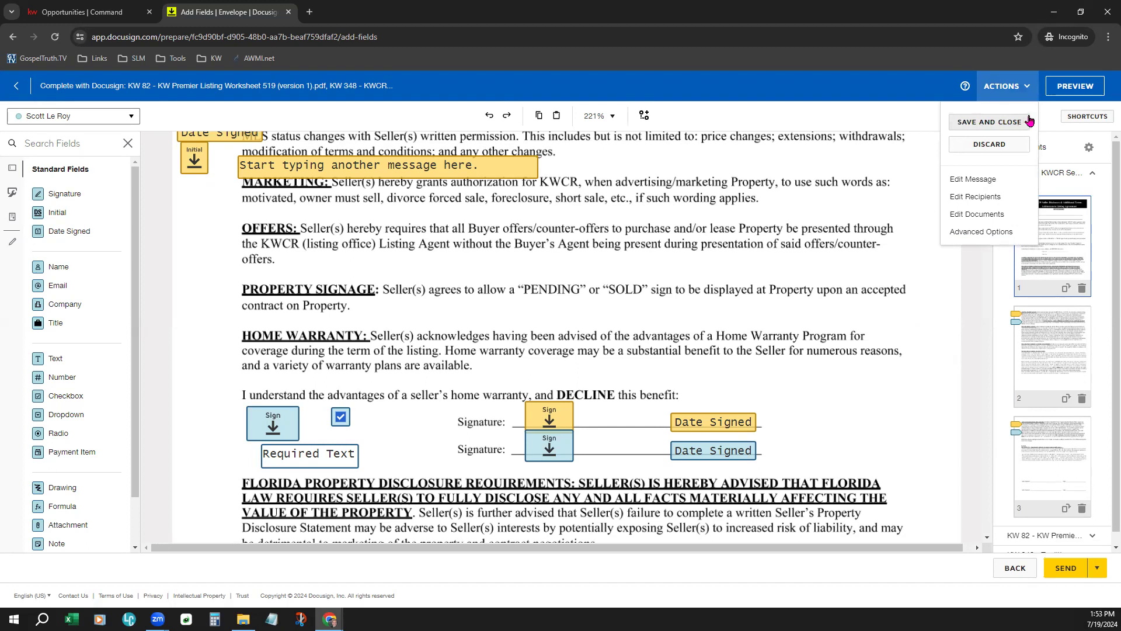
left_click(712, 255)
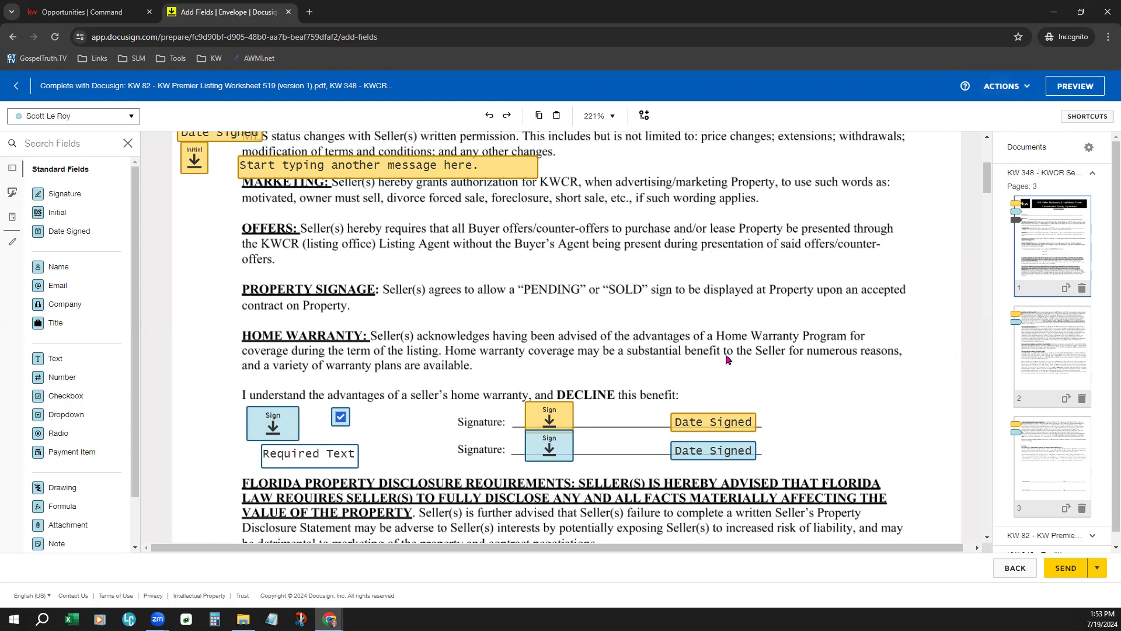
scroll(726, 359, "down", 7)
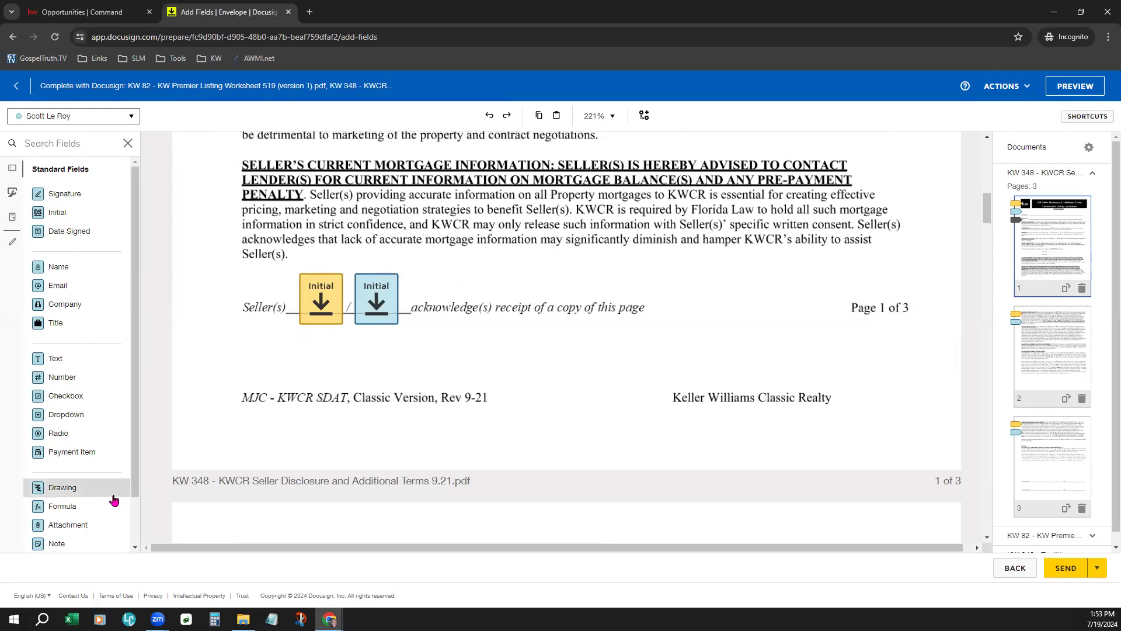
scroll(114, 500, "down", 1)
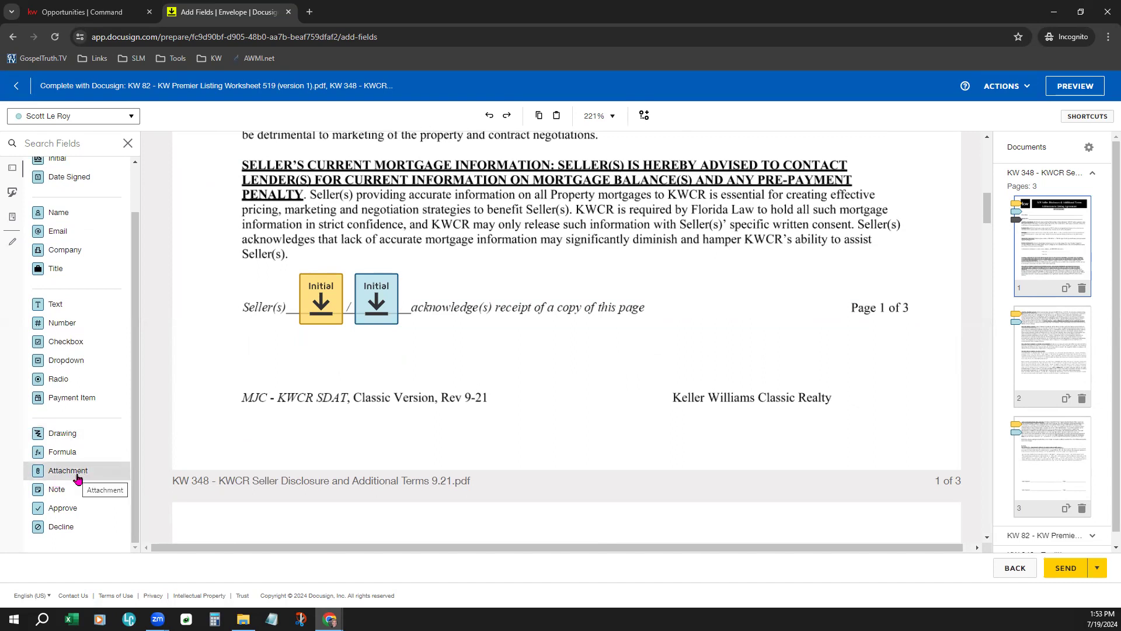
scroll(66, 442, "up", 1)
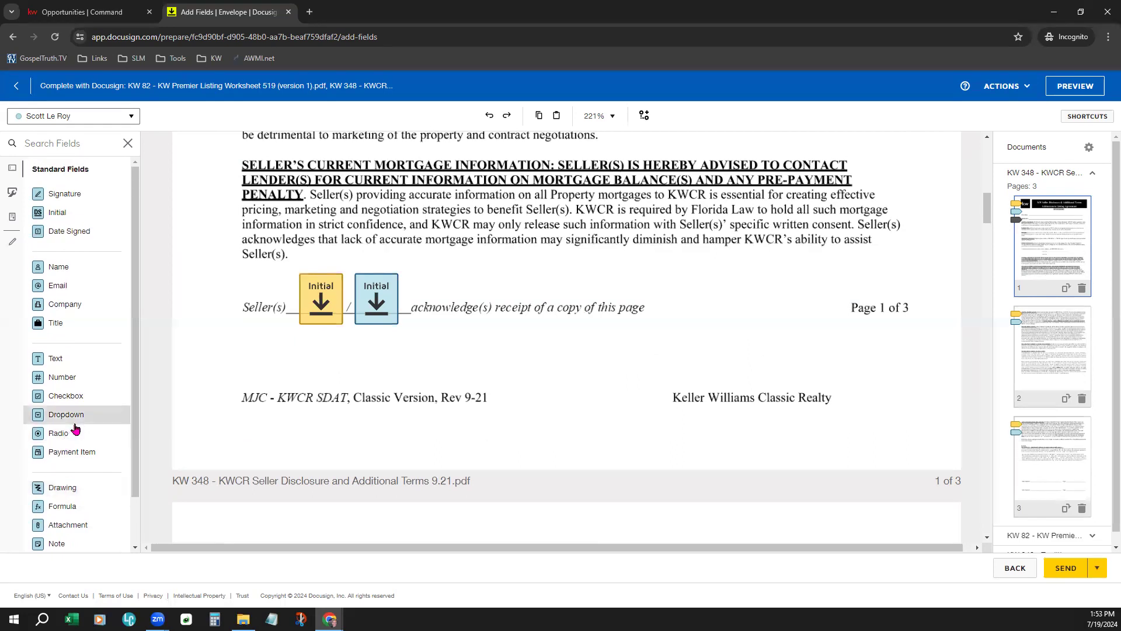
scroll(560, 446, "up", 2)
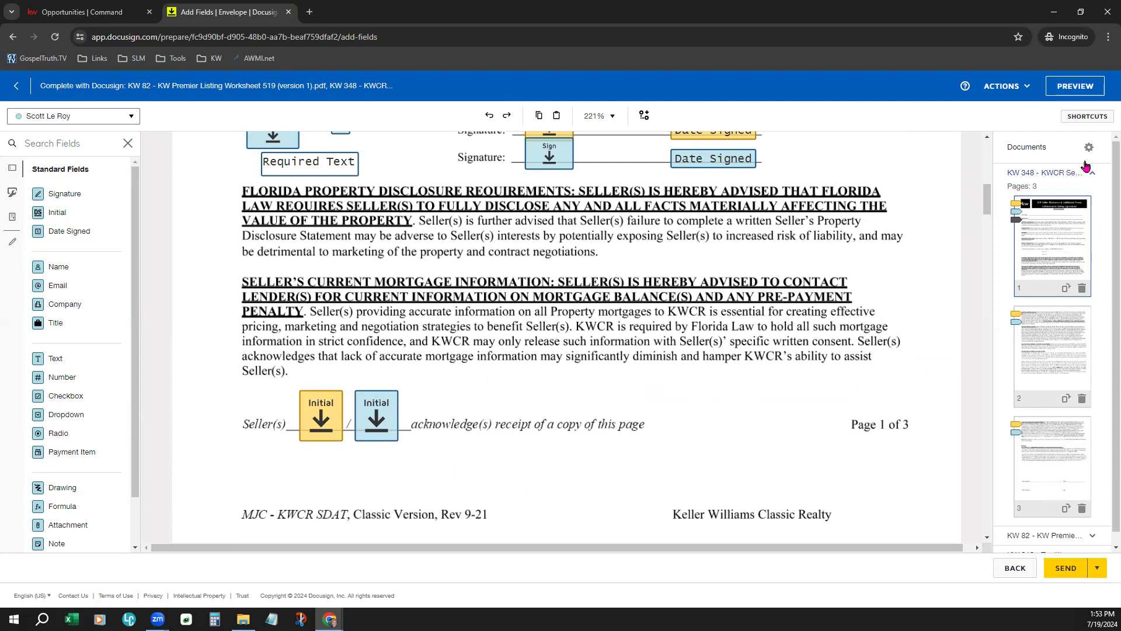
left_click(1090, 87)
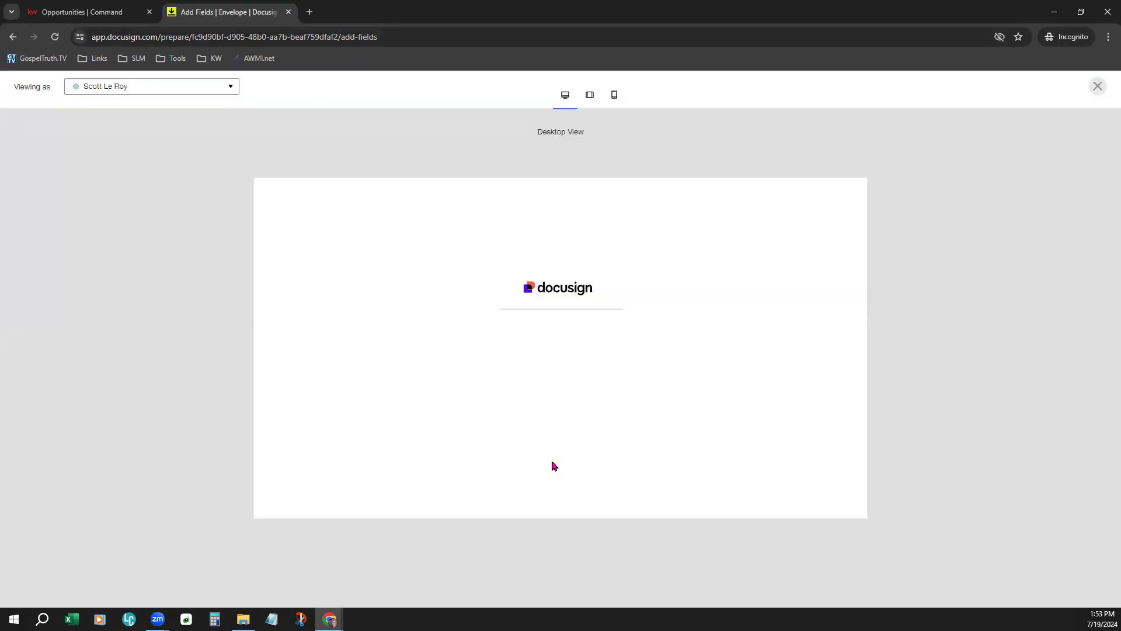
left_click_drag(13, 88, 56, 86)
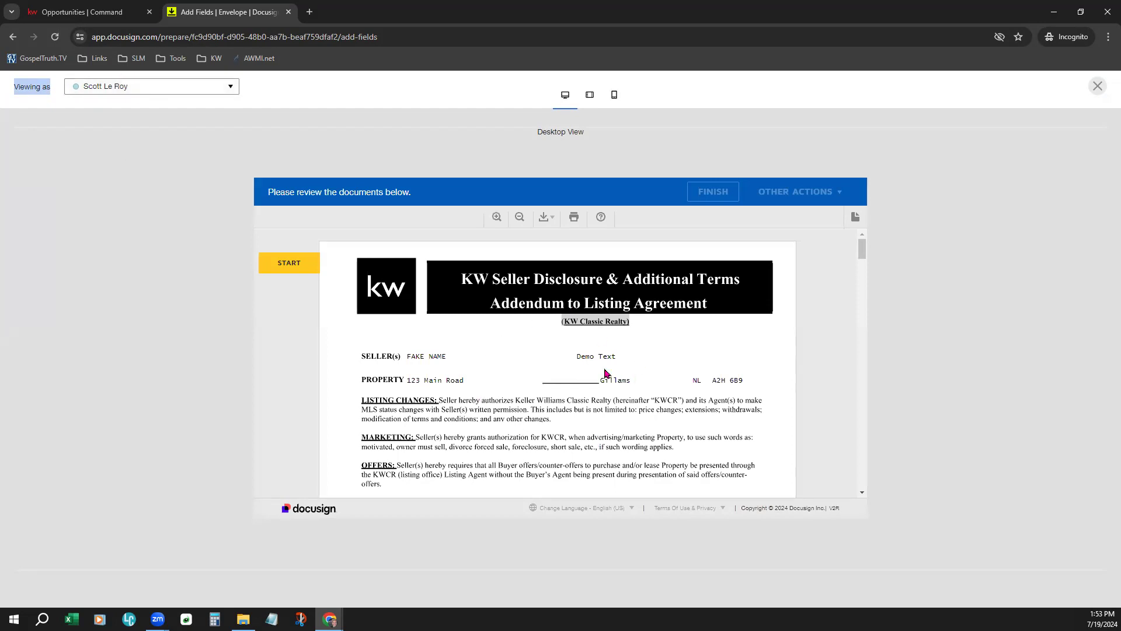
scroll(686, 419, "down", 2)
scroll(686, 419, "down", 2)
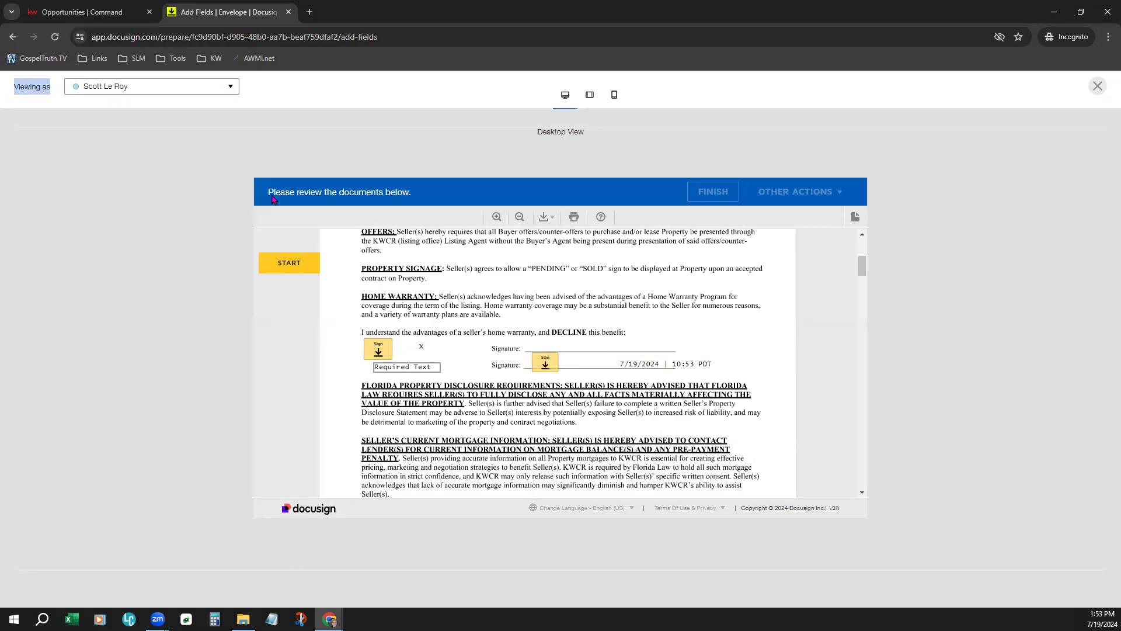
left_click(175, 87)
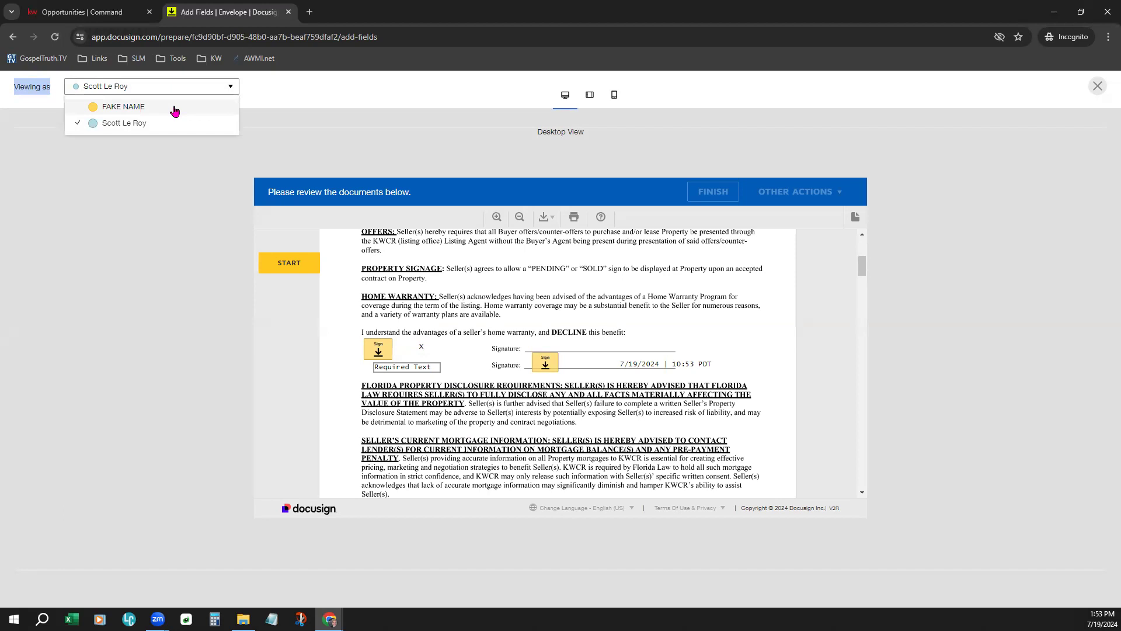
left_click(175, 107)
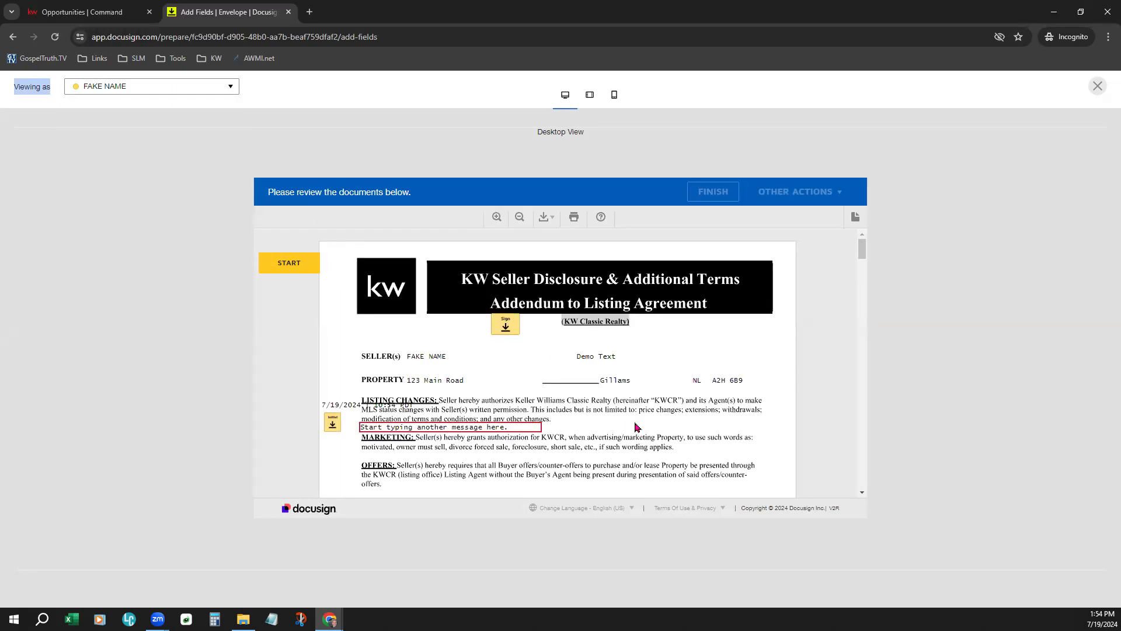
scroll(636, 427, "down", 2)
scroll(637, 427, "down", 2)
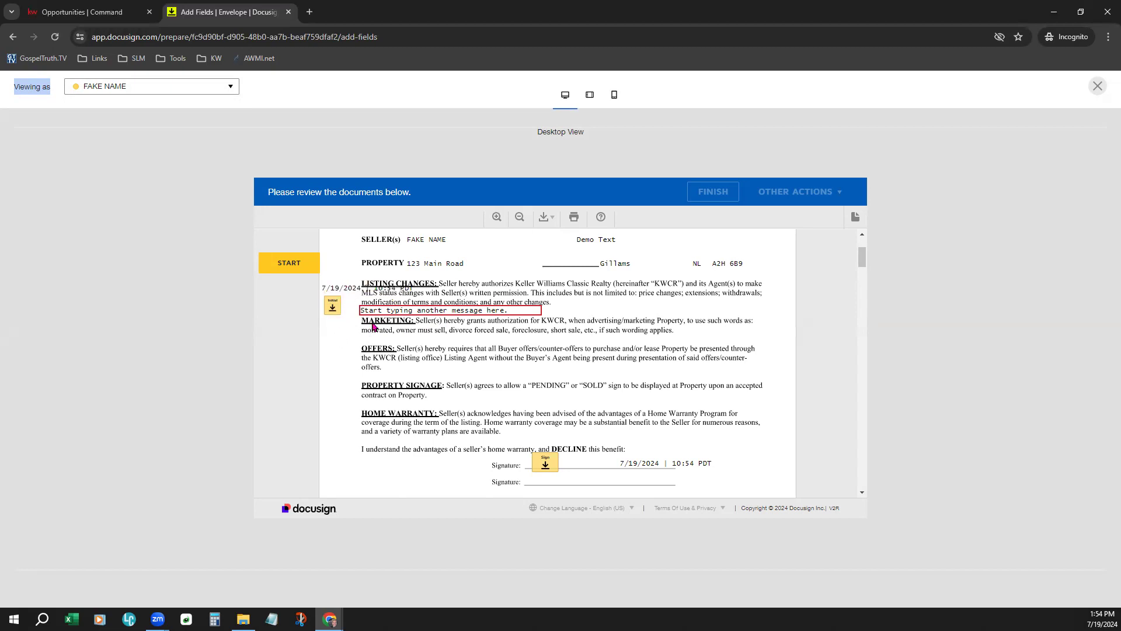
scroll(589, 437, "down", 2)
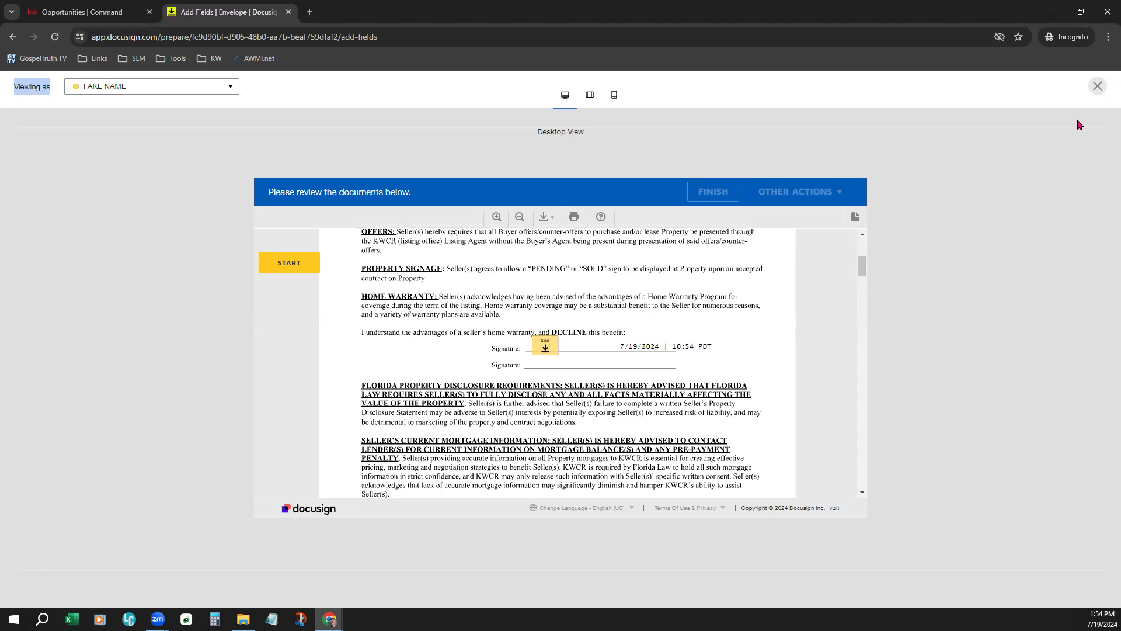
left_click(1097, 86)
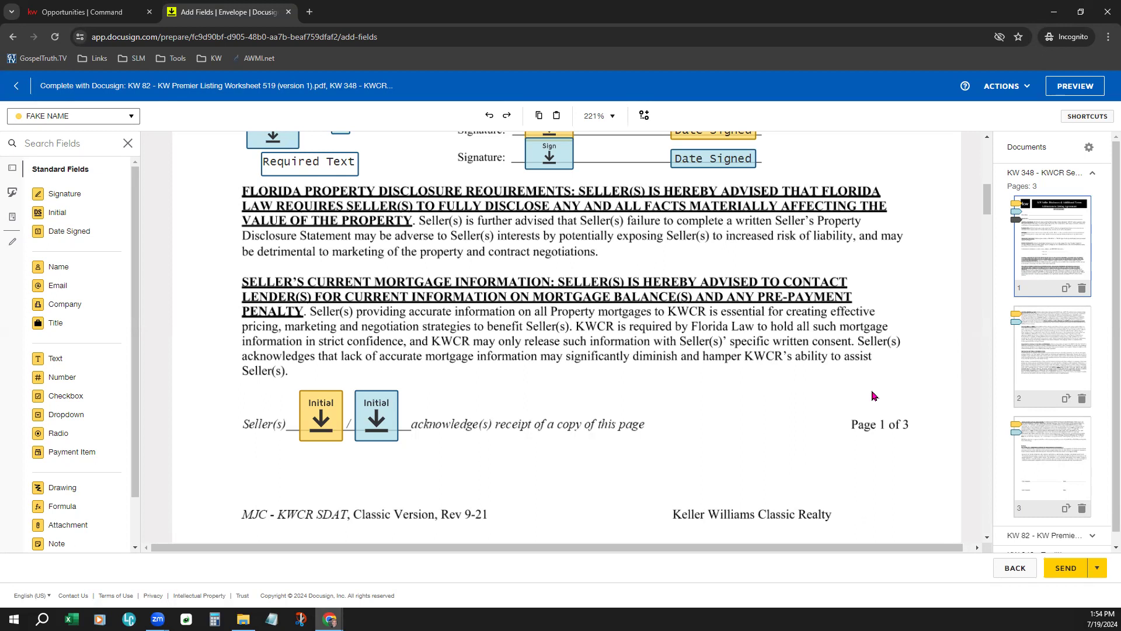
- Use ACTIONS > SAVE AND CLOSE to keep the envelope as a draft in the room
left_click(1004, 86)
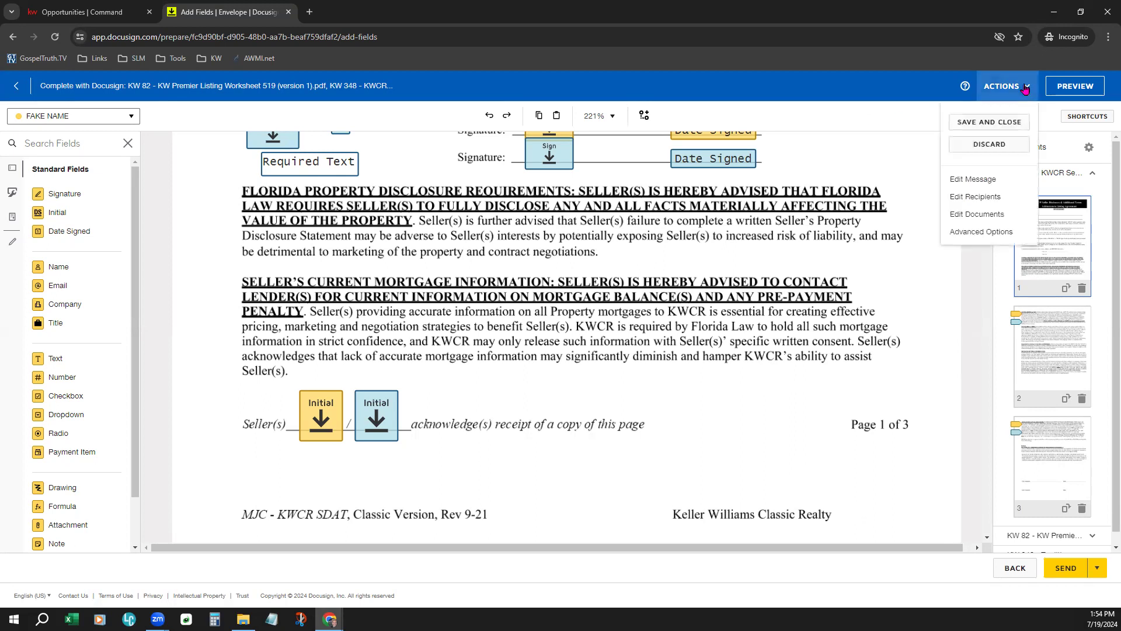
left_click(970, 123)
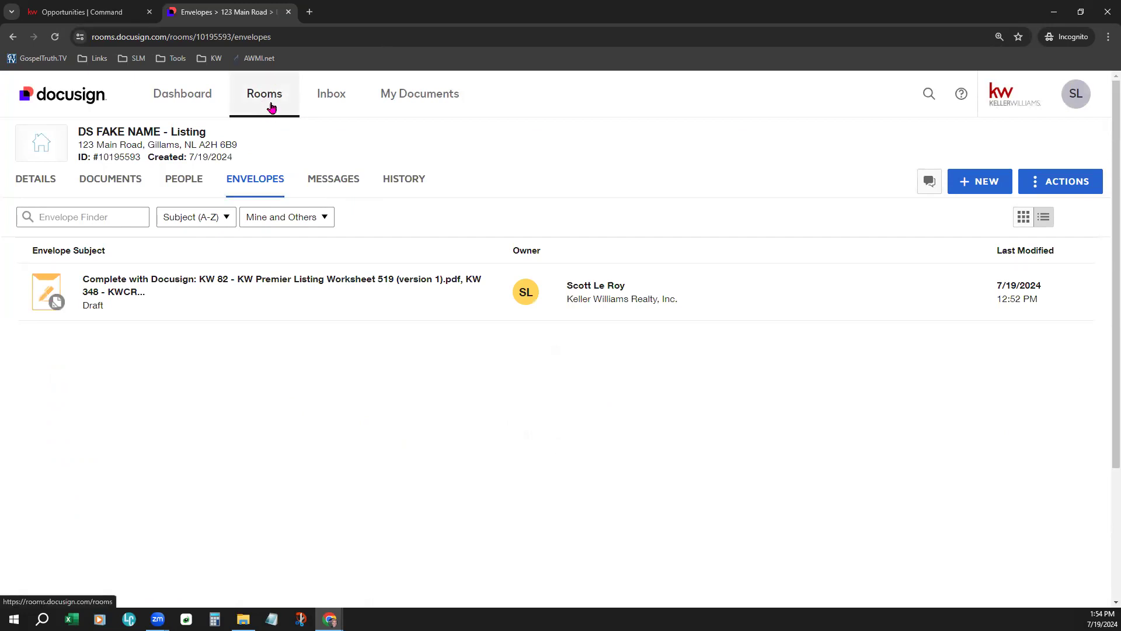
left_click_drag(85, 132, 204, 131)
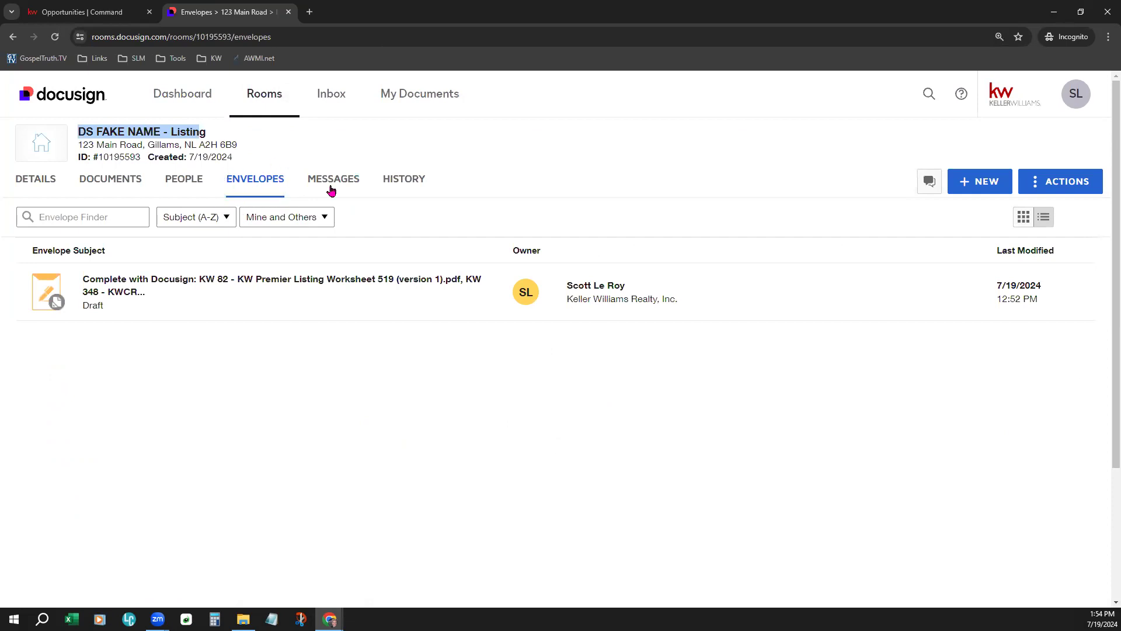
left_click(550, 170)
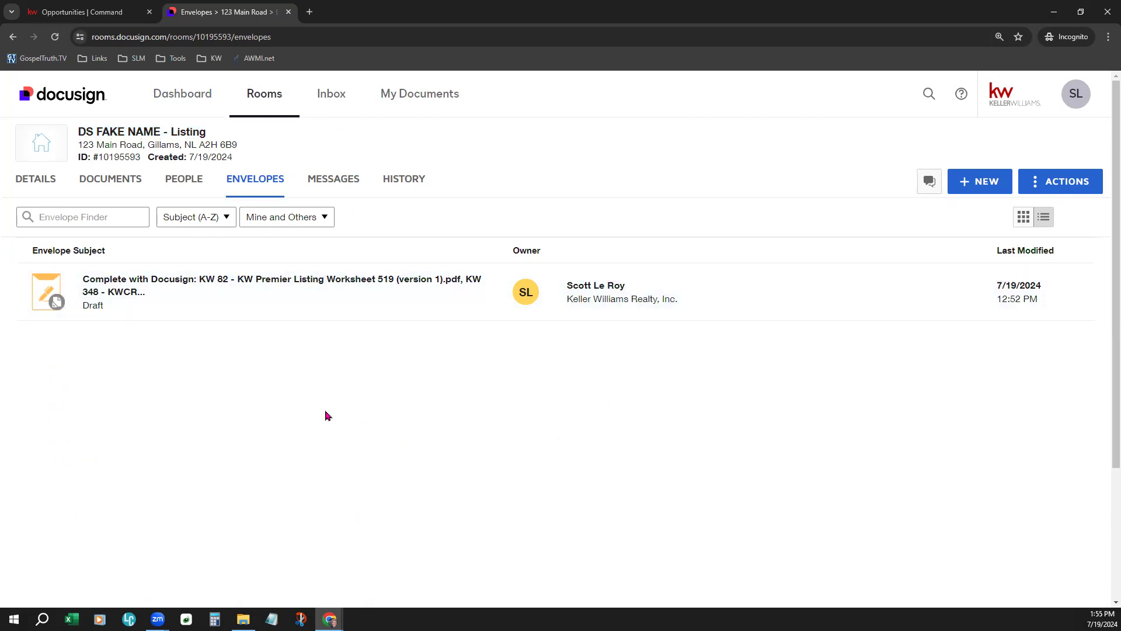
left_click_drag(82, 303, 105, 314)
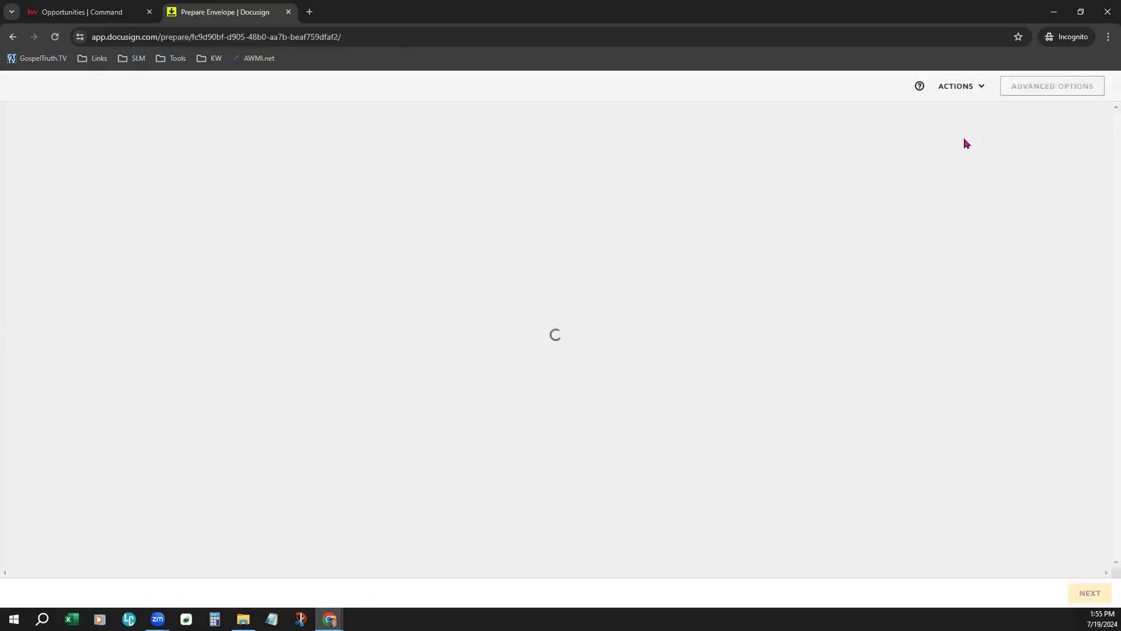
left_click(960, 87)
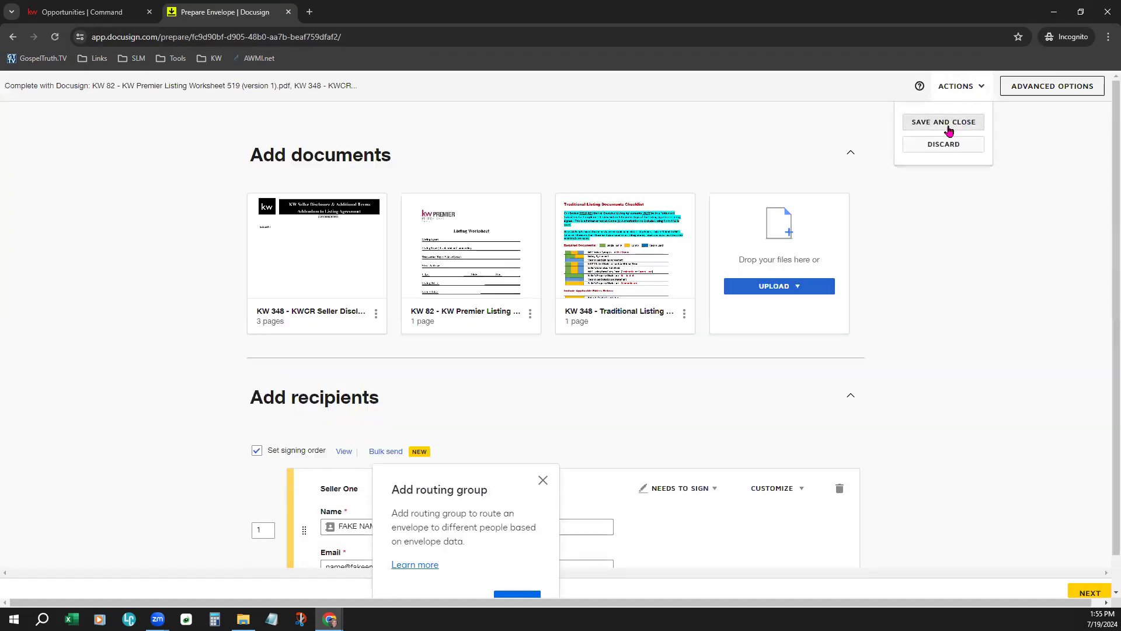
left_click(945, 123)
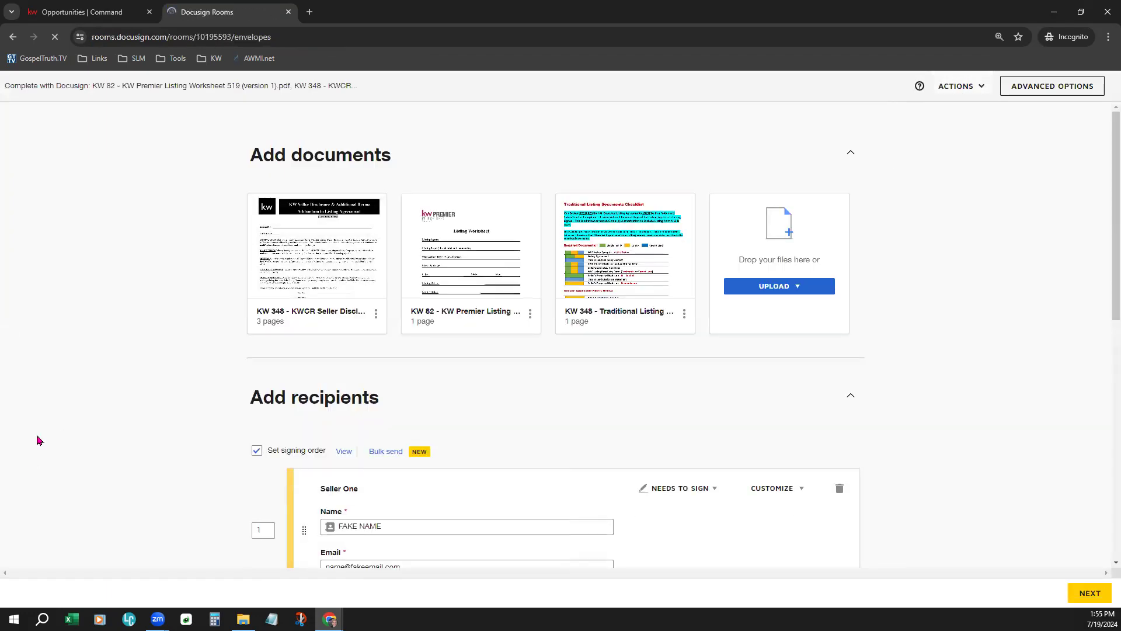
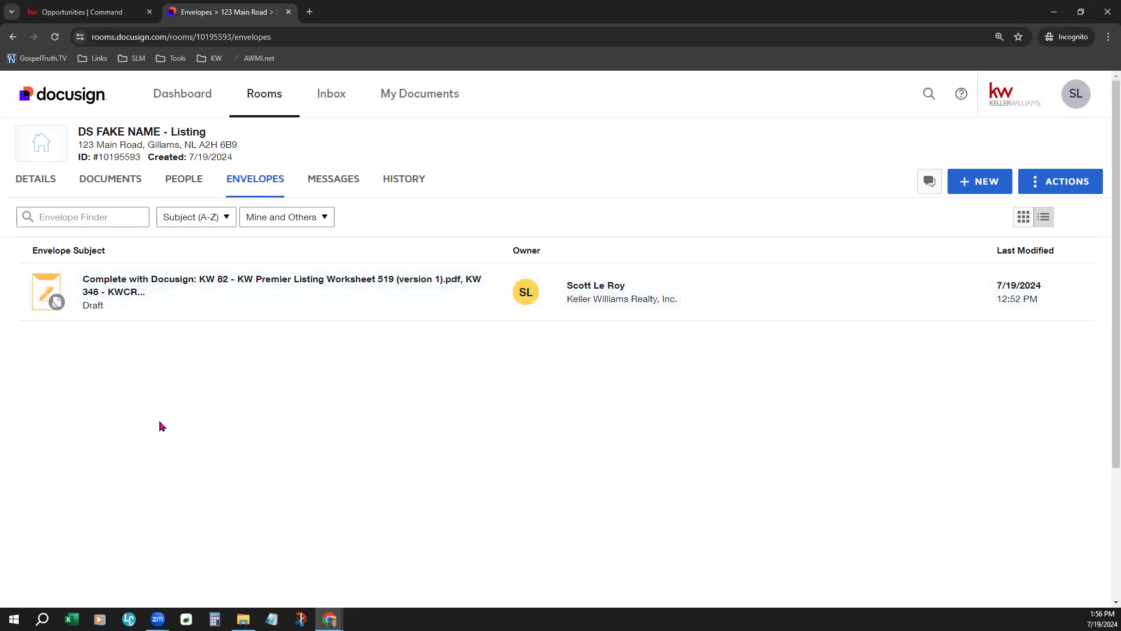
- Check the room's DOCUMENTS list, then return to the listing's Command Documents checklist (0 of 40)
left_click(129, 185)
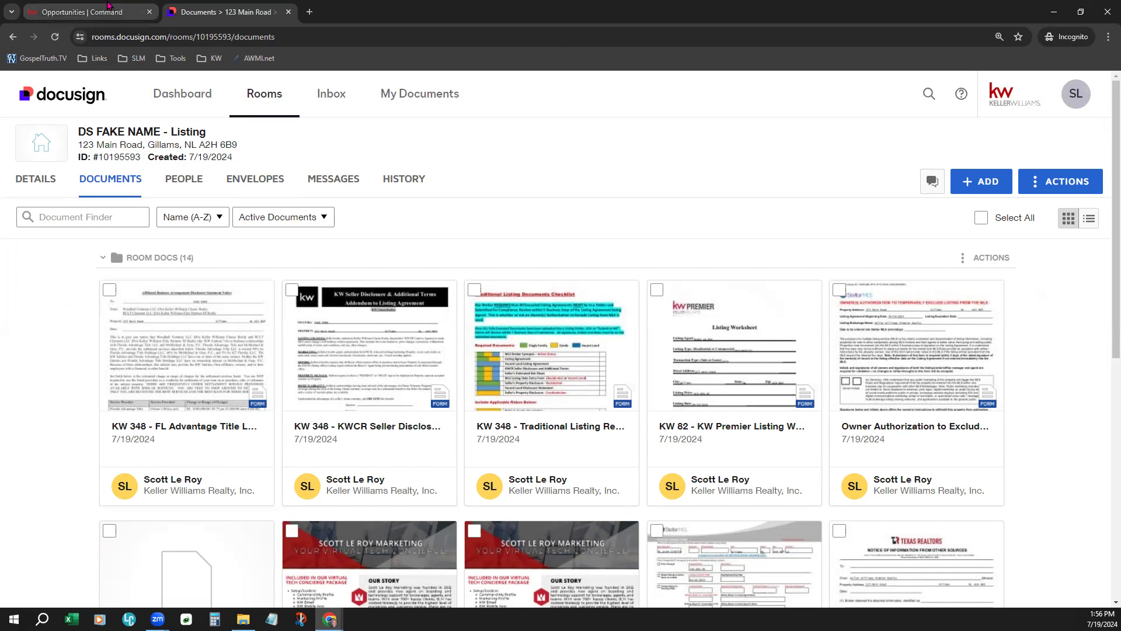
left_click(108, 10)
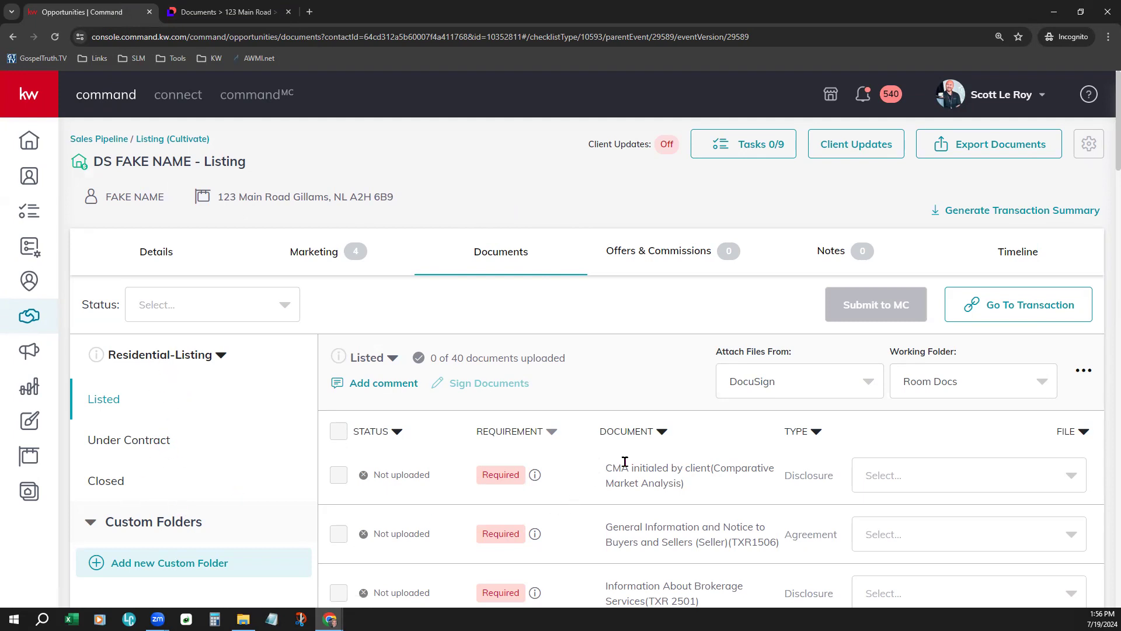
- Change the checklist's Attach Files From setting to My Computer (Manual)
scroll(624, 462, "down", 2)
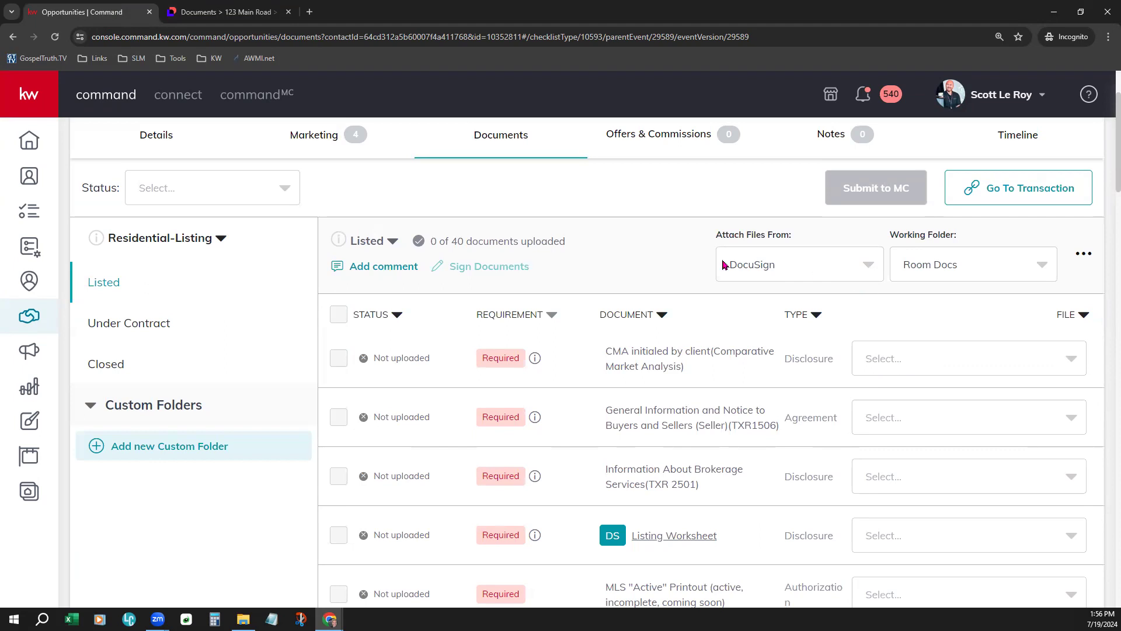
left_click_drag(716, 233, 801, 236)
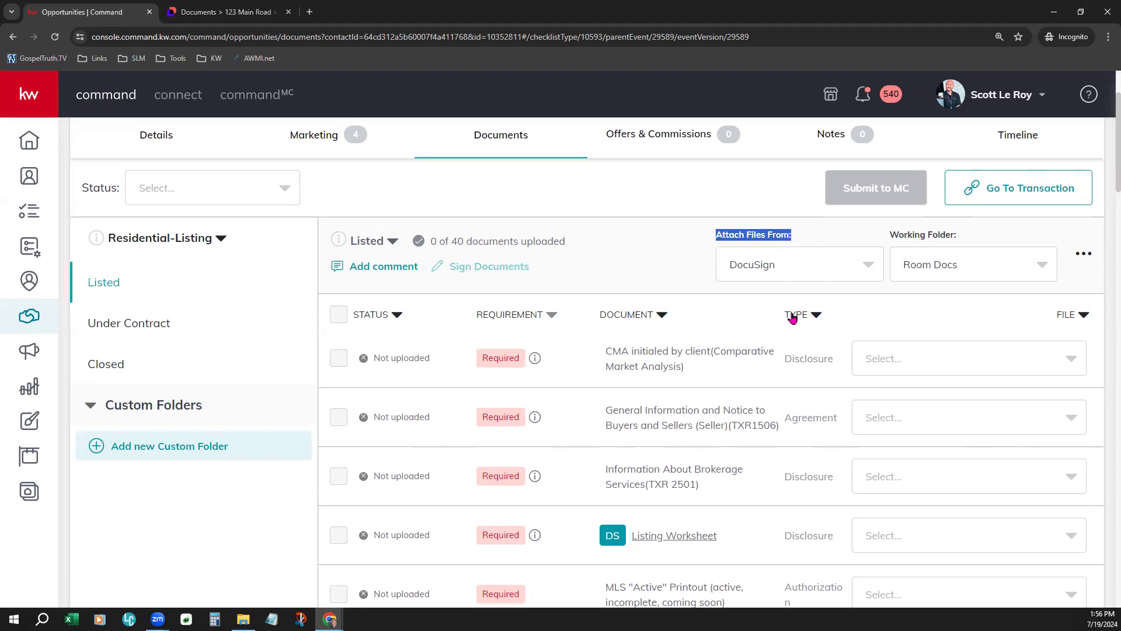
left_click(774, 267)
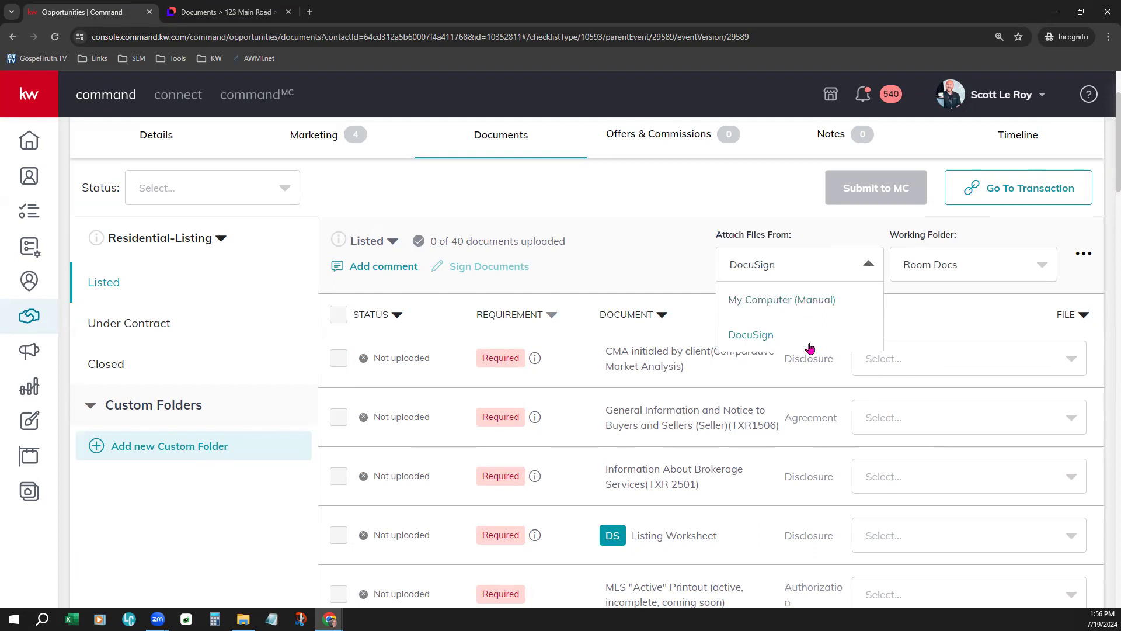
left_click(793, 300)
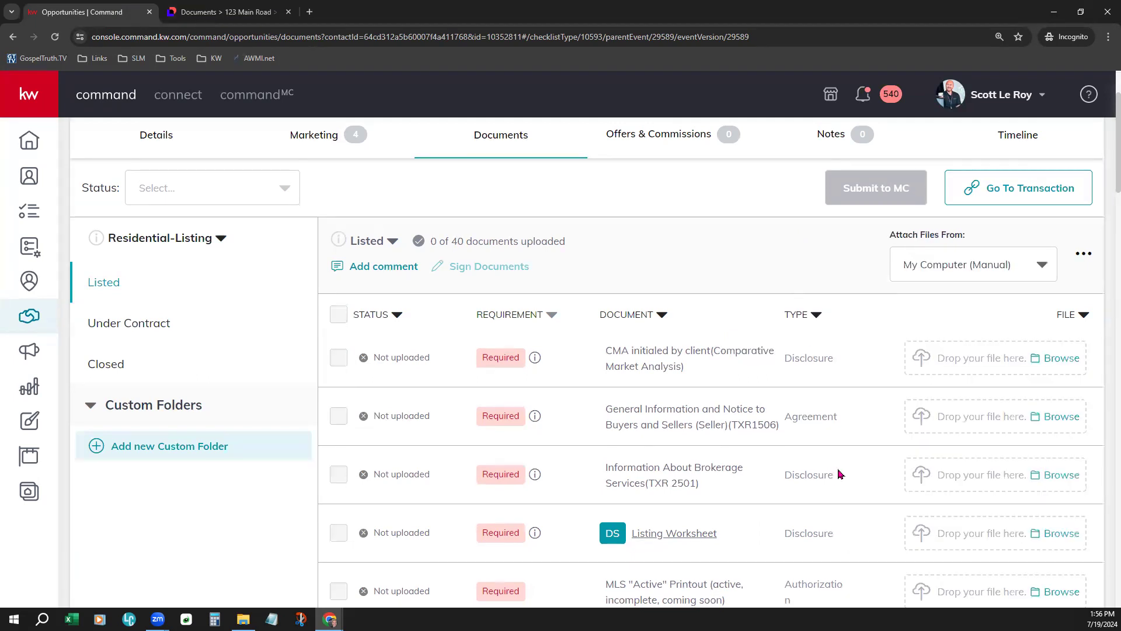
scroll(846, 470, "down", 1)
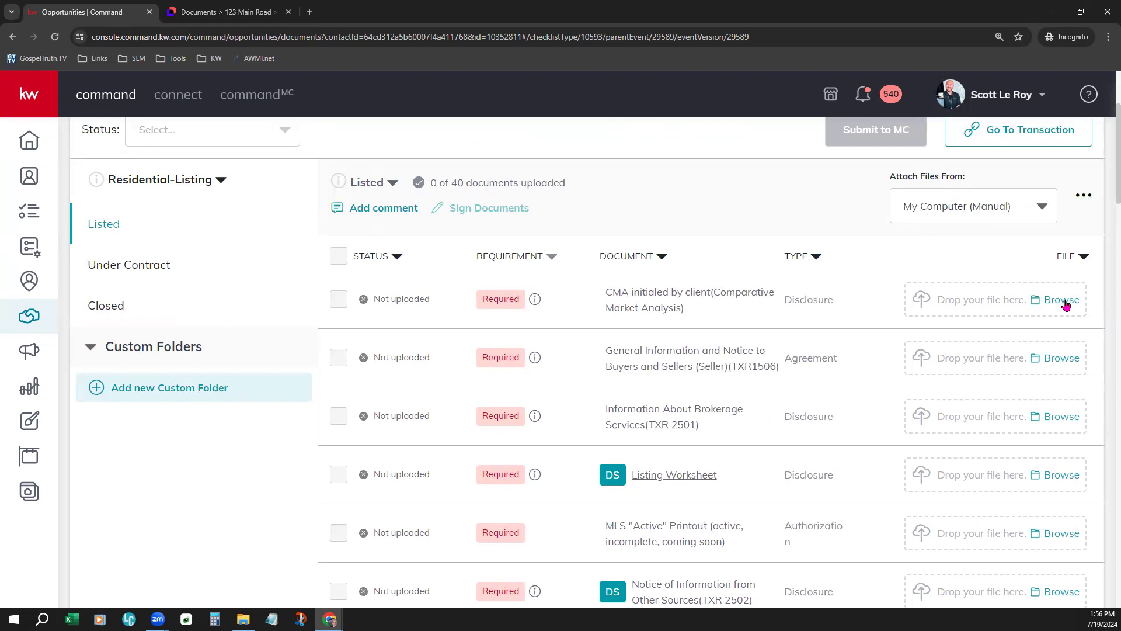
- Upload slm-overview.pdf from Downloads to the CMA initialed by client item
left_click(1062, 299)
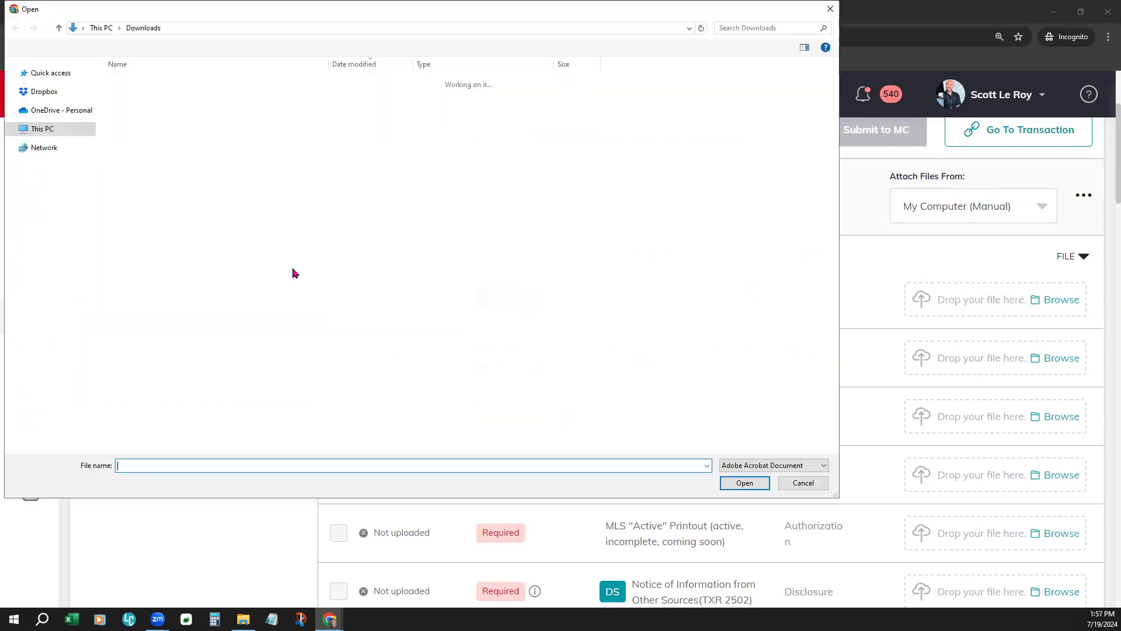
double_click(143, 97)
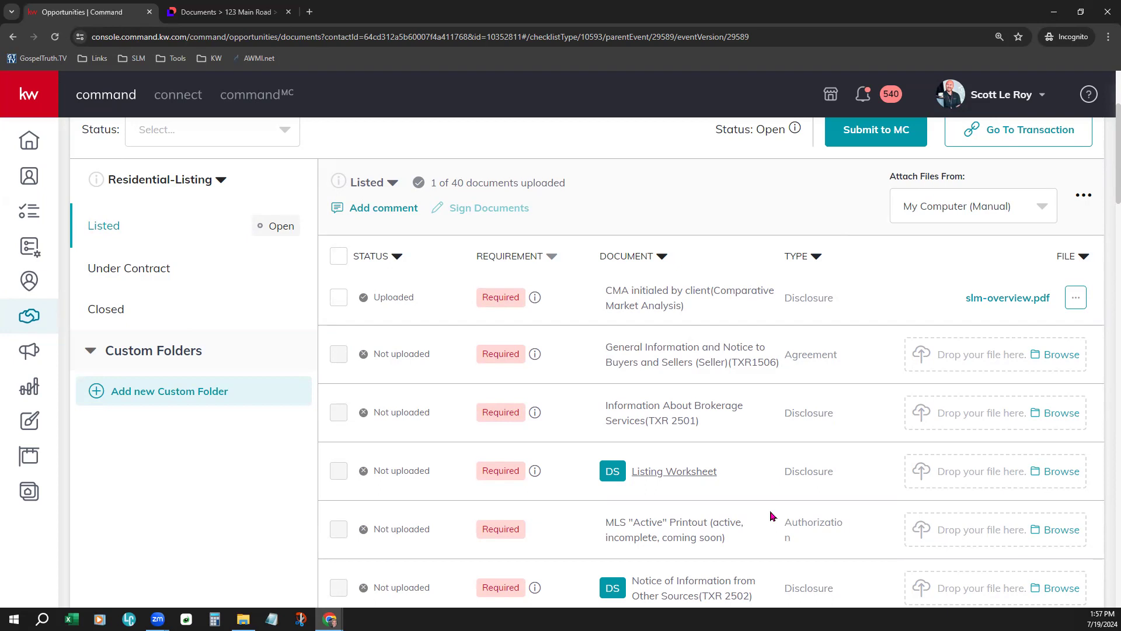
- Drag SLM Overview from the Downloads folder onto the TXR1506 item's drop zone
scroll(839, 417, "up", 3)
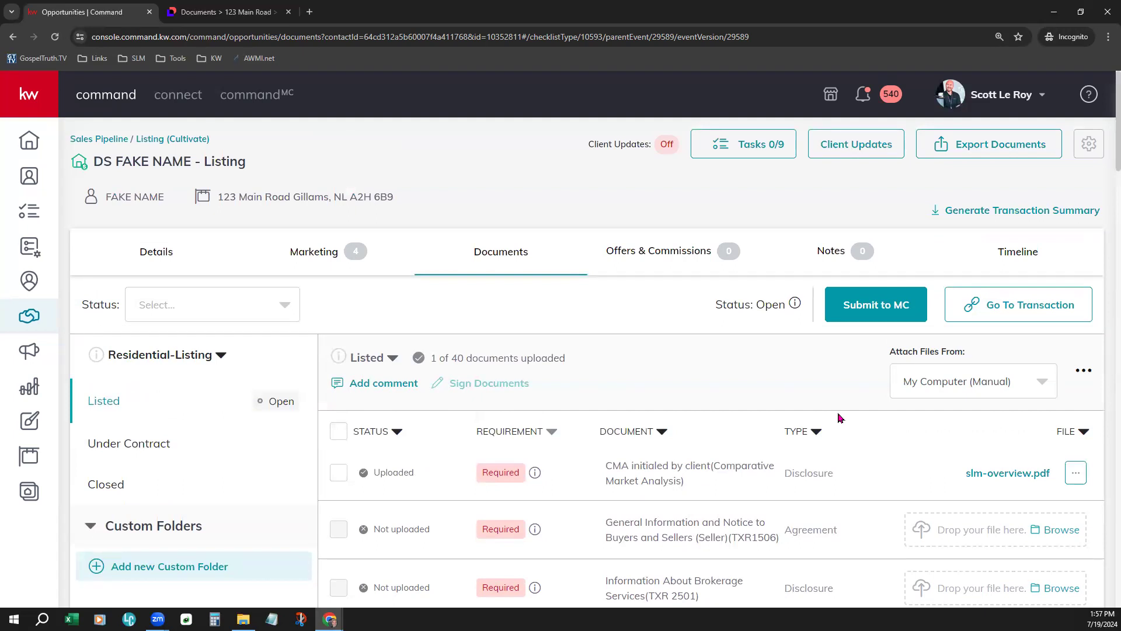
scroll(841, 416, "down", 2)
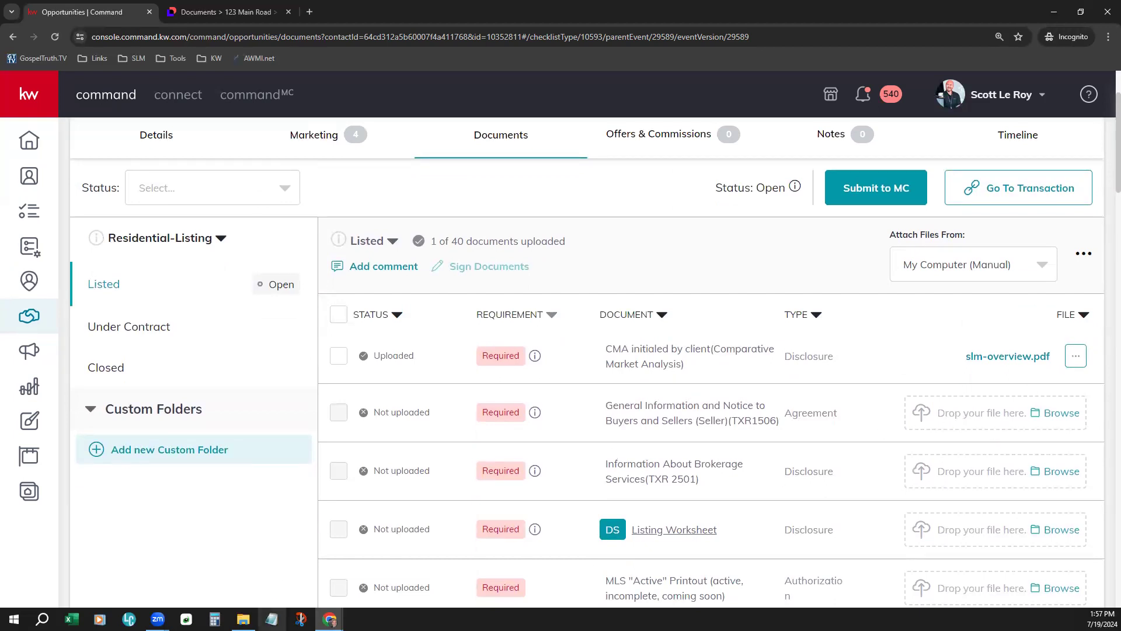
left_click(243, 619)
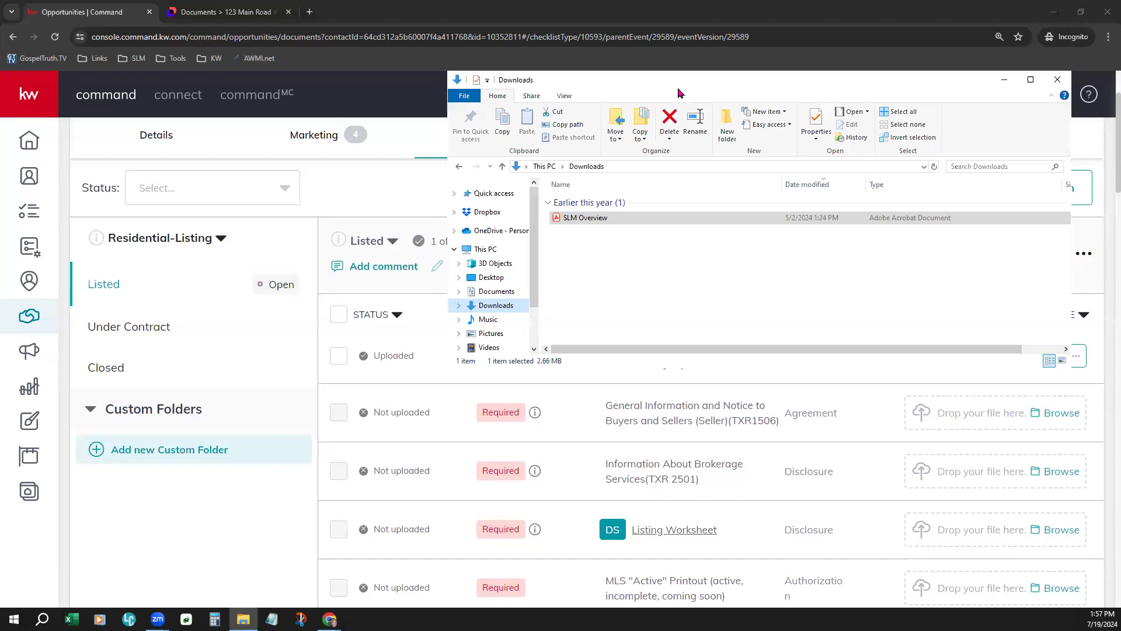
left_click_drag(682, 86, 292, 72)
left_click_drag(219, 208, 989, 436)
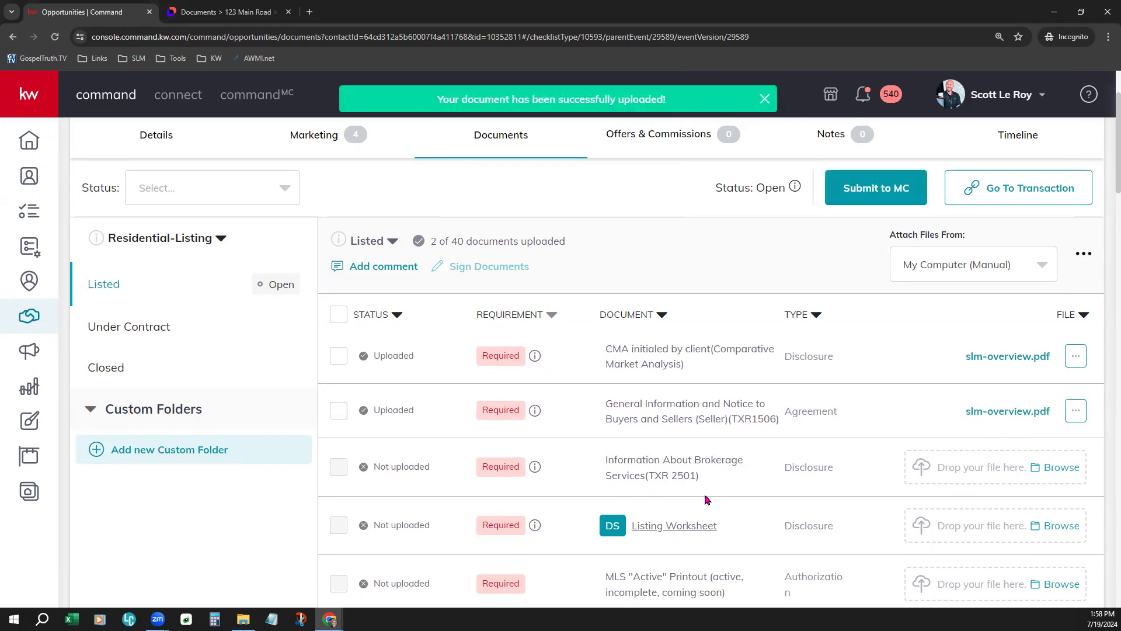
- Switch attachments to DocuSign and attach SLM Overview.pdf from Room Docs to TXR 2501
left_click(925, 265)
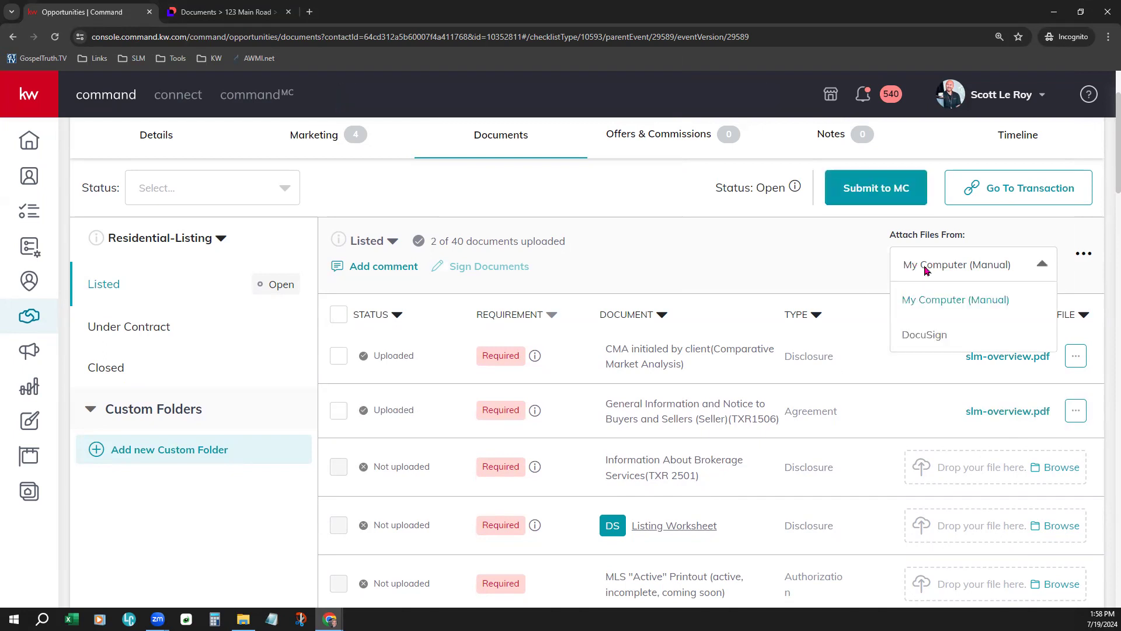
left_click(924, 334)
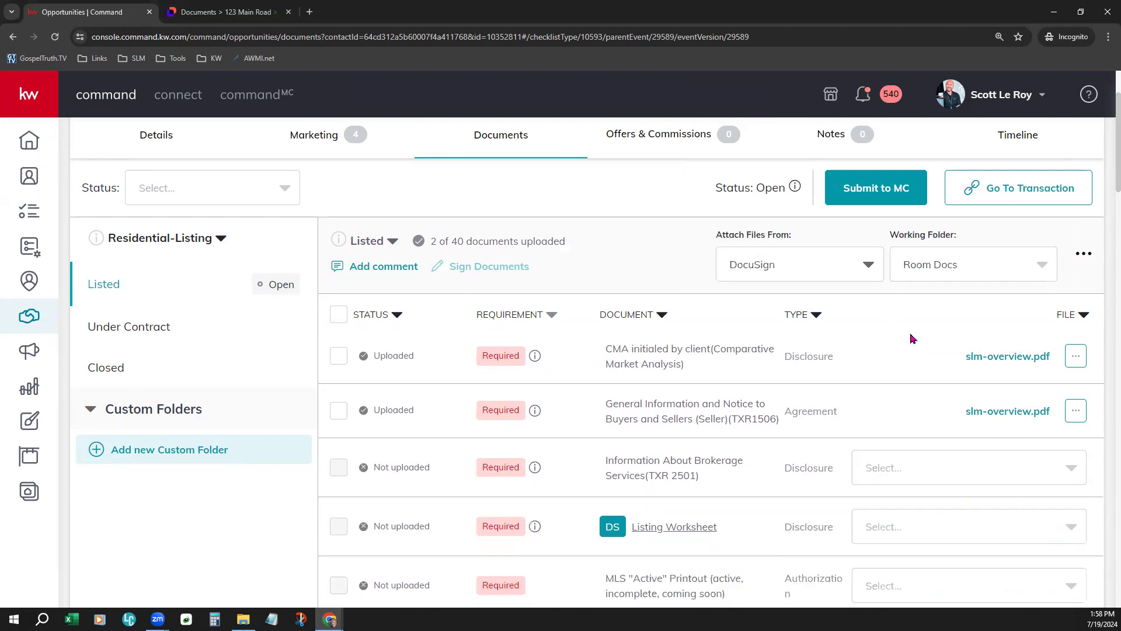
scroll(907, 414, "down", 1)
left_click(931, 420)
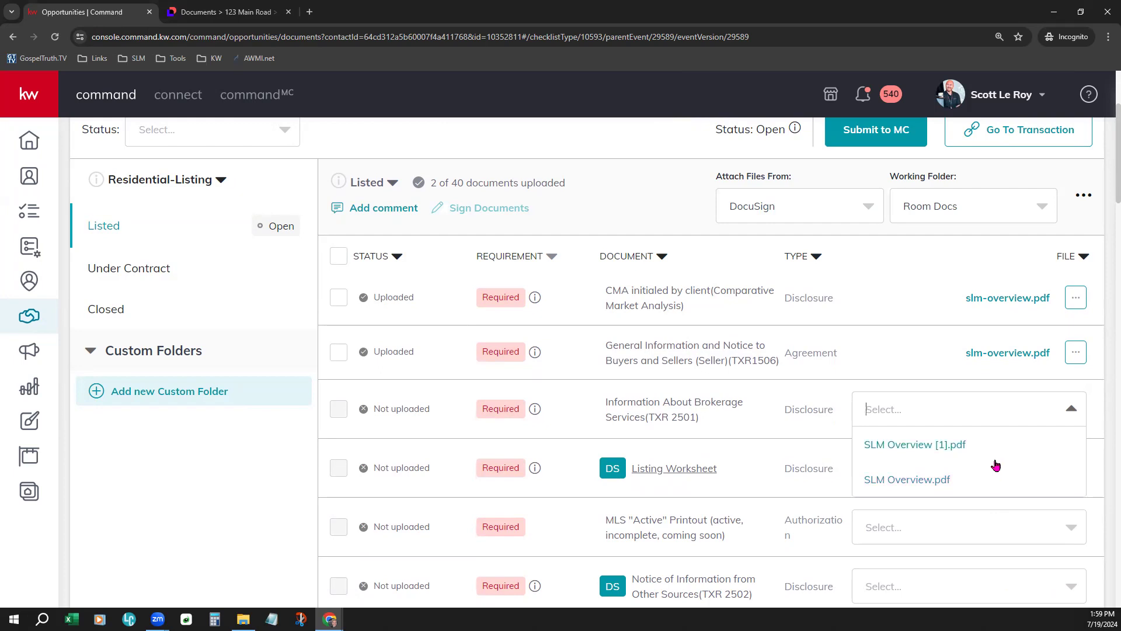
left_click(895, 474)
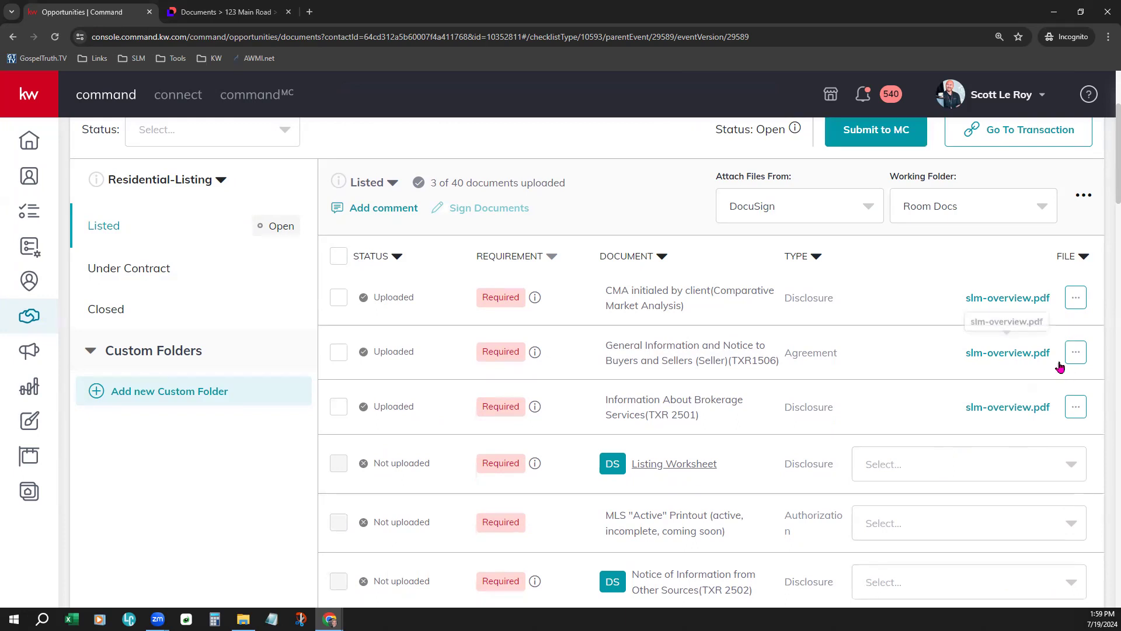
left_click(1077, 298)
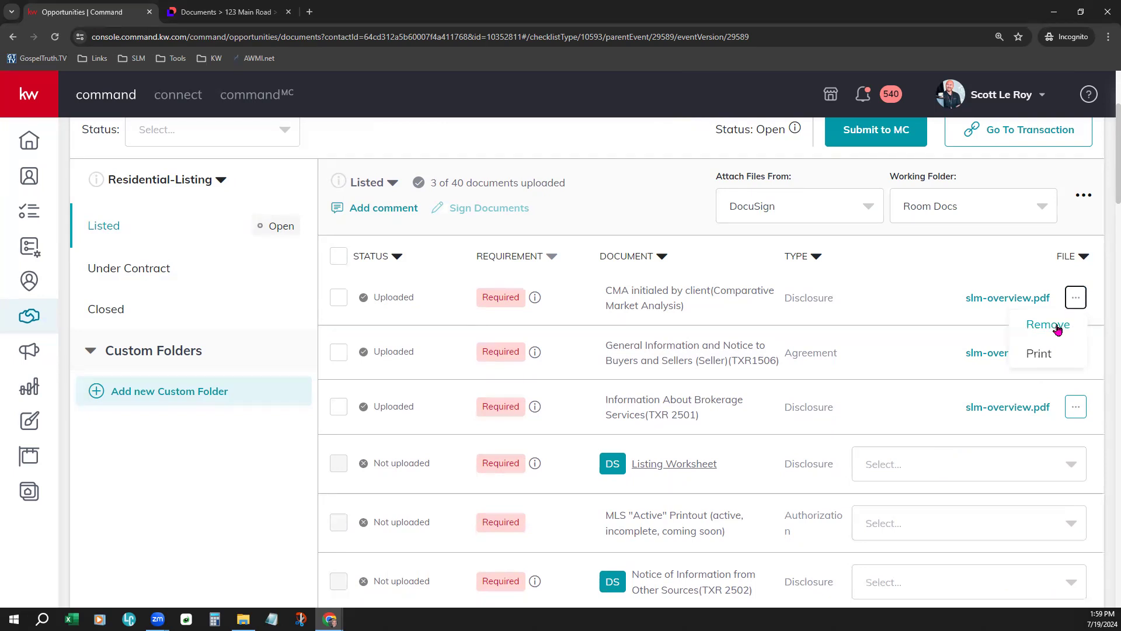
left_click(965, 258)
scroll(915, 465, "up", 2)
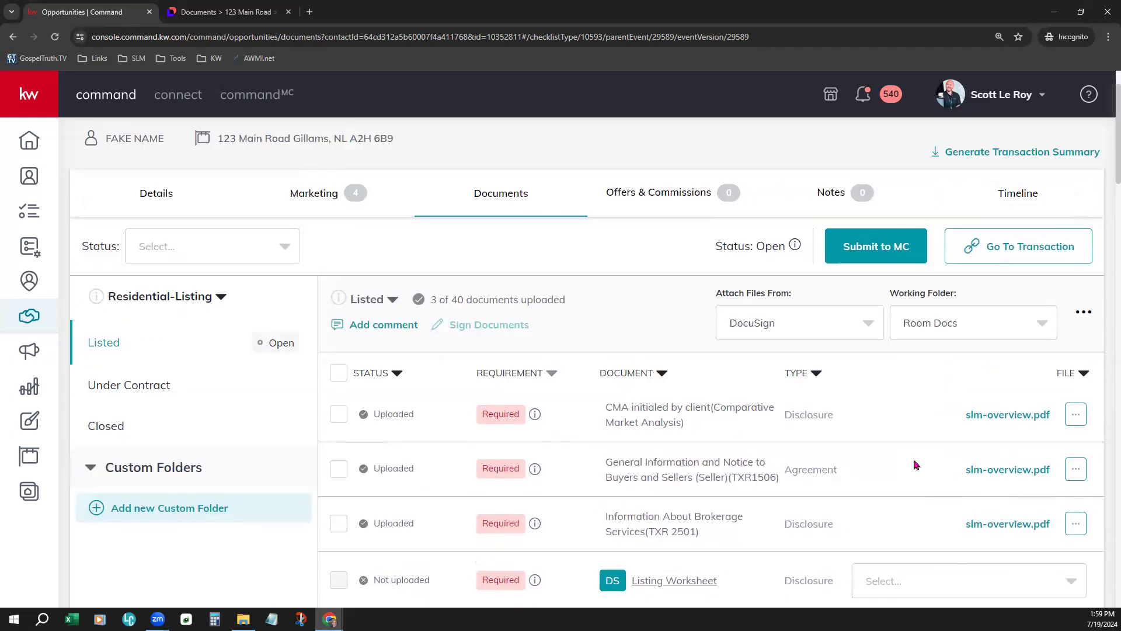
scroll(915, 464, "up", 1)
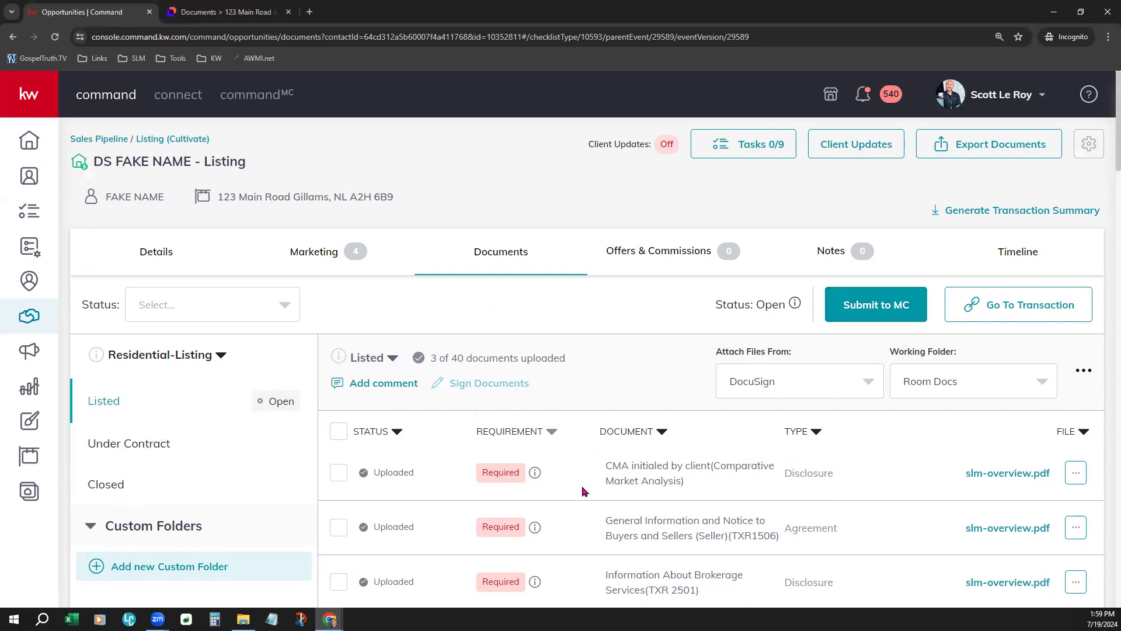
left_click(142, 450)
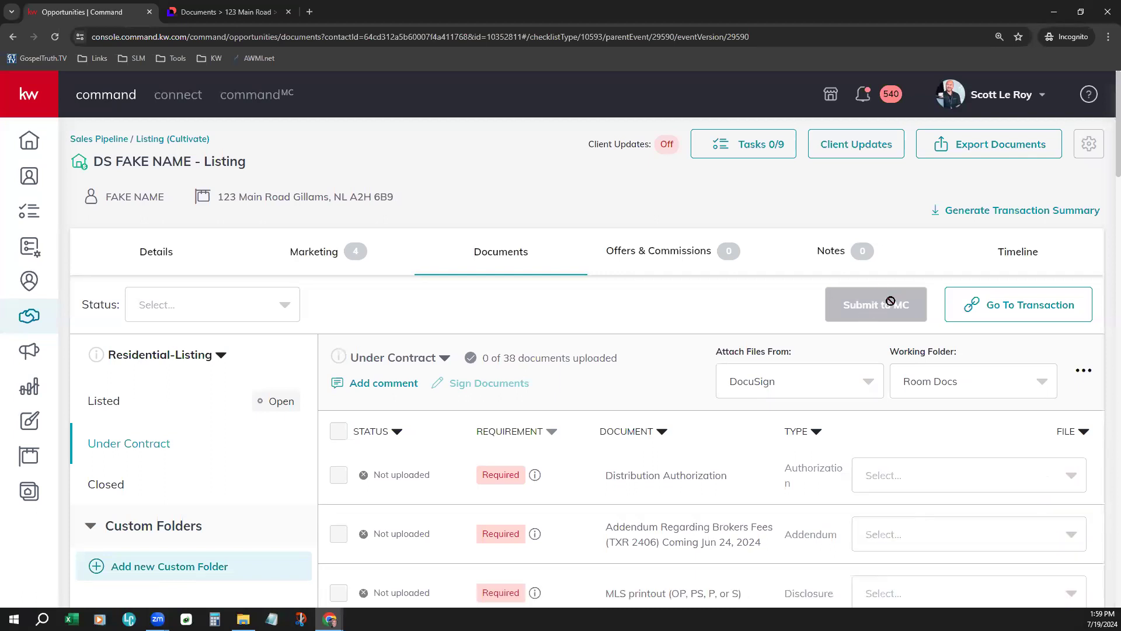
left_click(142, 493)
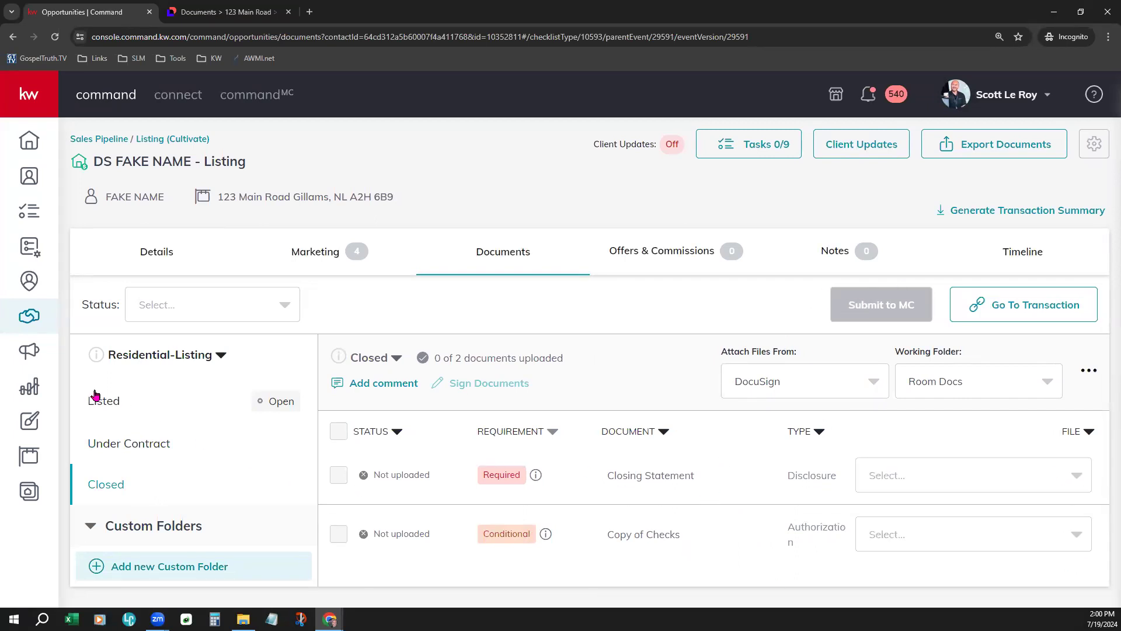
left_click(118, 415)
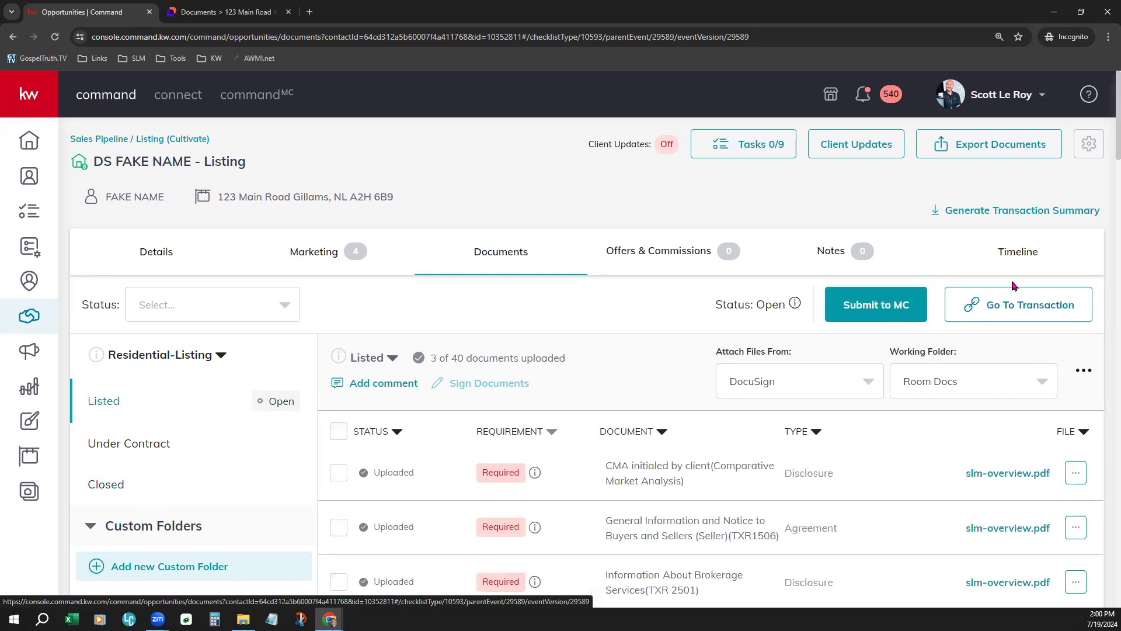